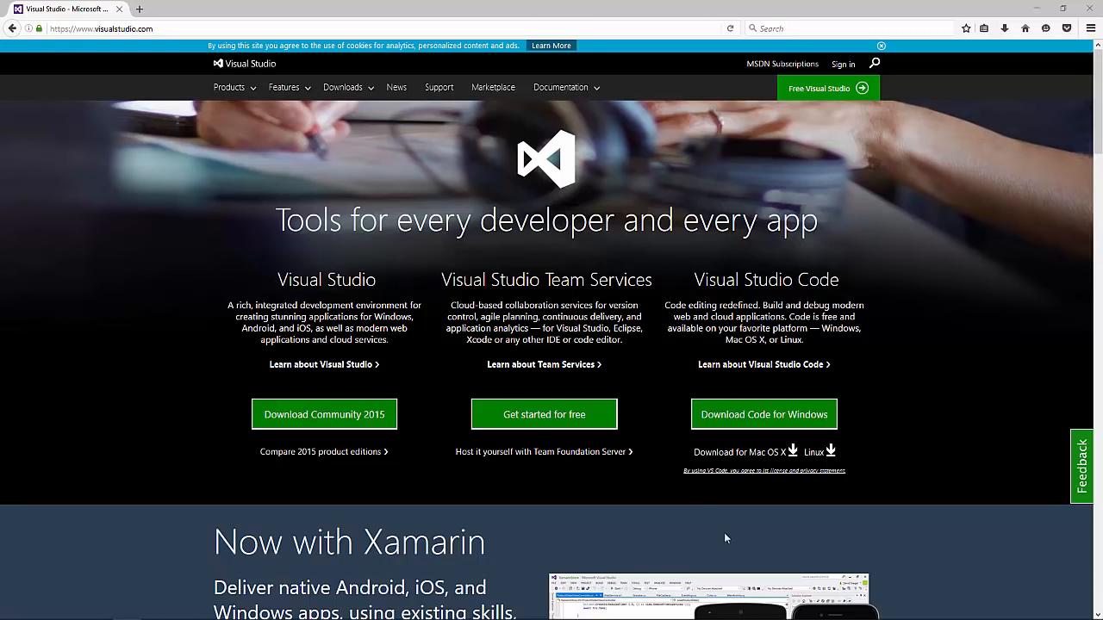
Step: Highlight the Visual Studio Team Services heading on the visualstudio.com home page
left_click_drag(456, 281, 655, 281)
left_click(640, 281)
left_click_drag(443, 285, 639, 290)
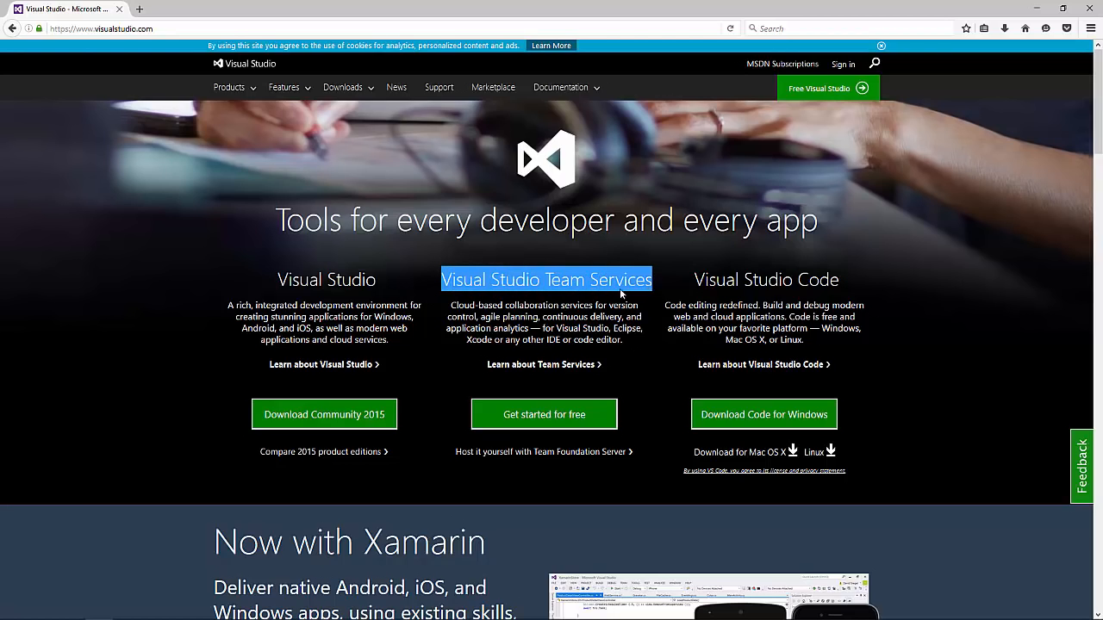
left_click(616, 288)
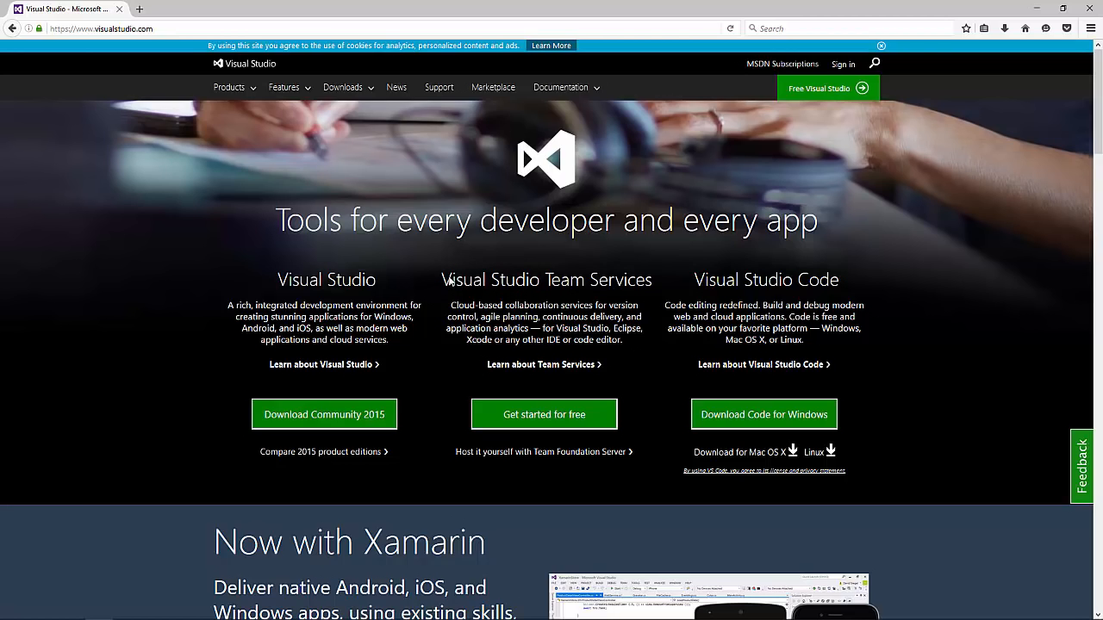
left_click_drag(445, 283, 651, 287)
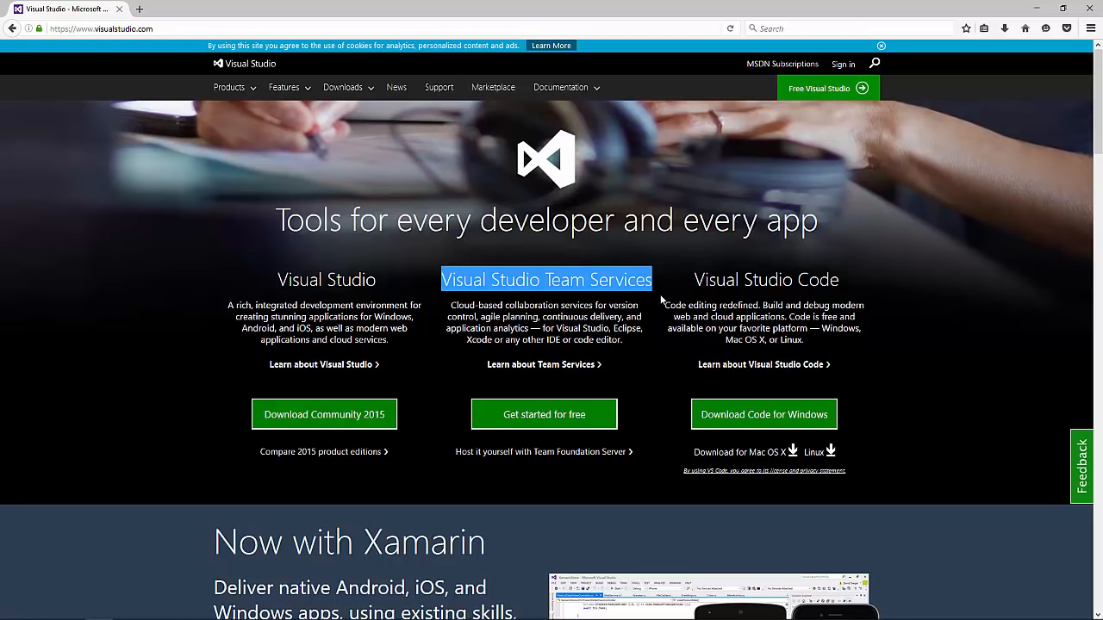
left_click(628, 306)
left_click_drag(434, 279, 656, 283)
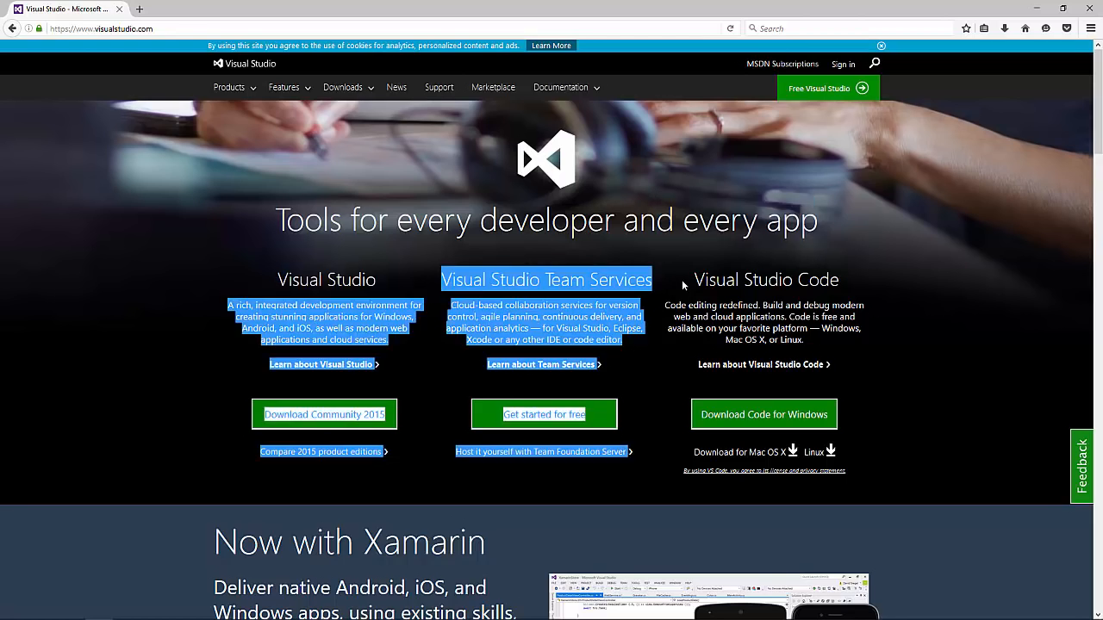
left_click(656, 284)
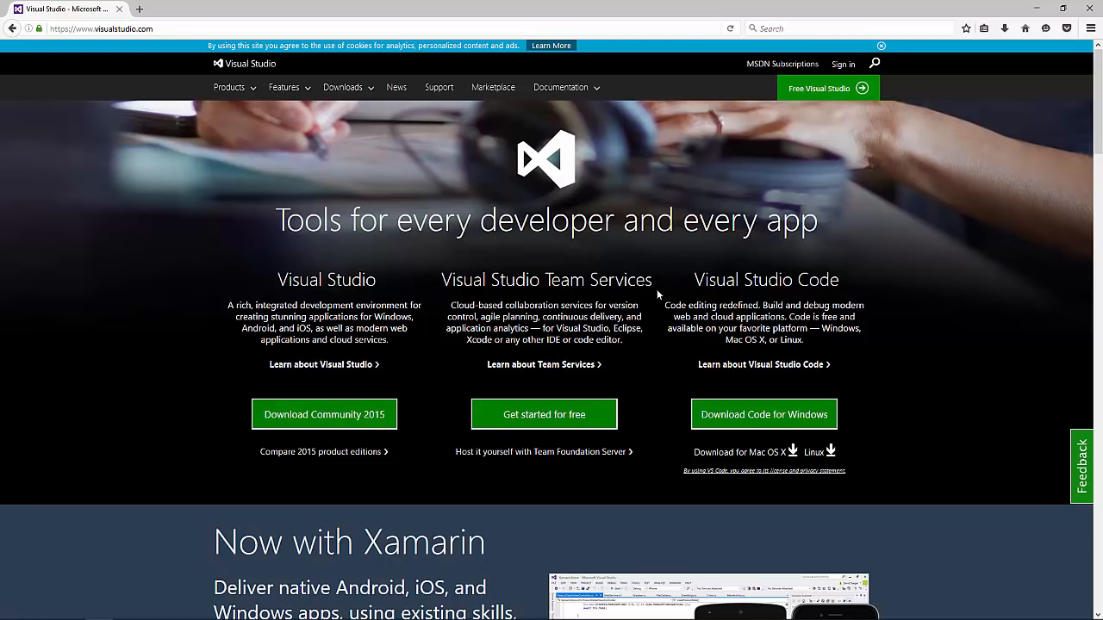
Step: Follow the Team Services option under Get started for free to the sign-in page
left_click(137, 28)
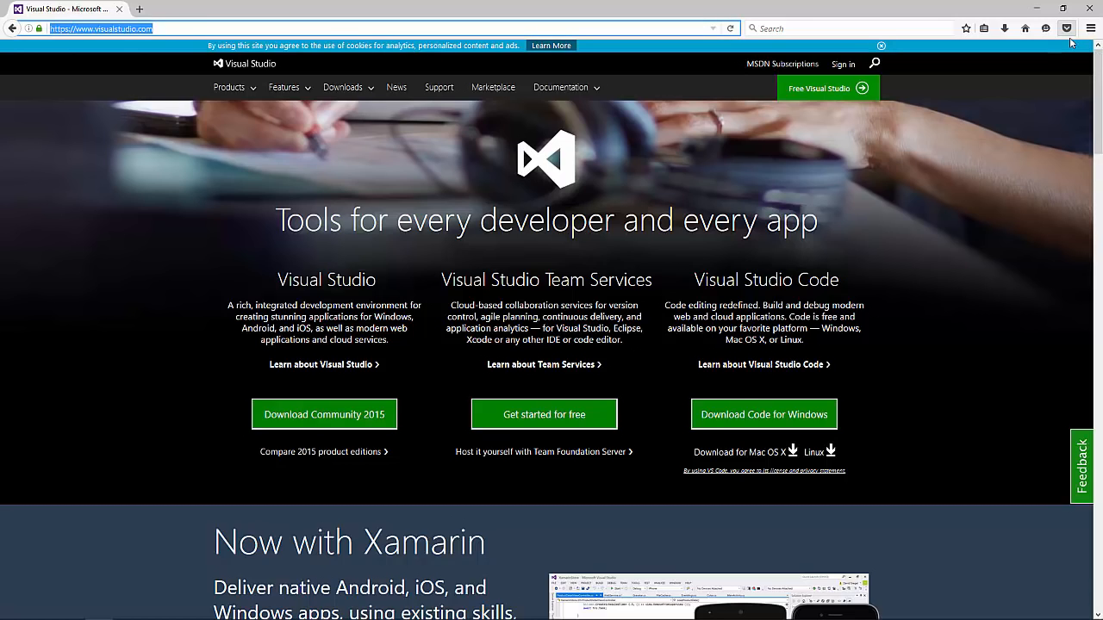
key("ctrl+shift+Right")
key("ctrl+shift+Right")
key("ctrl+shift+Right")
key("Left")
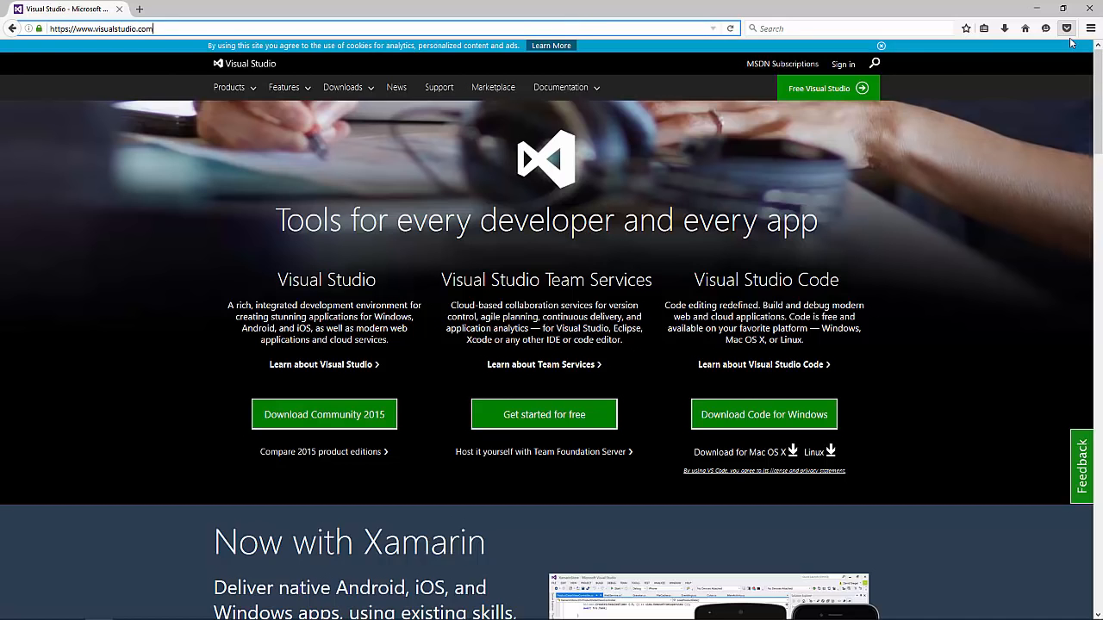
scroll(953, 376, "down", 4)
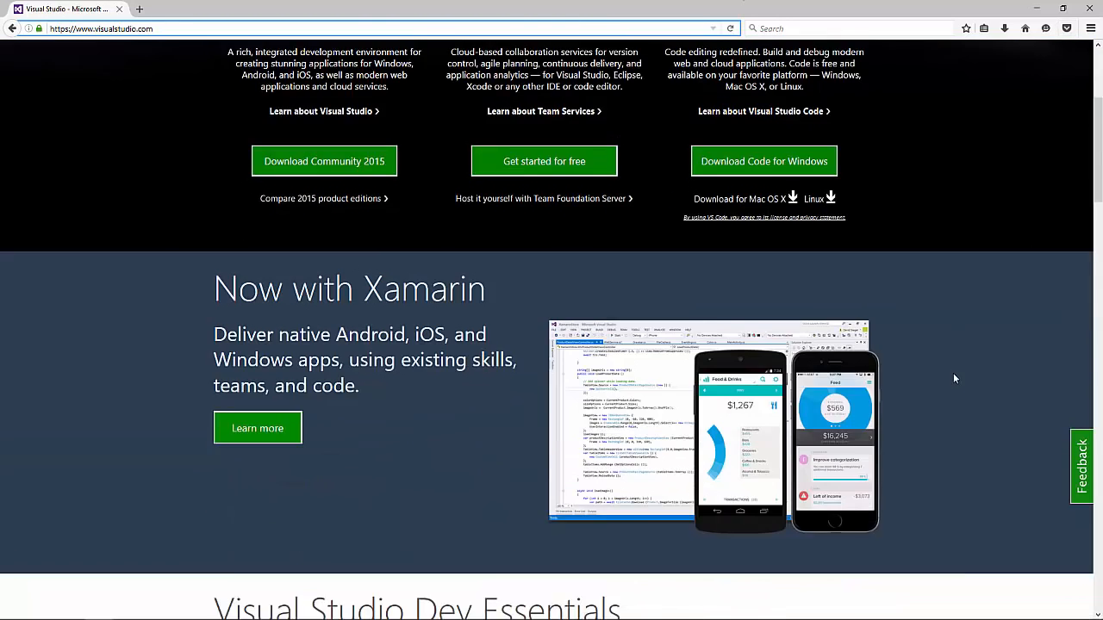
scroll(950, 388, "up", 5)
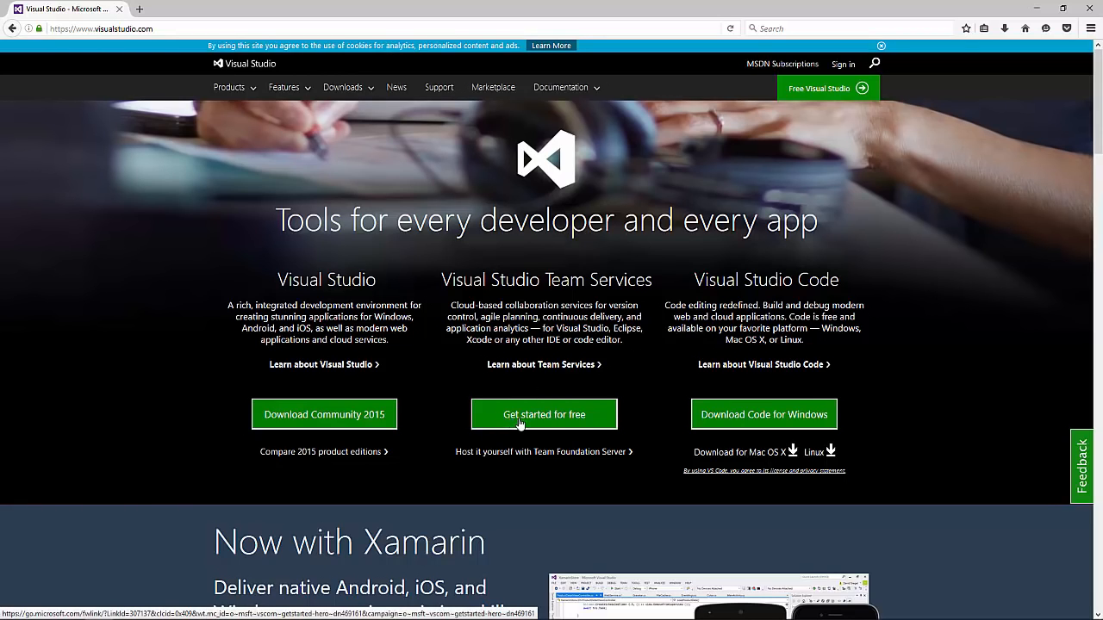
left_click_drag(457, 283, 645, 283)
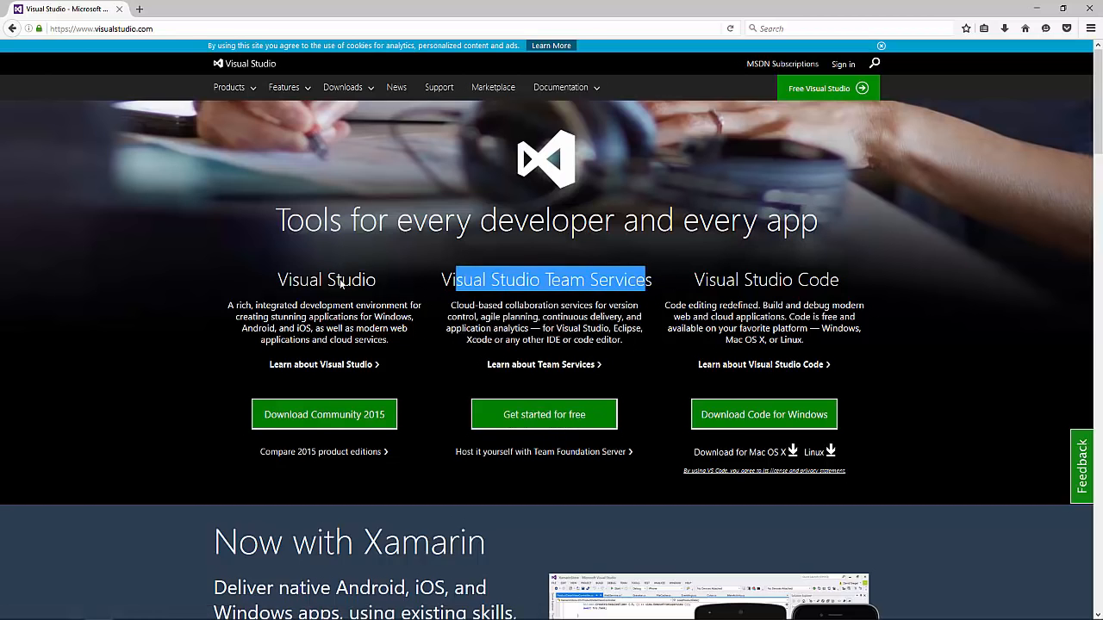
left_click(341, 285)
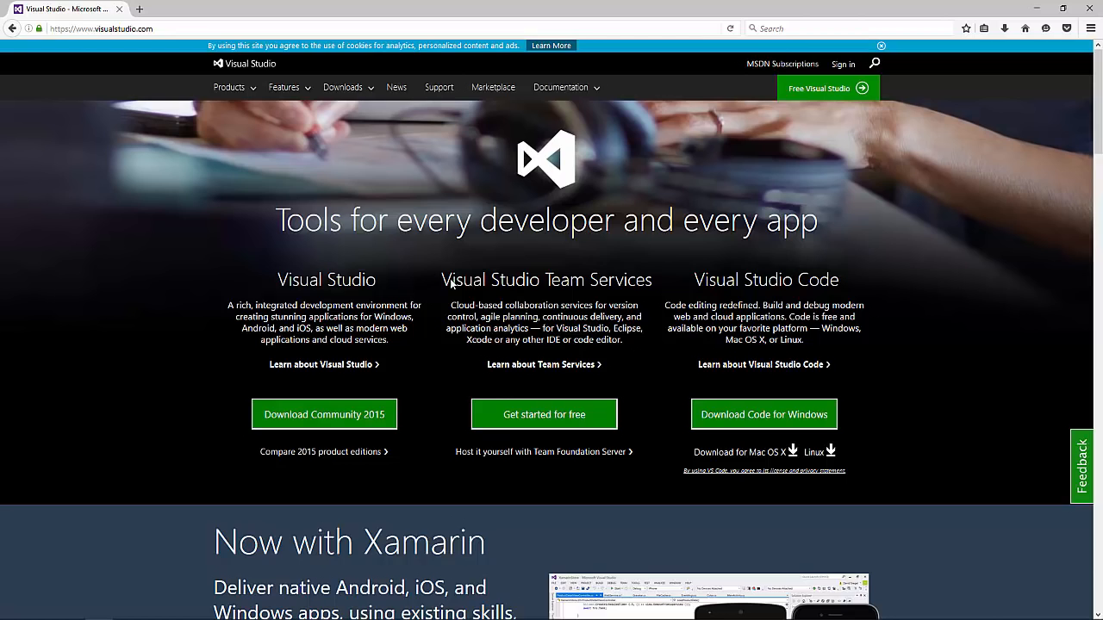
left_click_drag(443, 282, 653, 283)
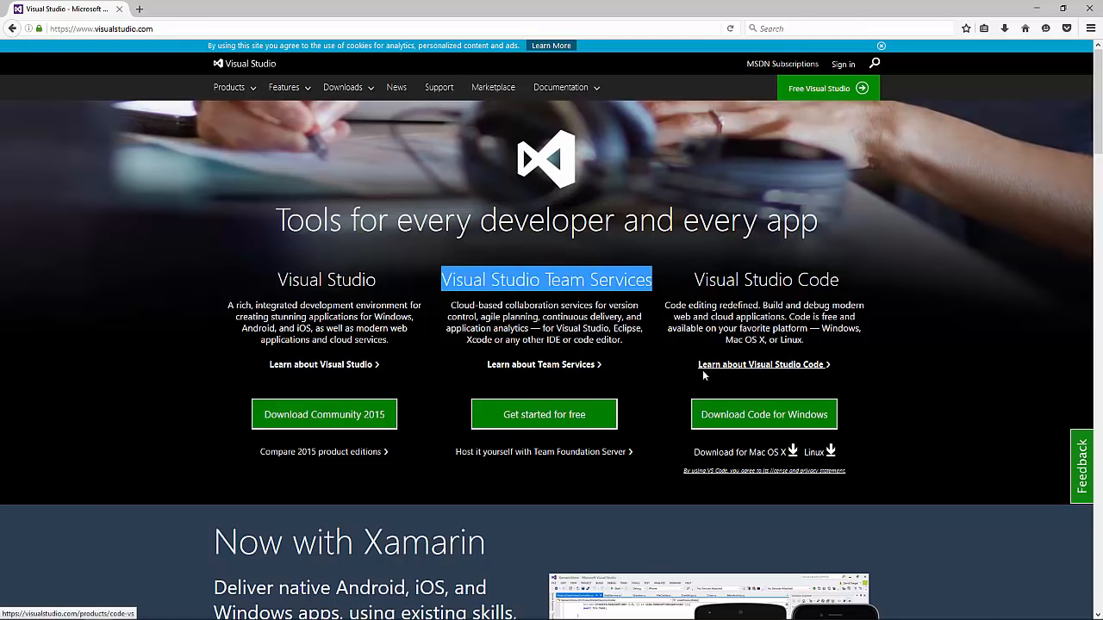
left_click(613, 455)
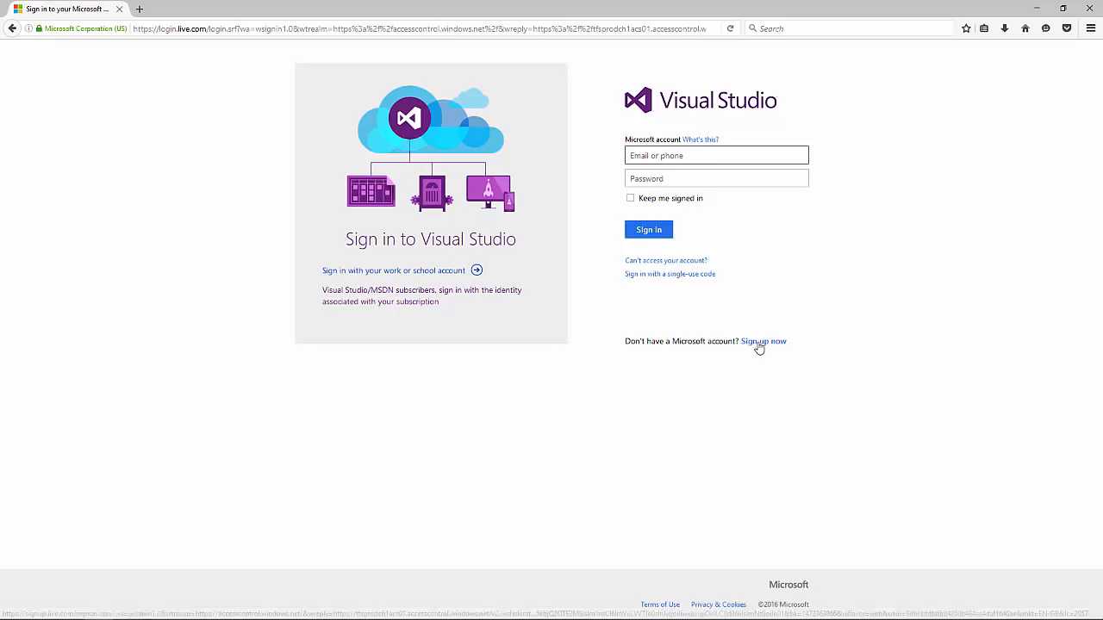
Step: Sign in with the Microsoft account e-mail and password, declining Firefox's offer to remember the login
left_click(671, 157)
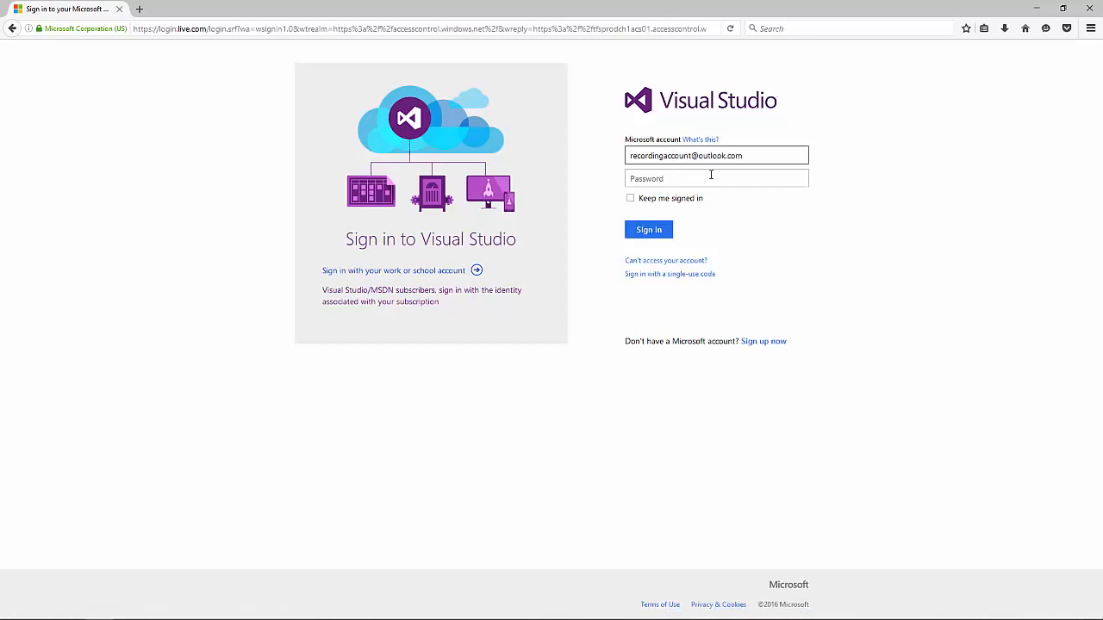
left_click(689, 180)
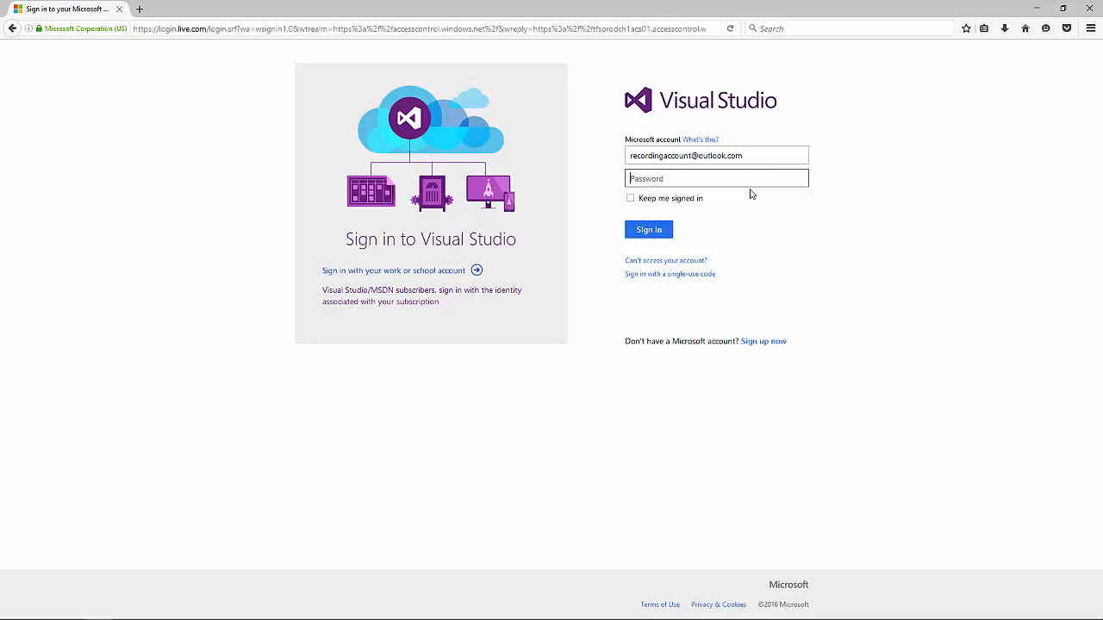
type("••••••••")
key("Return")
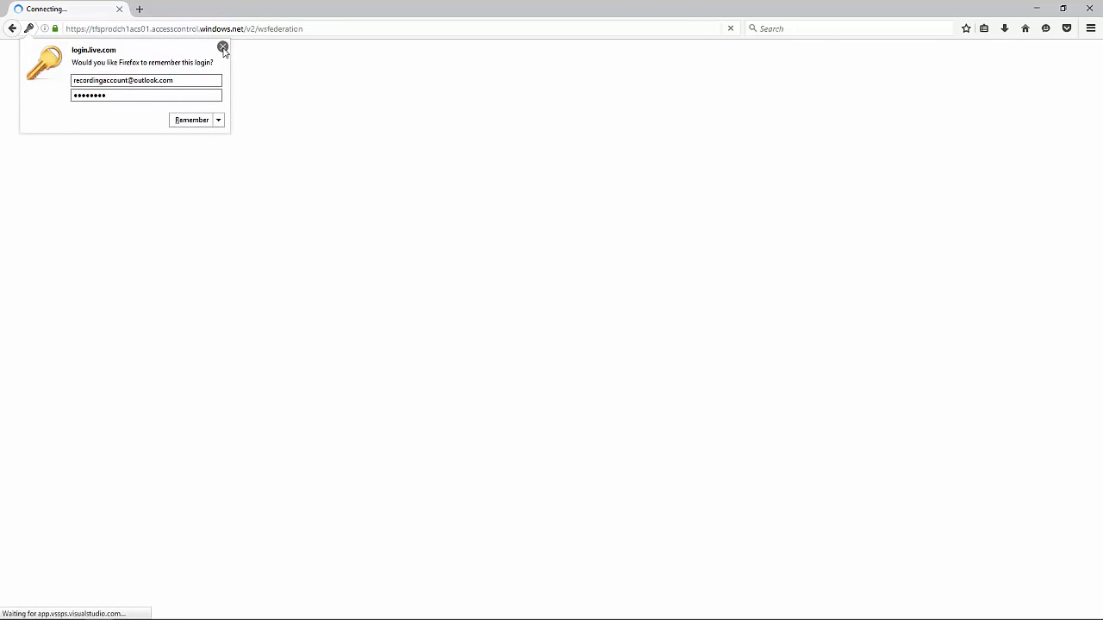
left_click(222, 47)
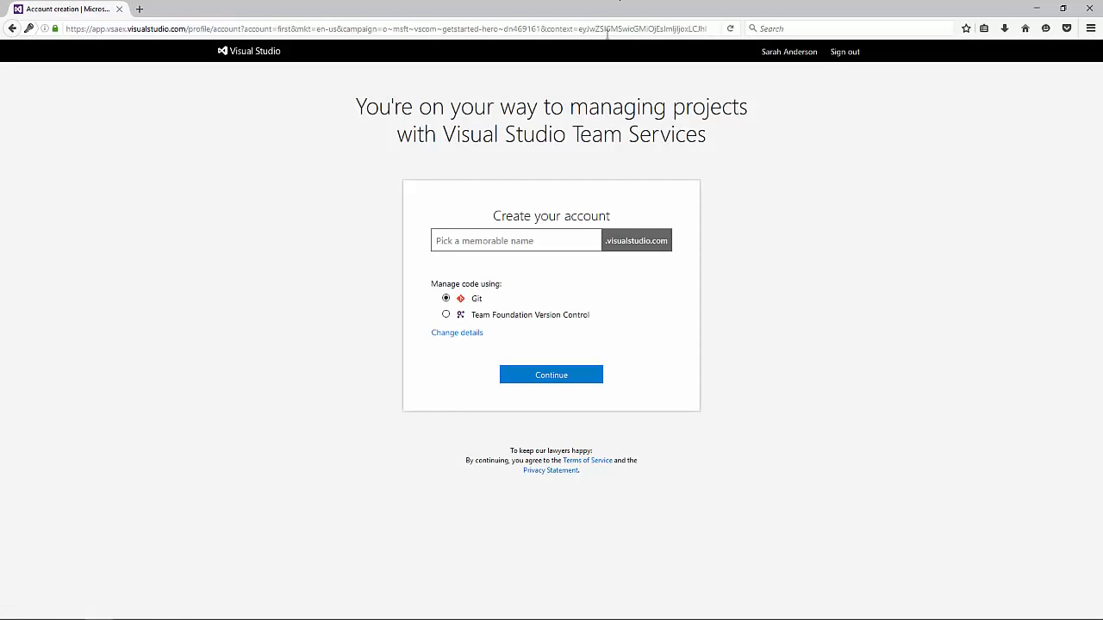
Step: Enter the user's name as the account name in 'Pick a memorable name', keeping Git and West Europe
left_click_drag(367, 107, 767, 107)
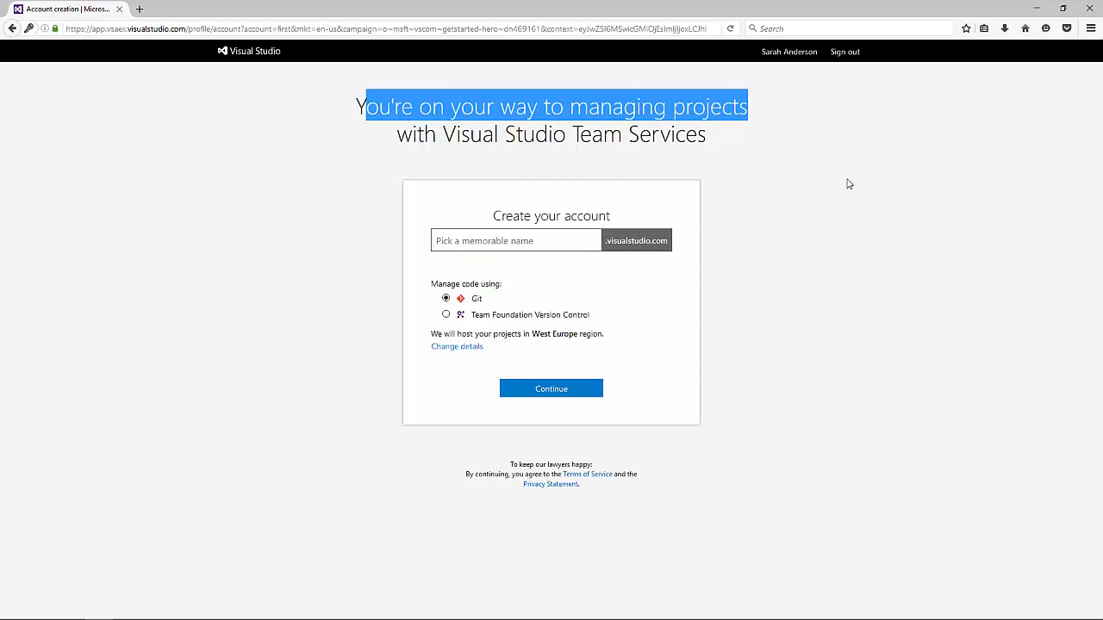
left_click_drag(492, 216, 635, 226)
left_click(567, 237)
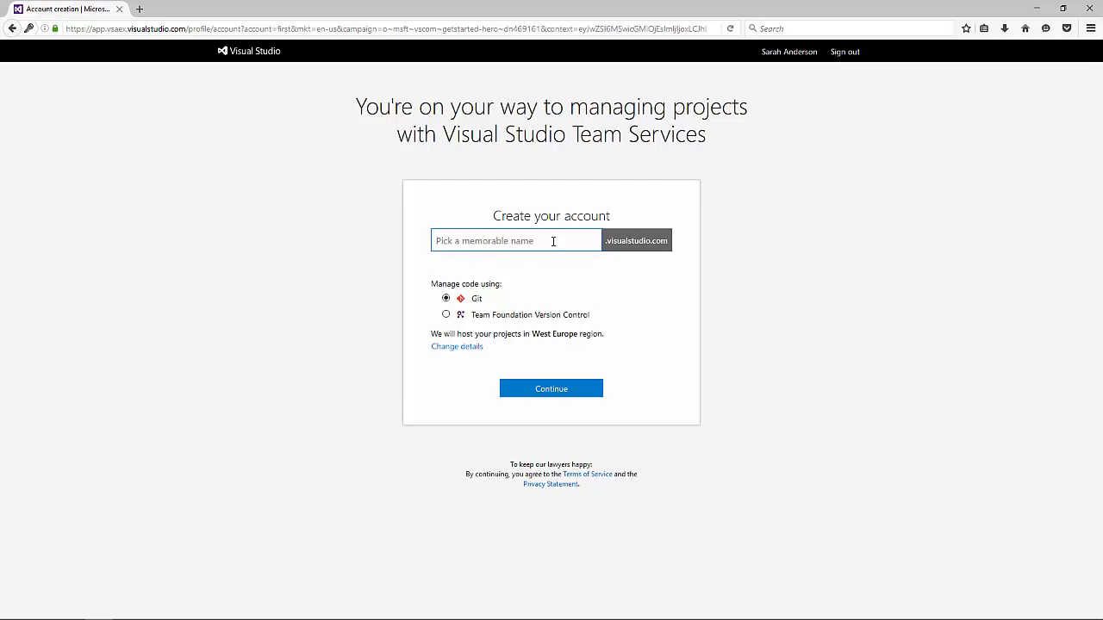
left_click_drag(450, 241, 622, 237)
left_click(622, 239)
triple_click(532, 243)
left_click(528, 245)
Step: Create the Team Services account, then close the Congratulations welcome message for MyFirstProject
left_click(556, 392)
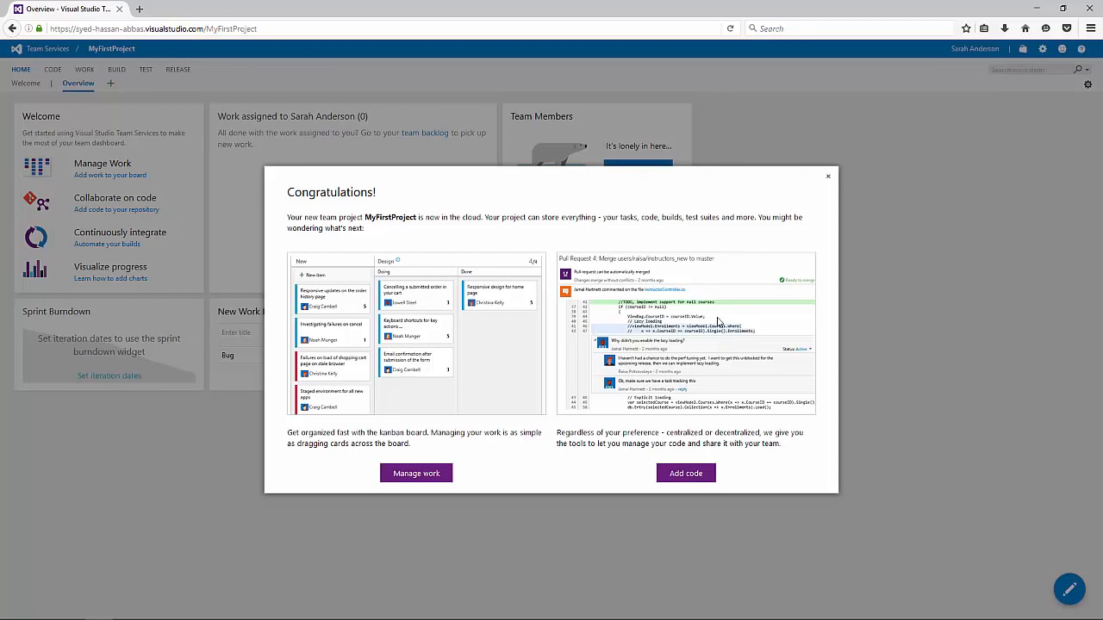
left_click_drag(296, 192, 424, 209)
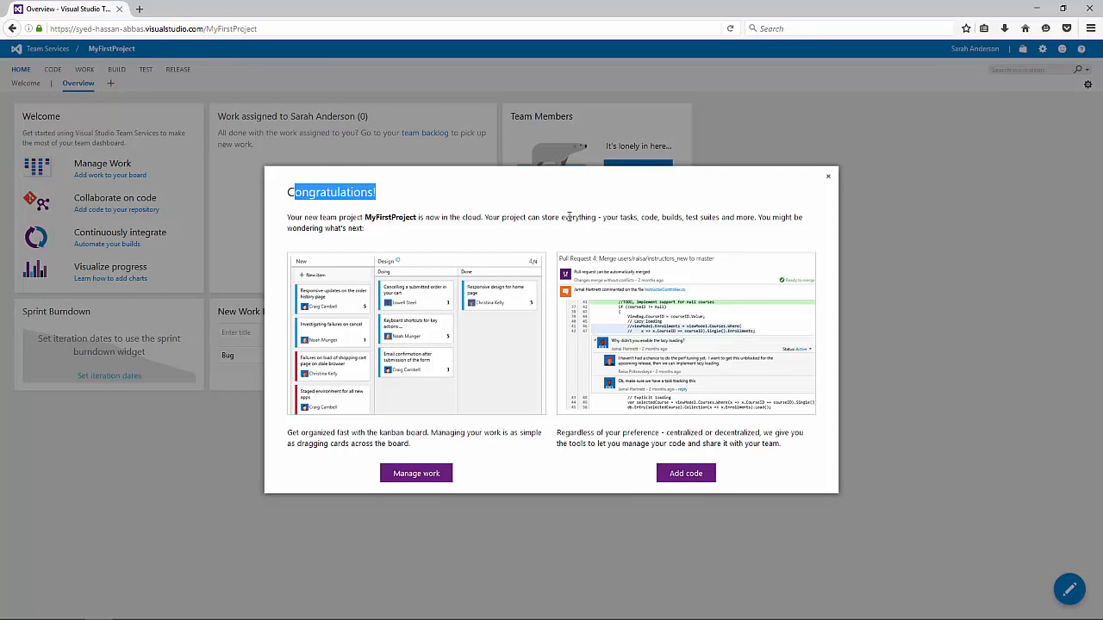
left_click(573, 216)
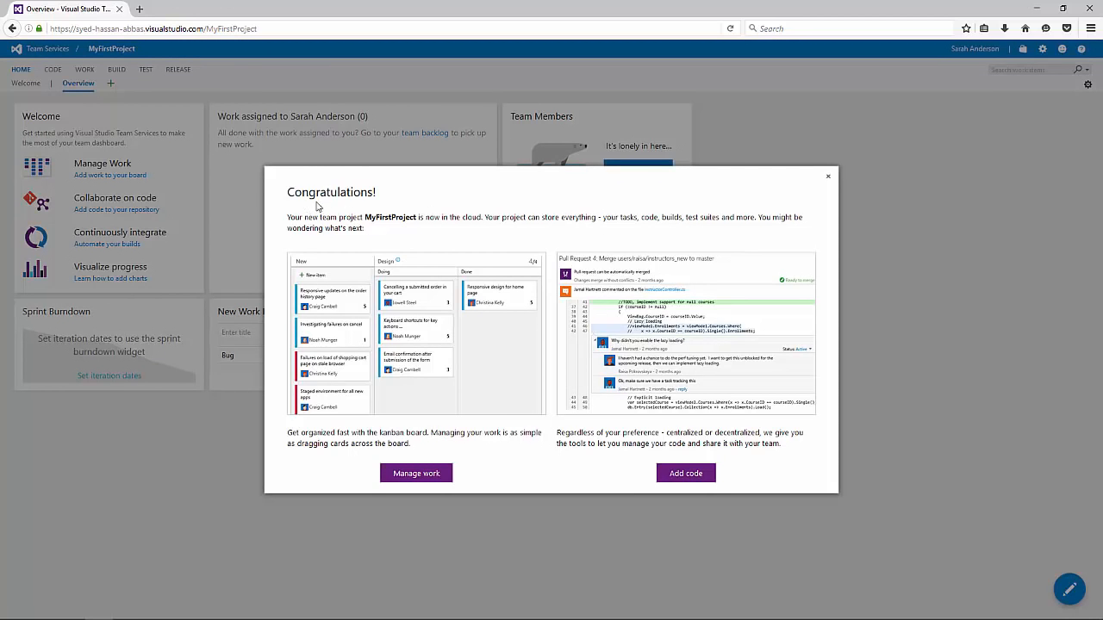
triple_click(366, 203)
left_click(438, 213)
left_click(827, 181)
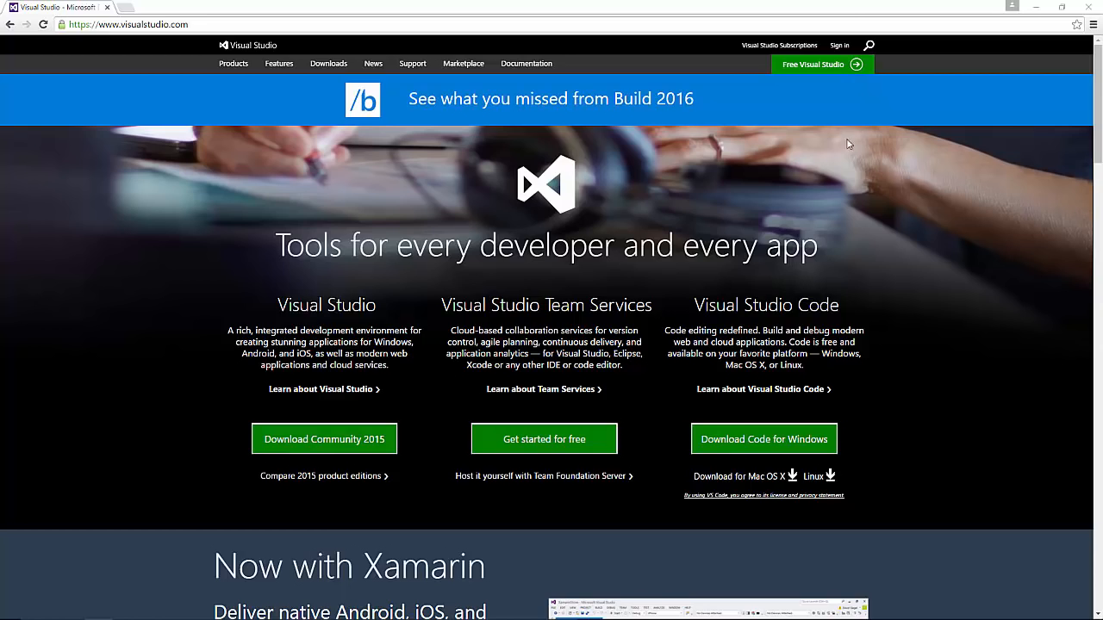
Step: Reload visualstudio.com and sign in again with the prefilled Microsoft account
left_click(846, 23)
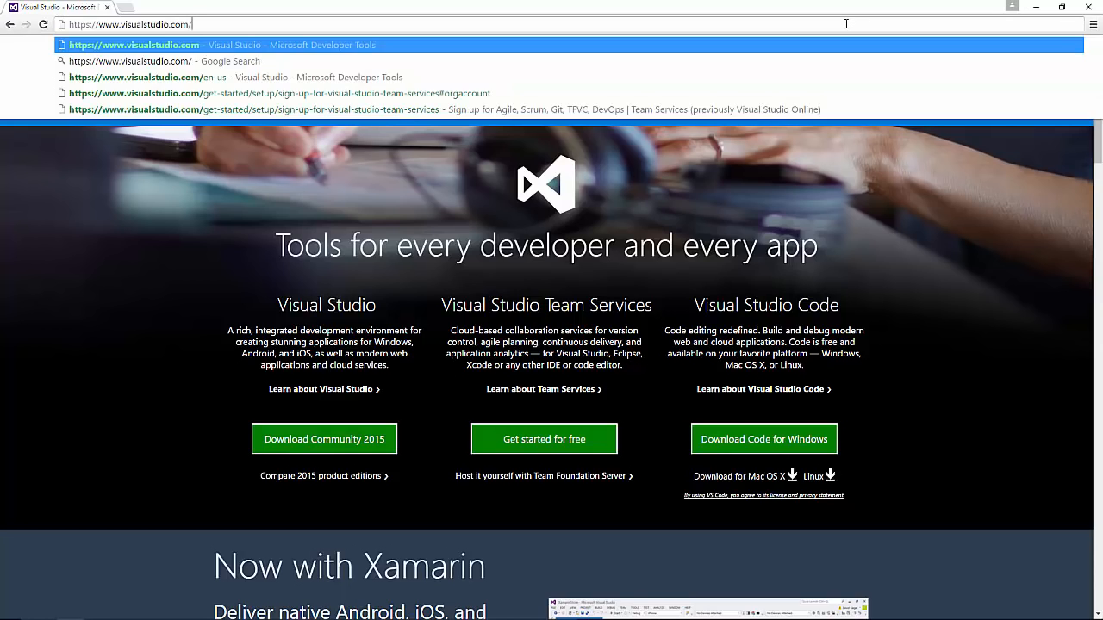
key("Return")
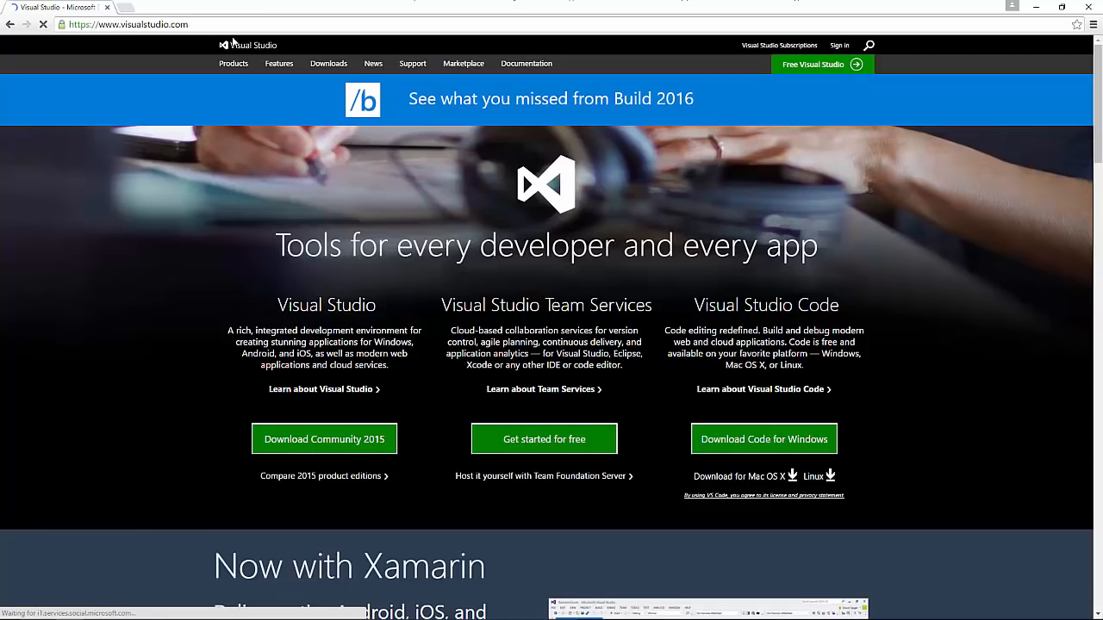
left_click(620, 25)
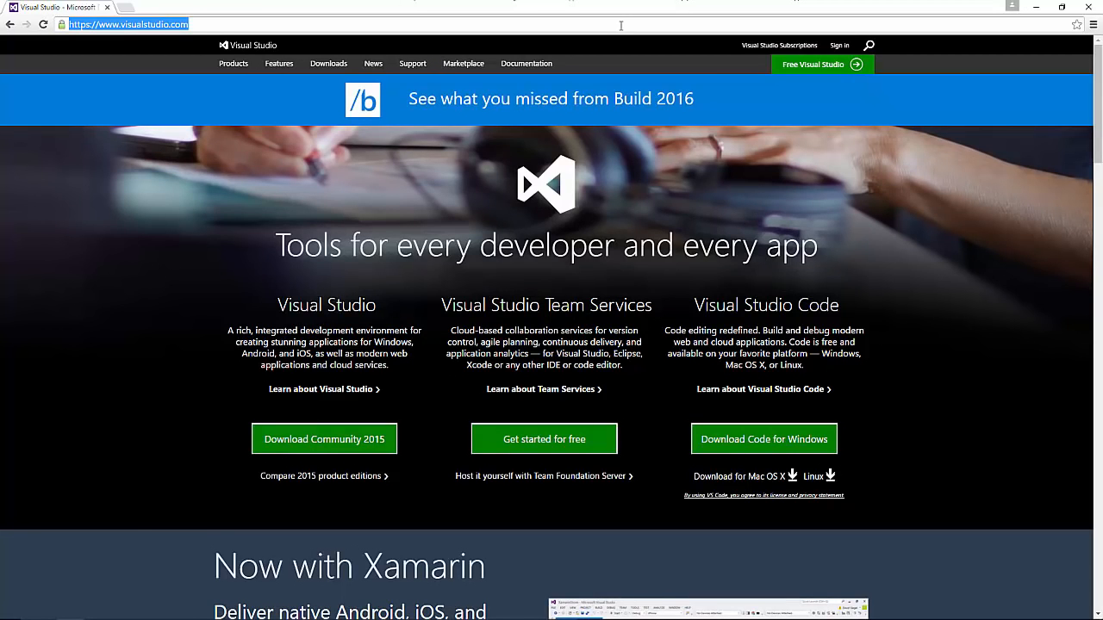
left_click(837, 46)
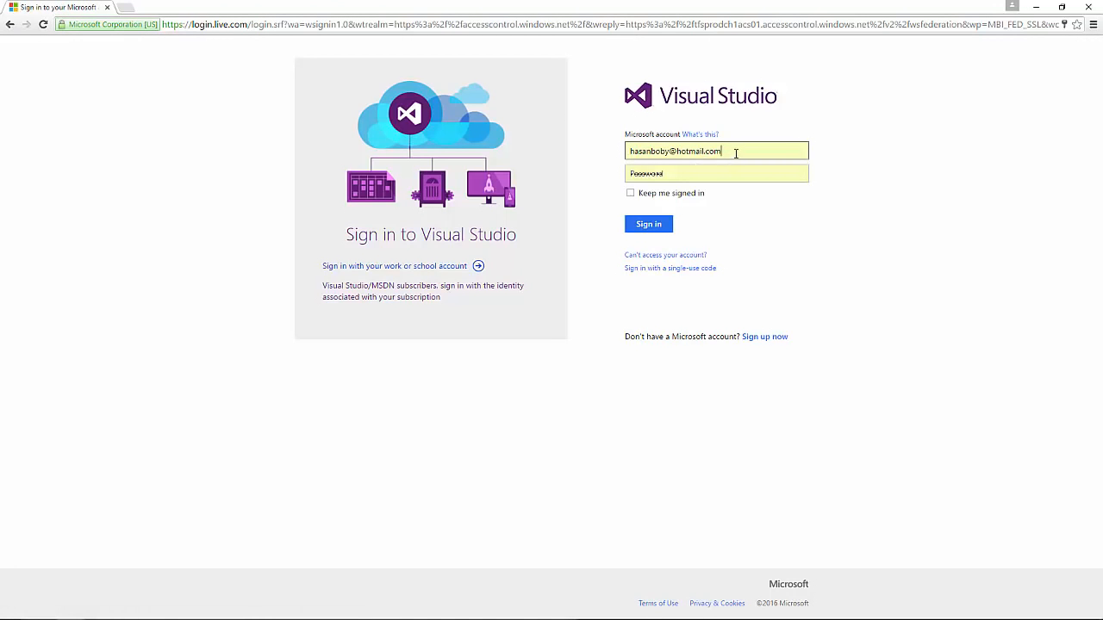
left_click_drag(735, 152, 470, 136)
left_click(897, 268)
left_click(657, 224)
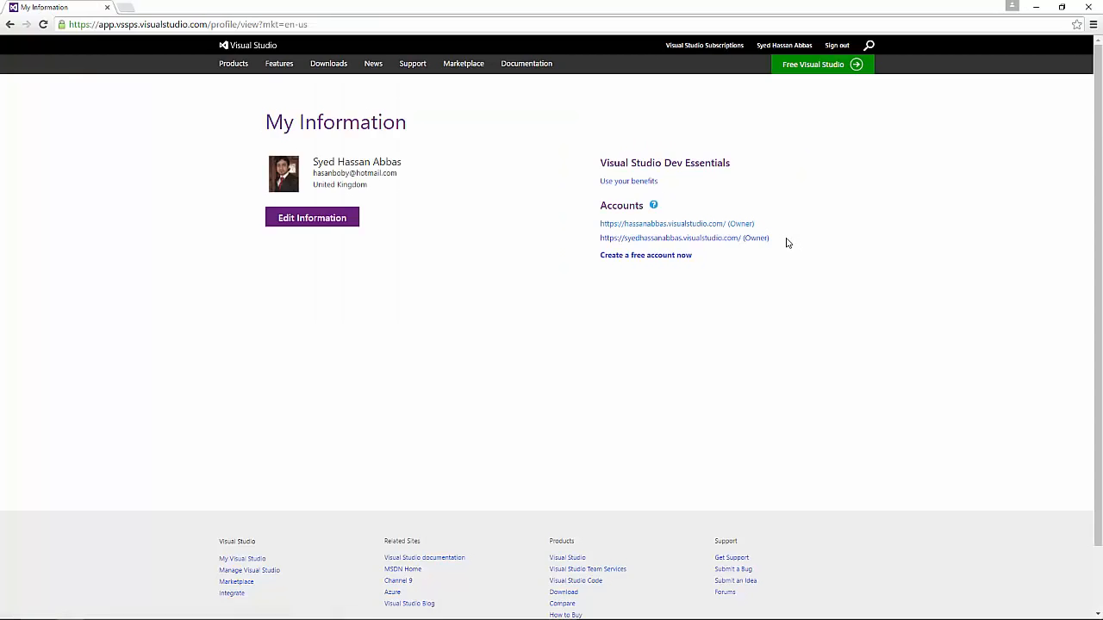
Step: Open the first owned account's Overview page in a new tab and select its web address
left_click(674, 224)
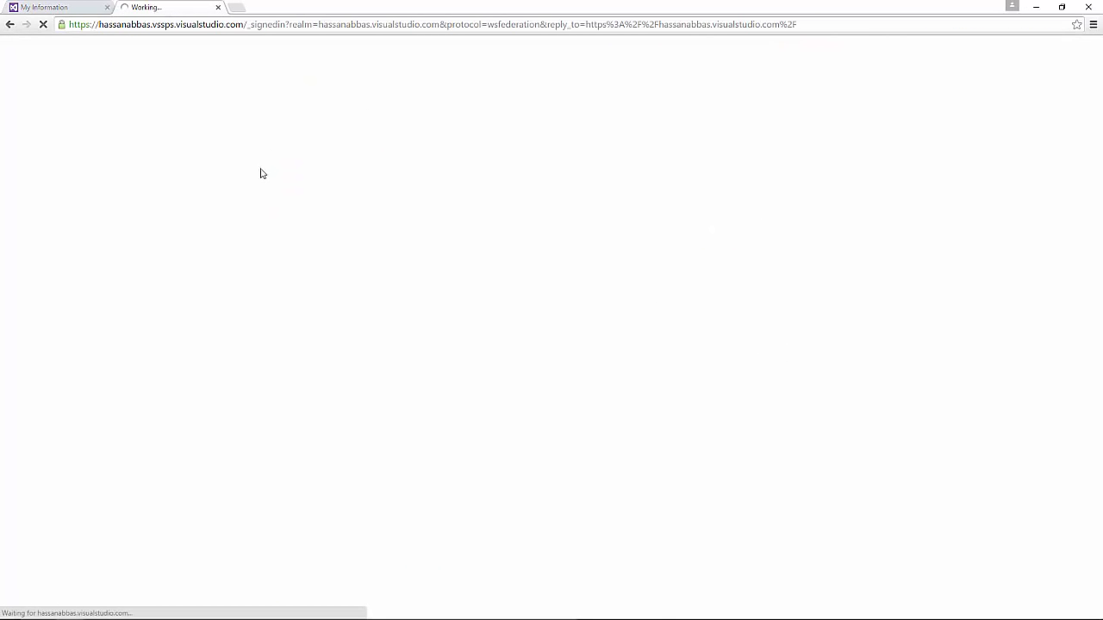
left_click(60, 7)
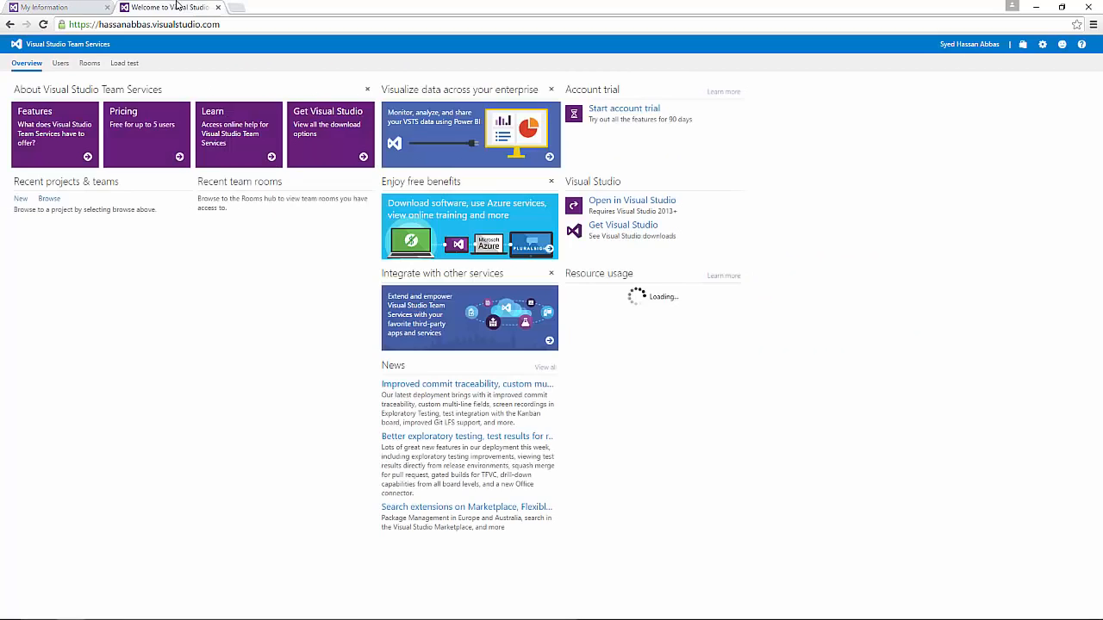
left_click(185, 8)
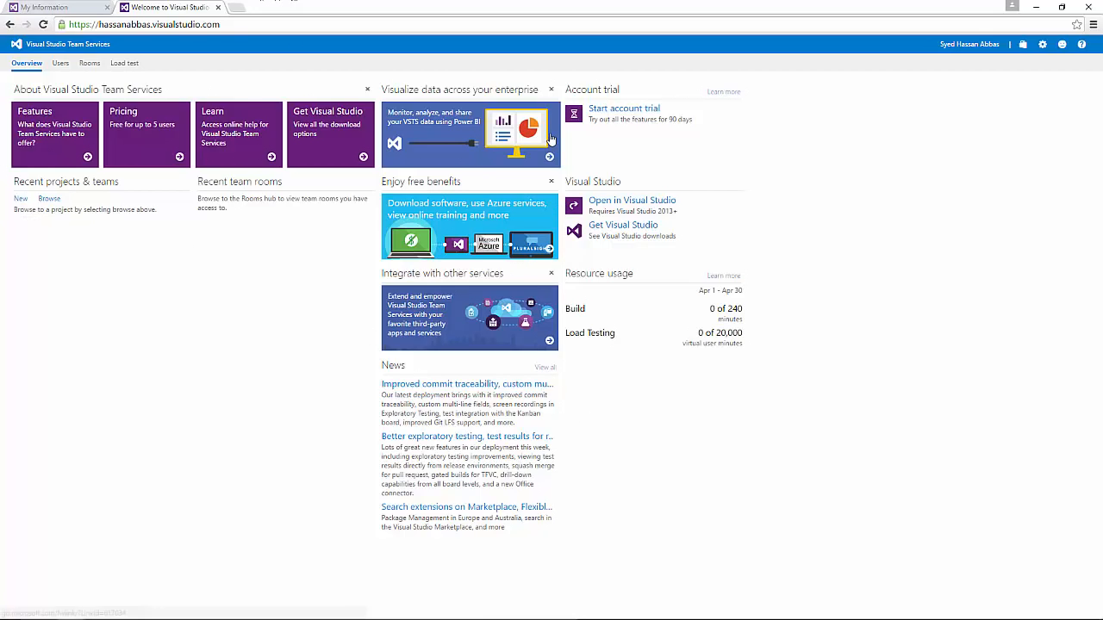
left_click(172, 25)
left_click(172, 26)
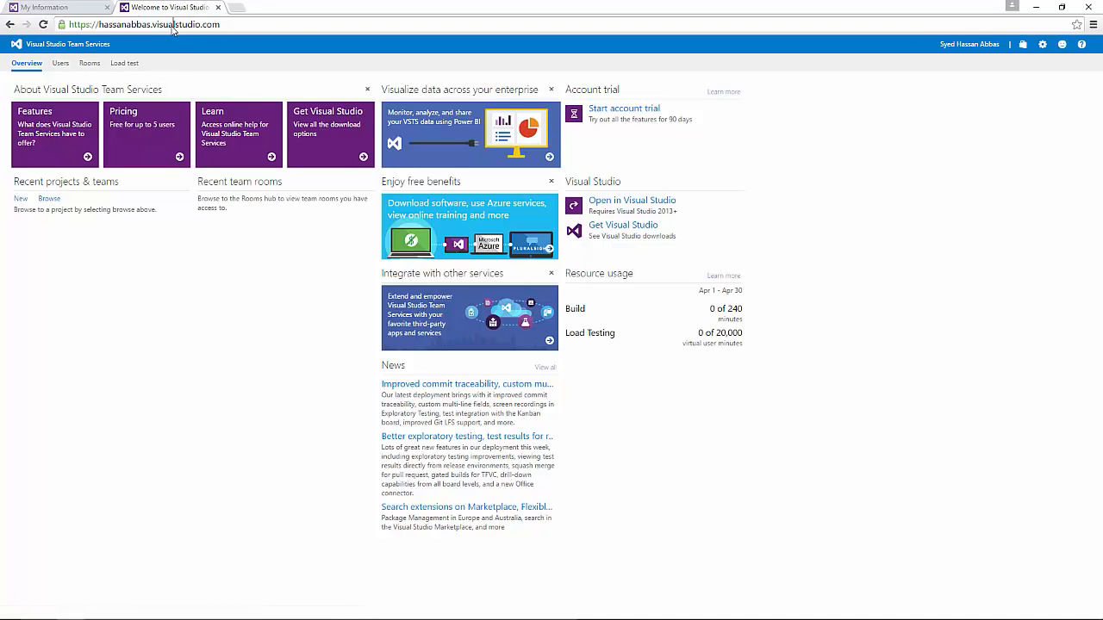
double_click(122, 24)
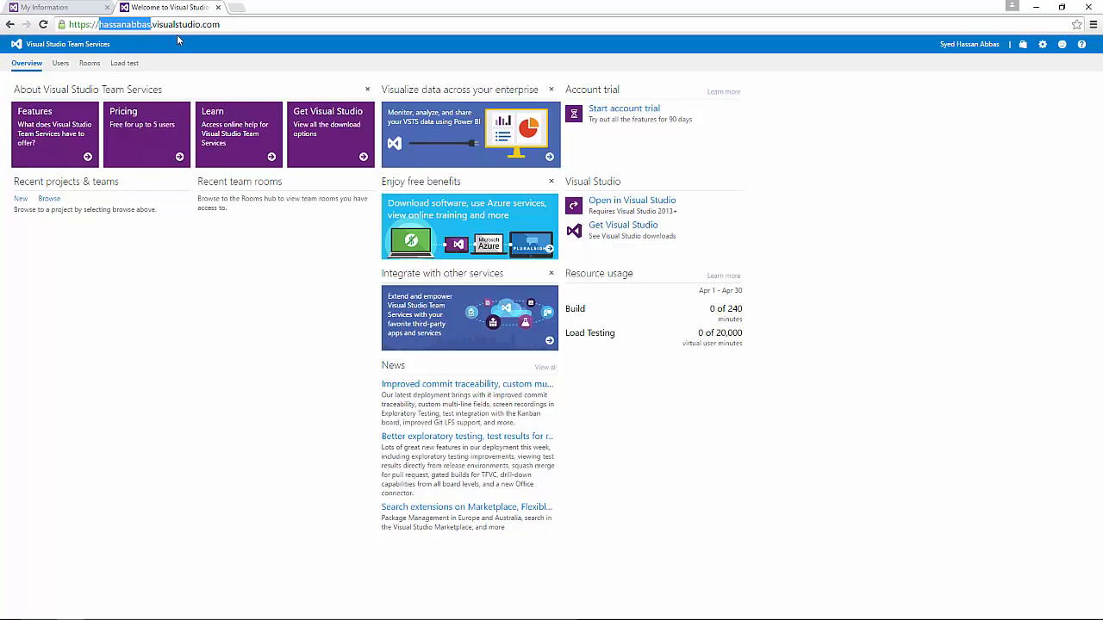
left_click_drag(226, 25, 60, 26)
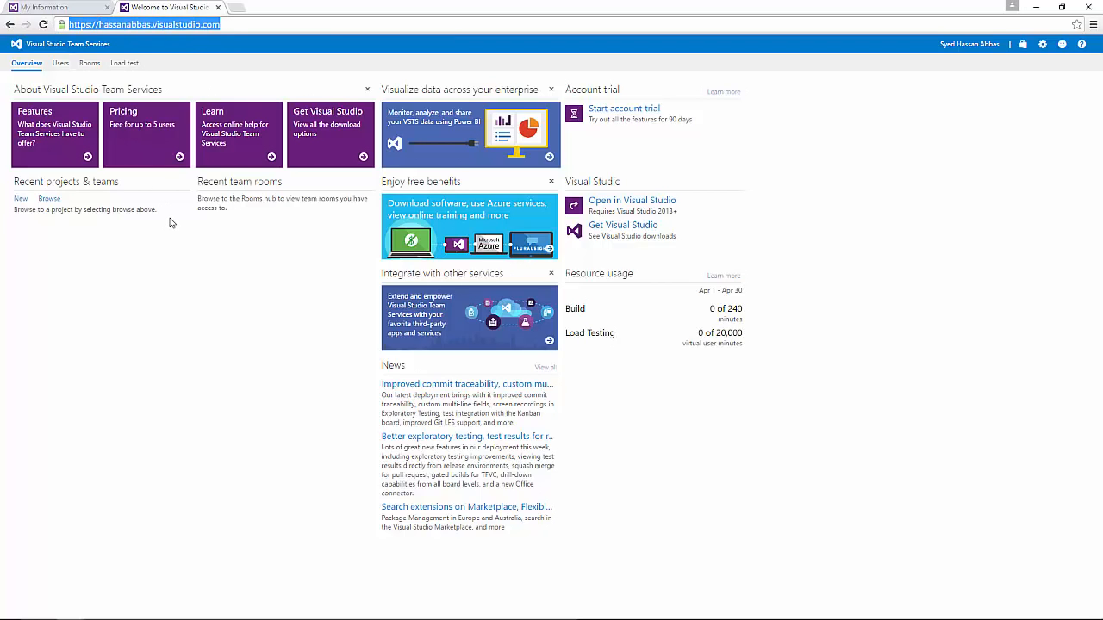
left_click(178, 280)
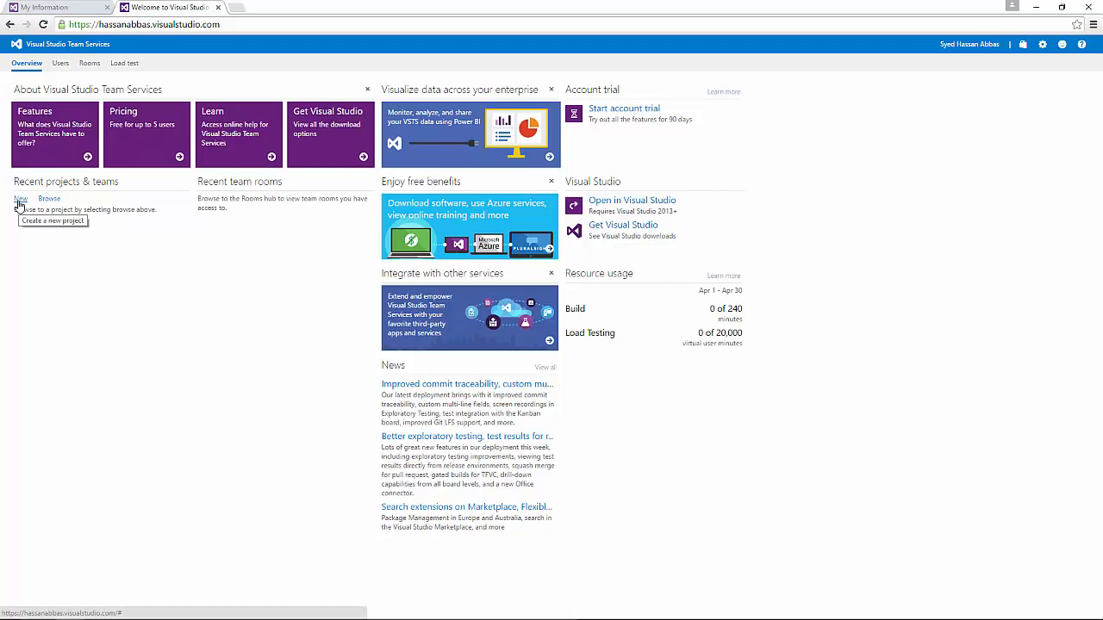
Step: Start a new team project and list the Agile, CMMI and Scrum process templates
left_click(18, 202)
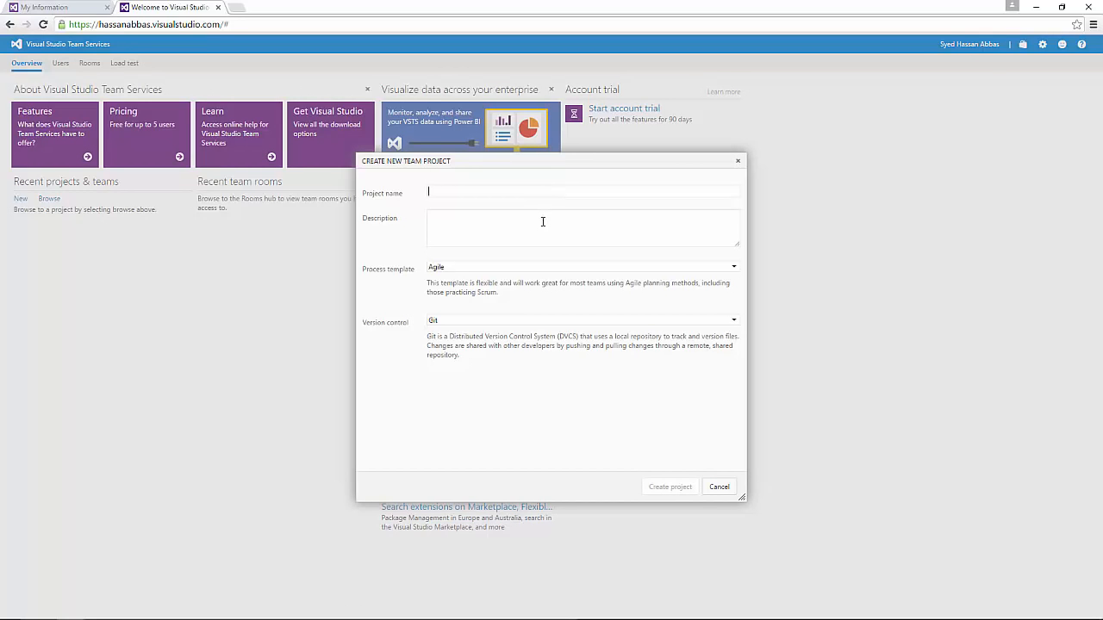
left_click(455, 273)
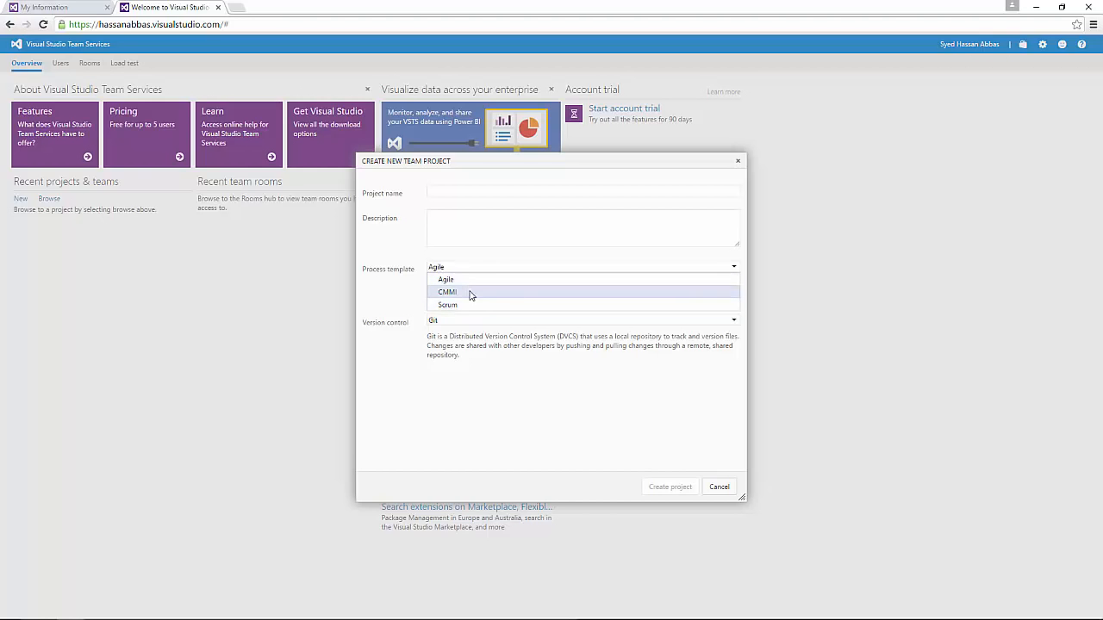
Step: Choose Scrum as the process template and move to the Description box
left_click(471, 305)
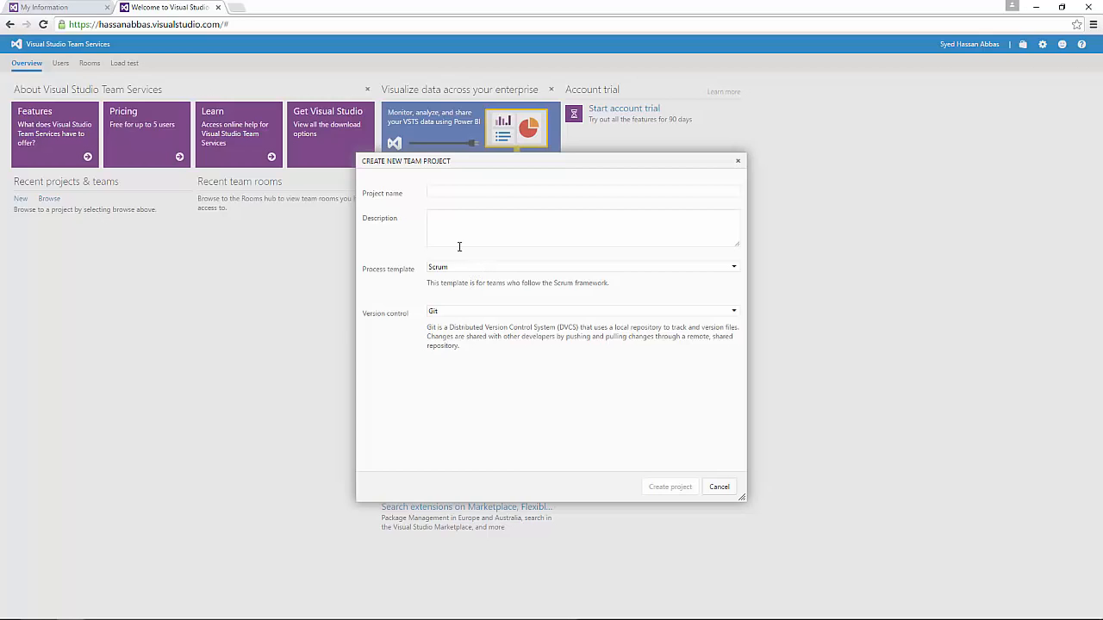
left_click(492, 211)
Step: Name the new team project WorkDemo, removing a stray W
type("De")
type("mo")
type("W")
key("BackSpace")
key("BackSpace")
key("Home")
type("Work")
left_click(503, 191)
left_click_drag(509, 193, 108, 230)
left_click(471, 239)
left_click_drag(507, 195, 99, 230)
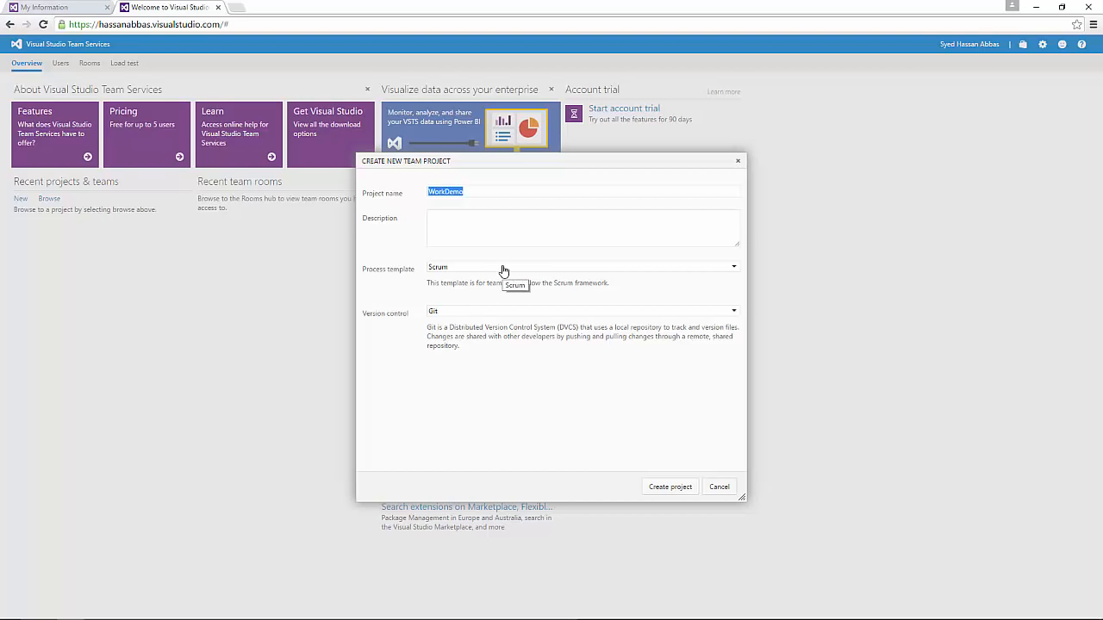
left_click(524, 192)
left_click_drag(524, 193, 364, 197)
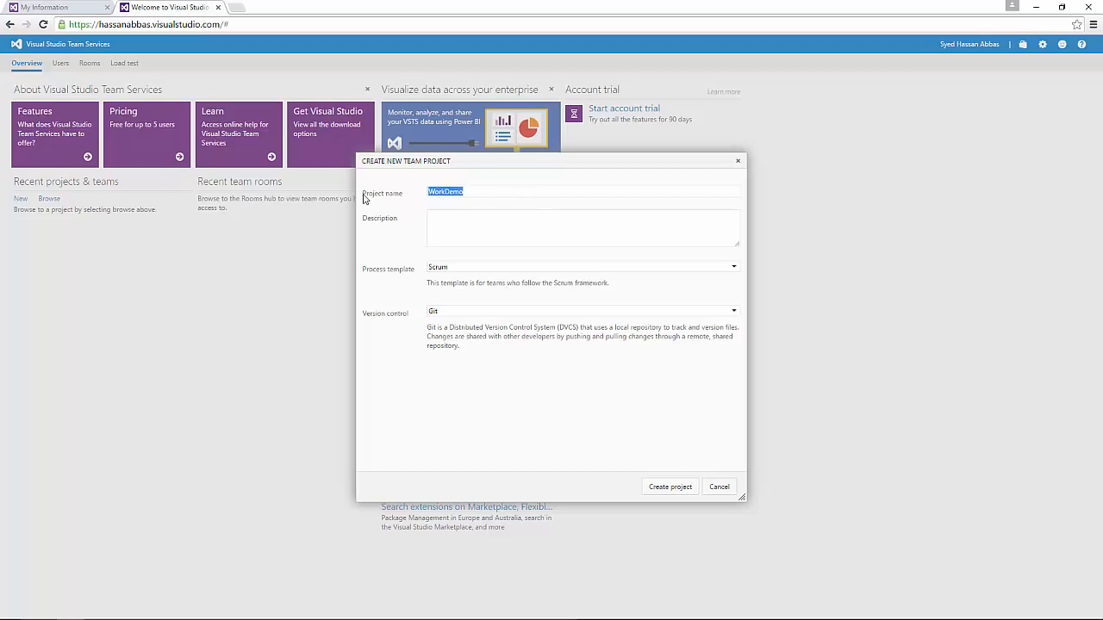
left_click(483, 194)
left_click_drag(474, 192, 330, 187)
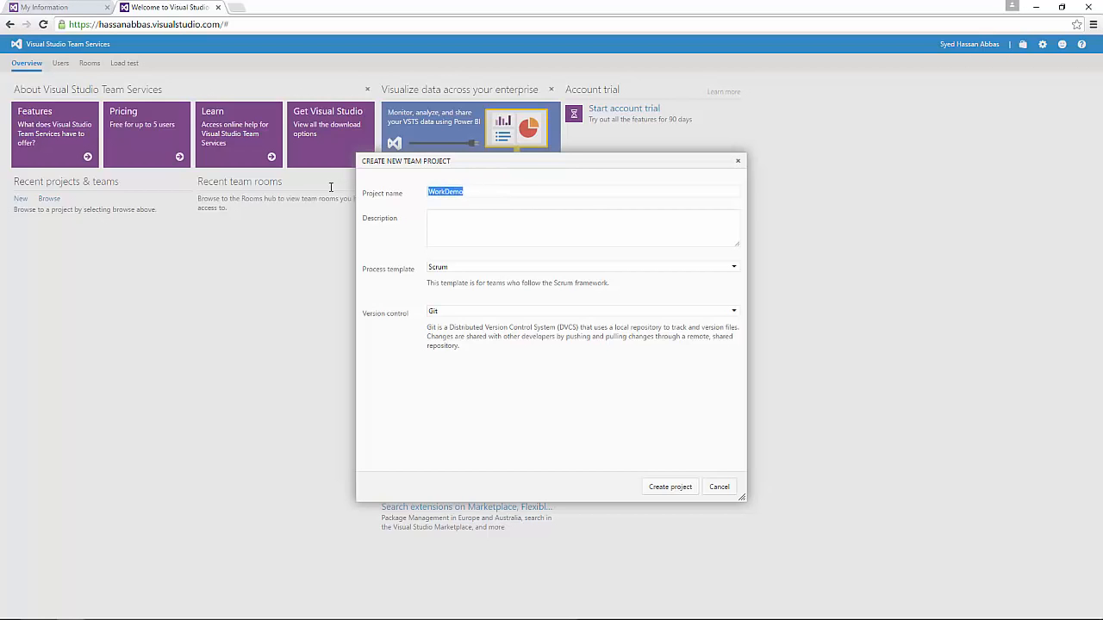
Step: Type 123 in the description, then delete it to leave the description empty
left_click(480, 237)
type("123")
key("ctrl+a")
key("Delete")
left_click_drag(374, 315, 408, 319)
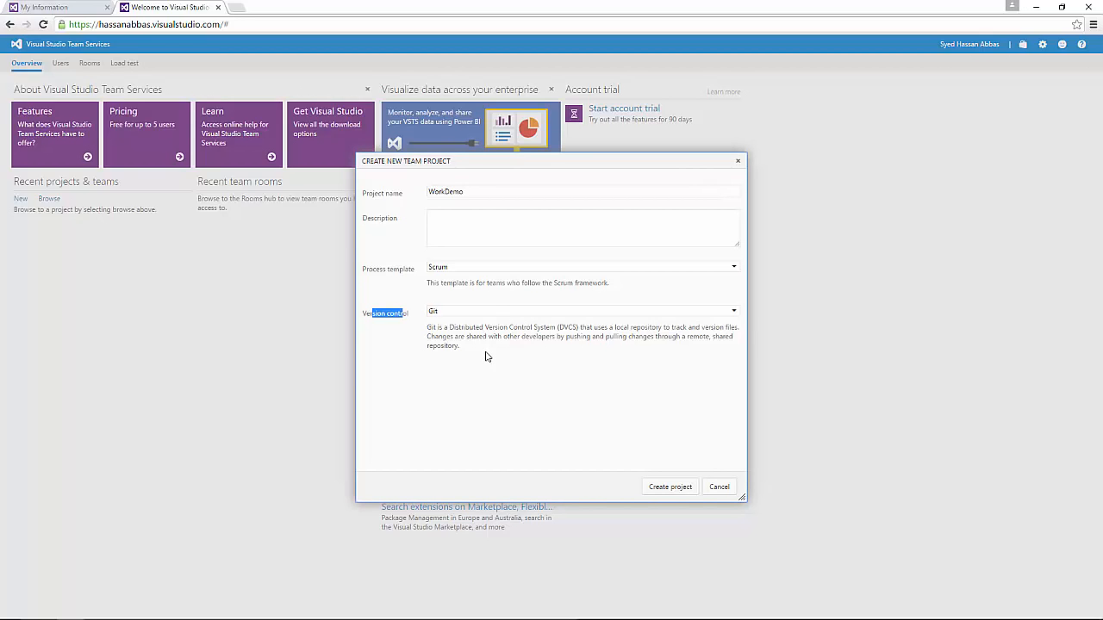
left_click(393, 315)
left_click_drag(358, 313, 410, 315)
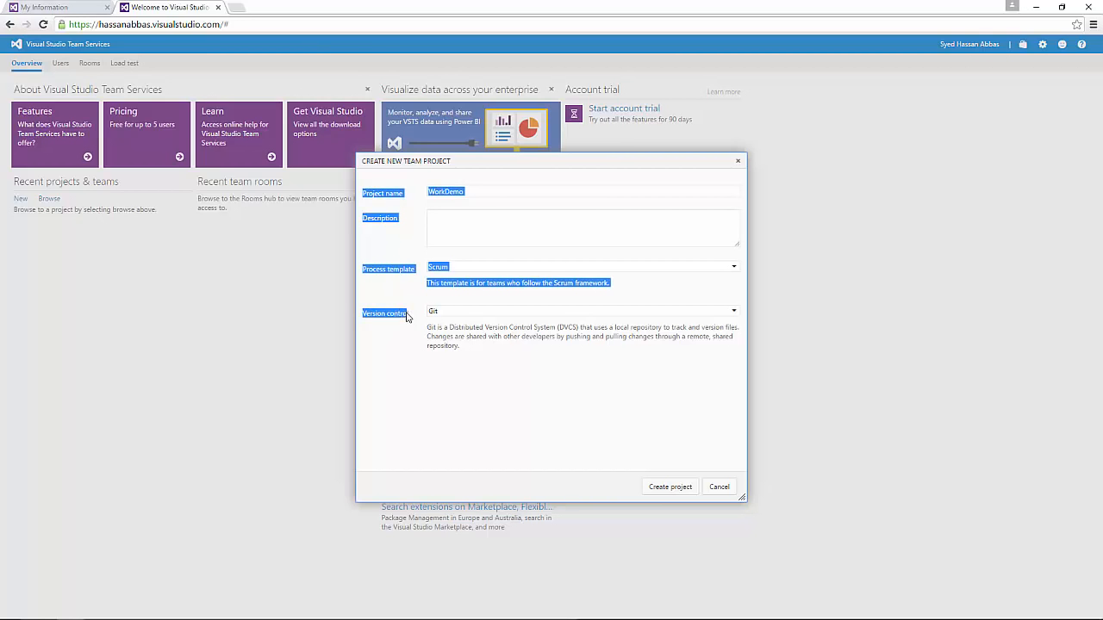
left_click(409, 319)
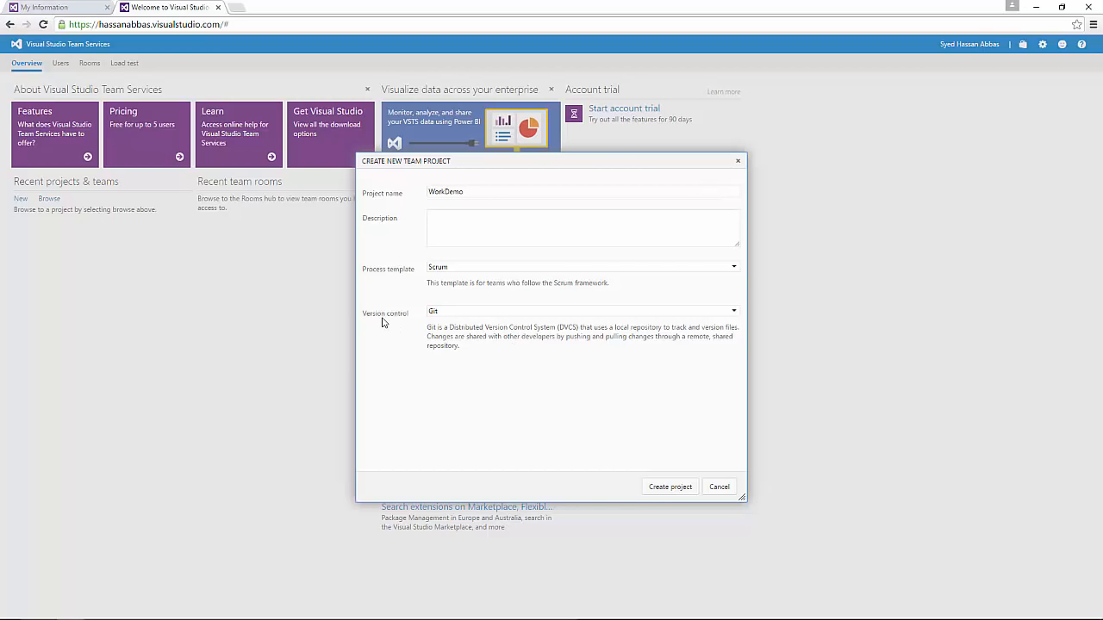
Step: List the version control options Git and Team Foundation Version Control for WorkDemo
left_click_drag(379, 316, 444, 310)
left_click(454, 316)
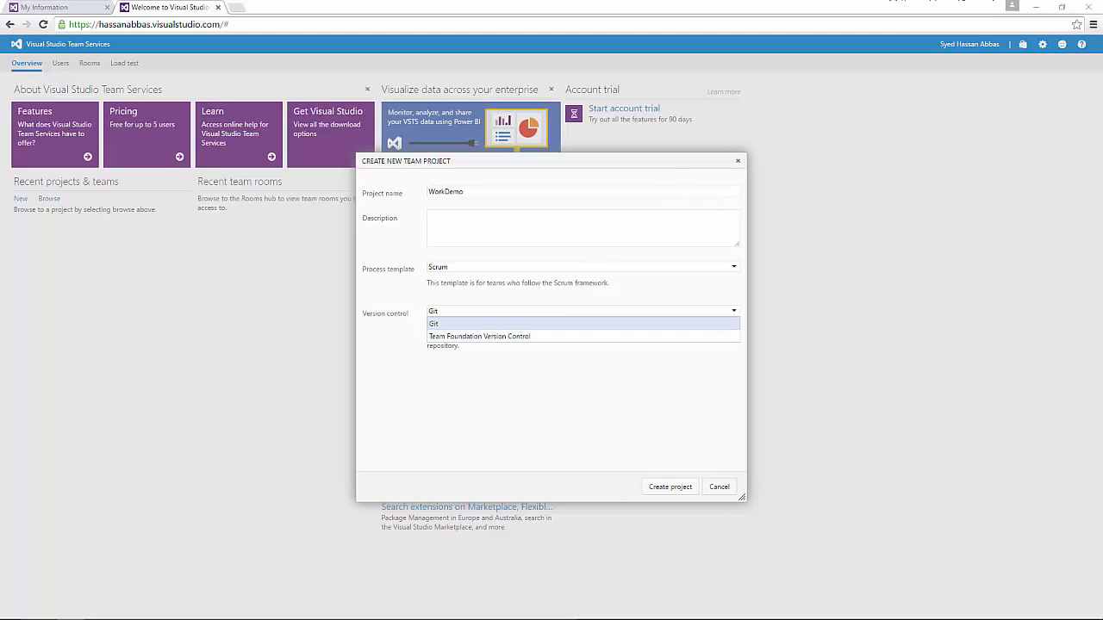
Step: Close the version control choices, leaving Git selected for WorkDemo
left_click(944, 1)
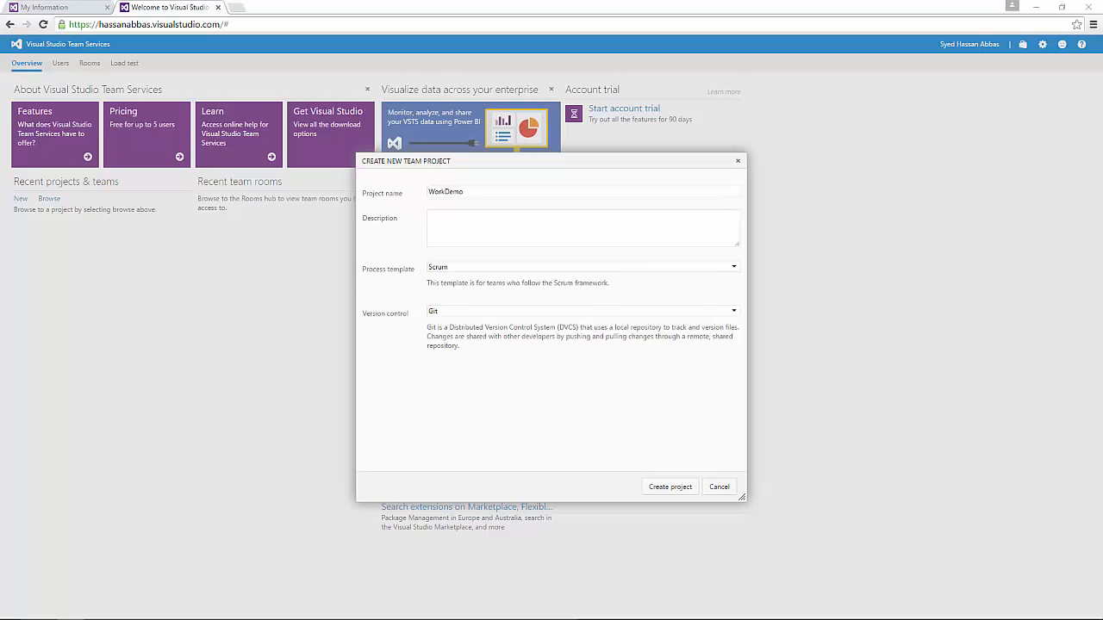
Step: Reopen the Version control choices on the WorkDemo Scrum project form
left_click(510, 312)
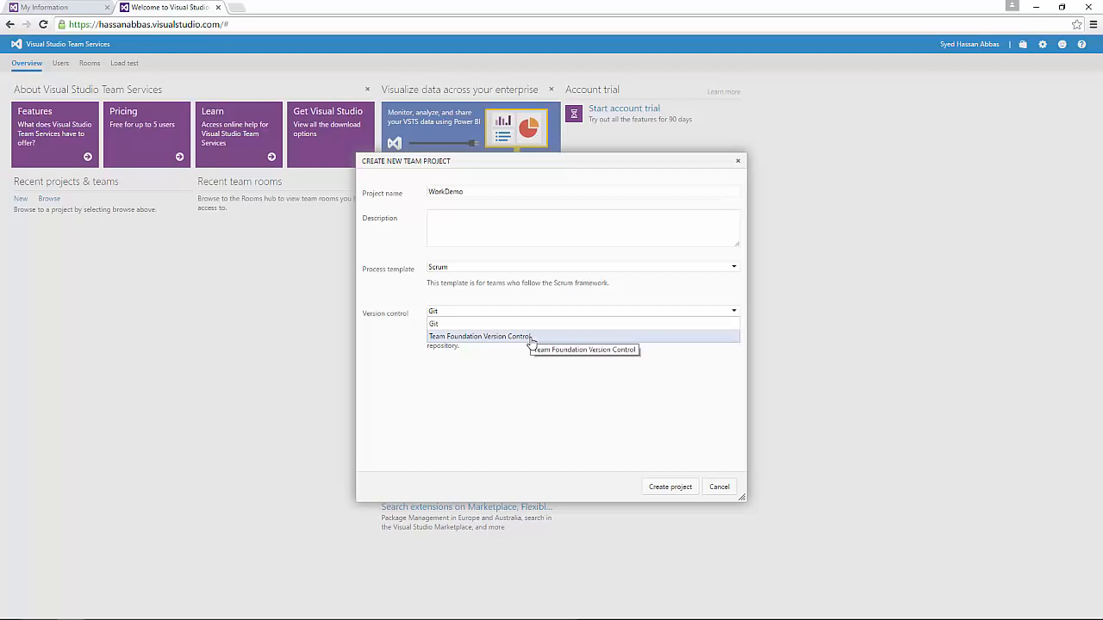
Step: Switch version control to Team Foundation Version Control and create the WorkDemo project
left_click(530, 338)
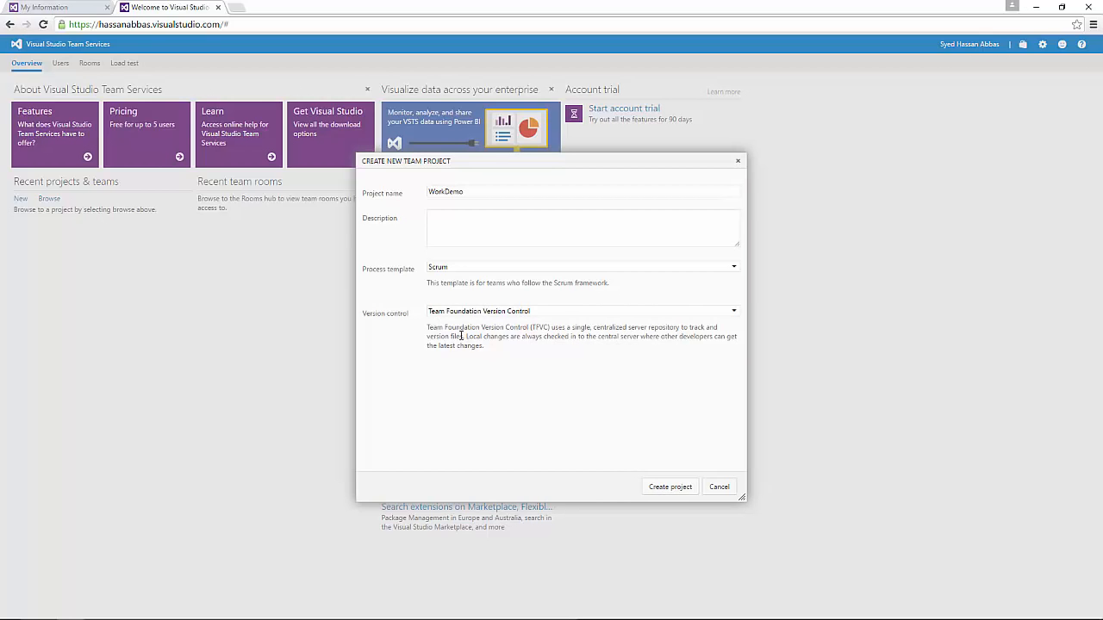
left_click_drag(524, 329, 575, 337)
left_click(625, 409)
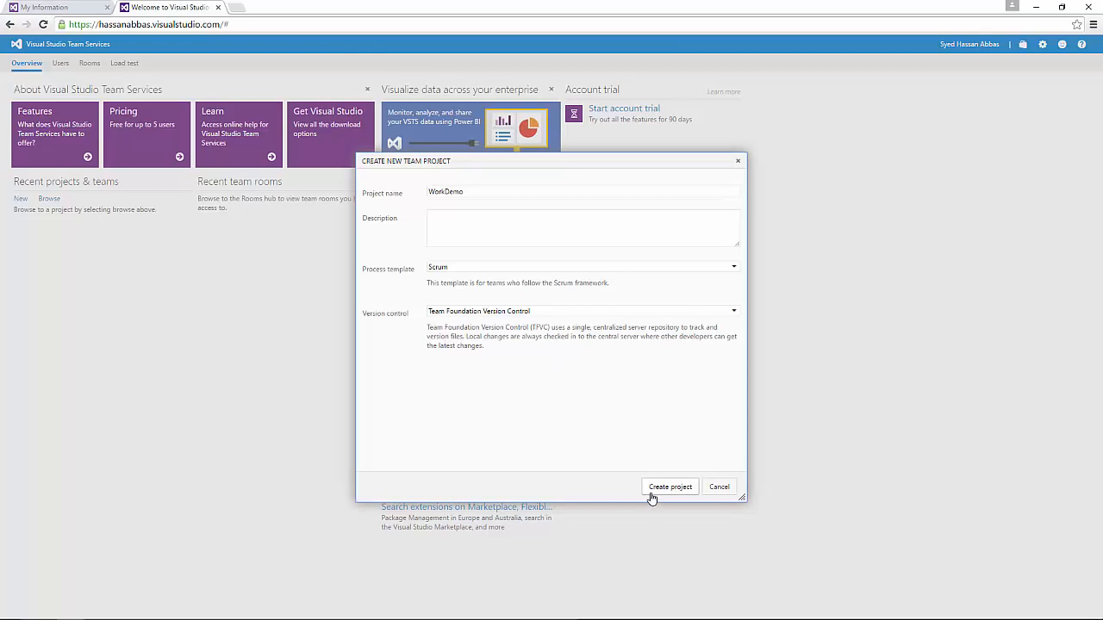
left_click(483, 311)
left_click(497, 337)
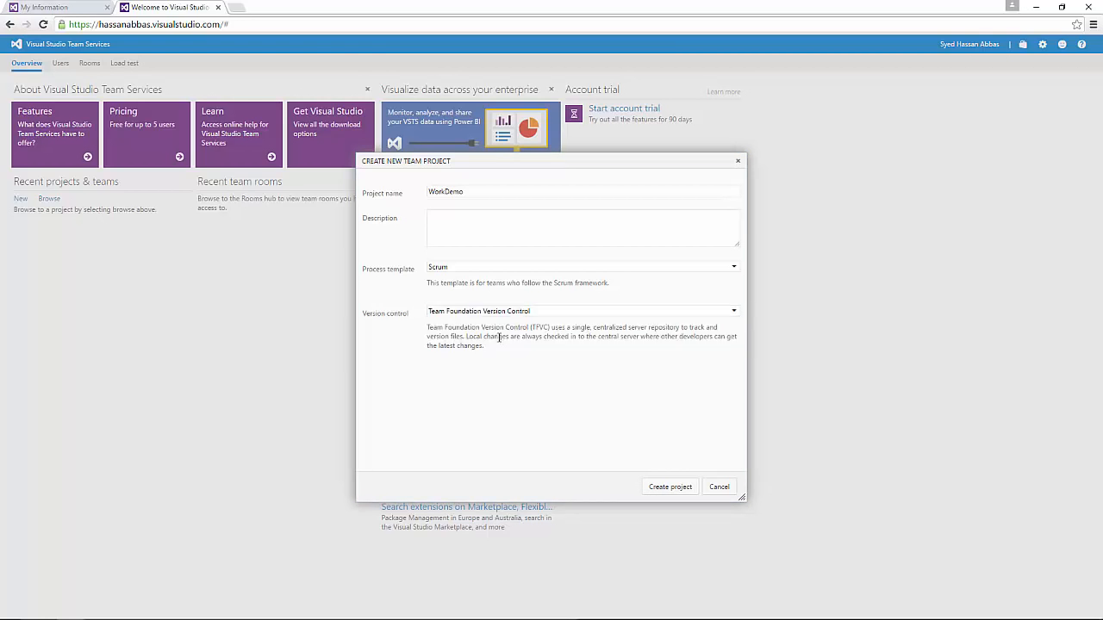
left_click(660, 488)
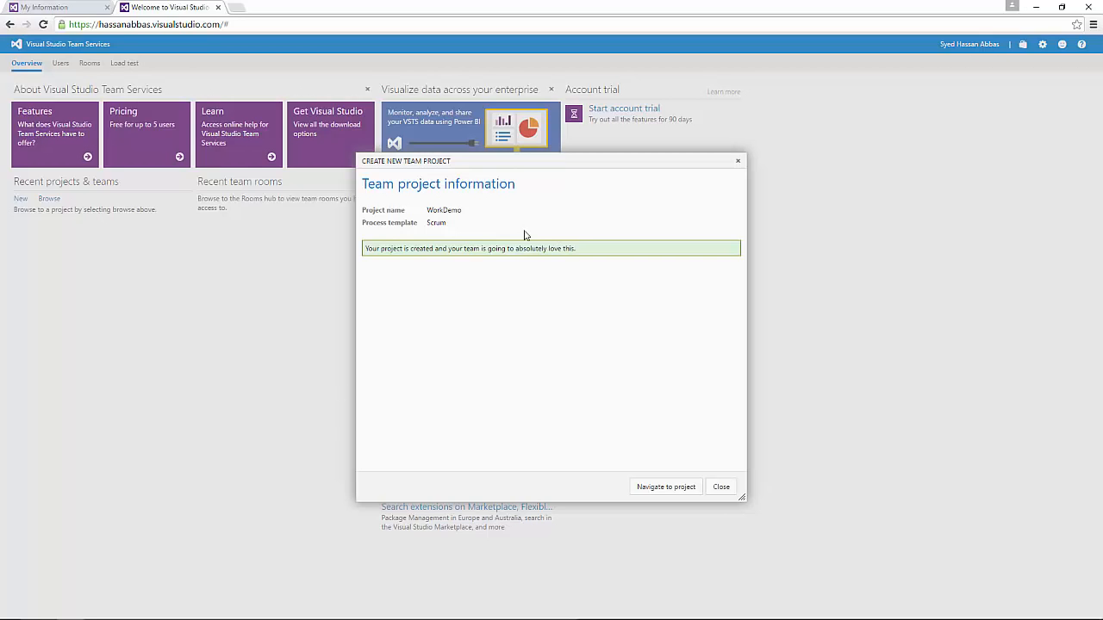
Step: Go from the project-created confirmation to the new WorkDemo project
left_click_drag(396, 248, 619, 246)
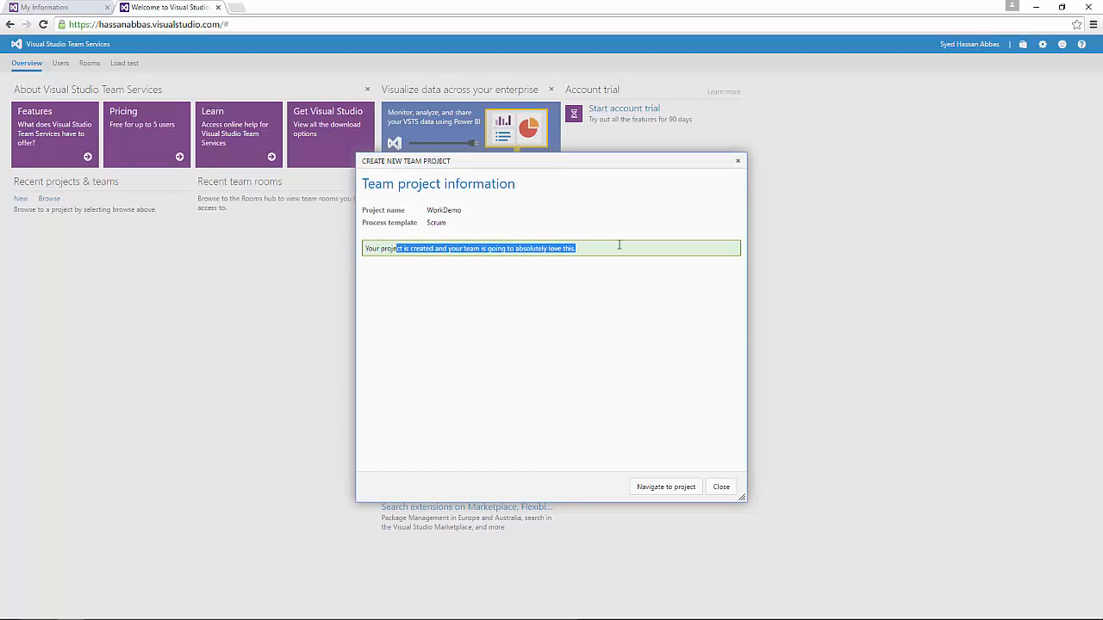
left_click(661, 488)
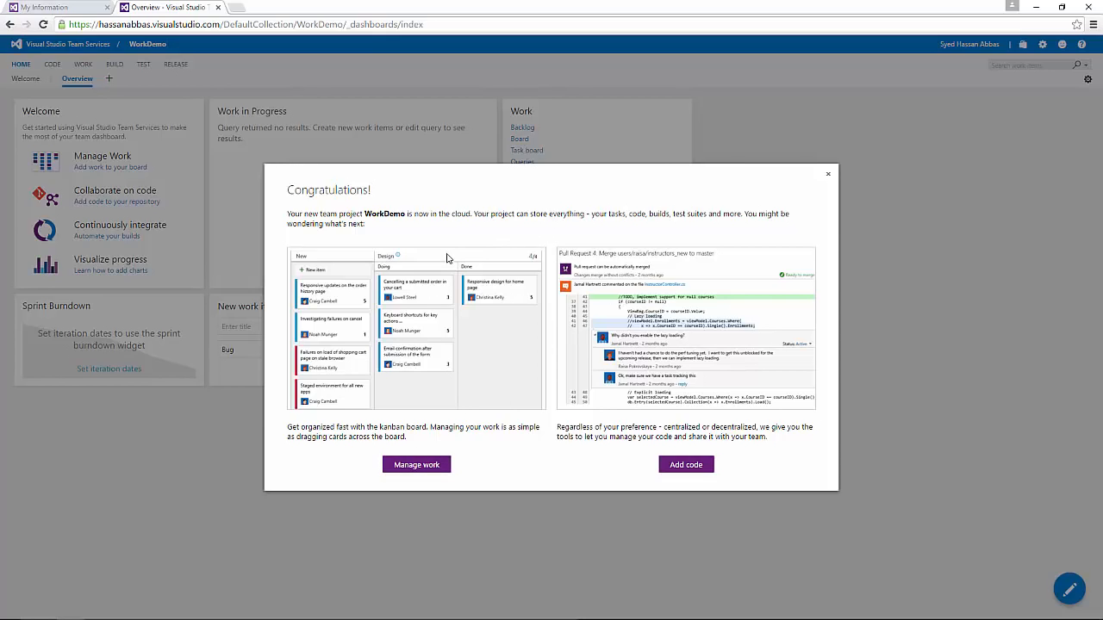
Step: Open Manage work, view the New item types, then switch to the Board view
left_click(417, 465)
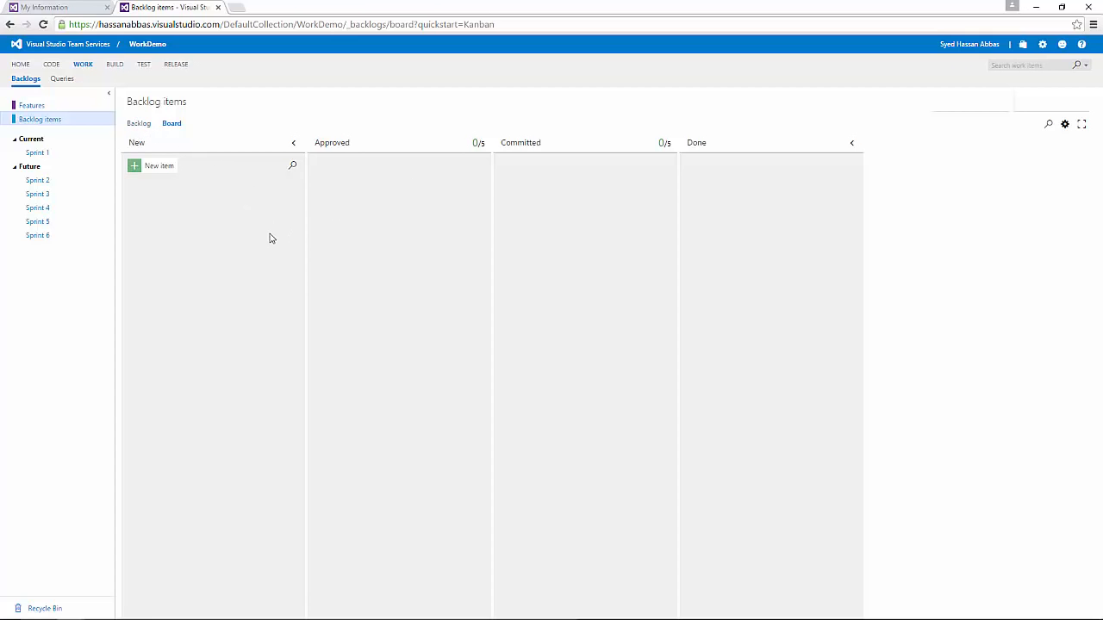
left_click(135, 166)
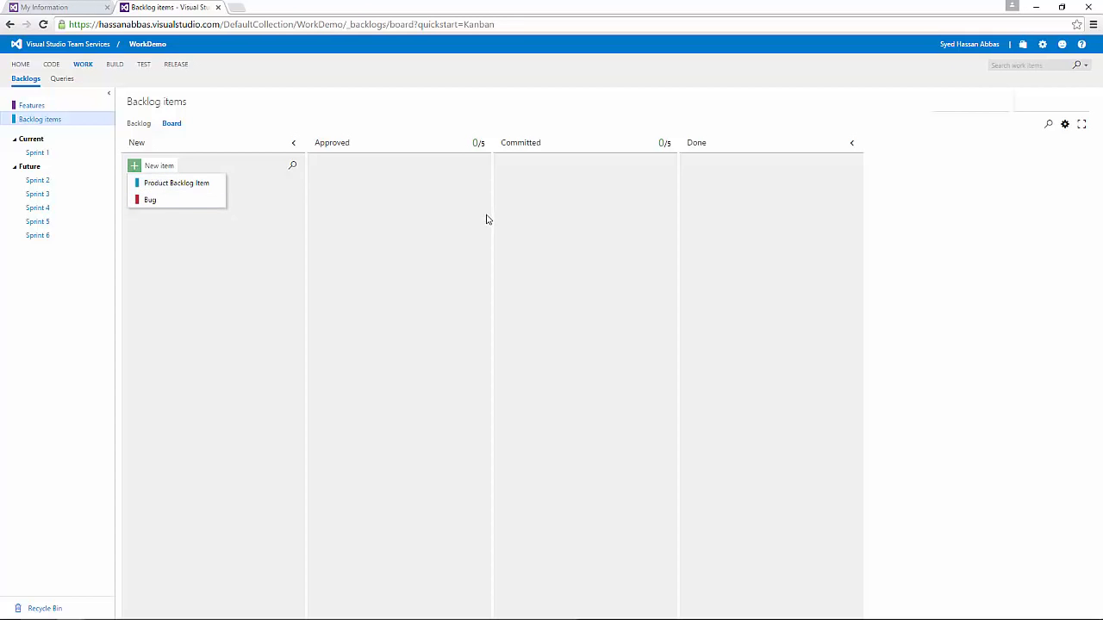
left_click(171, 125)
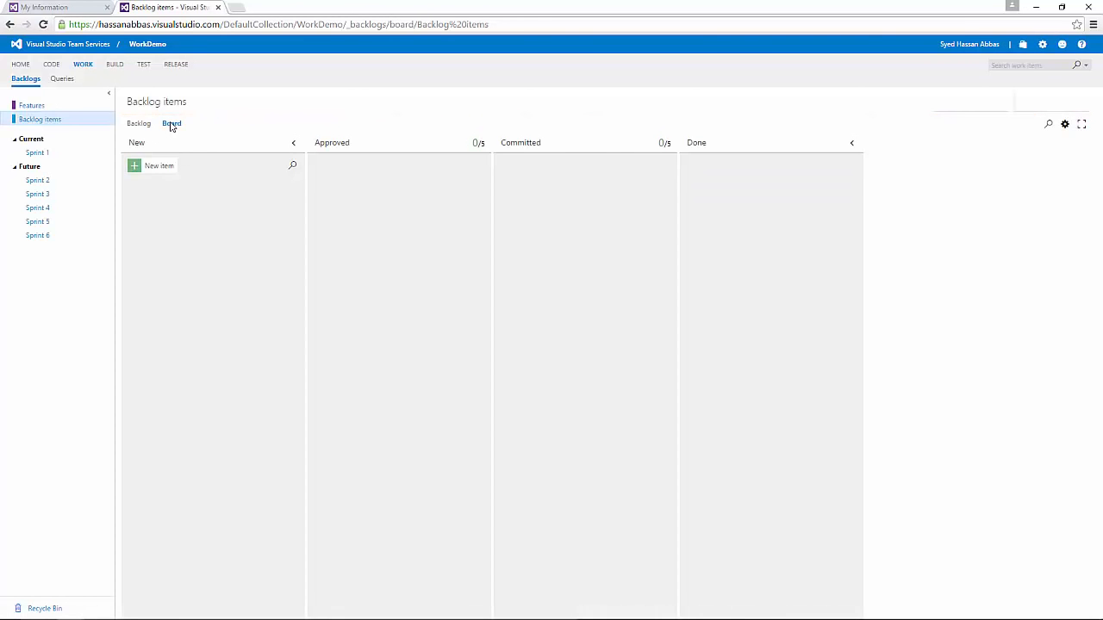
Step: In the backlog list, add Requirement1 and Requirment2 as backlog items
left_click(146, 125)
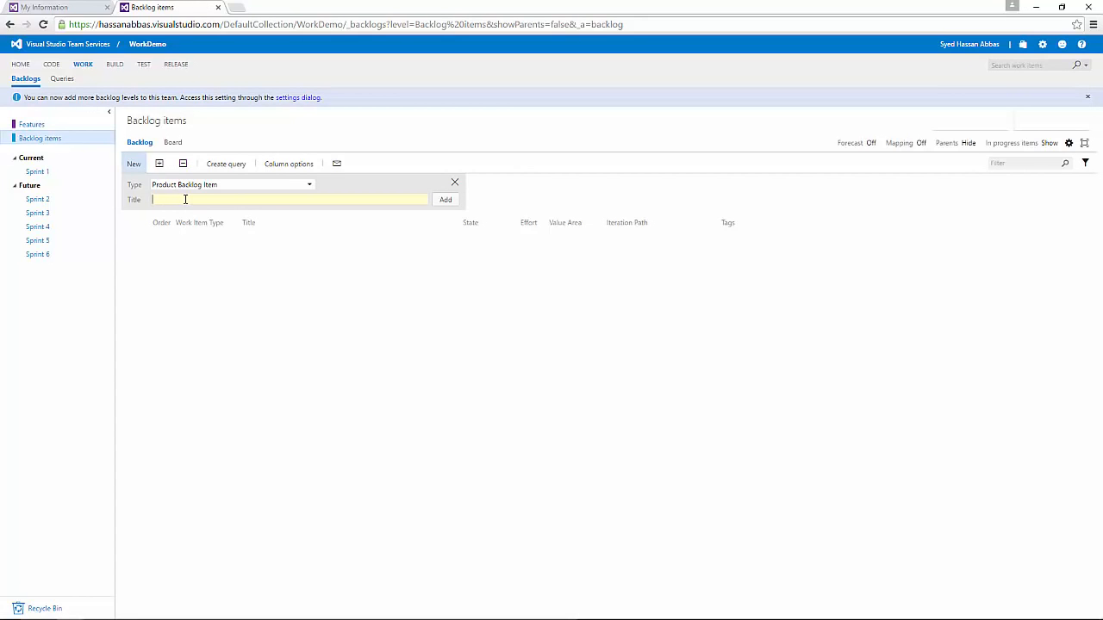
type("Requirement1")
key("Return")
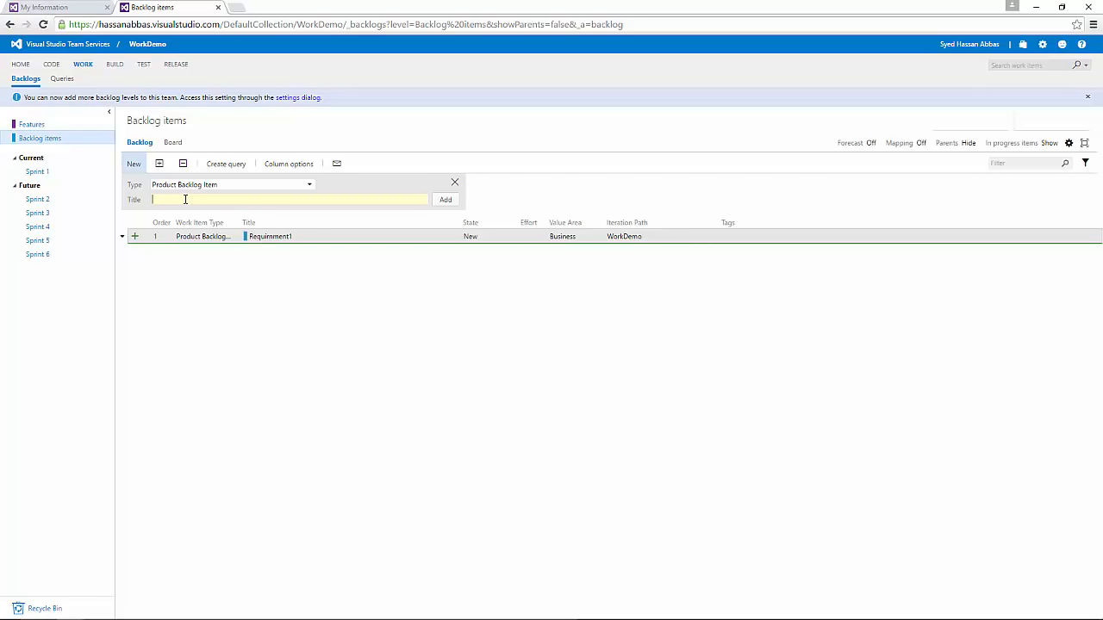
type("Requirment2")
double_click(186, 199)
left_click(186, 199)
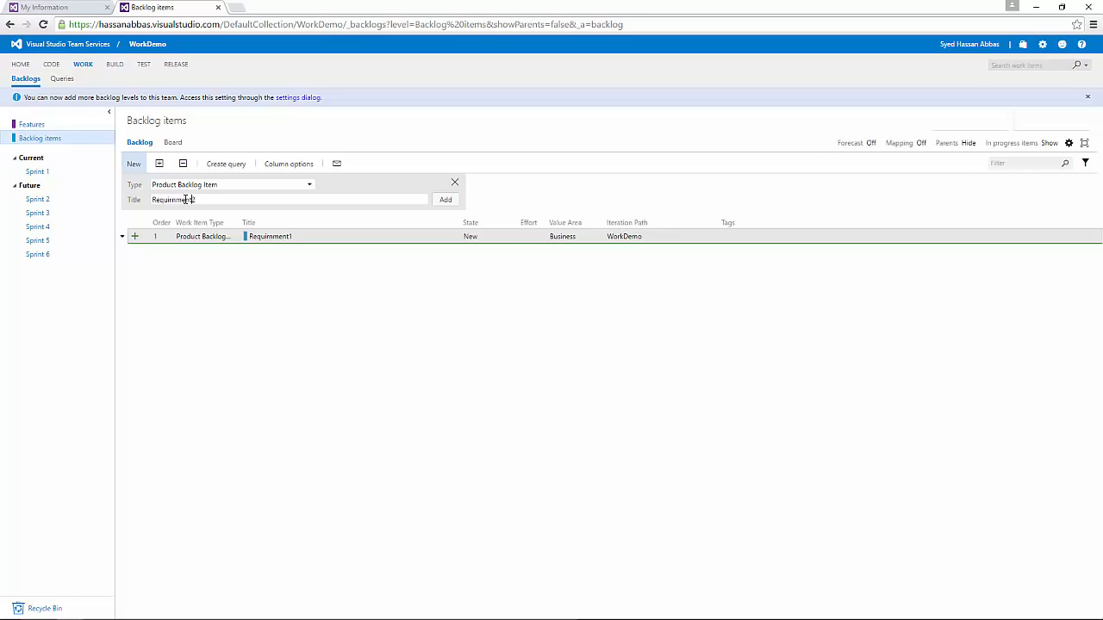
key("shift+Home")
key("ctrl+c")
key("Return")
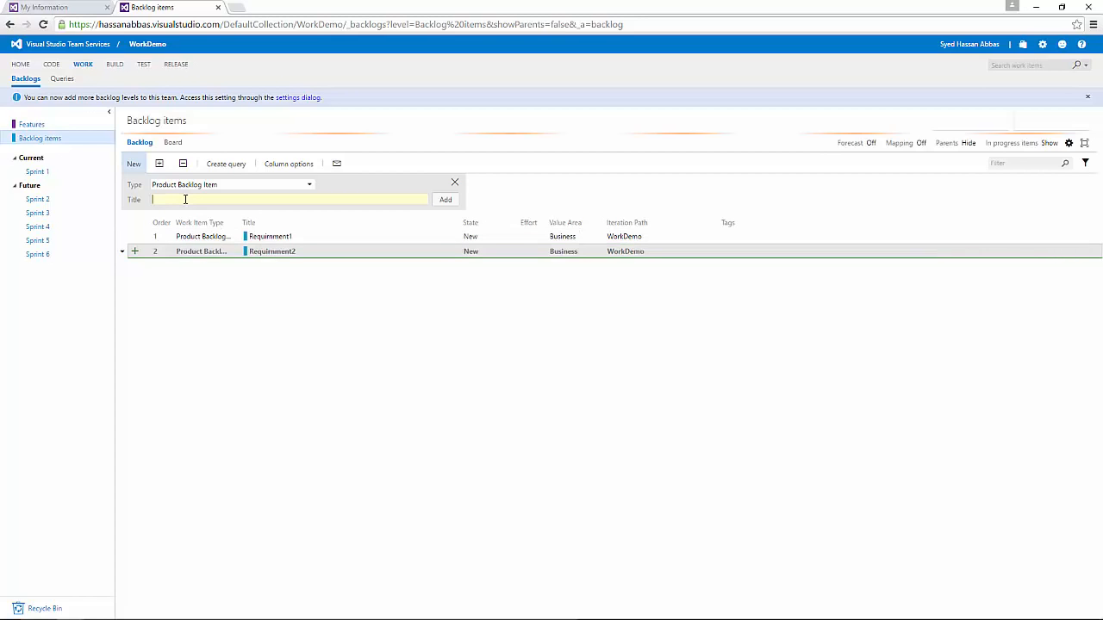
Step: Add backlog items Requirment3, Requirment4 and Requirment5 by reusing the copied prefix
key("ctrl+v")
type("3")
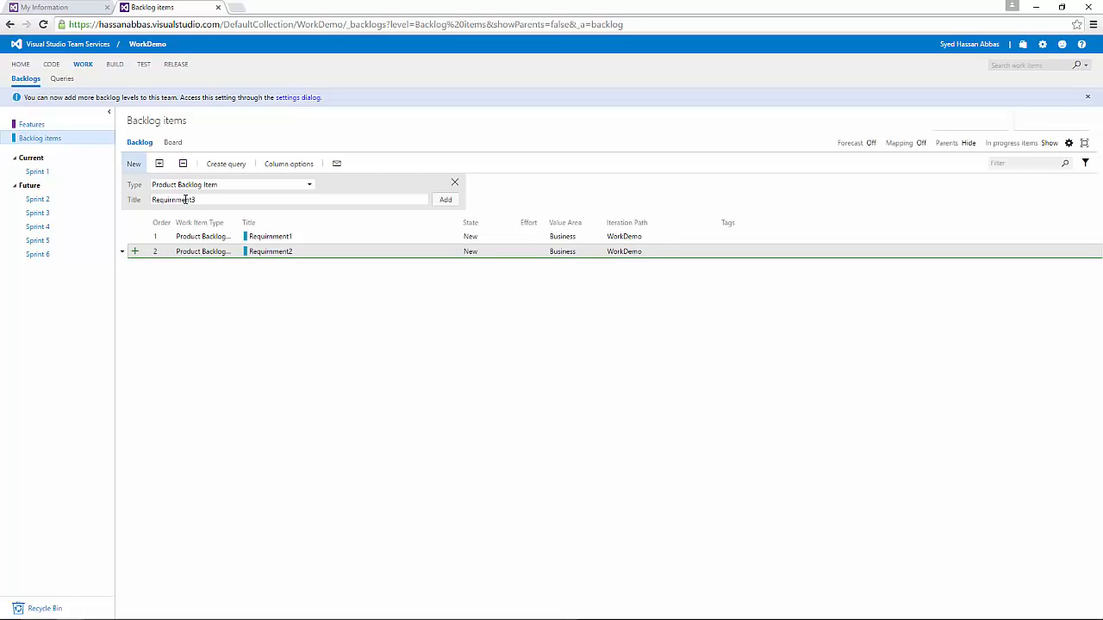
key("Return")
key("ctrl+v")
type("4")
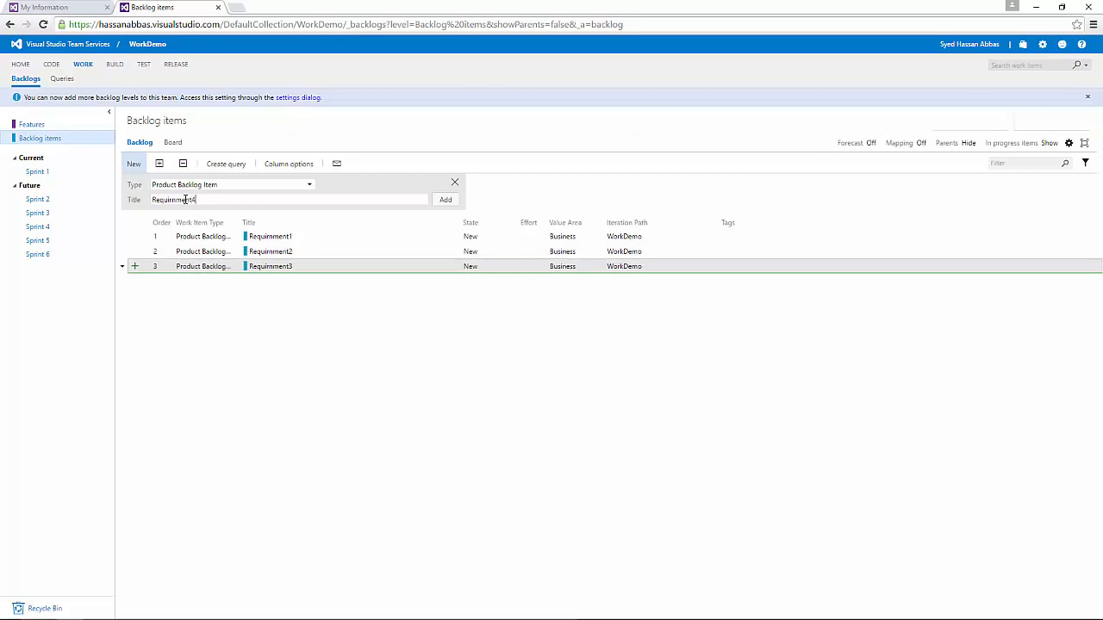
key("Return")
key("ctrl+v")
type("5")
key("Return")
Step: Add backlog items Requirment6, Requirment7 and Requirment98
key("ctrl+v")
type("6")
key("Return")
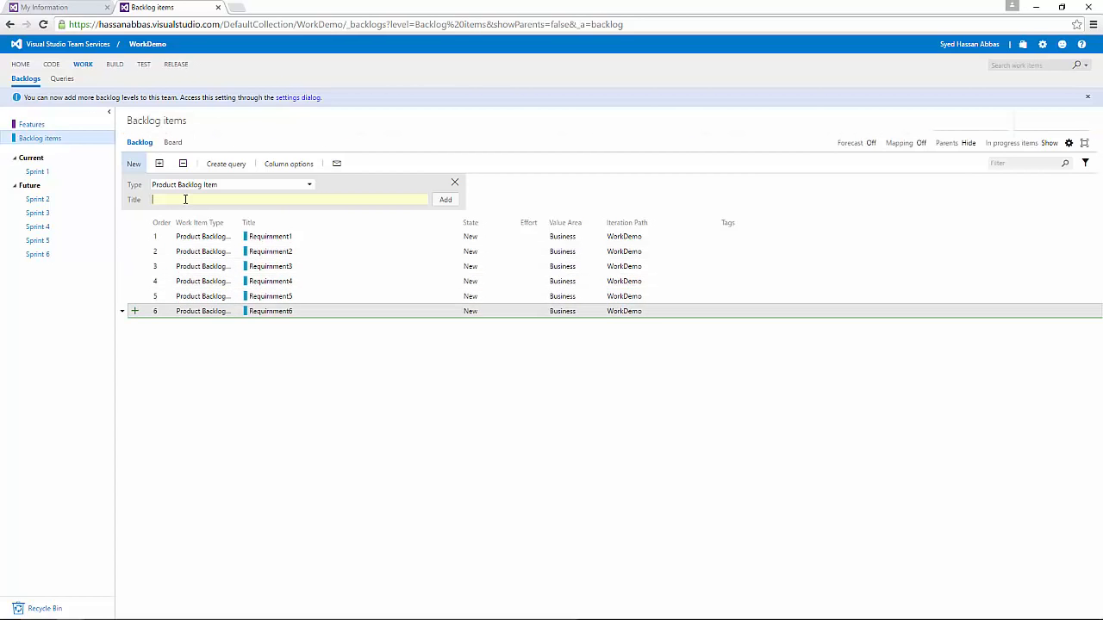
key("ctrl+v")
type("7")
key("Return")
key("ctrl+v")
type("Requirnment")
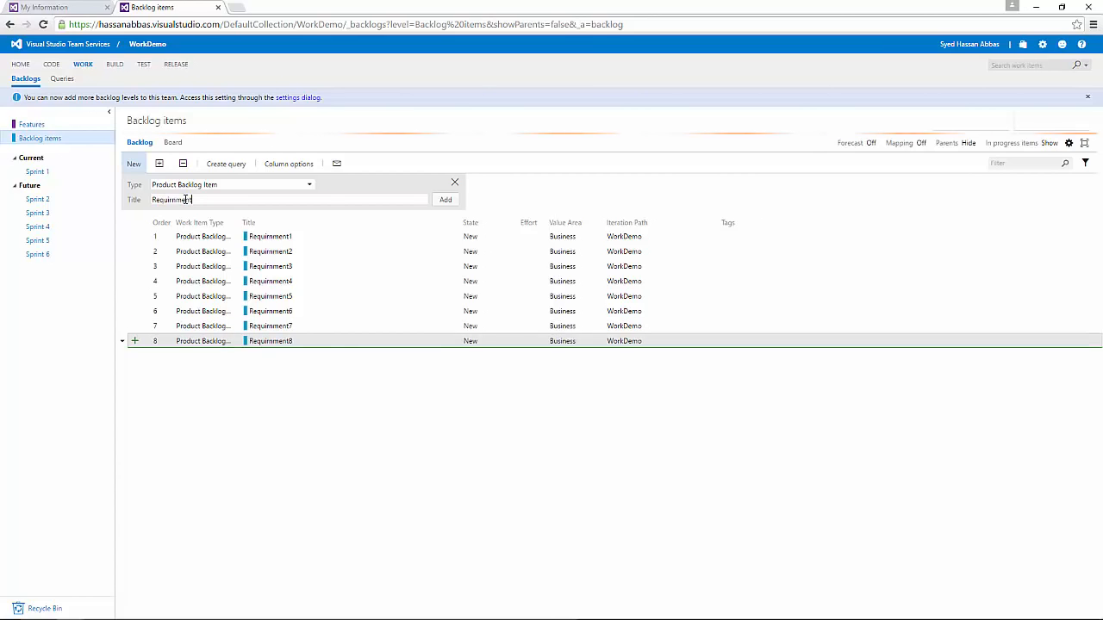
type("98")
key("Return")
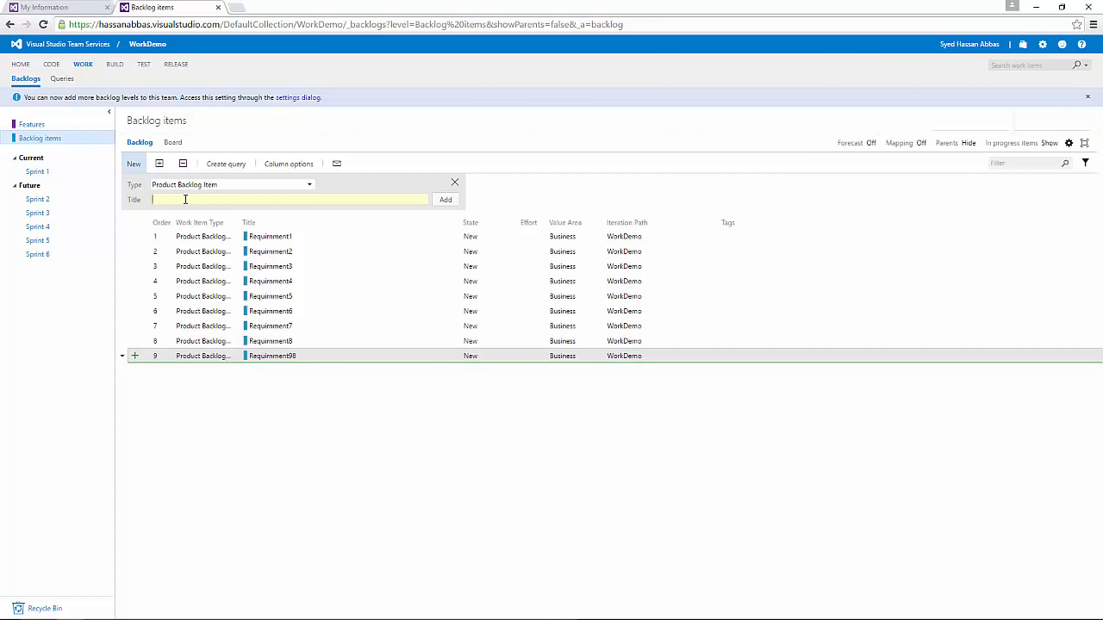
Step: Rename work item Requirnment98 to Requirnment9, save it and return to the backlog
left_click(288, 357)
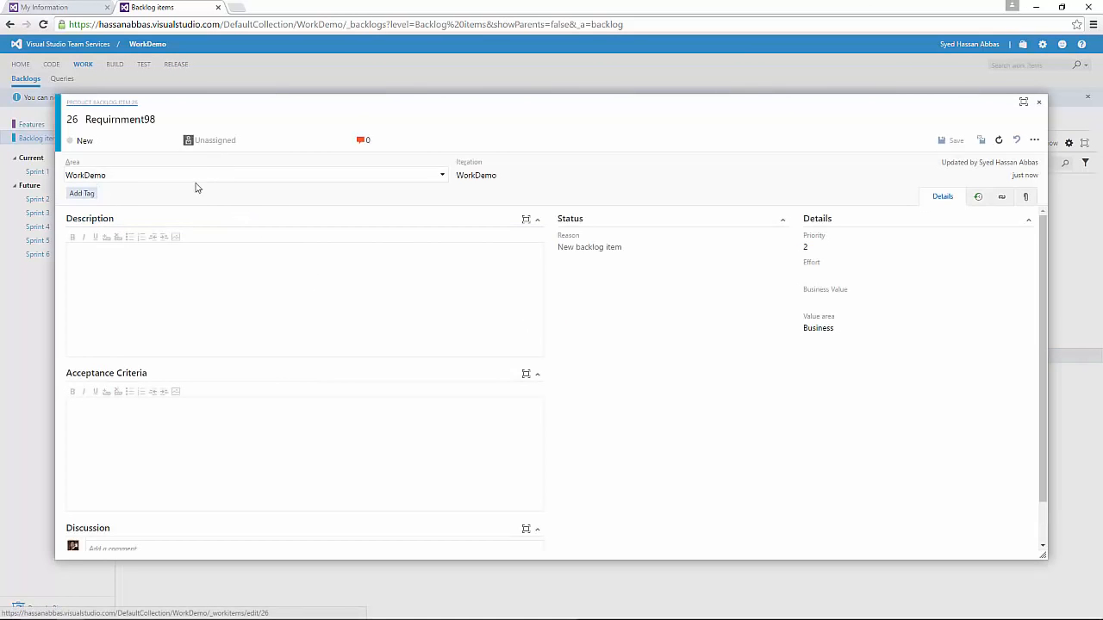
left_click(176, 119)
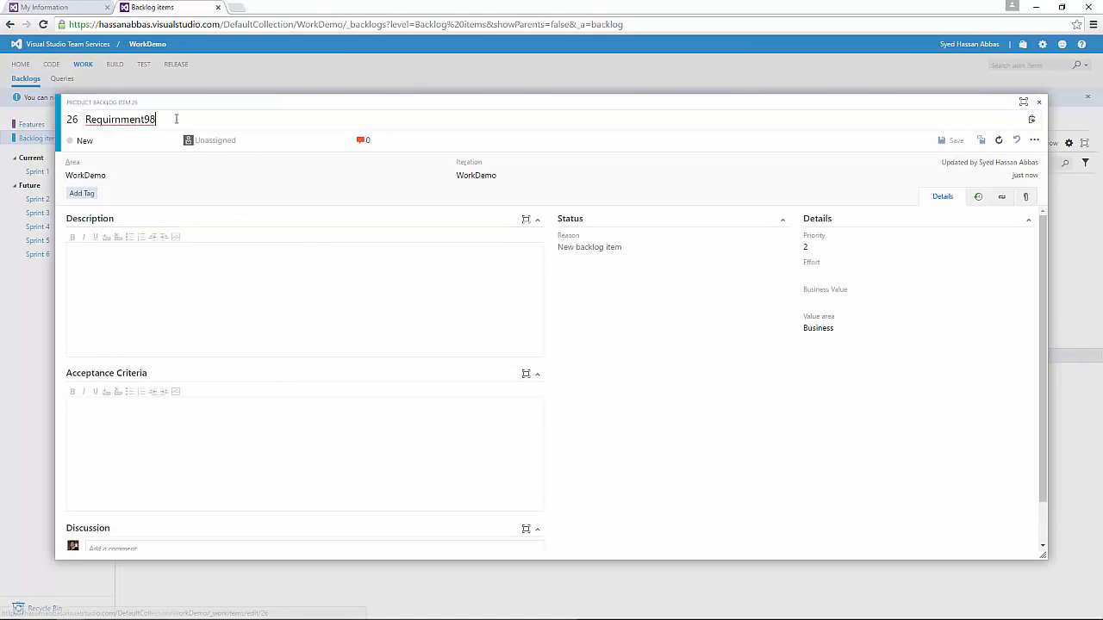
key("BackSpace")
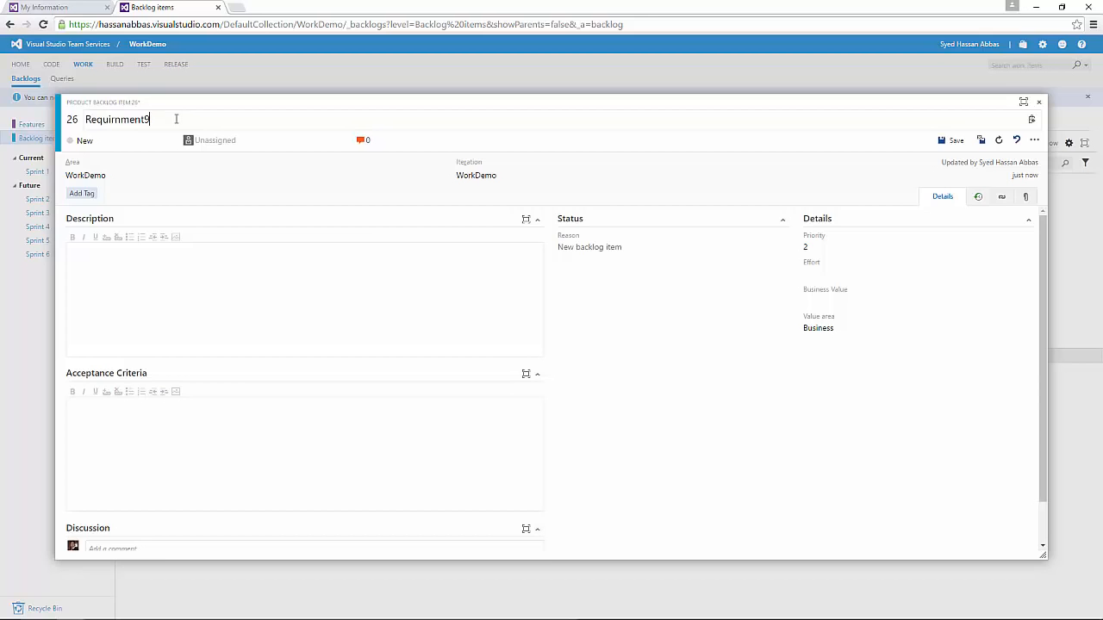
left_click(954, 141)
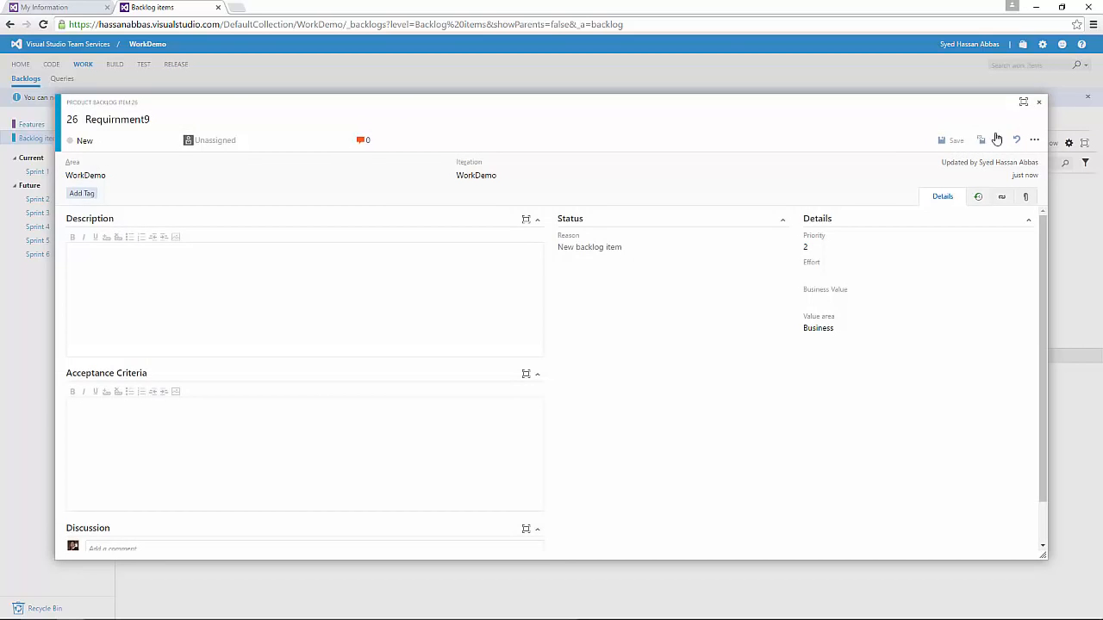
left_click(1037, 103)
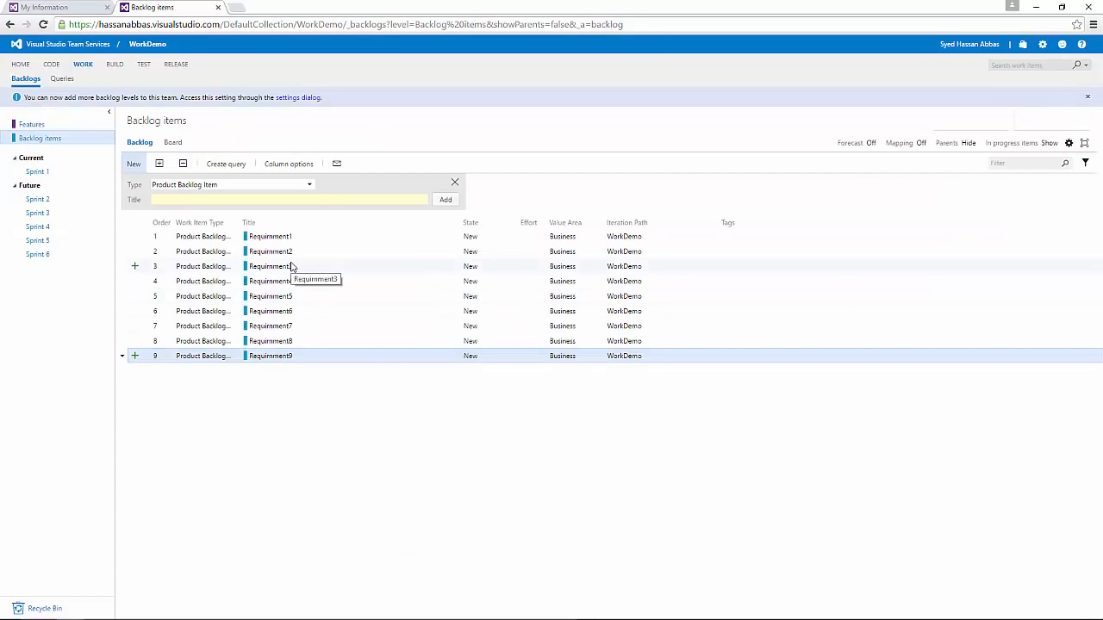
Step: Select the Requirnment1 through Requirnment9 rows in the backlog
left_click(296, 237)
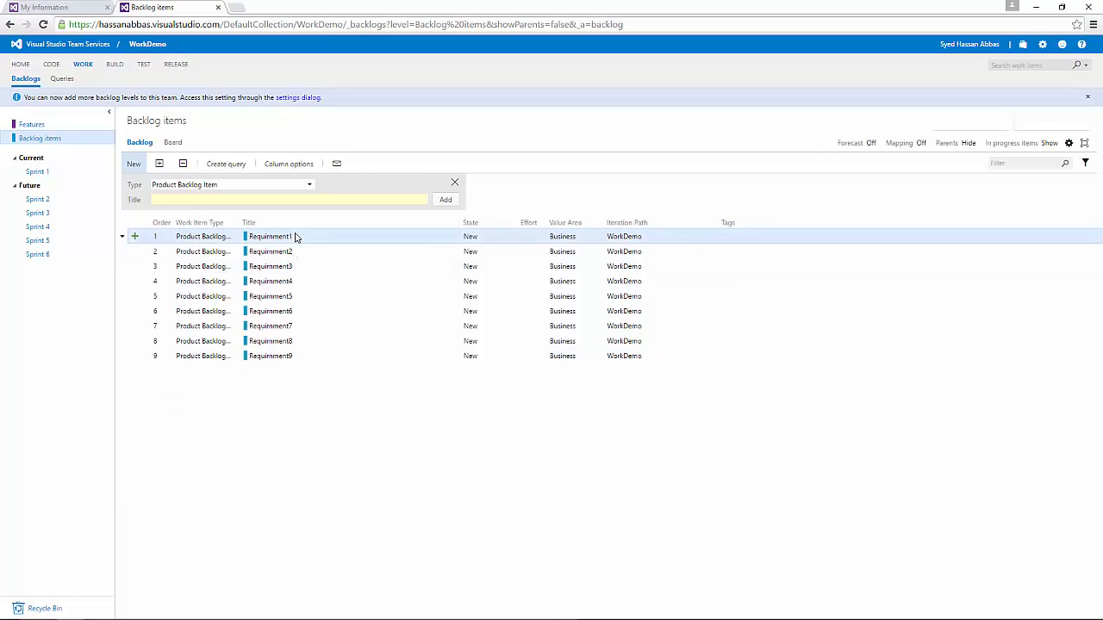
left_click(283, 359, "shift")
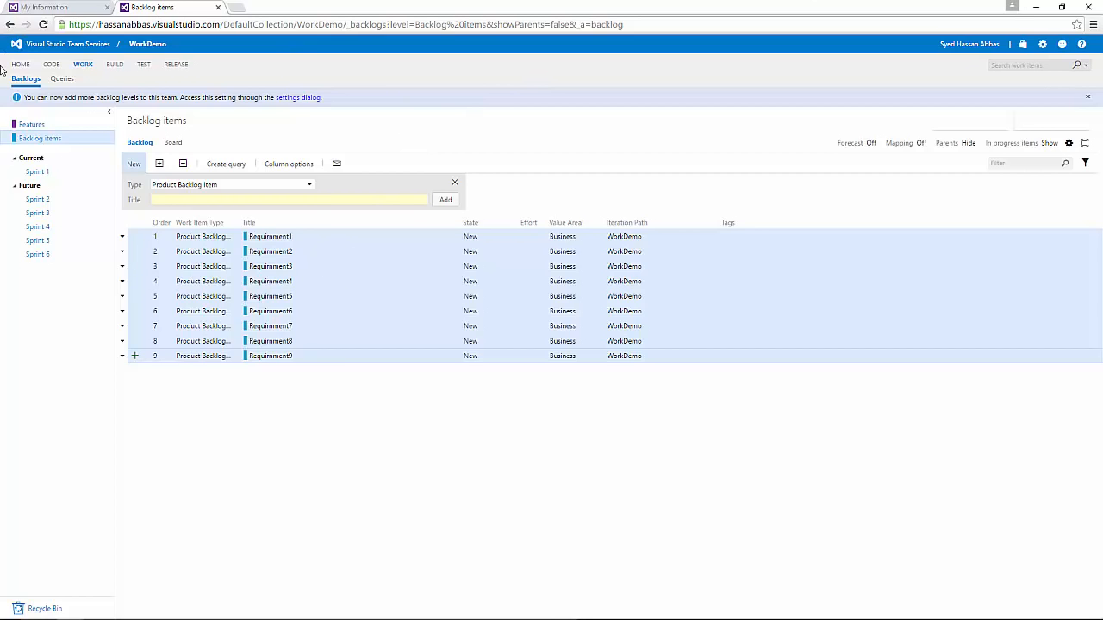
Step: Go to the account home page and browse DefaultCollection's six team projects
left_click(73, 48)
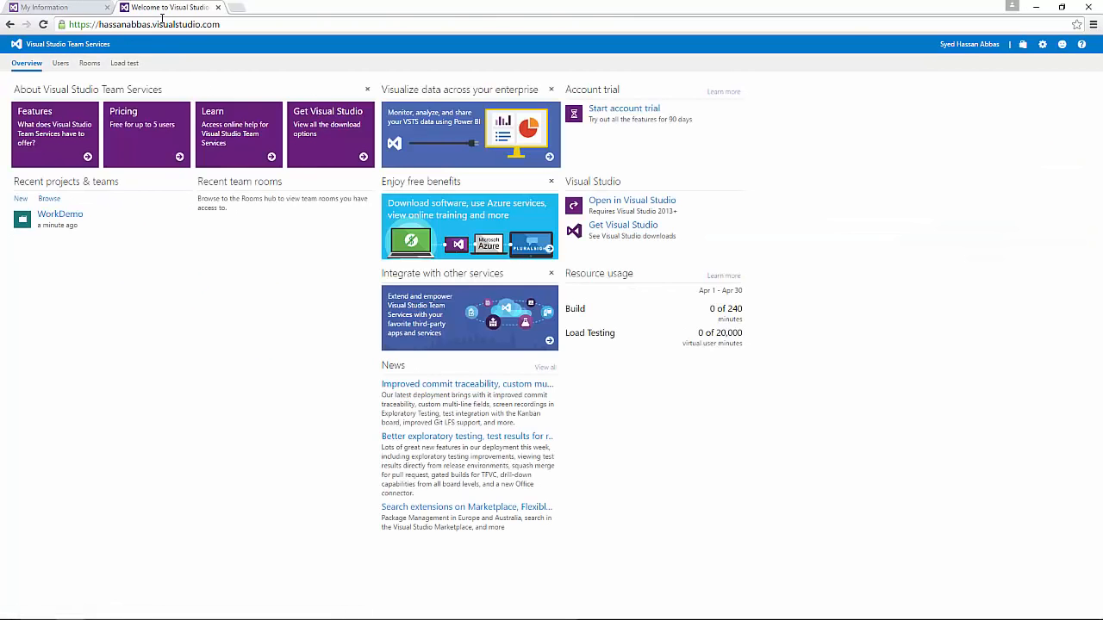
left_click(160, 24)
left_click_drag(220, 24, 2, 113)
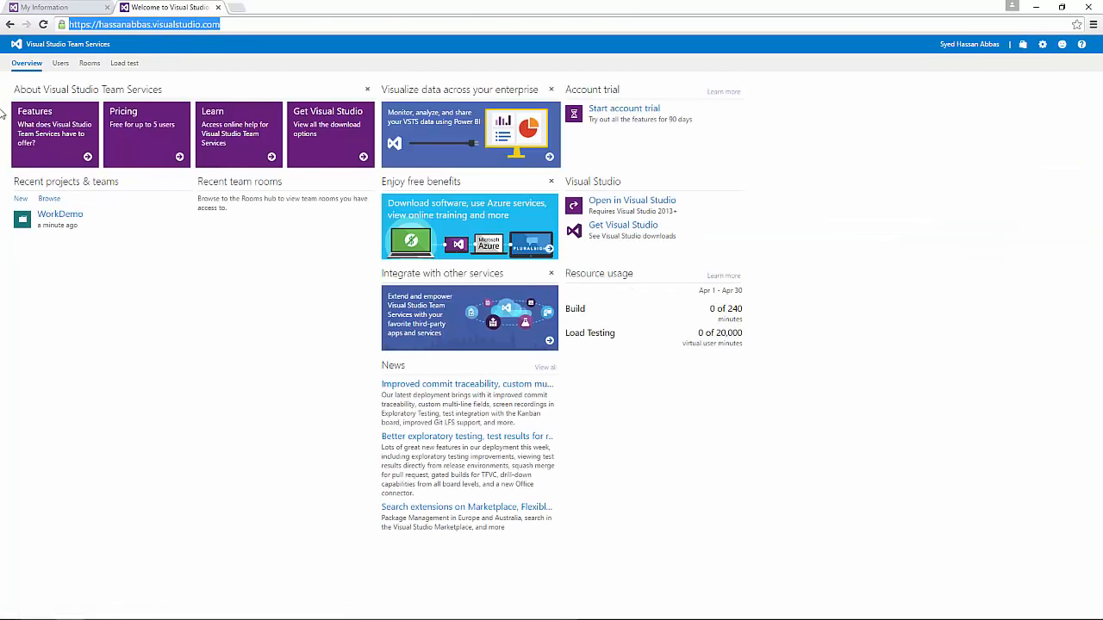
left_click(128, 22)
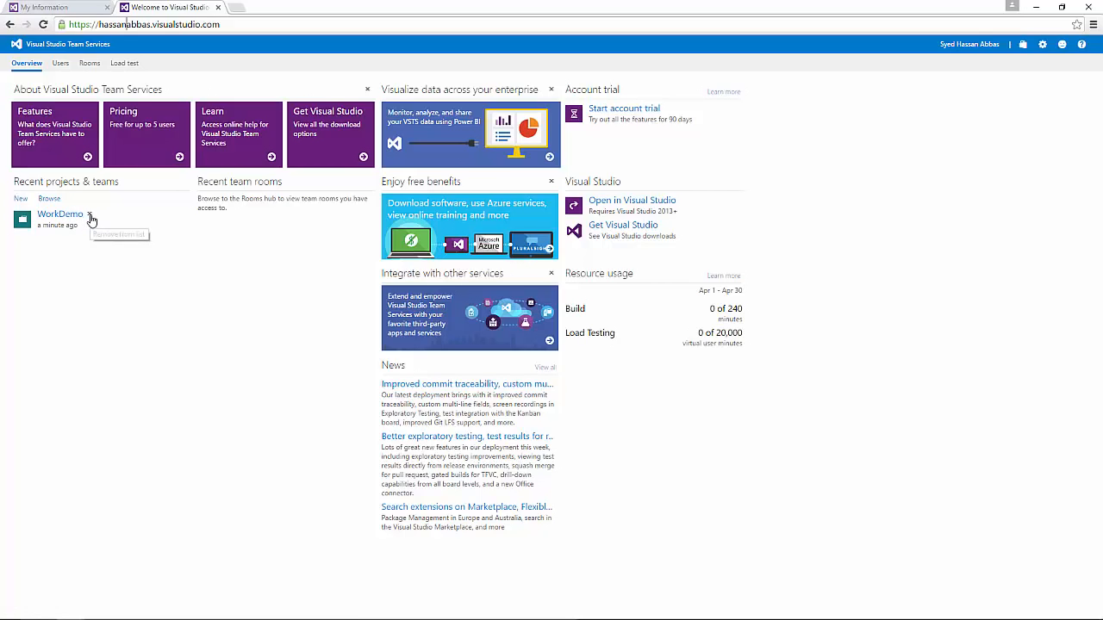
left_click(49, 199)
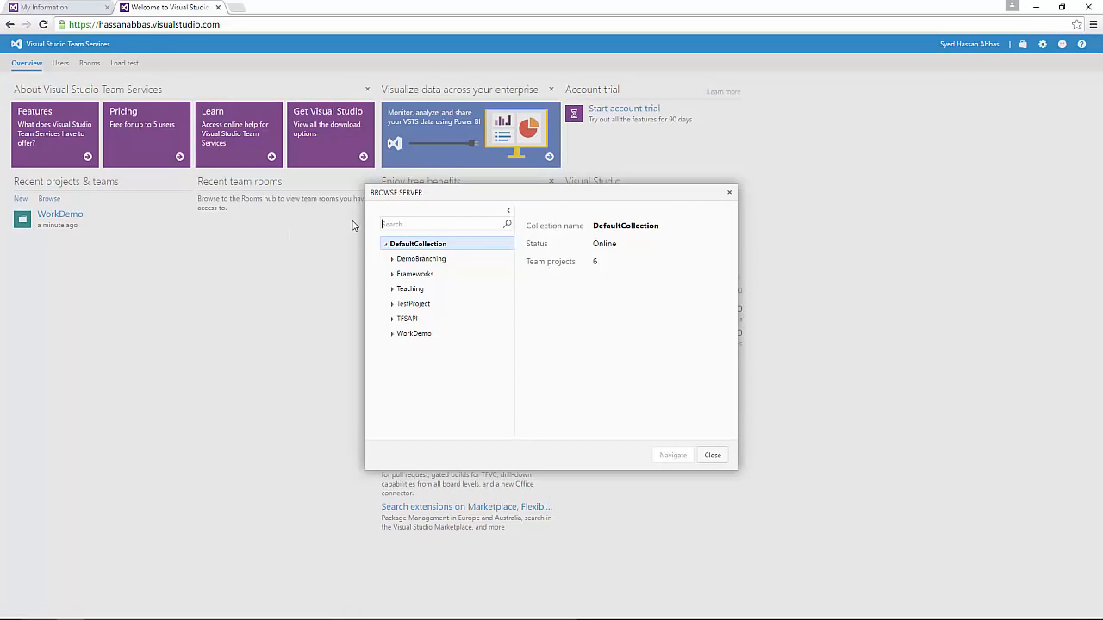
Step: Pick WorkDemo in Browse Server and navigate to its Overview dashboard
left_click(399, 338)
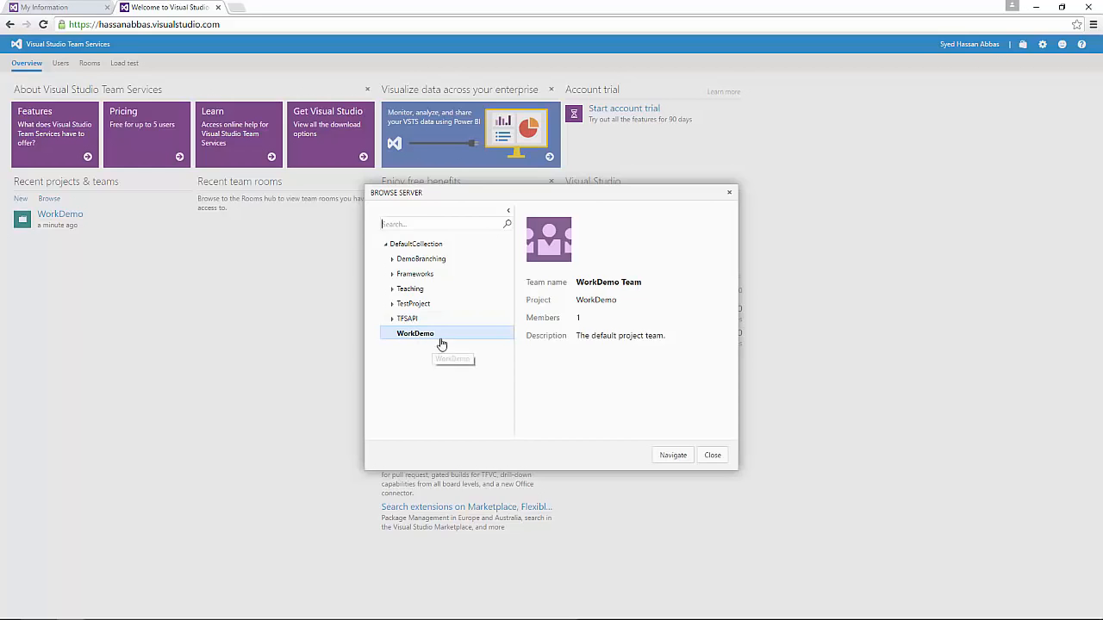
left_click(677, 457)
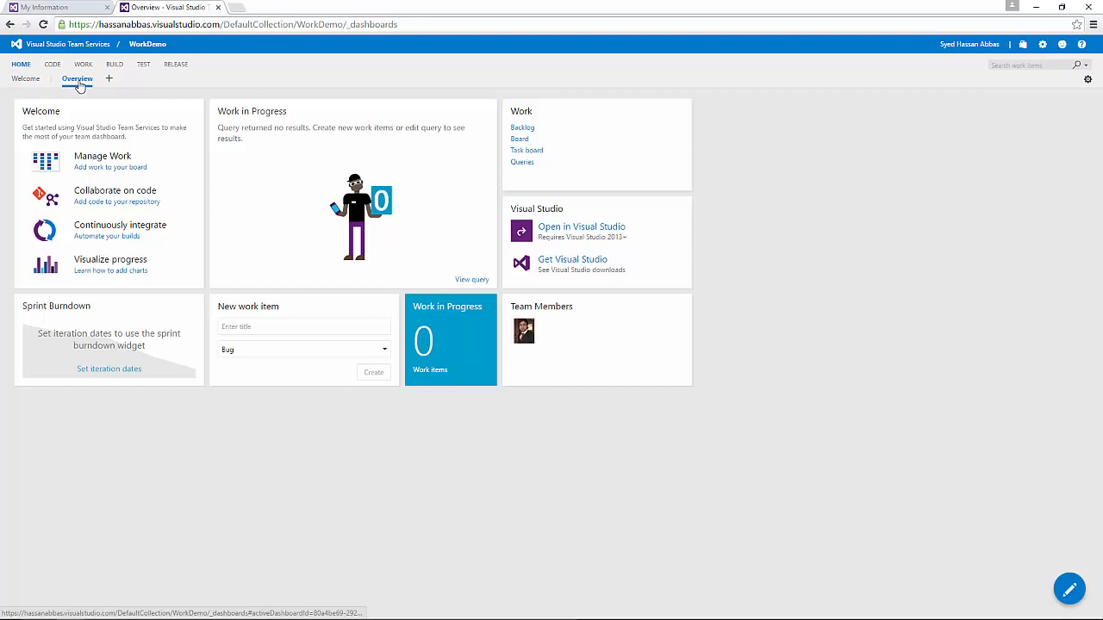
Step: Open the WorkDemo welcome page and highlight parts of the README heading and description
left_click(34, 82)
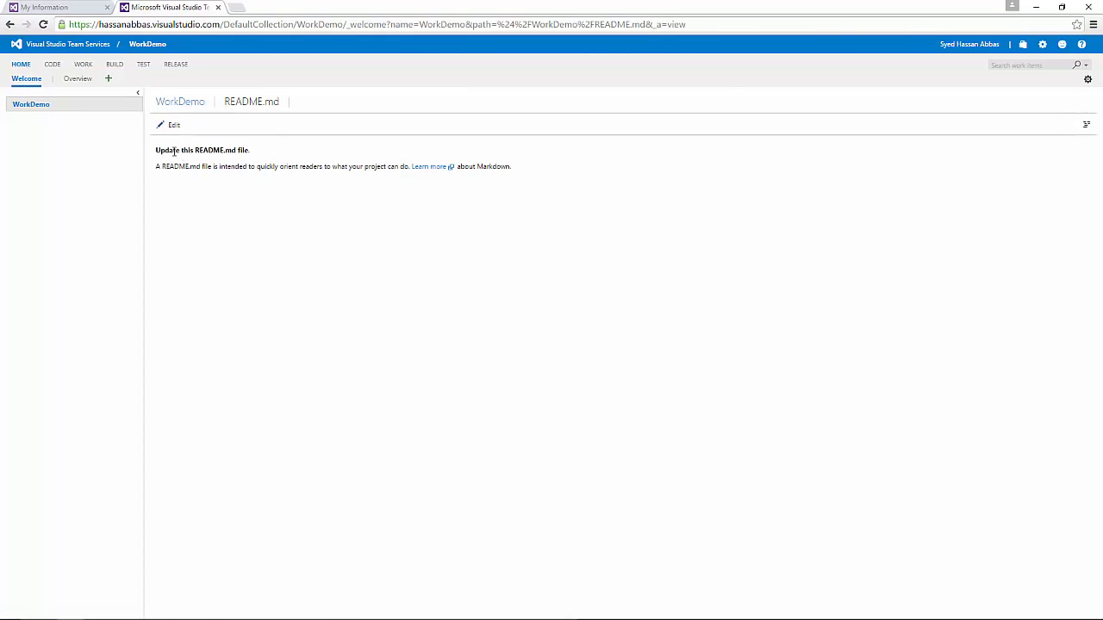
left_click_drag(174, 152, 255, 152)
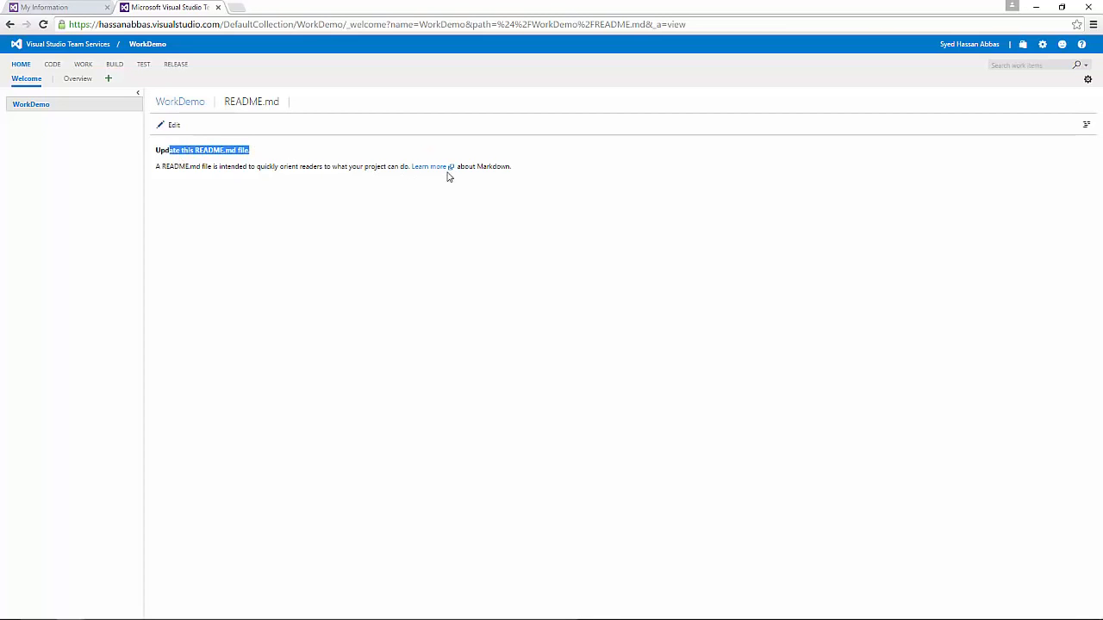
left_click(209, 168)
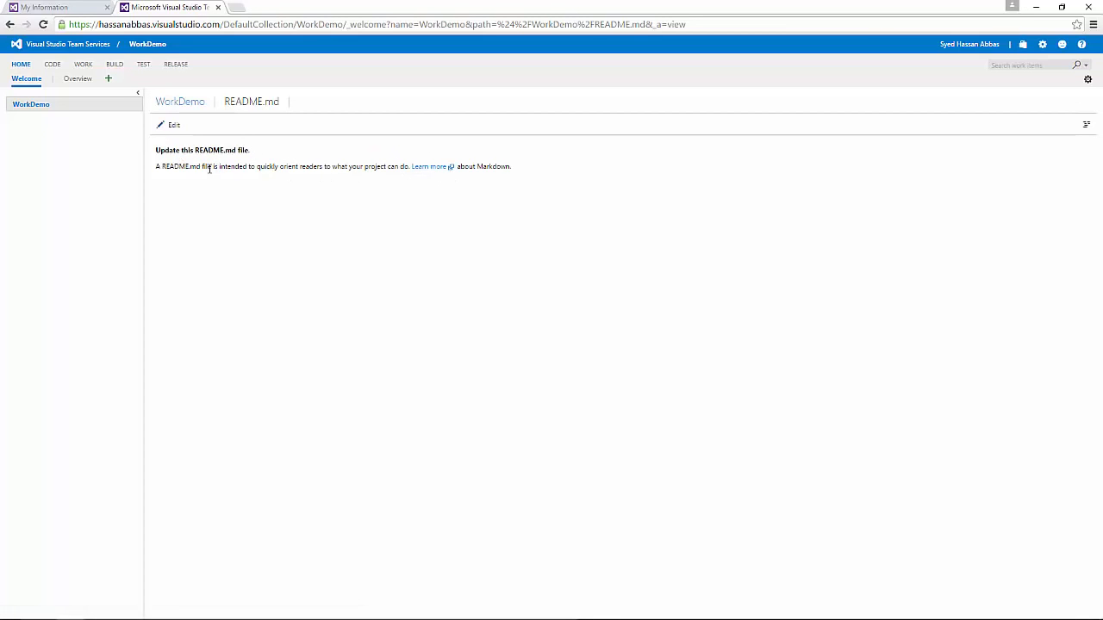
left_click_drag(171, 165, 376, 167)
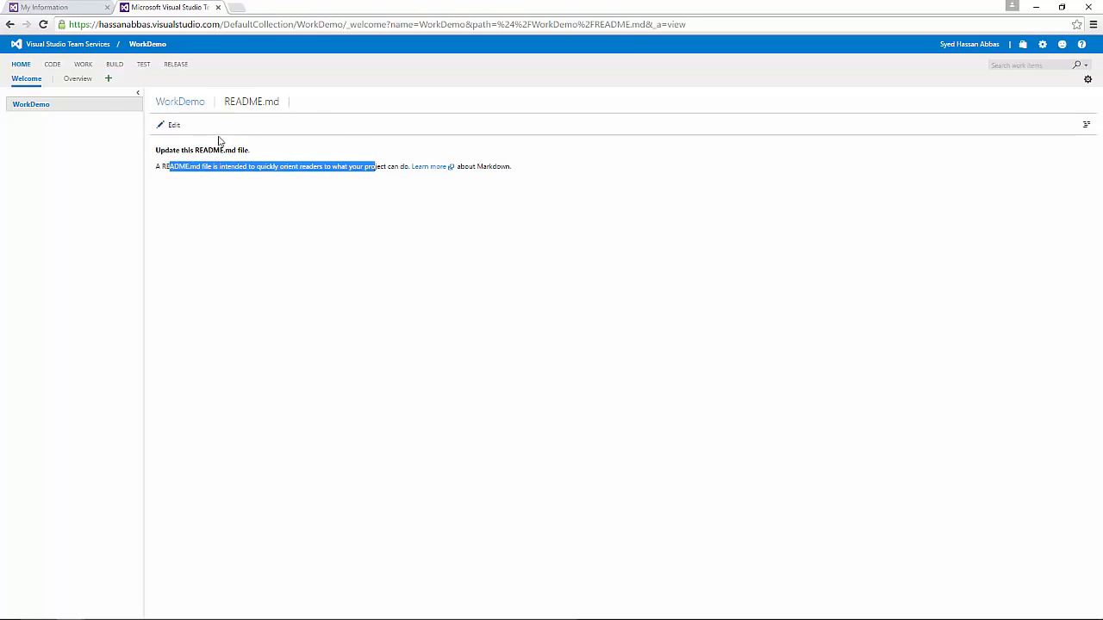
Step: Back on the Overview dashboard, start a new dashboard, cancel it, and go to Code
left_click(77, 84)
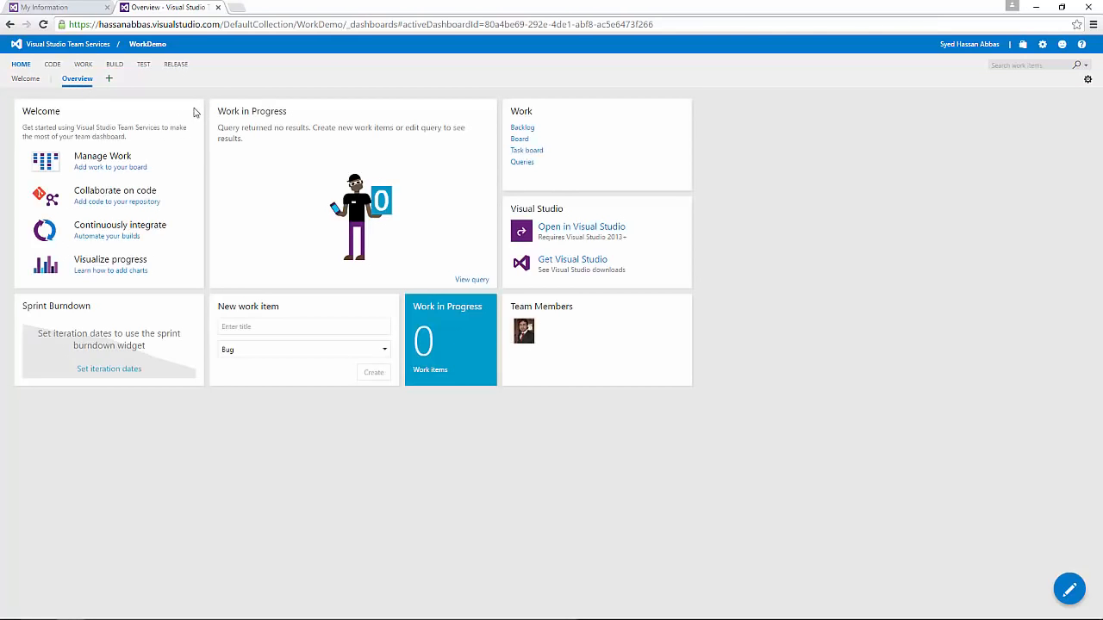
left_click(109, 80)
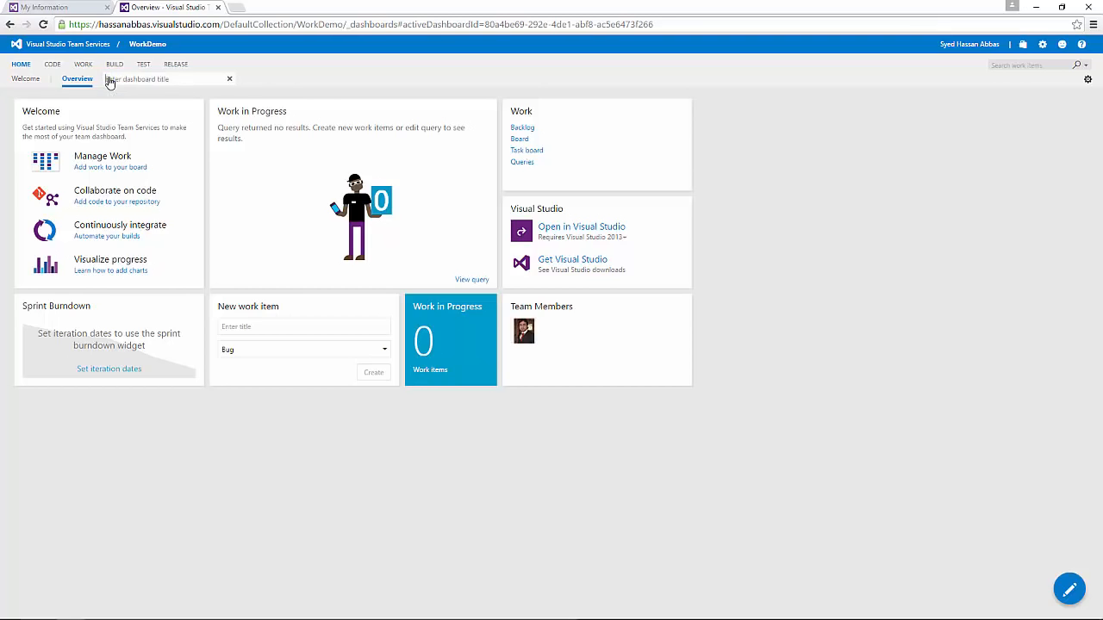
left_click(231, 80)
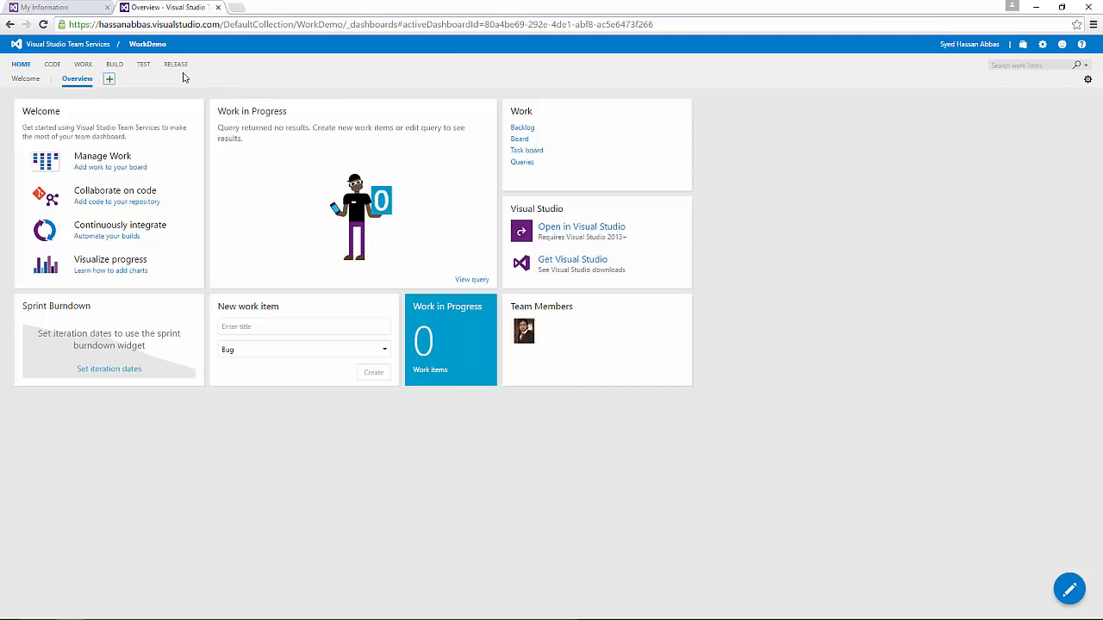
left_click(52, 64)
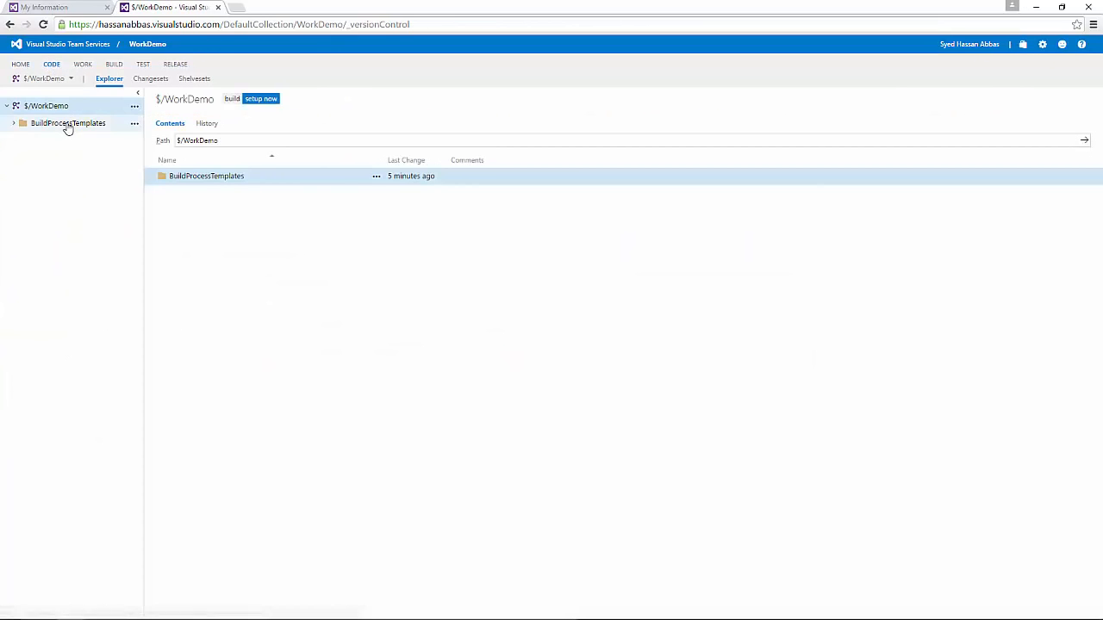
Step: Expand BuildProcessTemplates in the Code explorer and view DefaultTemplate.11.1.xaml
left_click(15, 125)
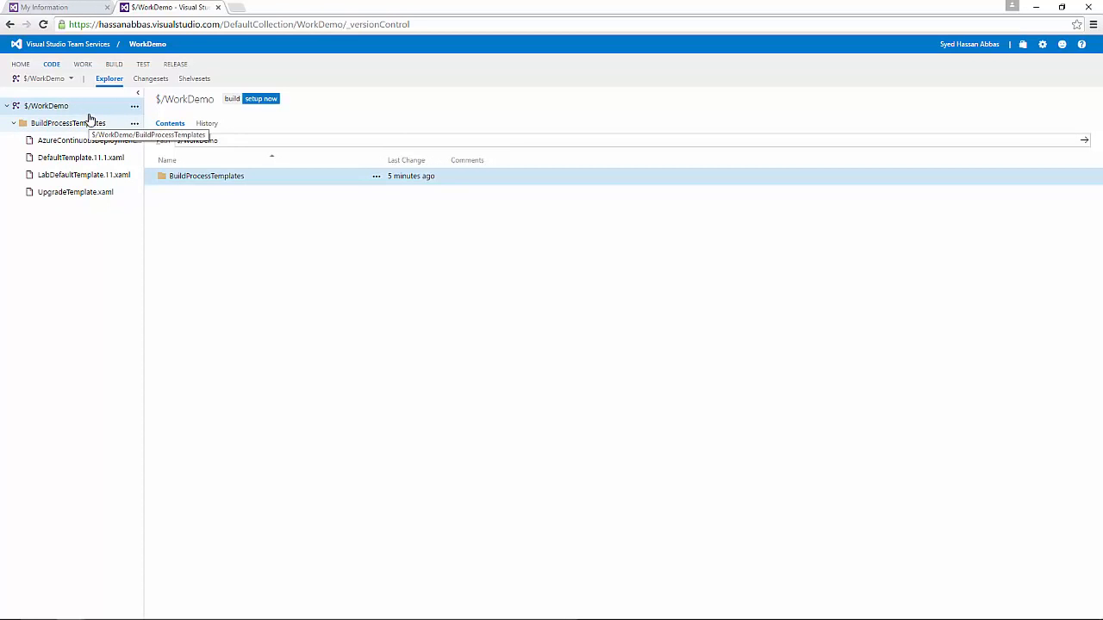
left_click(13, 124)
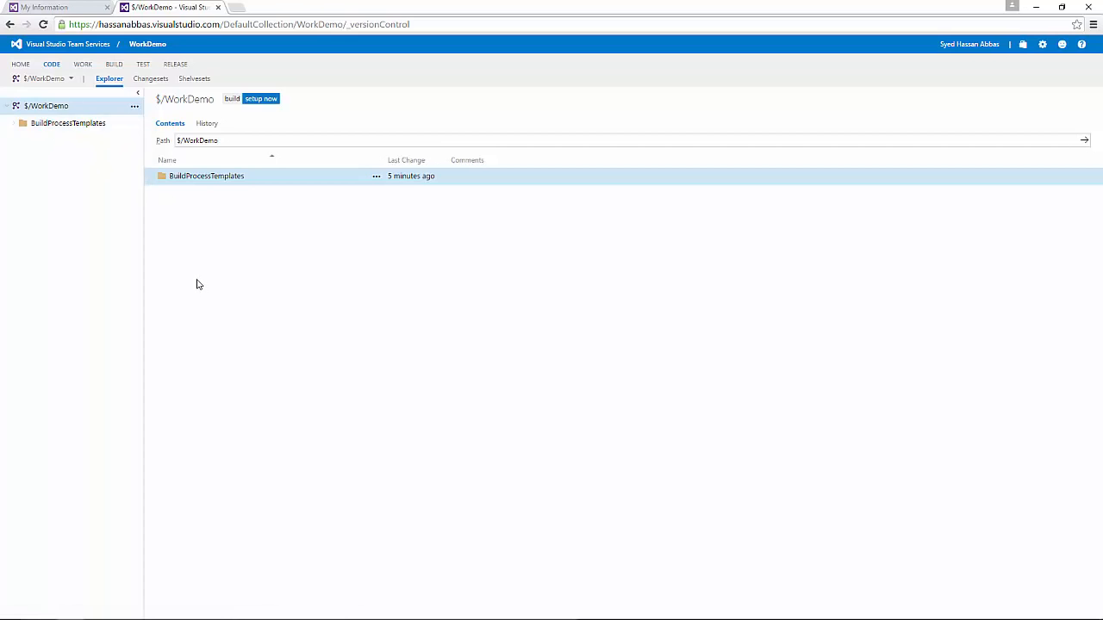
left_click(21, 125)
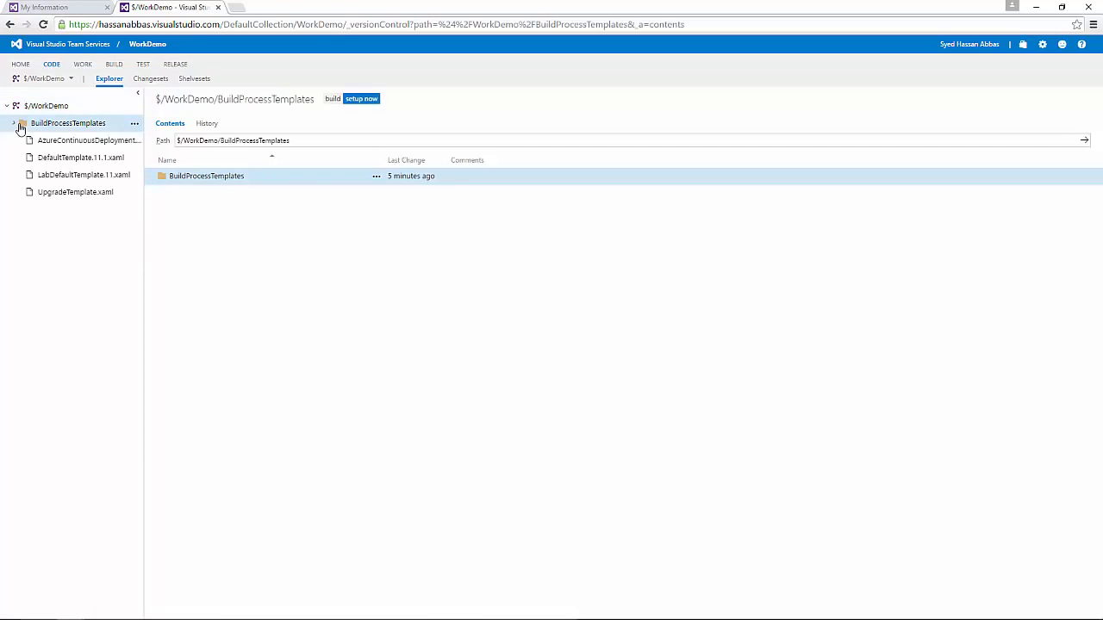
left_click(100, 161)
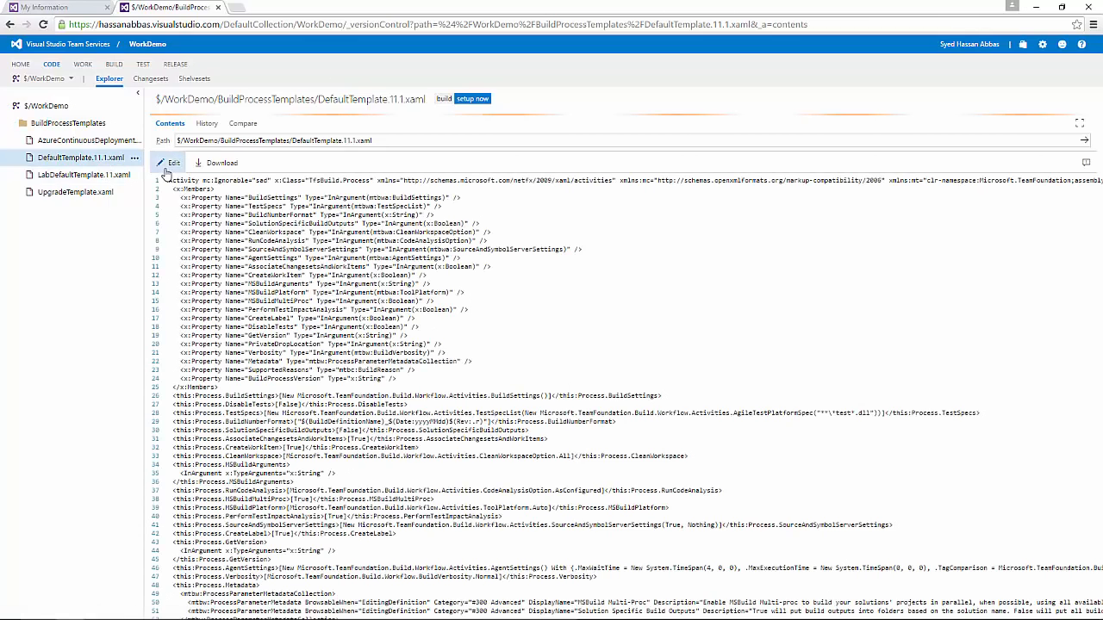
Step: Scroll through the XAML and highlight every occurrence of String
scroll(405, 274, "down", 5)
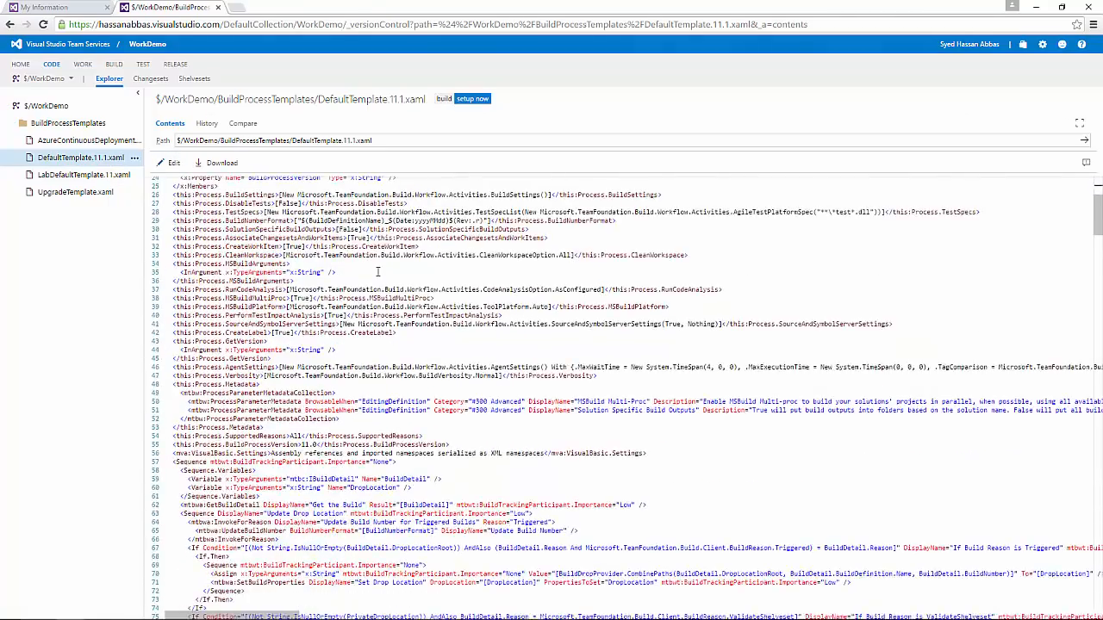
scroll(376, 271, "up", 5)
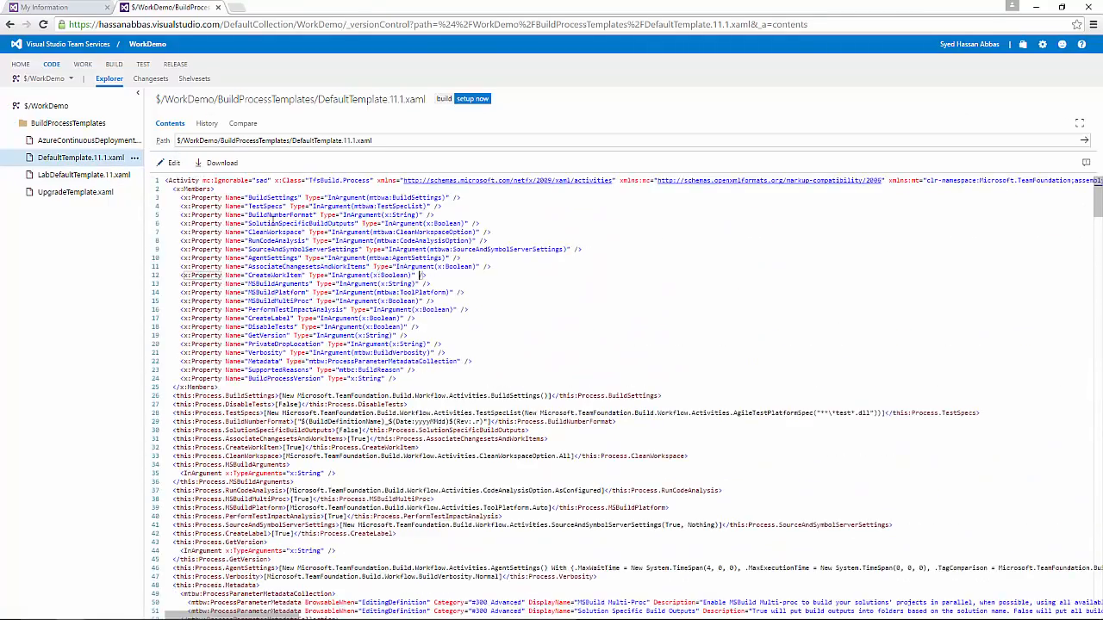
left_click(408, 284)
scroll(488, 269, "down", 7)
scroll(487, 270, "up", 7)
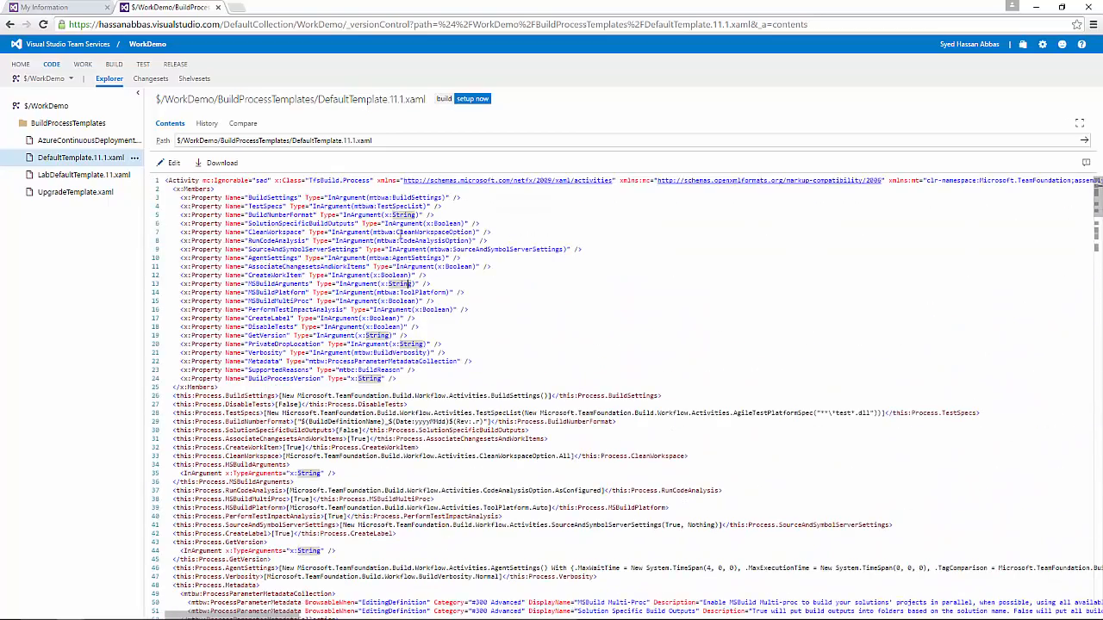
Step: Put DefaultTemplate.11.1.xaml into edit mode and select the words AssociateChangesetsAndWorkItems and mtbwa
left_click(171, 163)
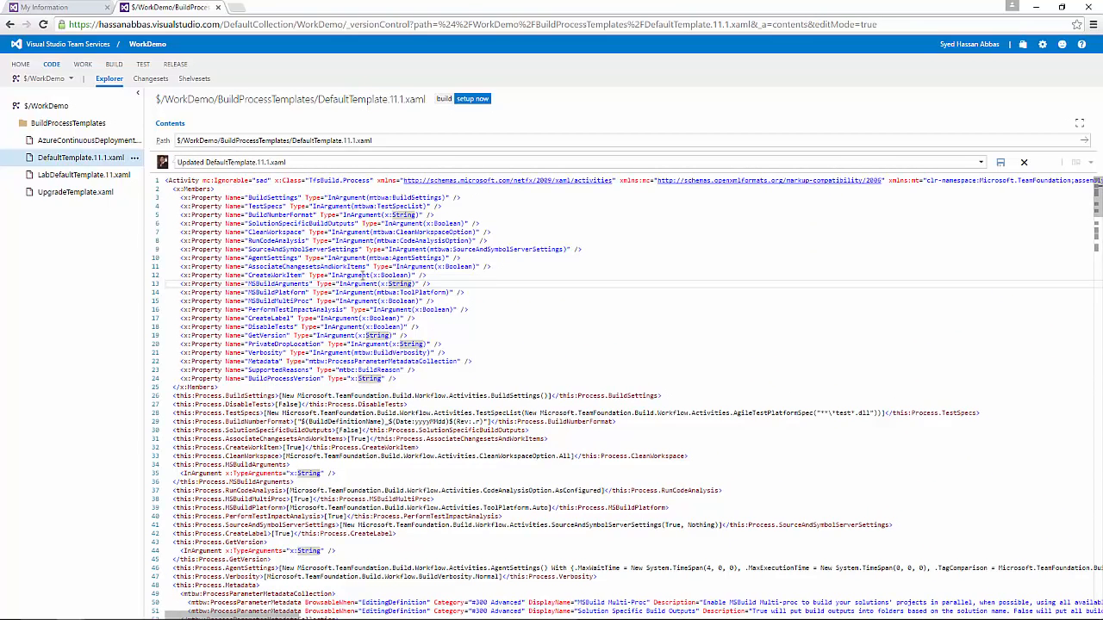
double_click(344, 267)
double_click(377, 258)
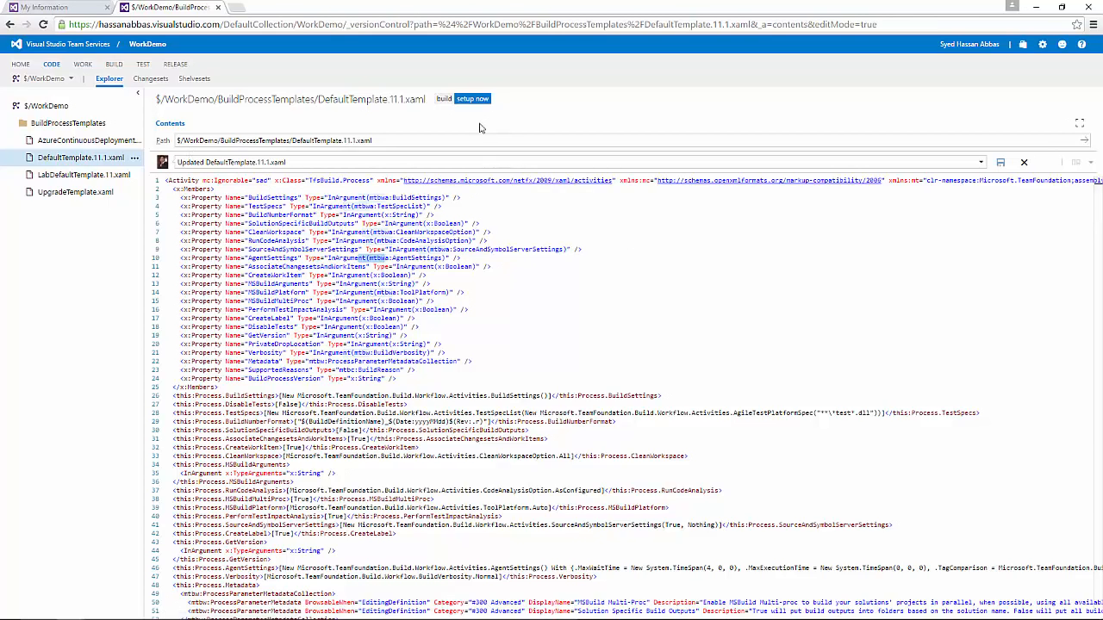
Step: Show the WorkDemo backlog with all nine items Requirment1 through Requirment9 in state New
left_click(85, 66)
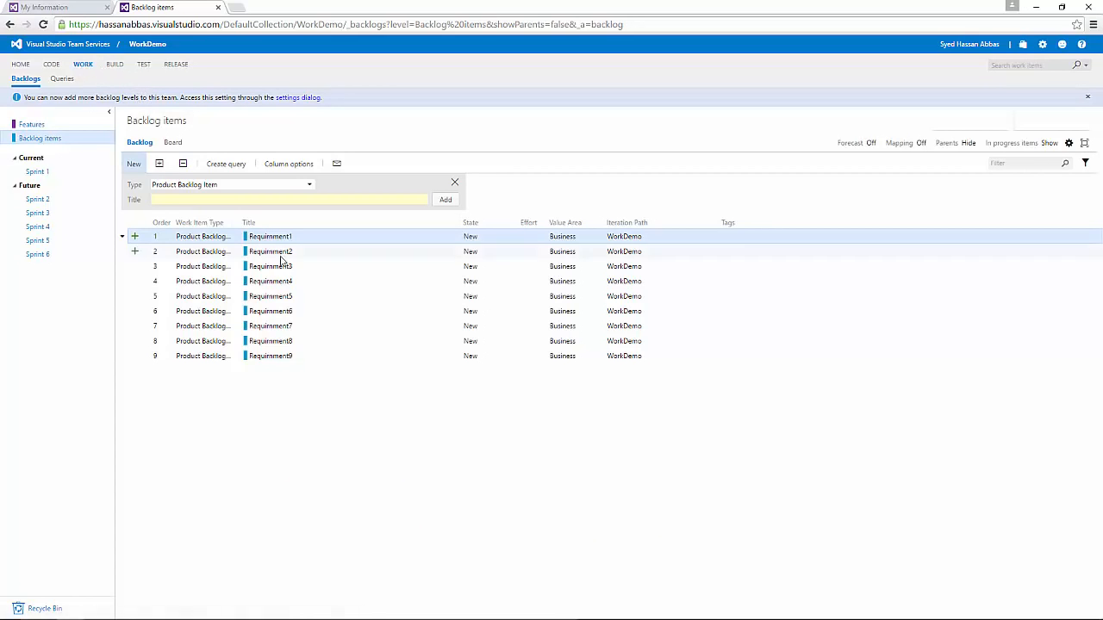
left_click(285, 359, "shift")
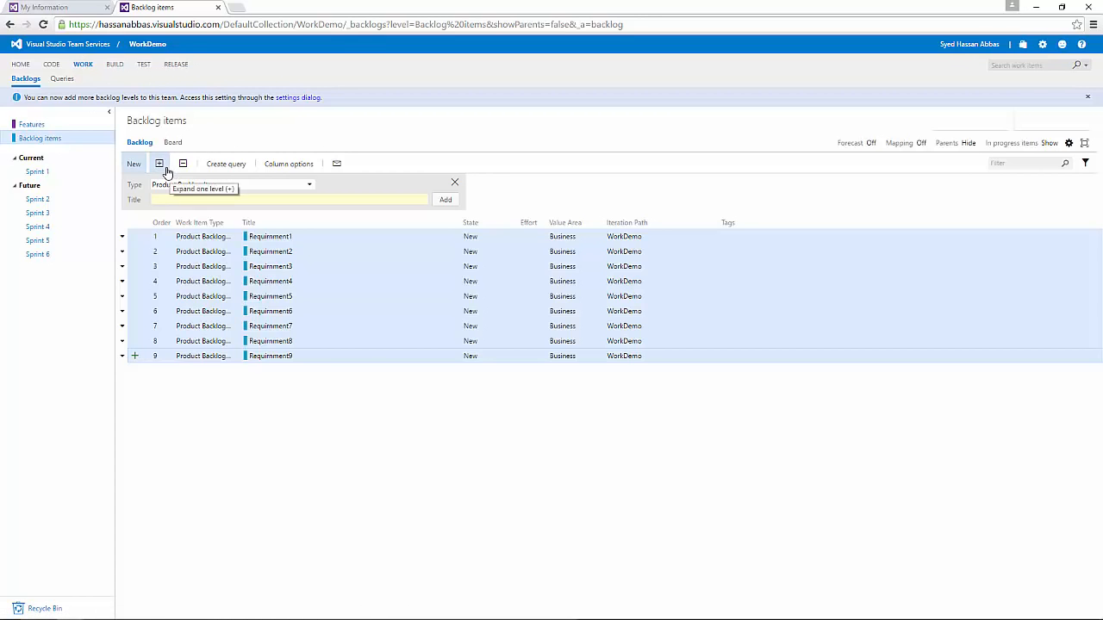
Step: Reach WorkDemo's Backlog items via the account home and bookmark it in the Bookmarks bar
left_click(66, 46)
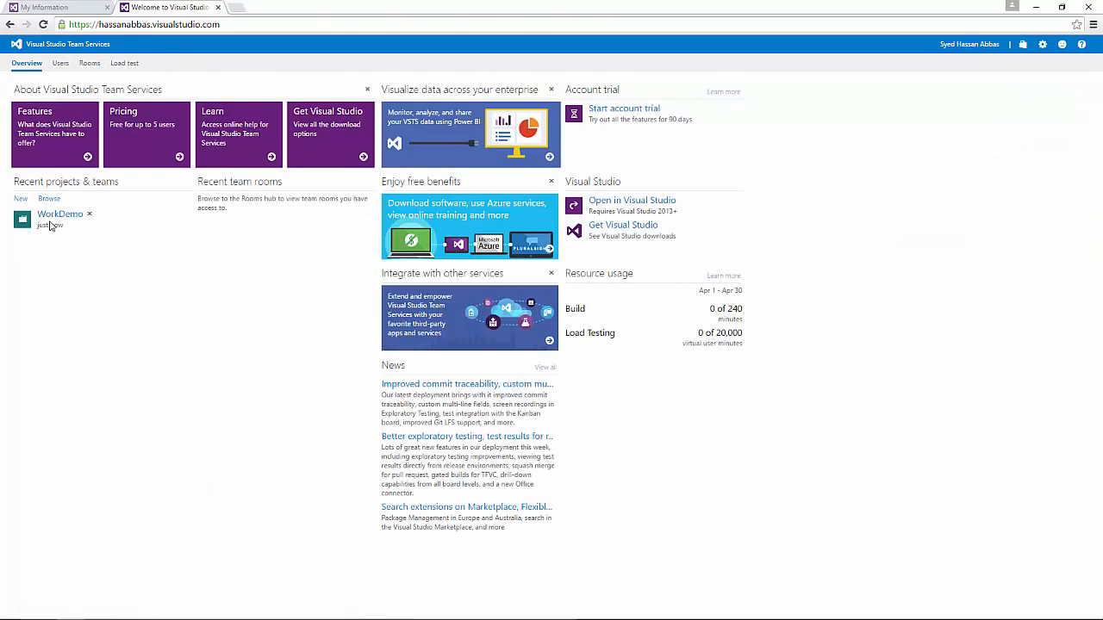
left_click(51, 217)
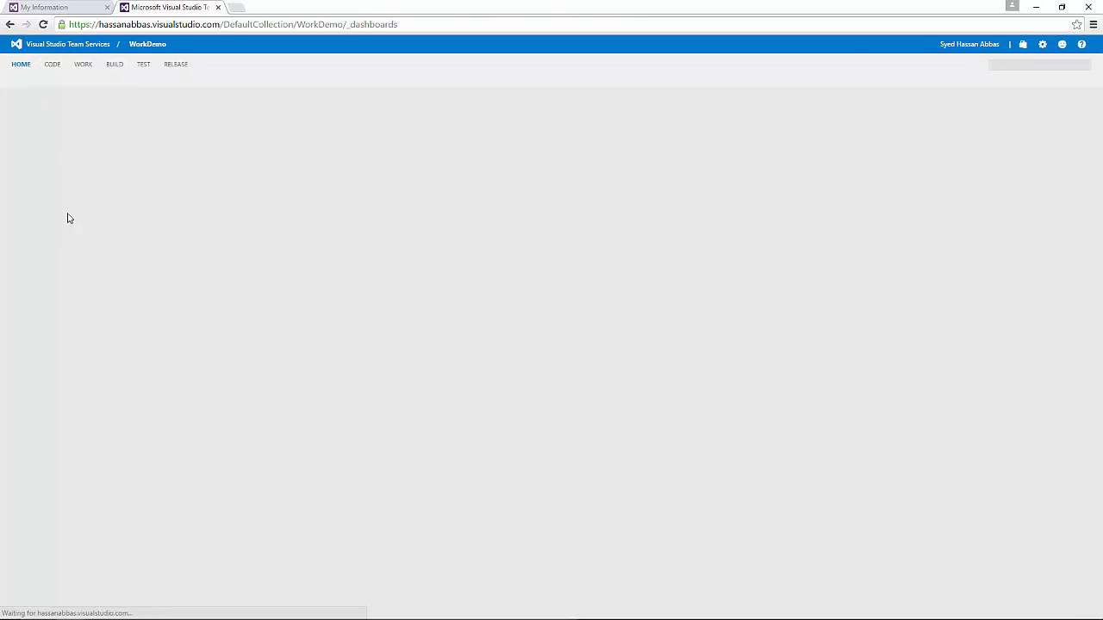
left_click(83, 66)
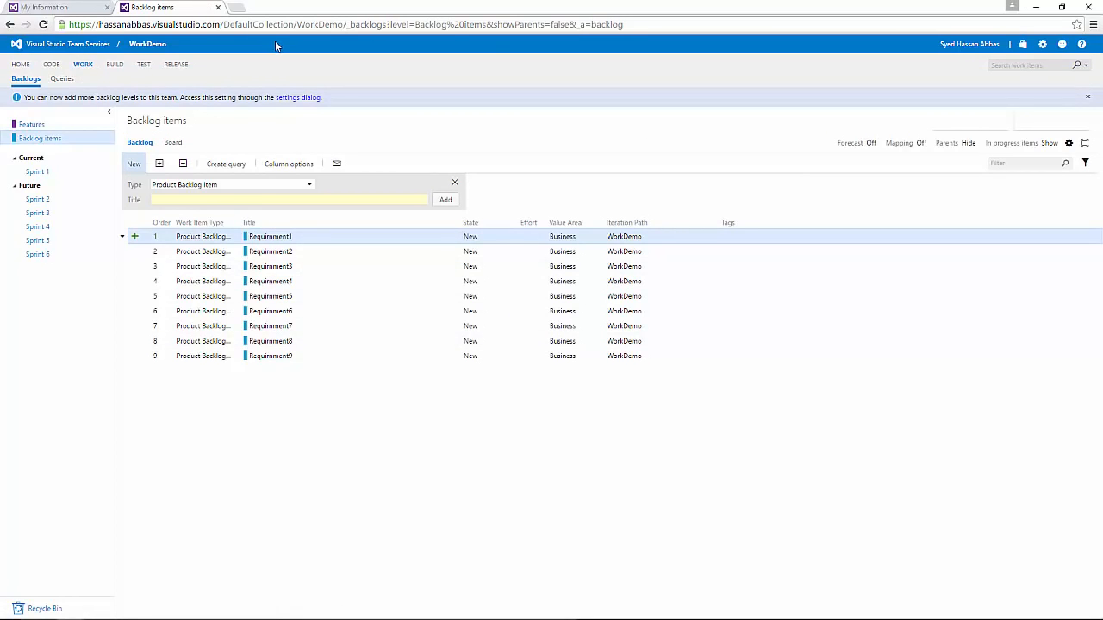
key("ctrl+d")
left_click(986, 86)
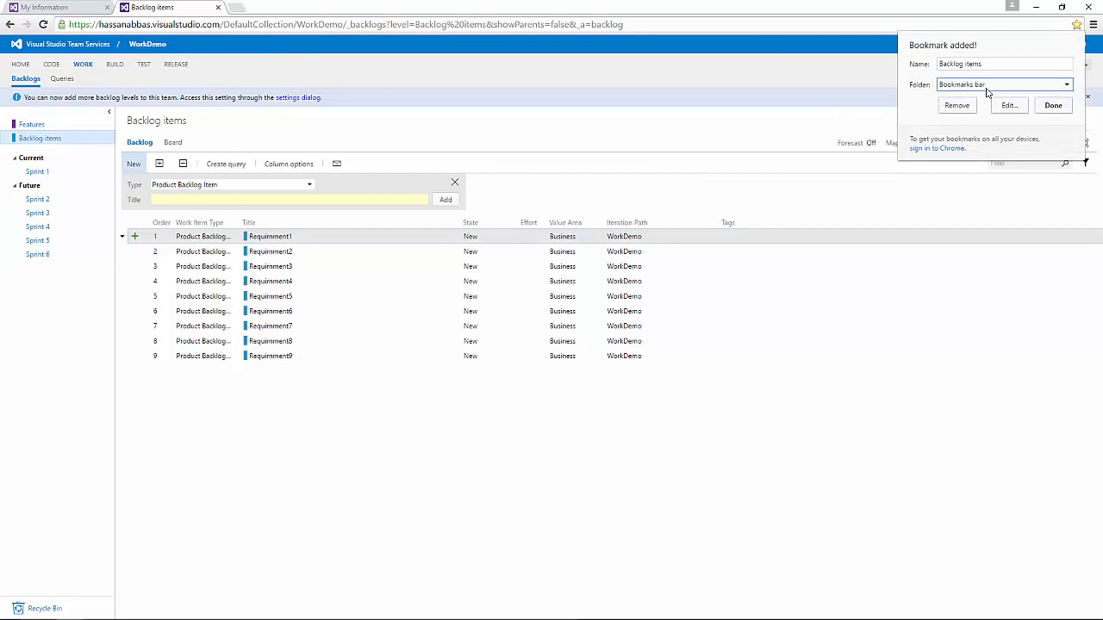
left_click(986, 90)
left_click(1053, 105)
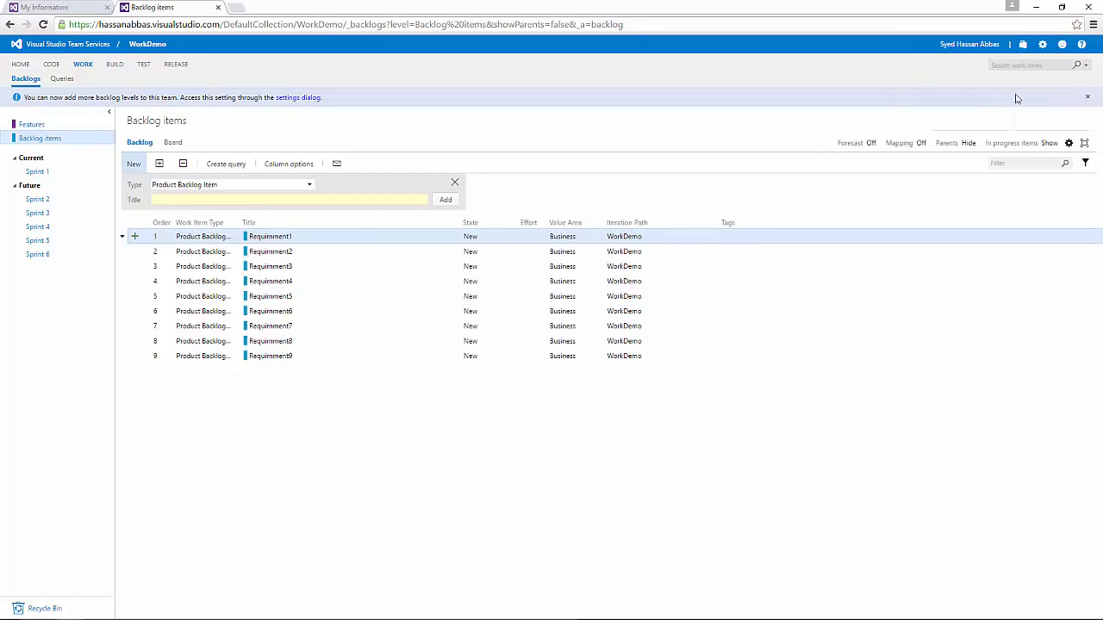
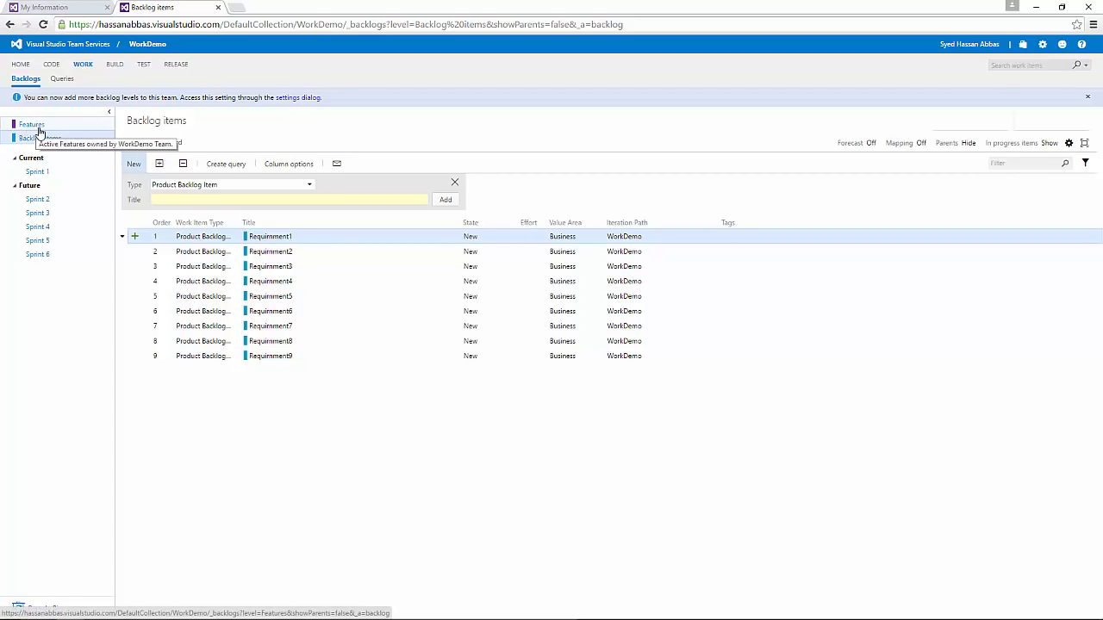
Step: Switch from Features to Backlog items and back, ending on the empty Features backlog
left_click(38, 130)
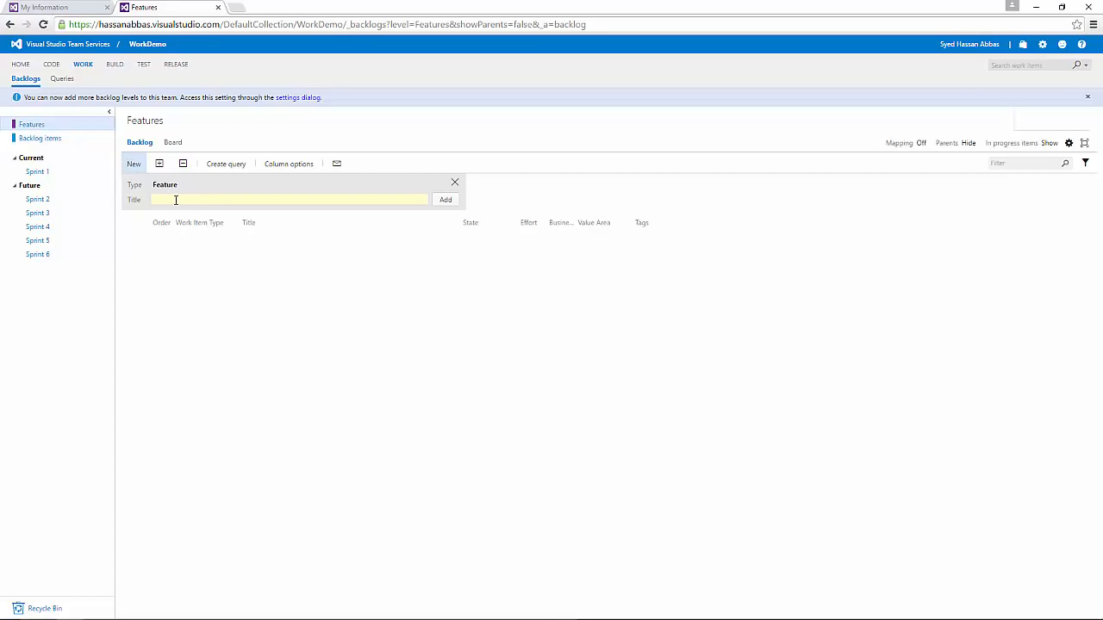
left_click(28, 139)
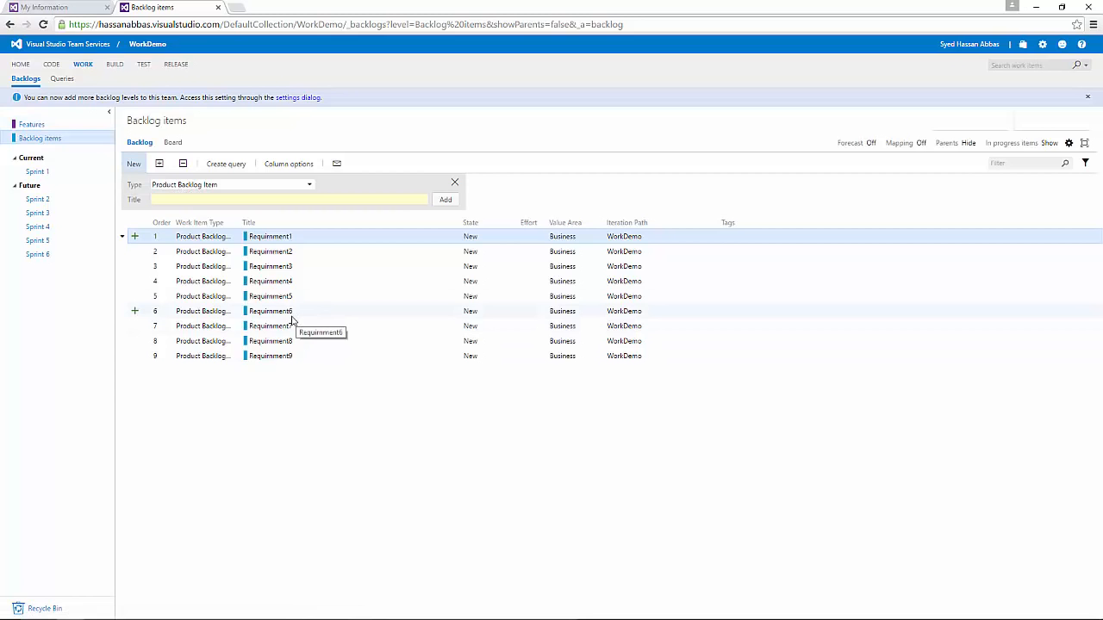
left_click(43, 123)
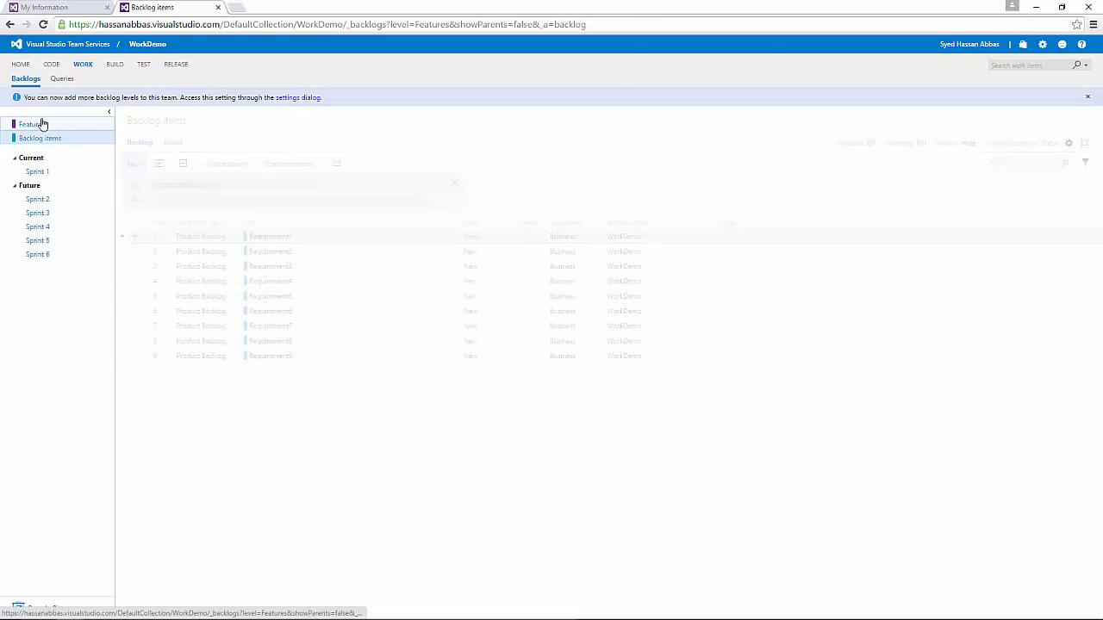
Step: Check the backlog level settings, close them unchanged, and dismiss the backlog levels notice
left_click(307, 97)
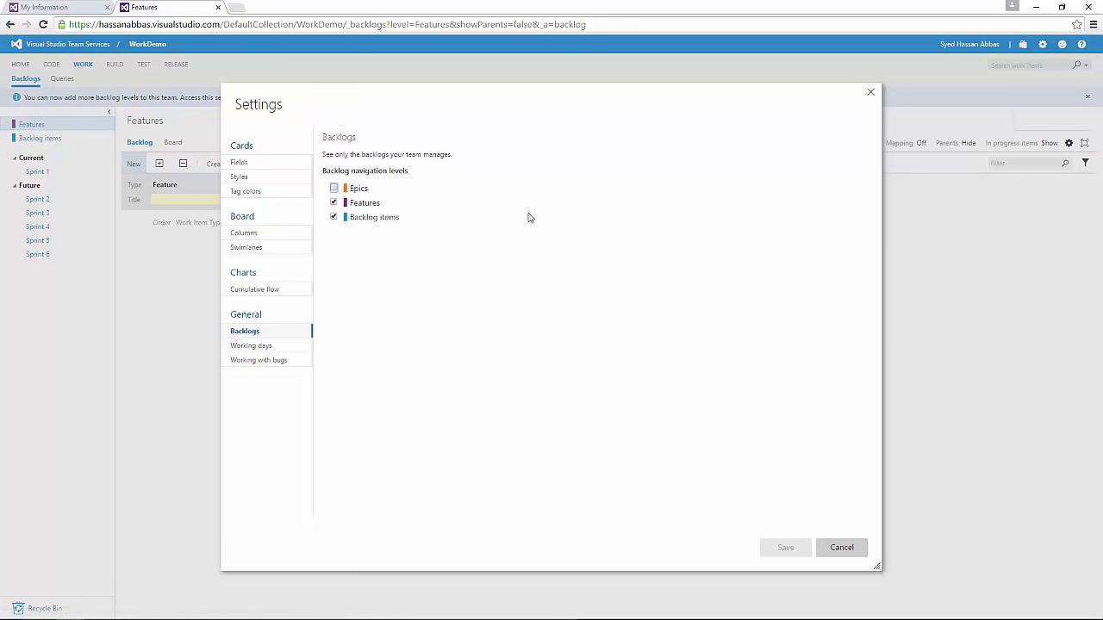
left_click(872, 95)
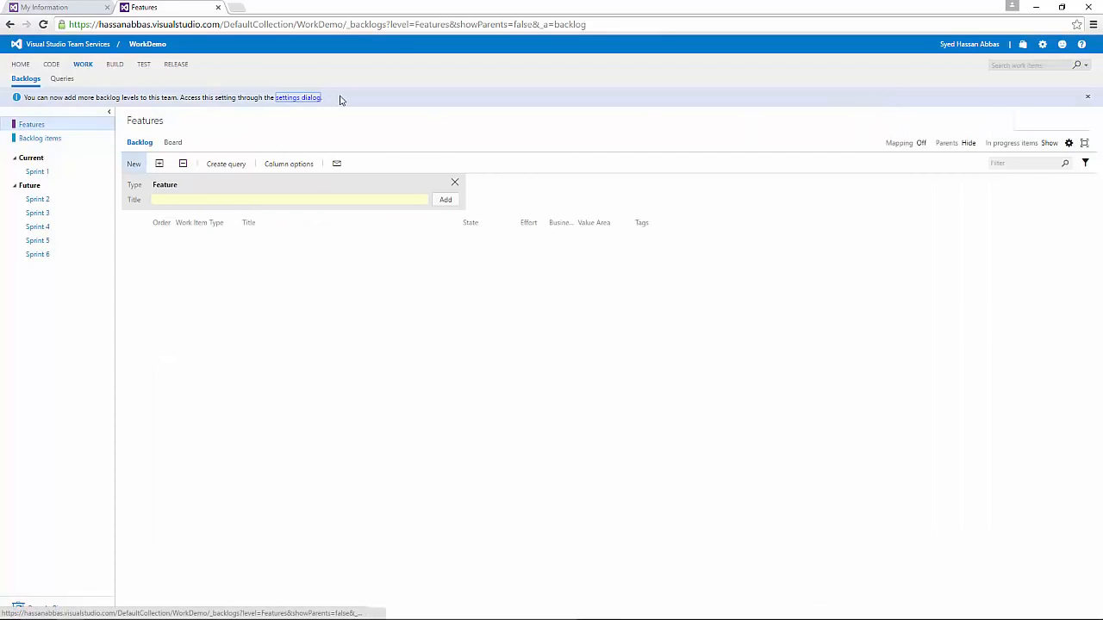
left_click(1088, 97)
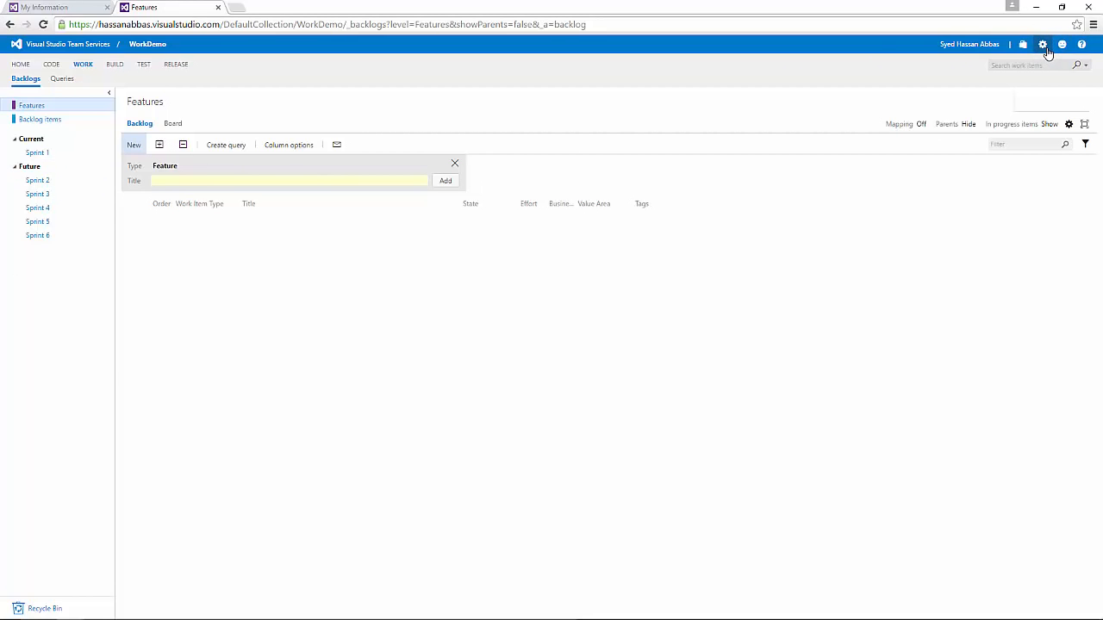
Step: Turn on the Epics level in the team's General > Backlogs settings and save
left_click(1069, 125)
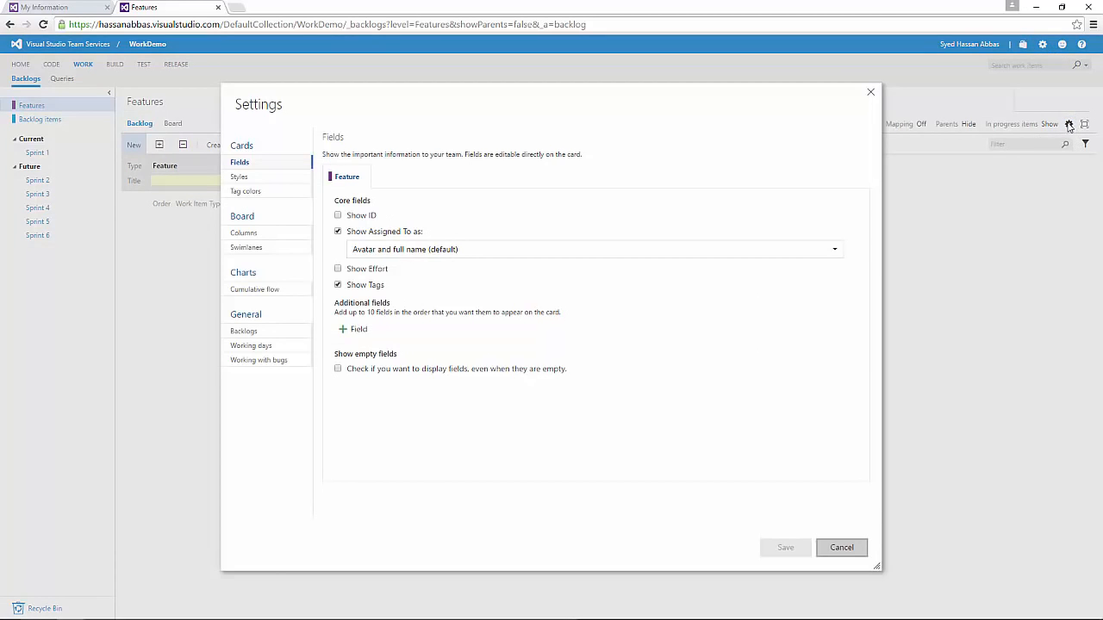
left_click(245, 332)
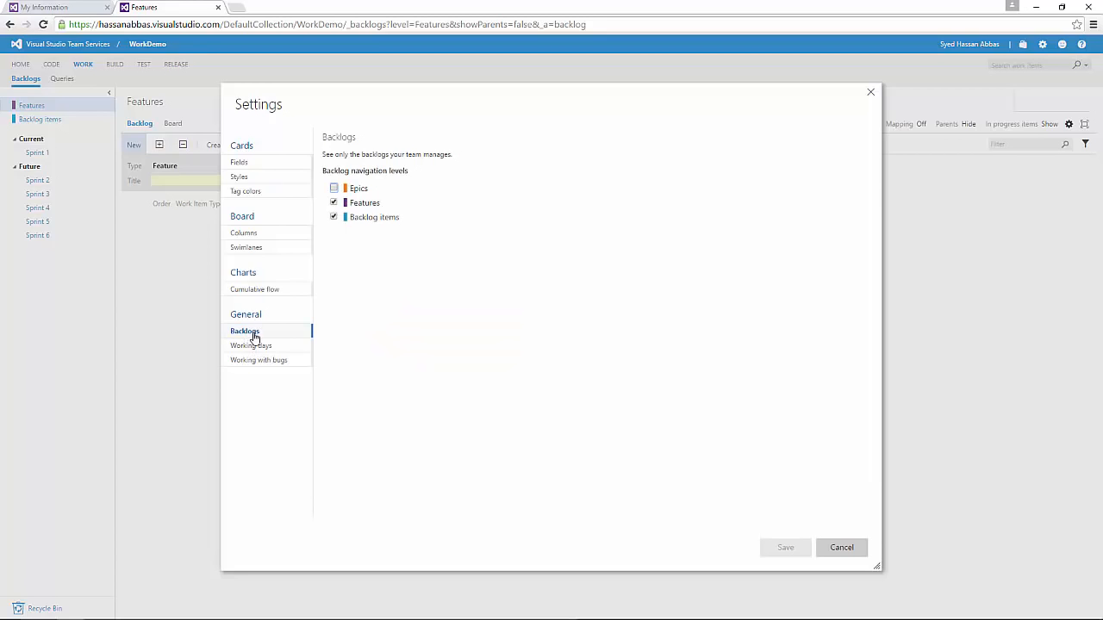
left_click(335, 188)
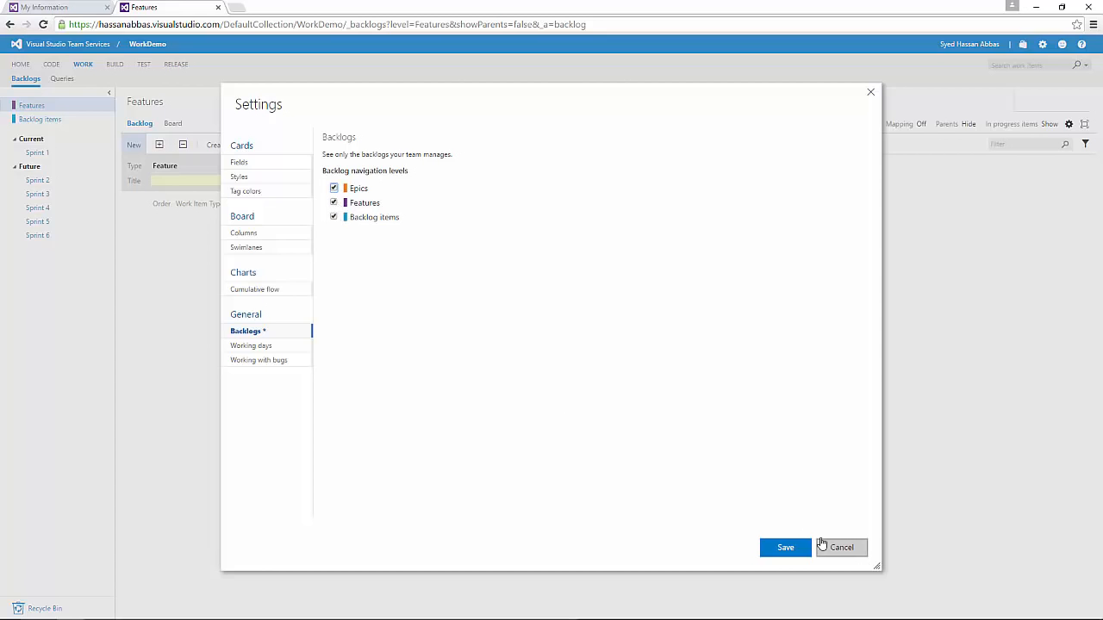
left_click(791, 550)
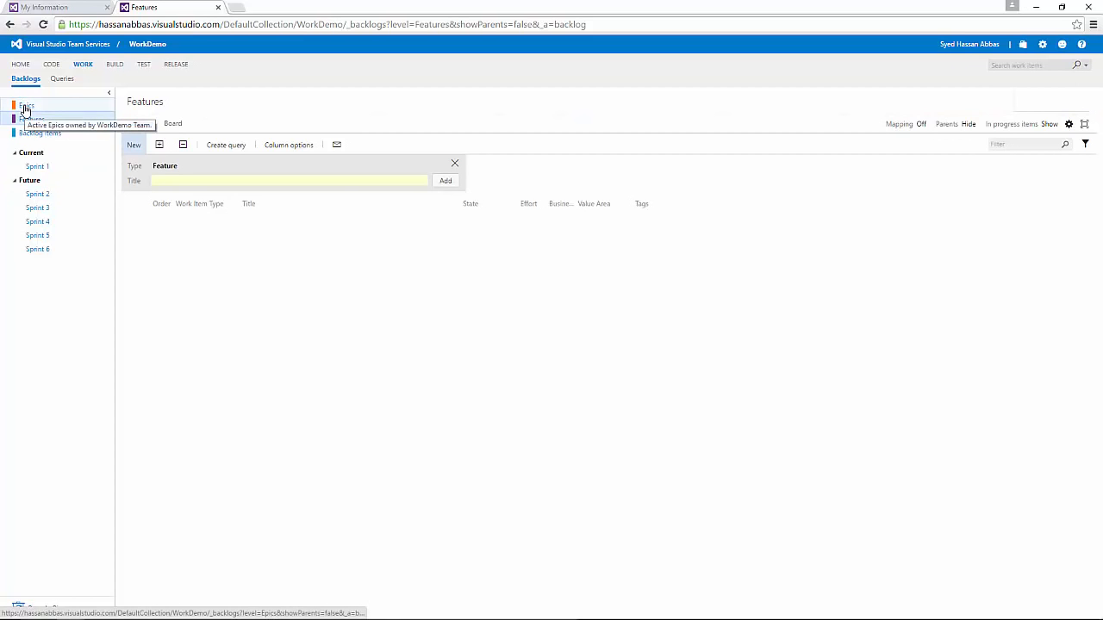
Step: Open the Epics backlog and add the epic 'Responsive design'
left_click(24, 107)
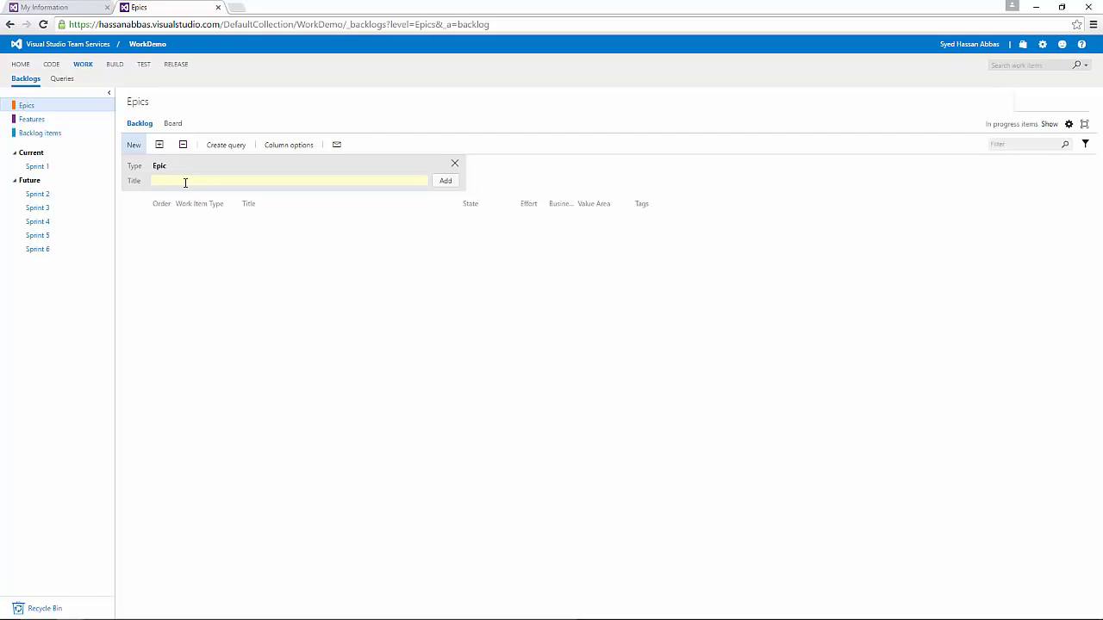
type("Responsive design")
key("ctrl+a")
key("End")
key("ctrl+a")
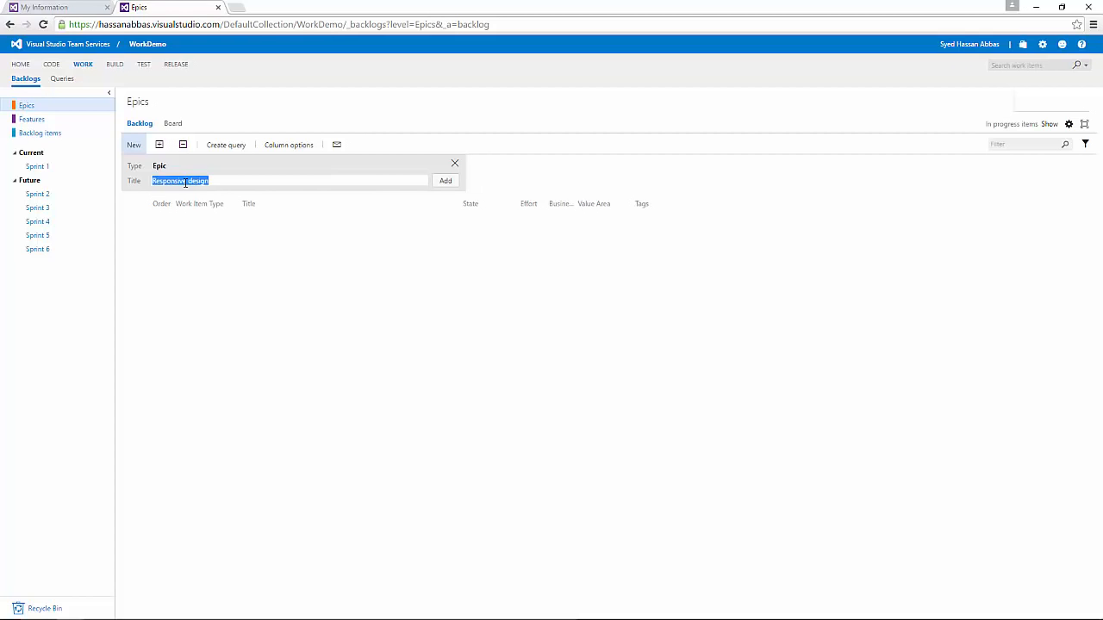
key("End")
key("Return")
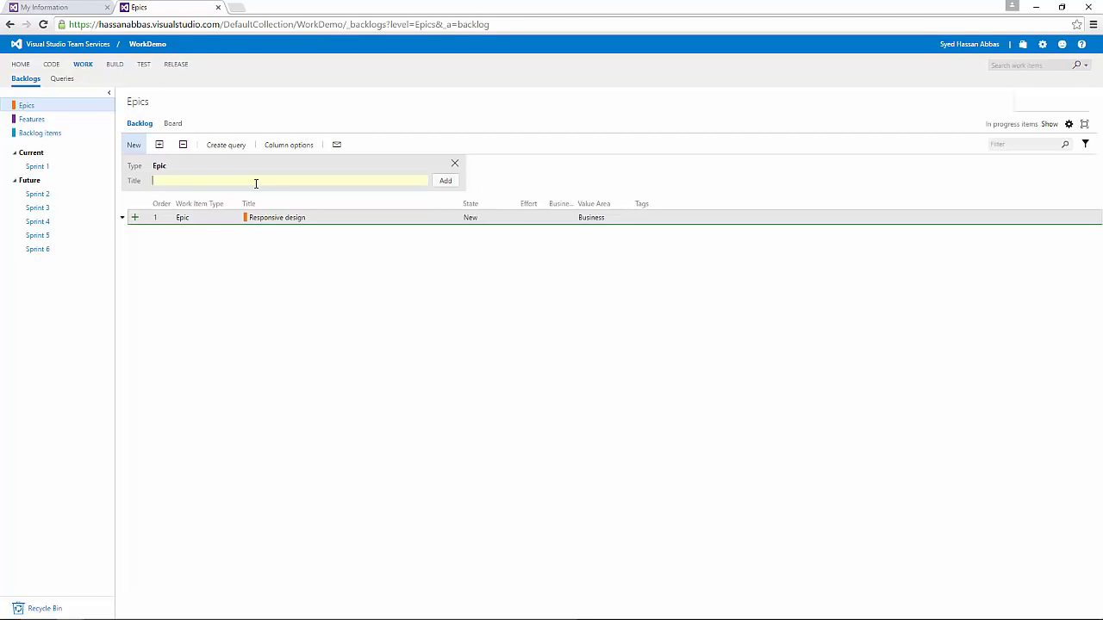
Step: Add 'Security' as a second epic and move the other browser window aside
type("Security")
key("Return")
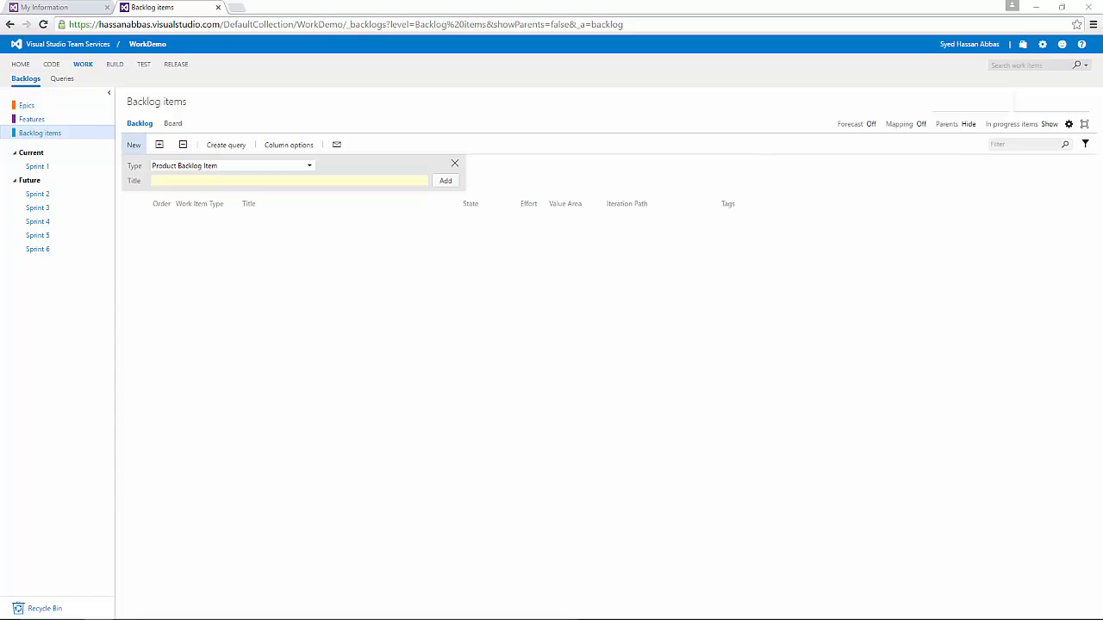
left_click_drag(1, 147, 1102, 11)
Step: Scroll through the Start menu's All apps list, then close the Start menu
left_click(14, 608)
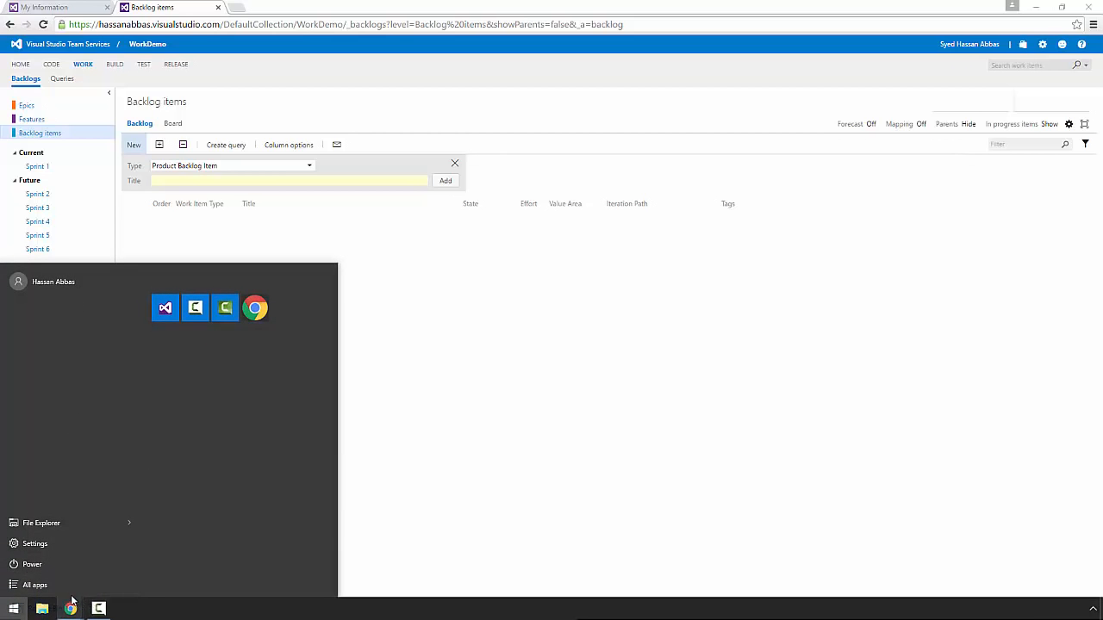
left_click(48, 586)
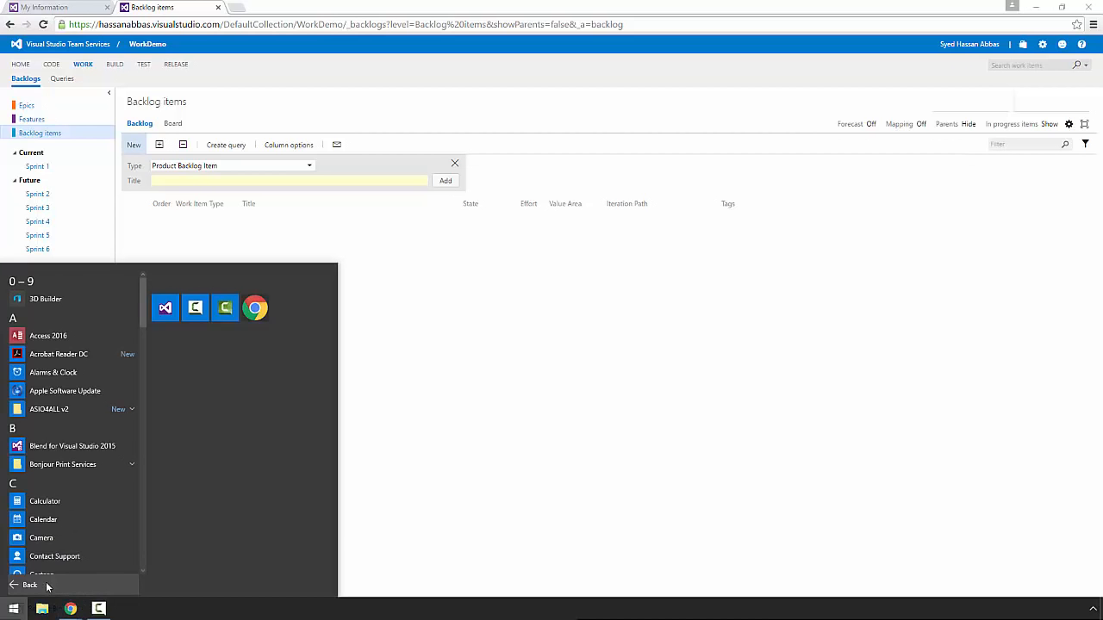
scroll(65, 305, "down", 5)
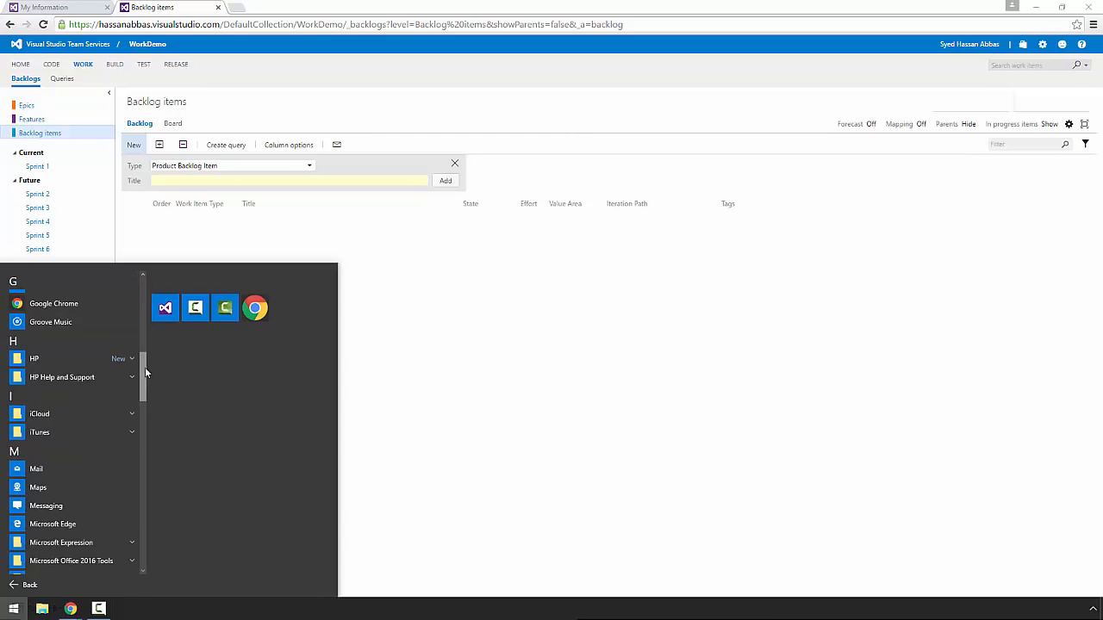
left_click_drag(145, 367, 118, 432)
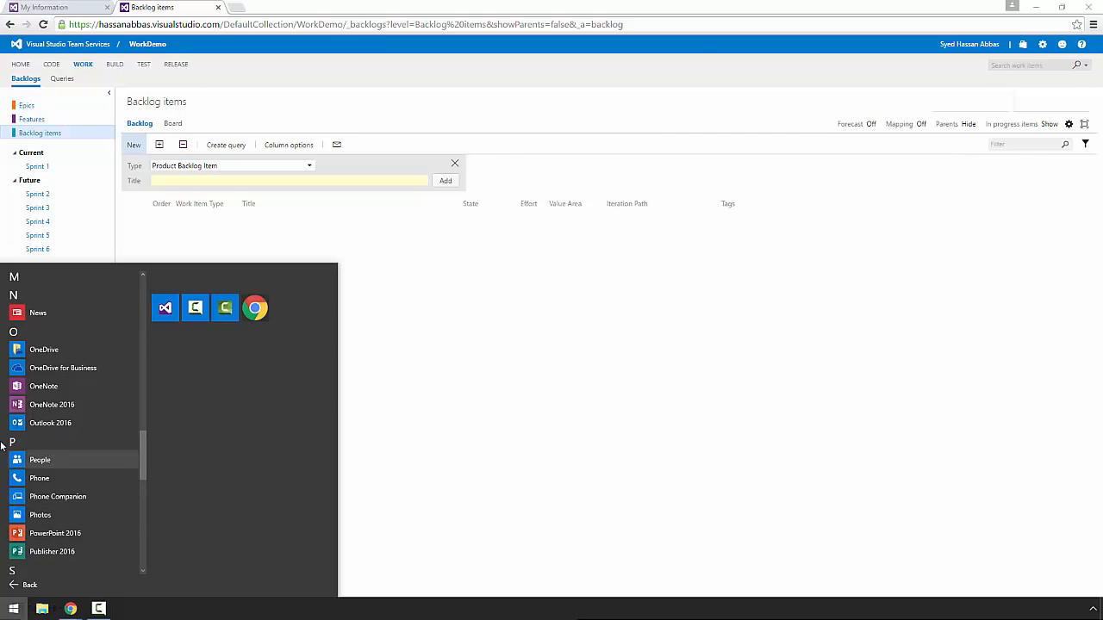
left_click(624, 414)
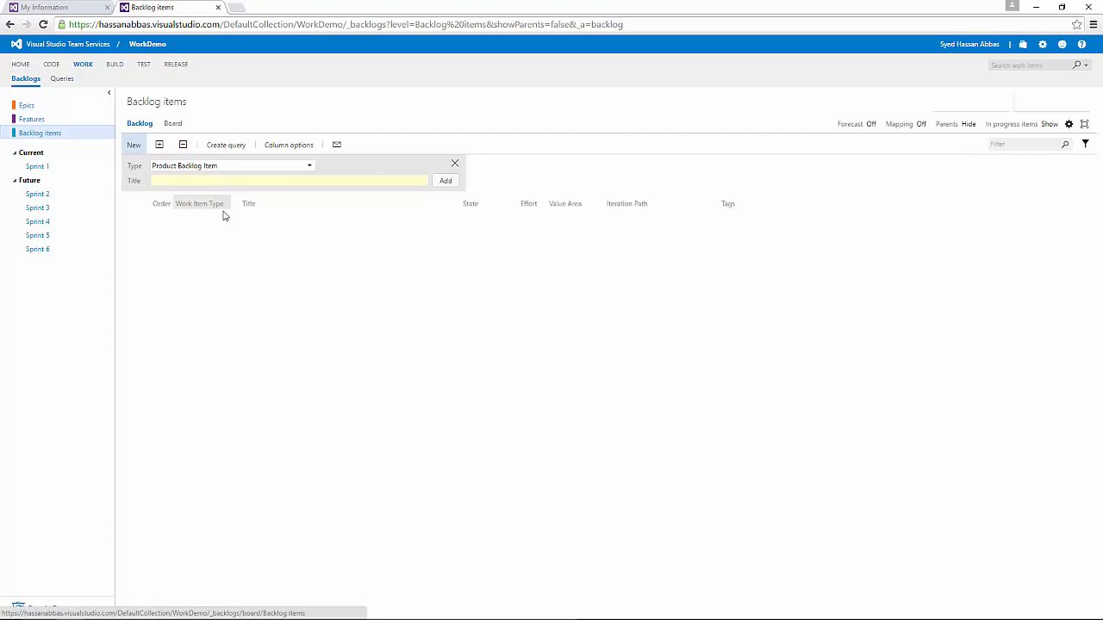
Step: Go to WorkDemo's Build hub and begin a new build definition
left_click(117, 67)
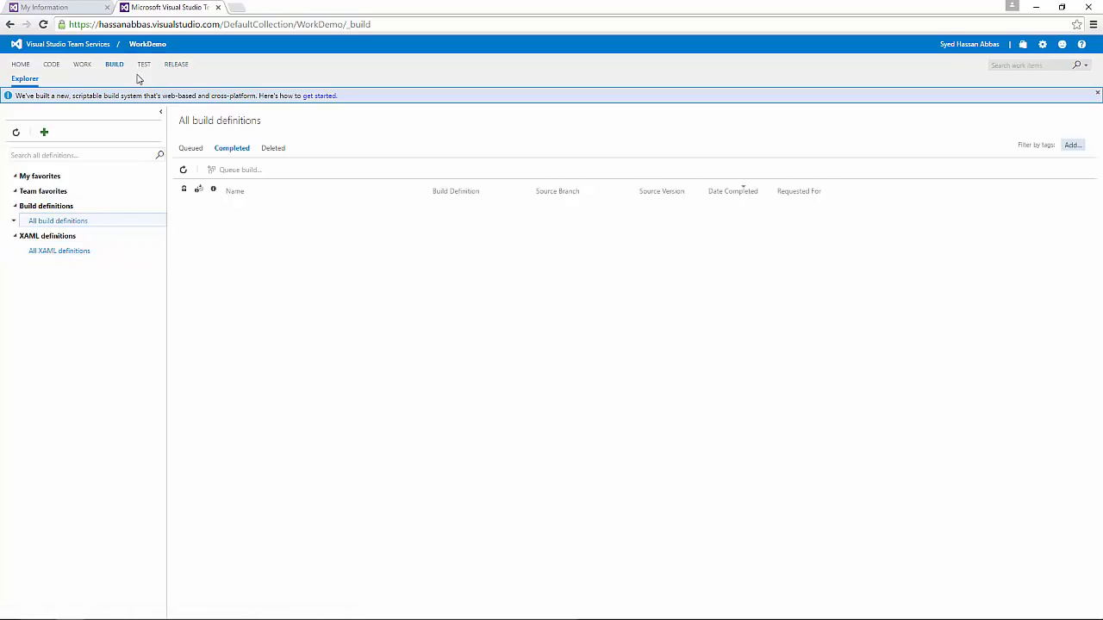
left_click(44, 133)
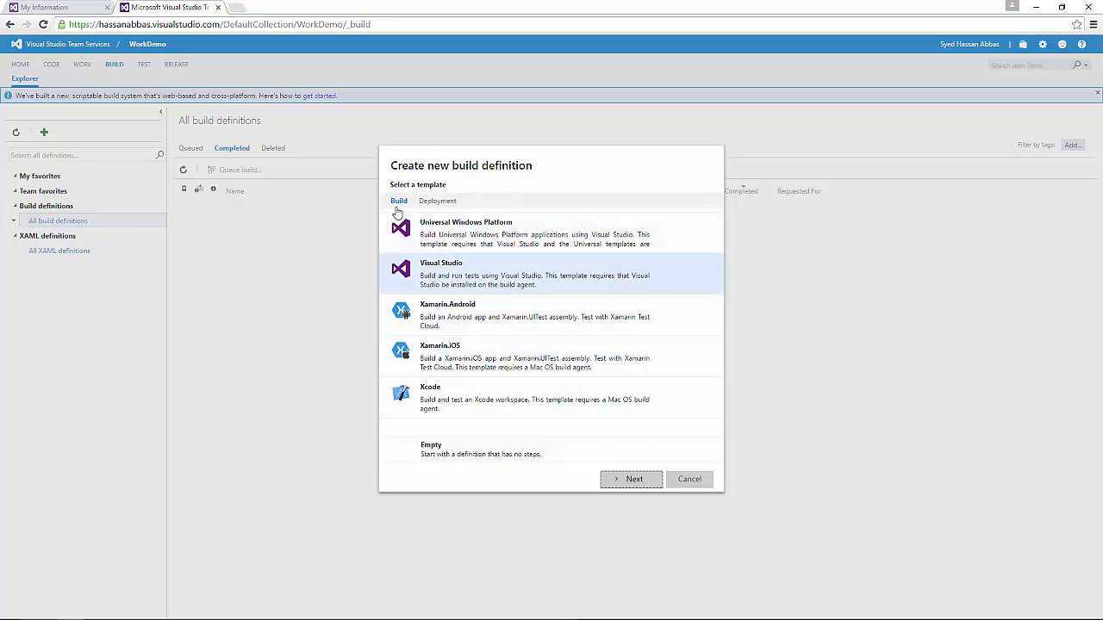
Step: Select the Visual Studio build template, then cancel without creating a build definition
left_click(450, 274)
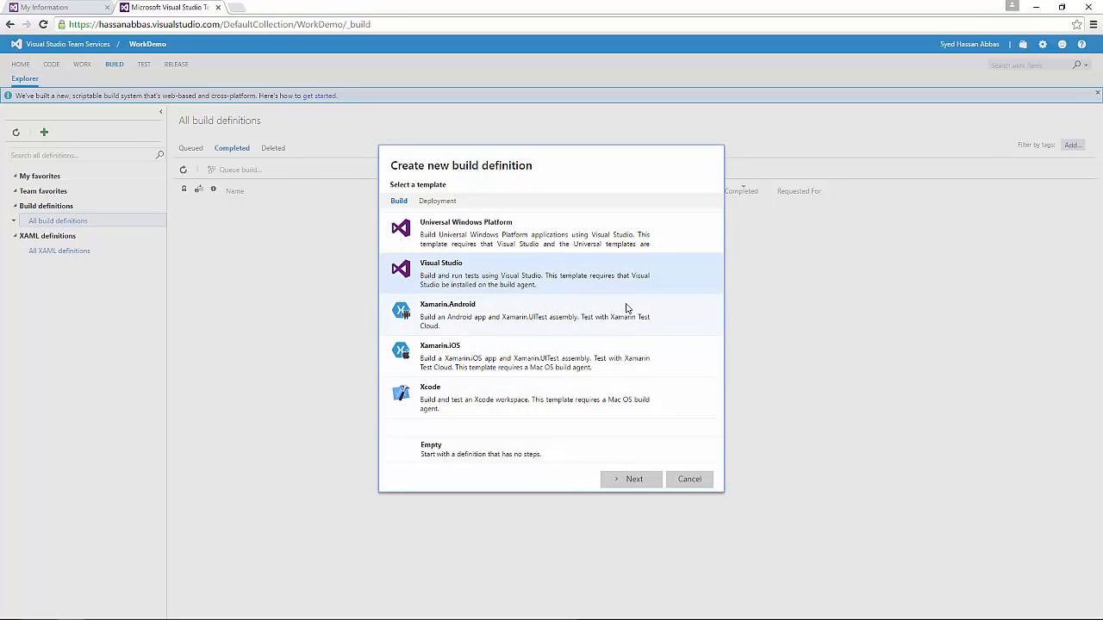
left_click(680, 486)
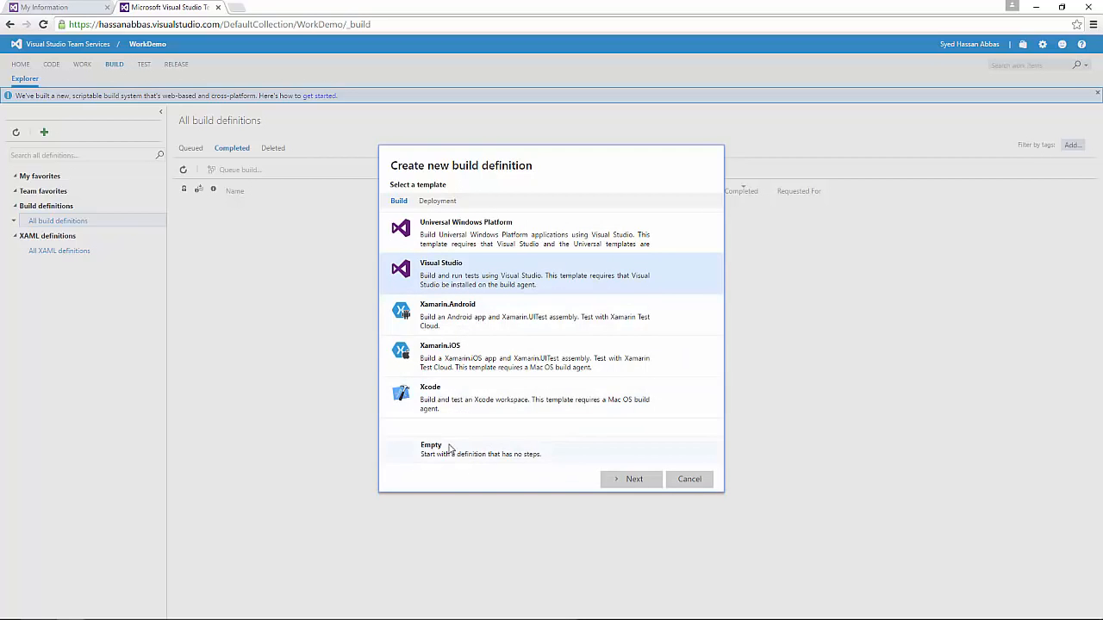
left_click(689, 480)
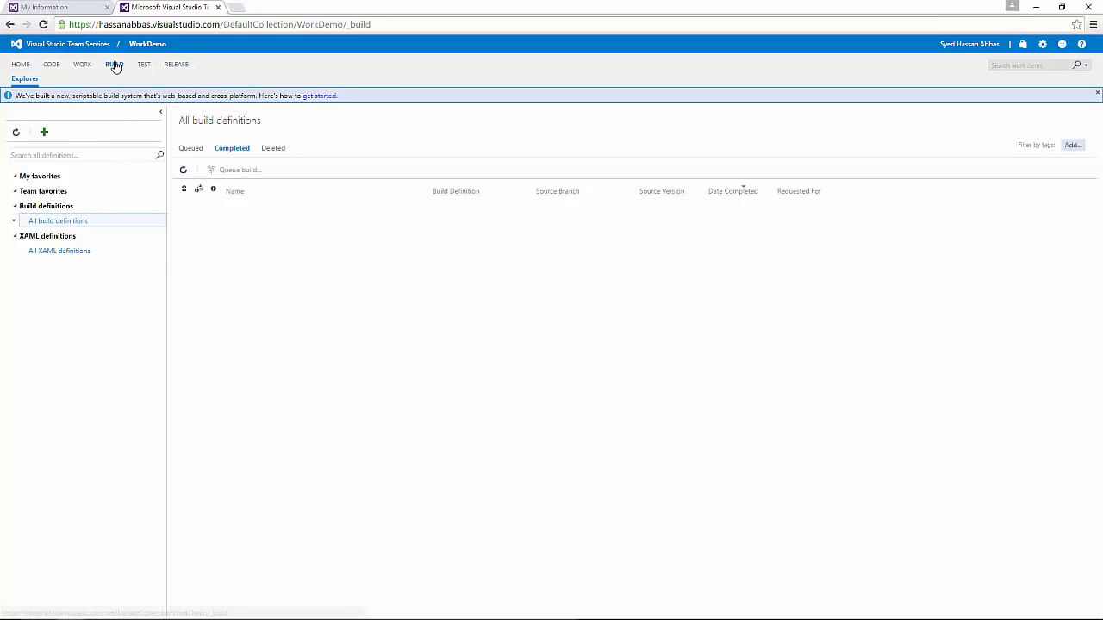
Step: Show WorkDemo's Test hub welcome page with its testing extensions
left_click(143, 66)
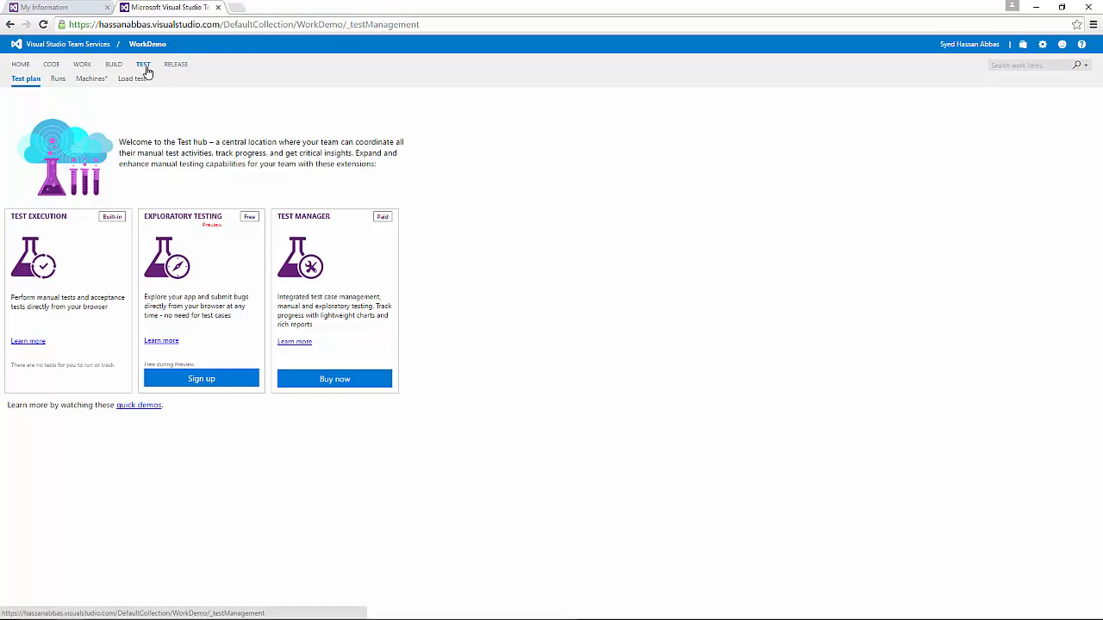
Step: Show WorkDemo's Release hub, which has no release definitions or releases yet
left_click(175, 66)
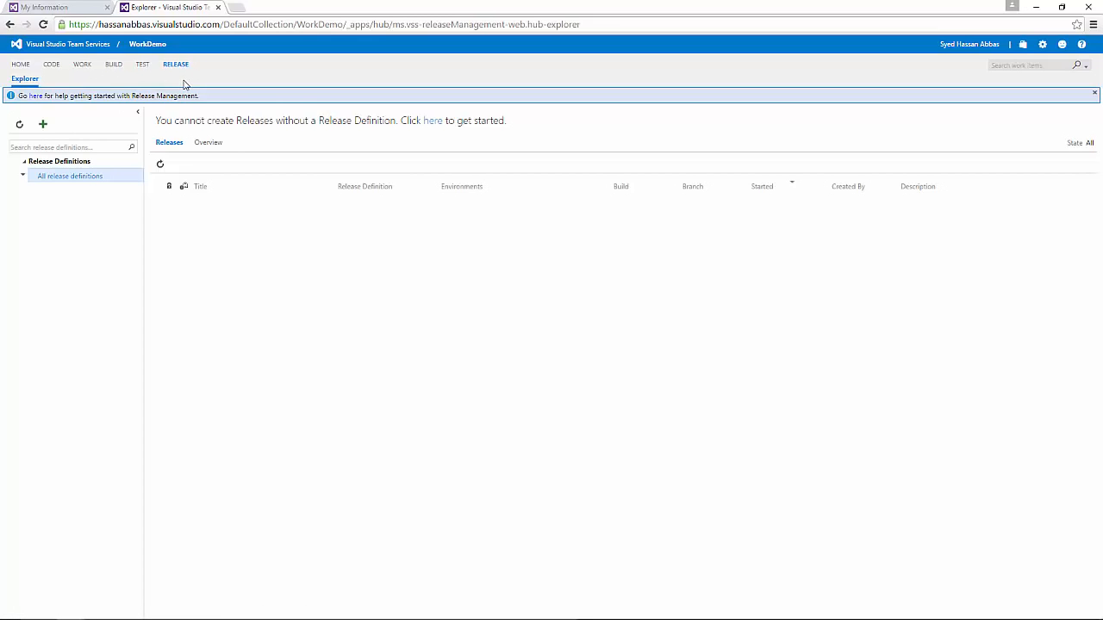
Step: Create a new release definition from the Empty deployment template
left_click(41, 125)
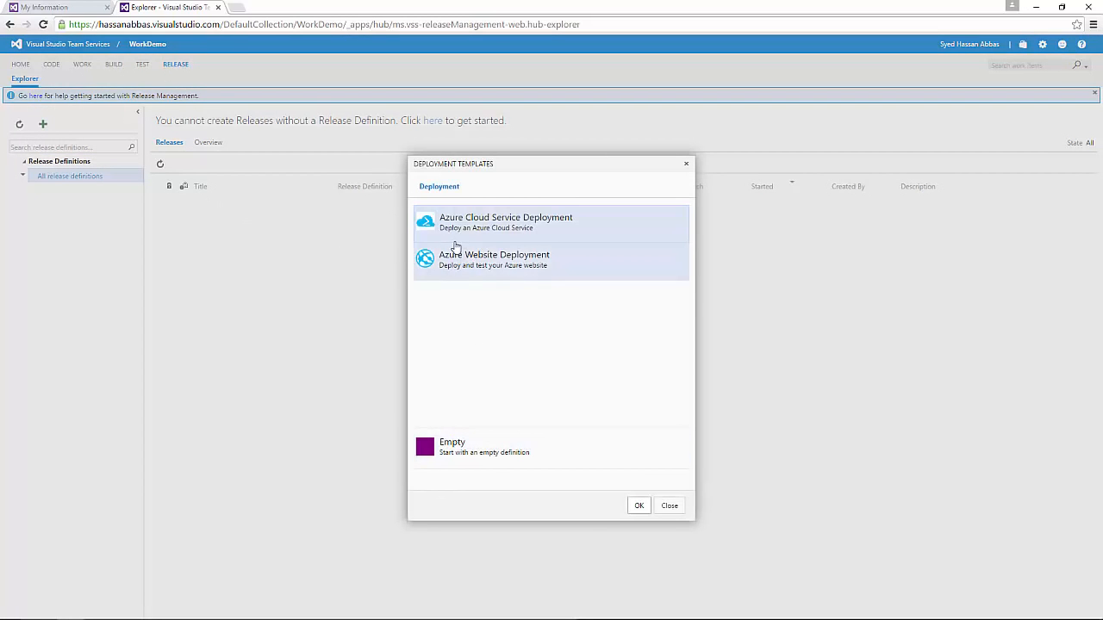
left_click(485, 446)
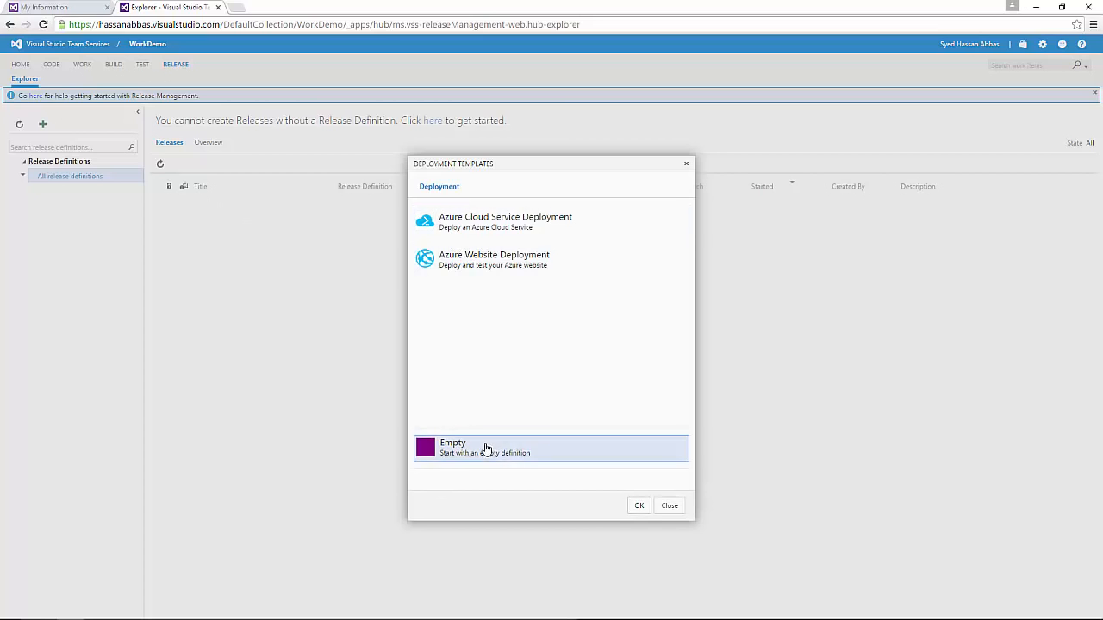
left_click(636, 510)
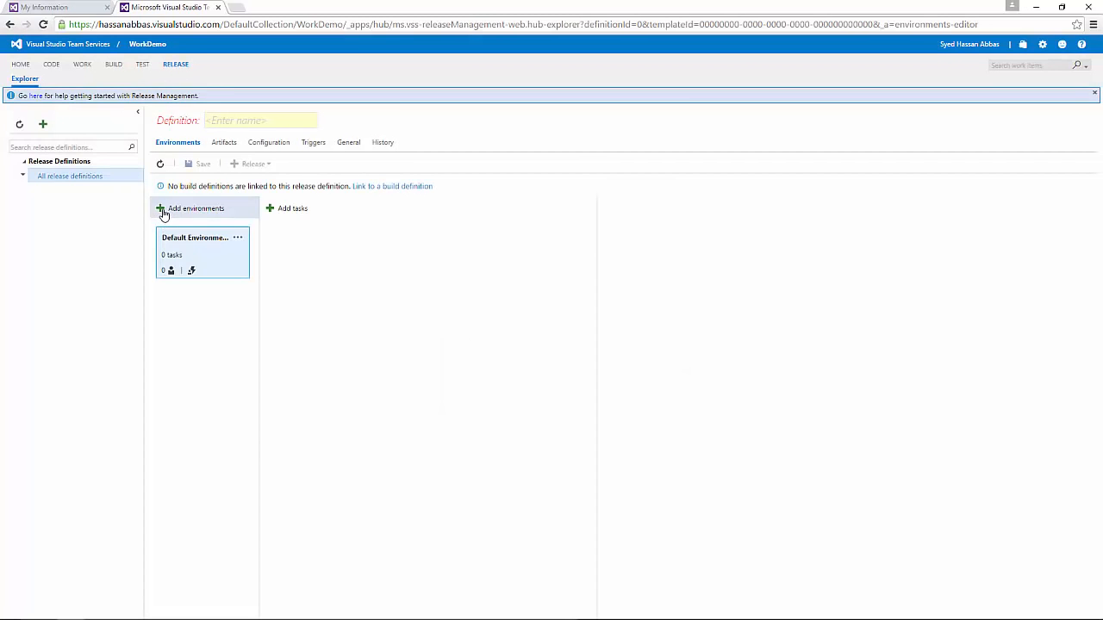
Step: Add an empty environment named QA and rename Default Environment to DEv
left_click(164, 212)
left_click(474, 454)
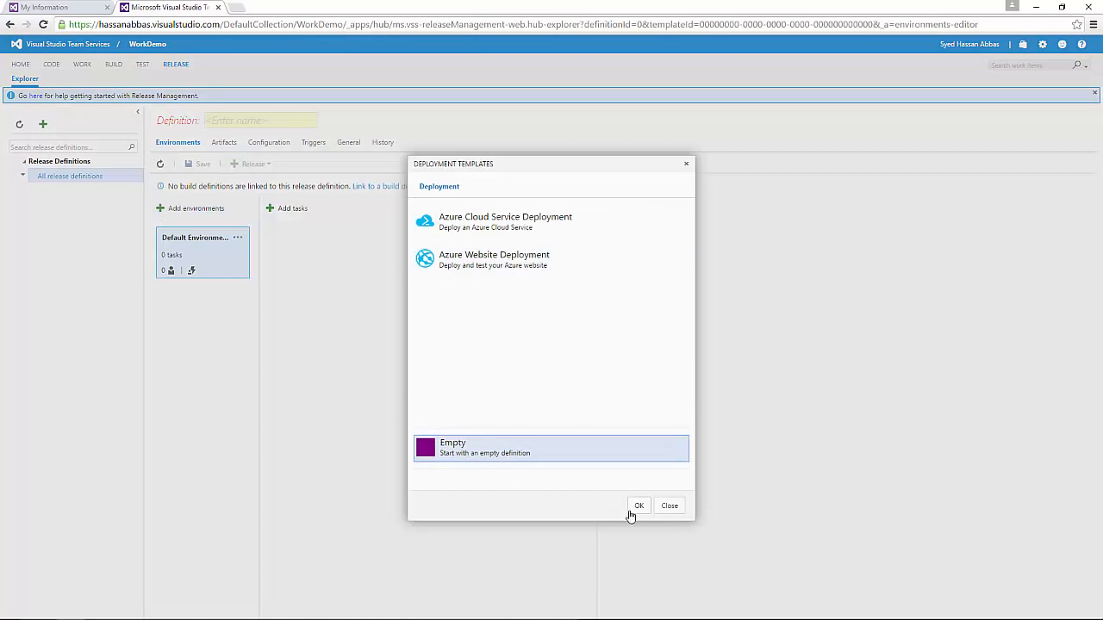
left_click(636, 505)
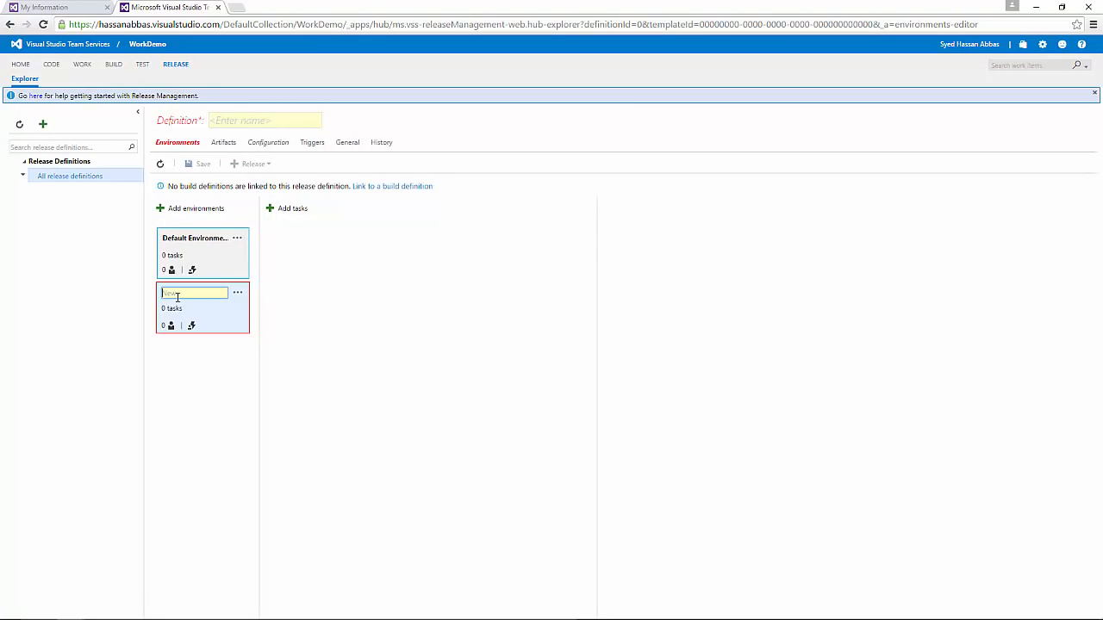
type("QA")
left_click(197, 239)
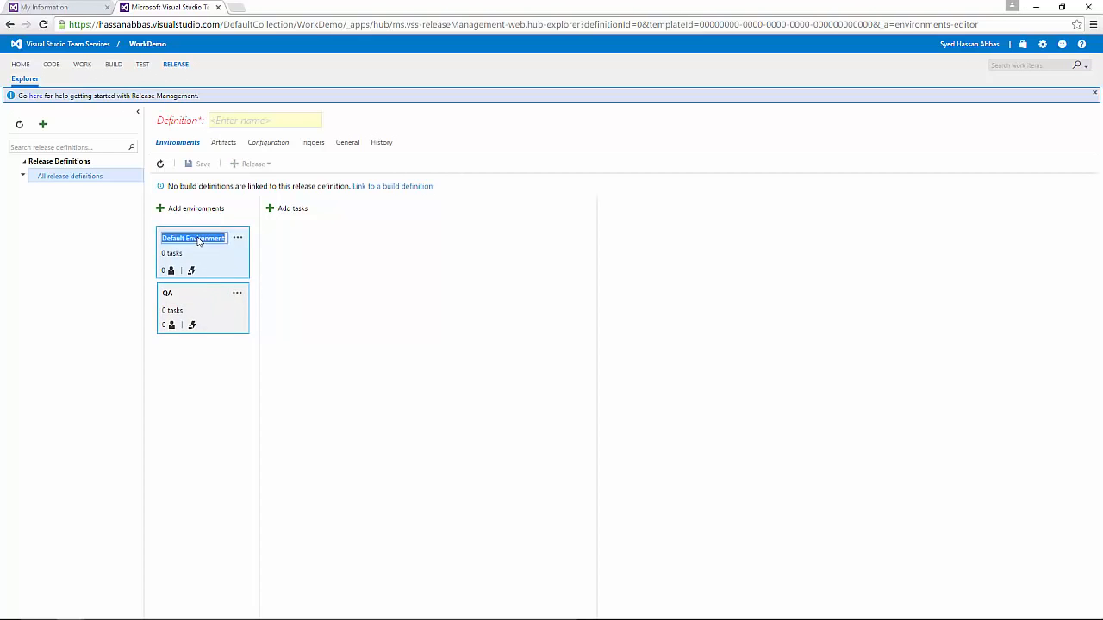
type("DEv")
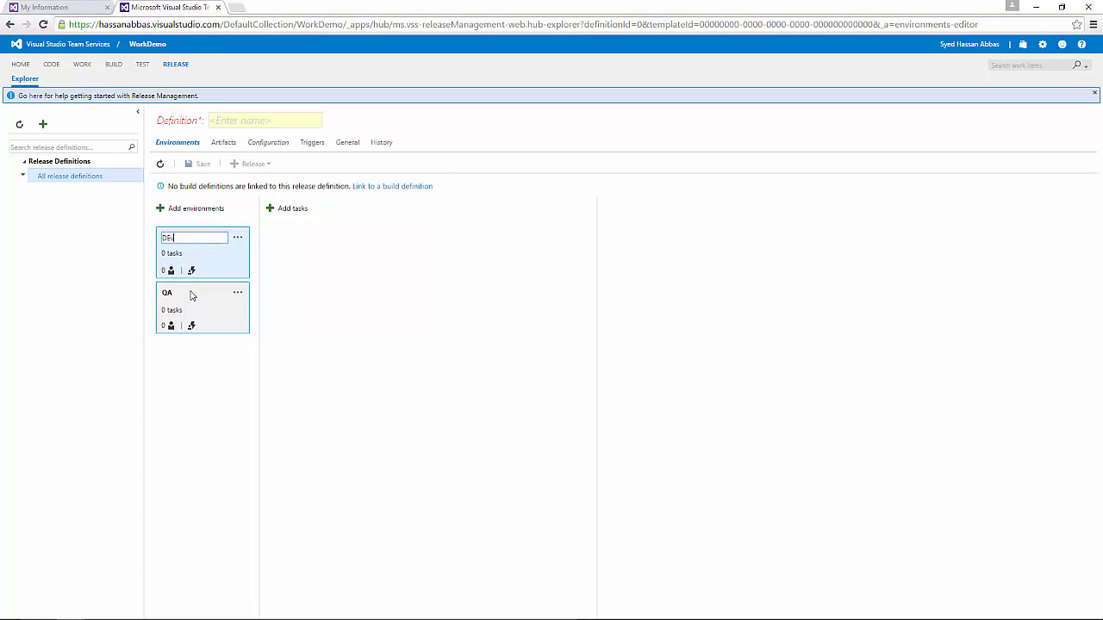
Step: Add another empty environment named Staging
left_click(164, 209)
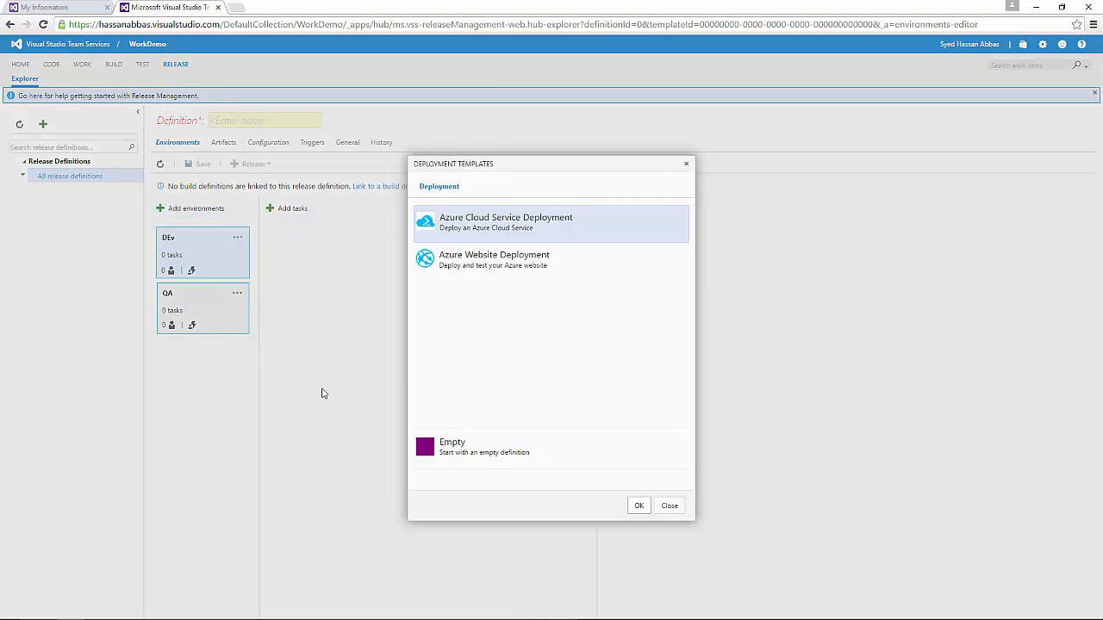
left_click(465, 465)
left_click(639, 506)
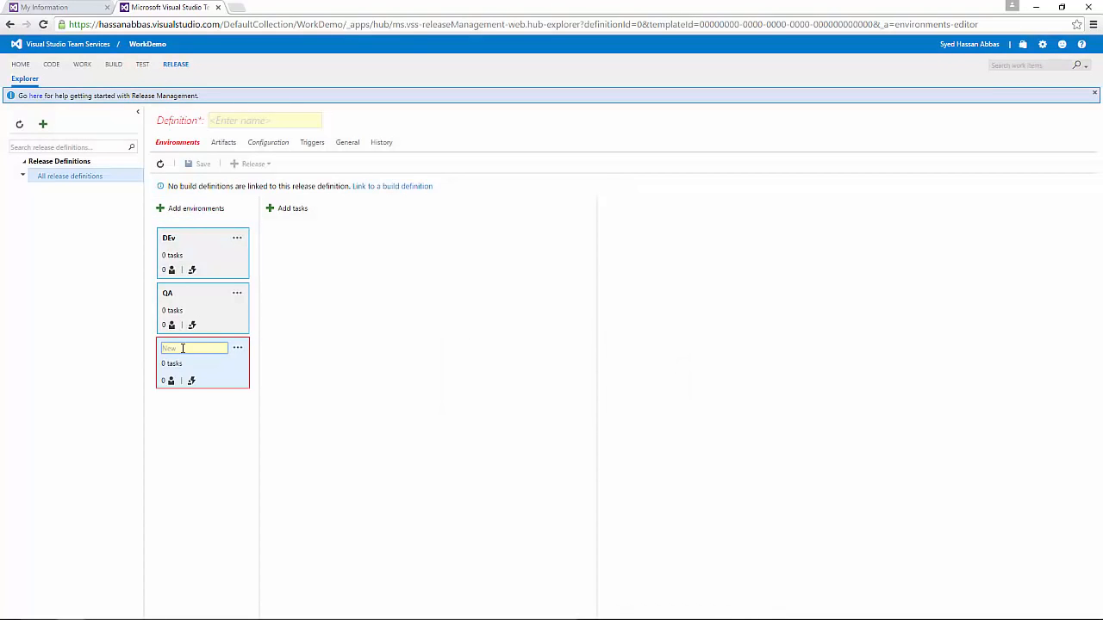
type("Stagin")
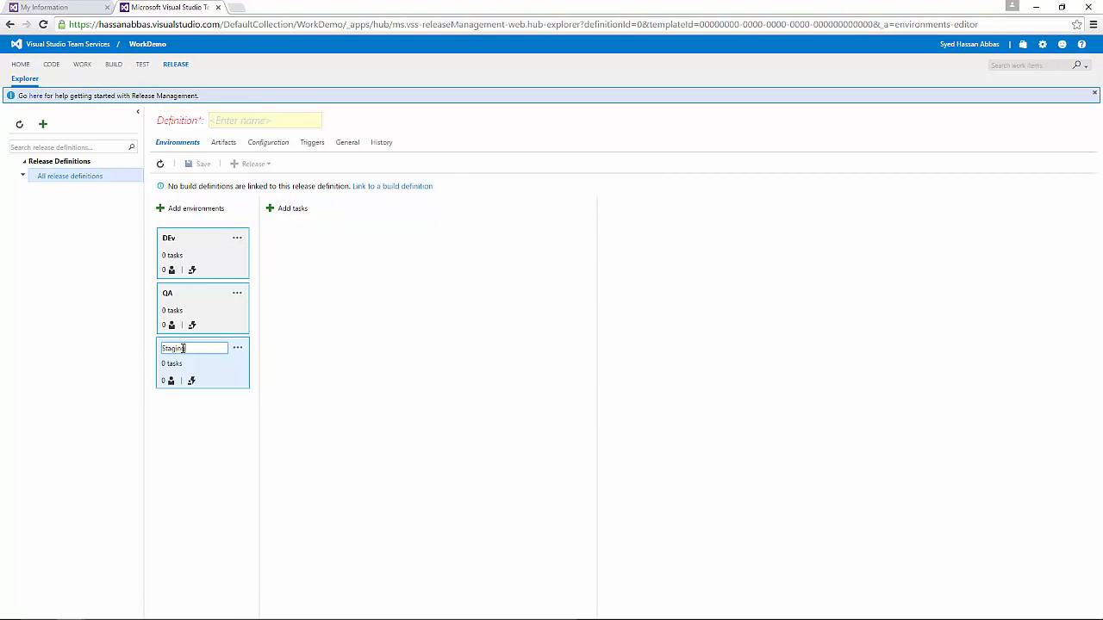
type("g")
key("Return")
Step: Add a fourth empty environment named Prod, then bring up the Add Tasks list for DEv
left_click(168, 209)
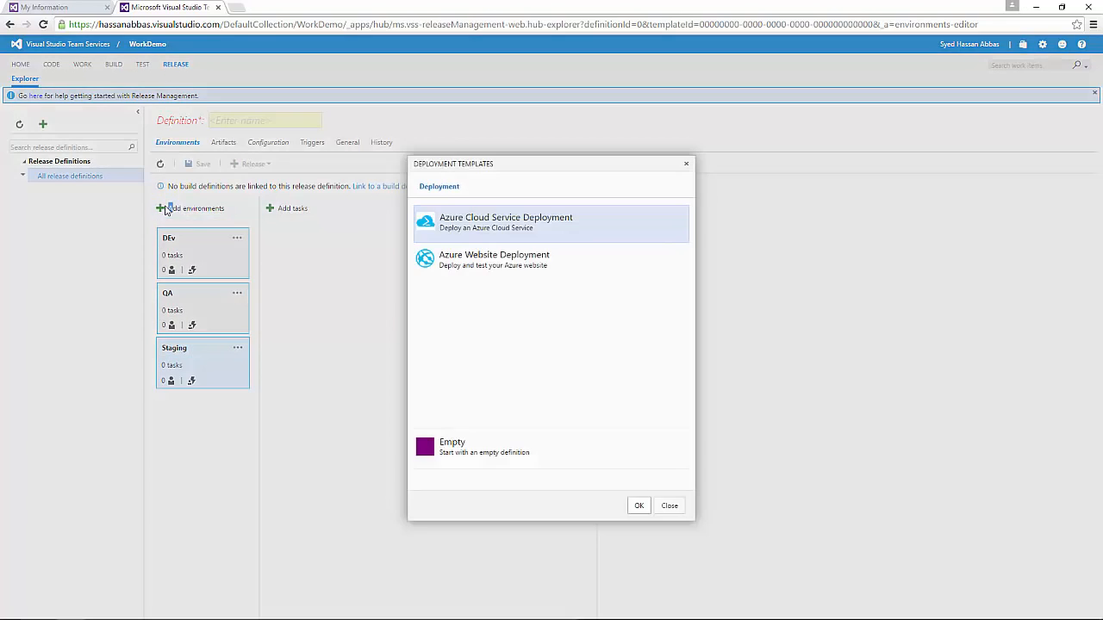
left_click(501, 449)
left_click(639, 507)
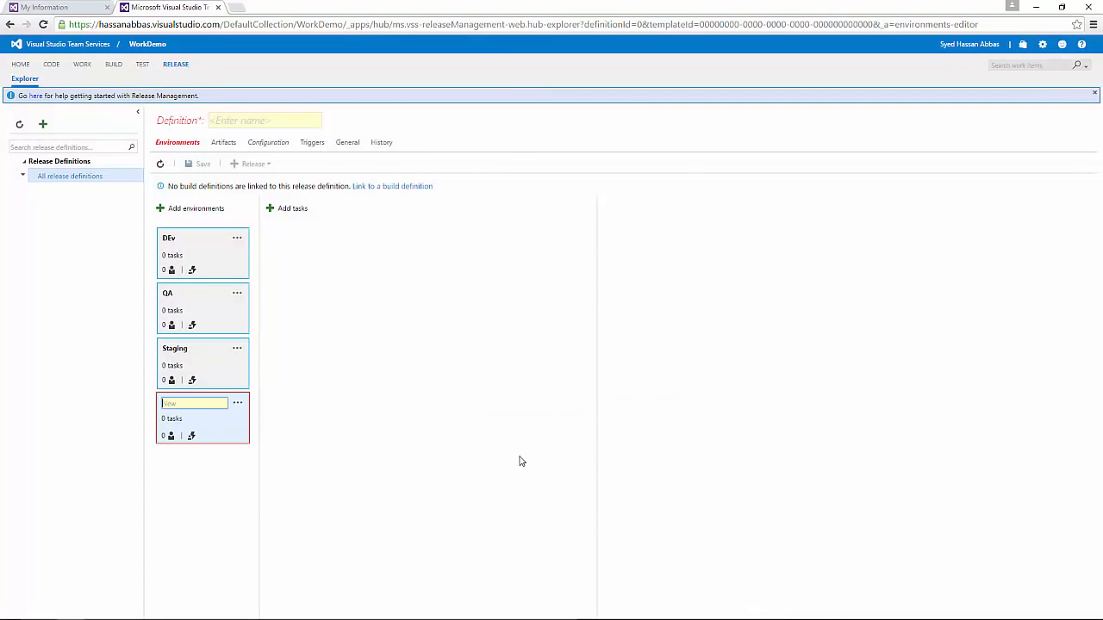
type("Pro")
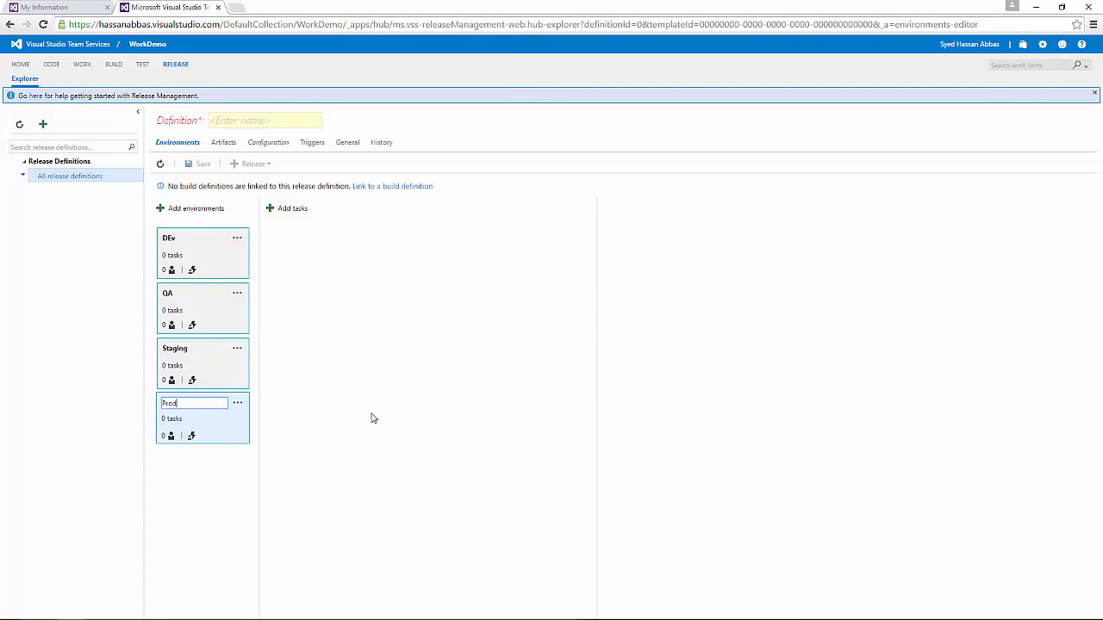
type("d")
key("Return")
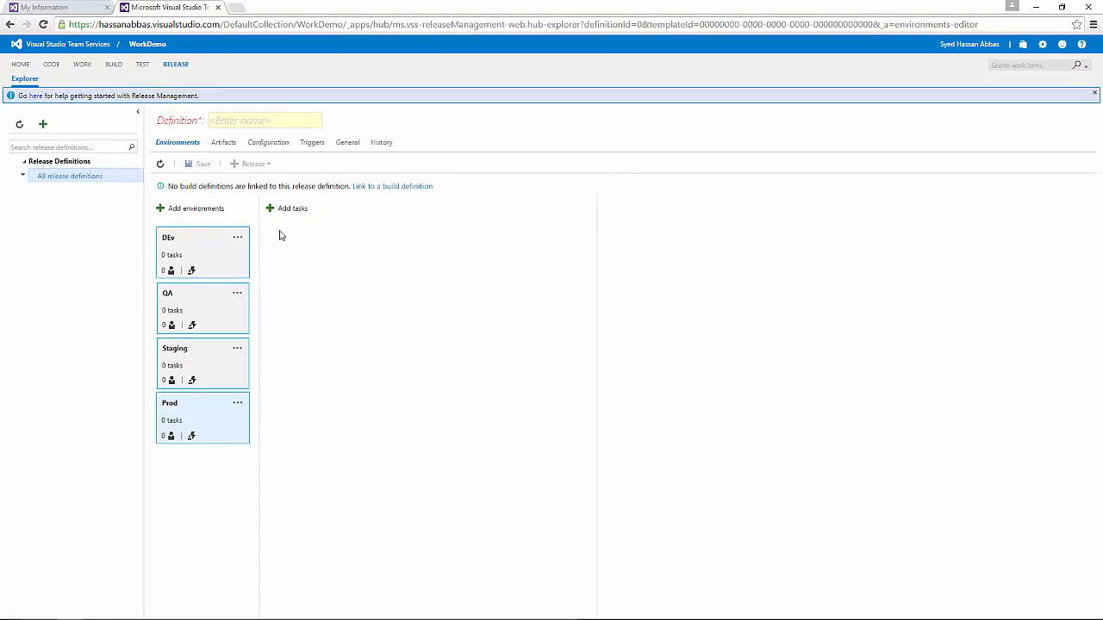
left_click(216, 249)
left_click(274, 223)
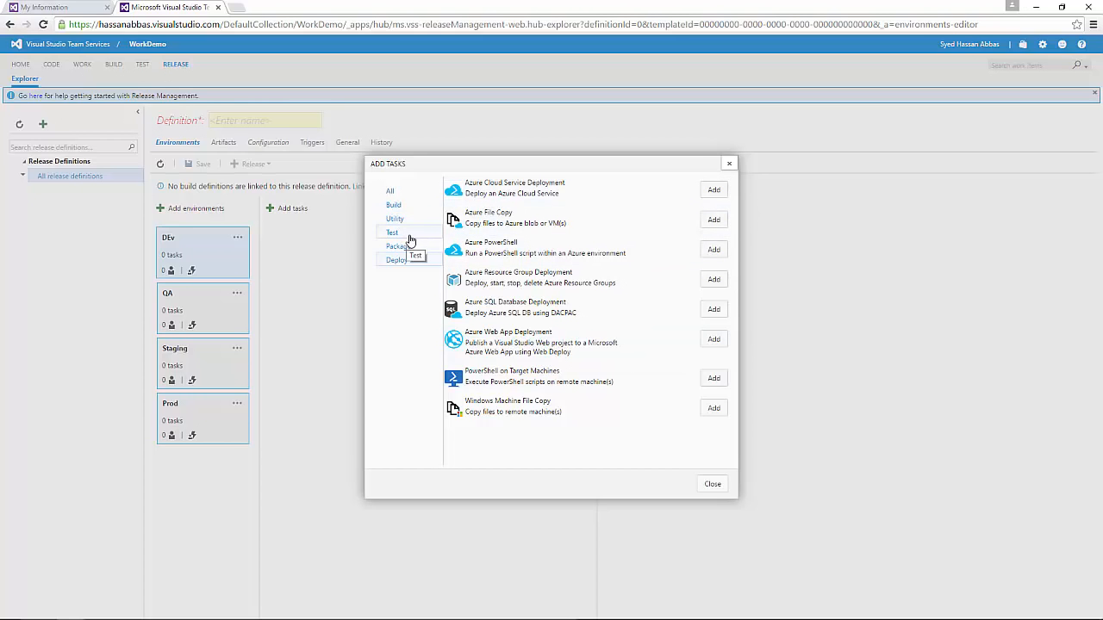
Step: Dismiss the task list and rename the DEv environment to Dev
key("Escape")
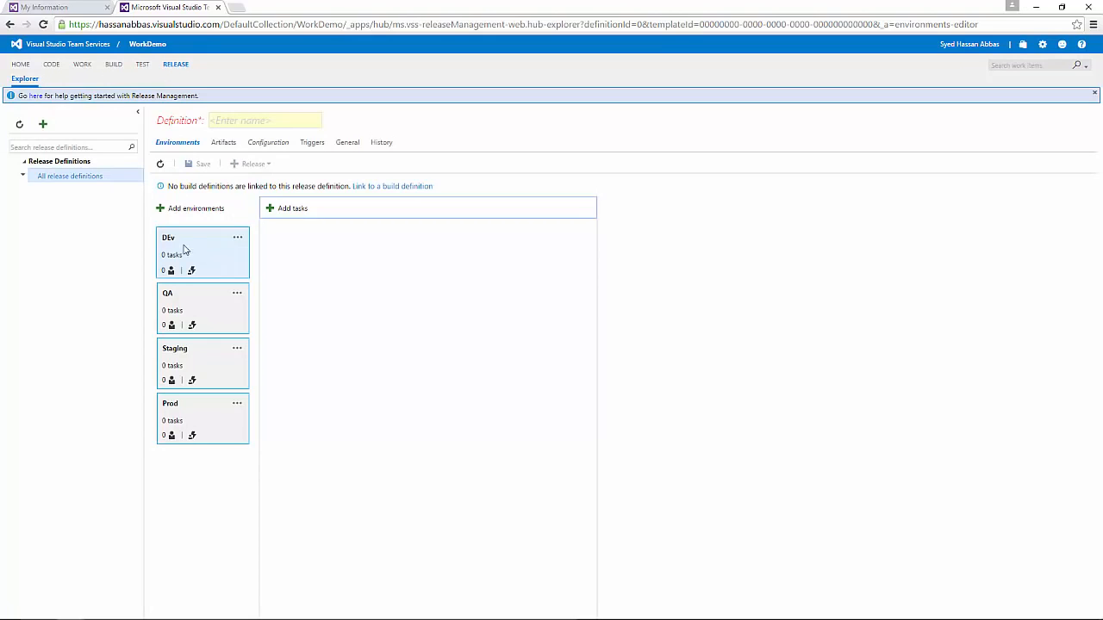
left_click(175, 237)
type("De")
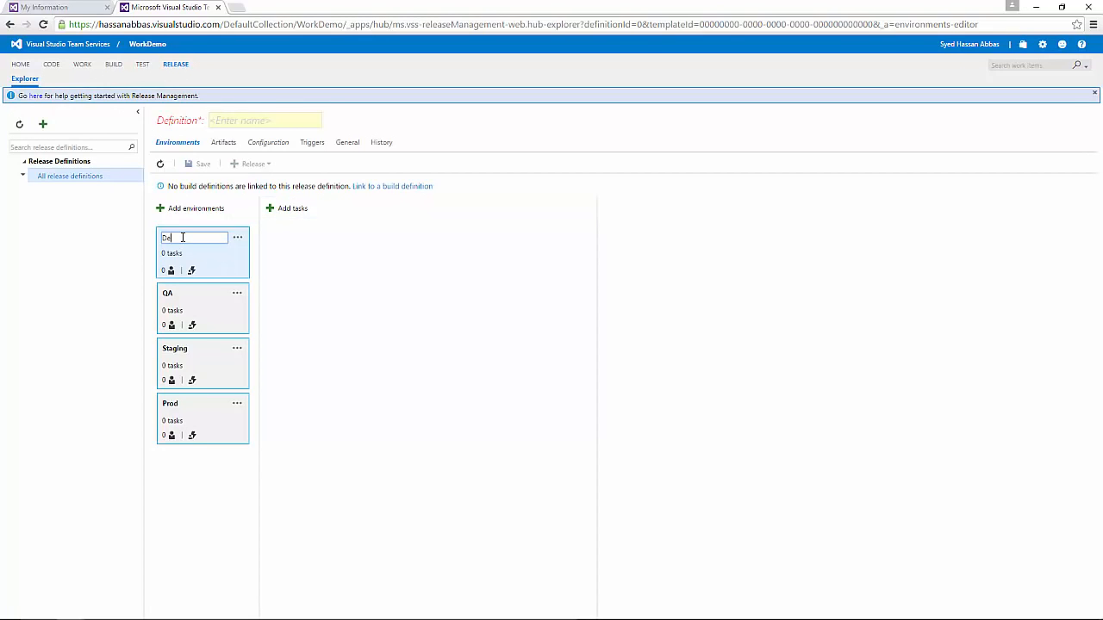
type("v")
key("Return")
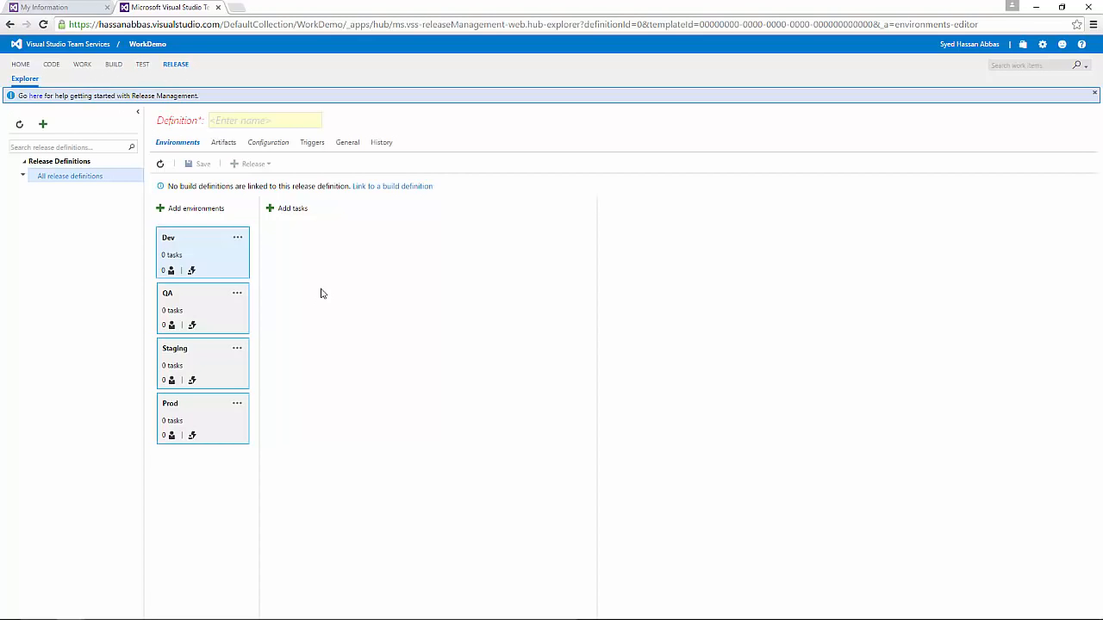
left_click(248, 119)
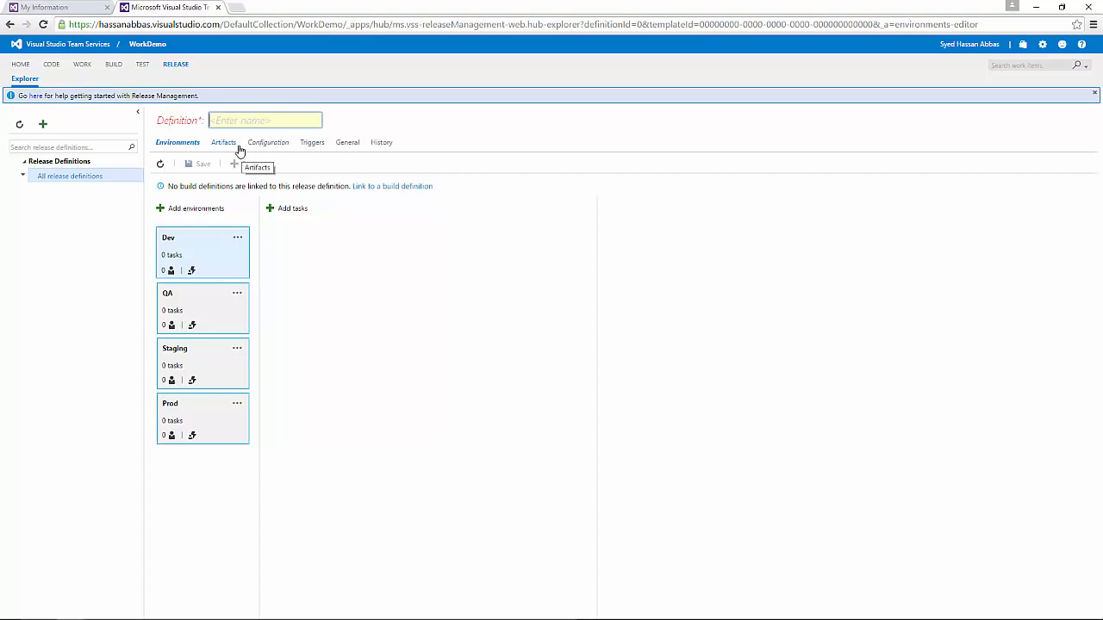
Step: Set the release definition's release trigger to Continuous Deployment, keeping environment triggers Manual
left_click(313, 146)
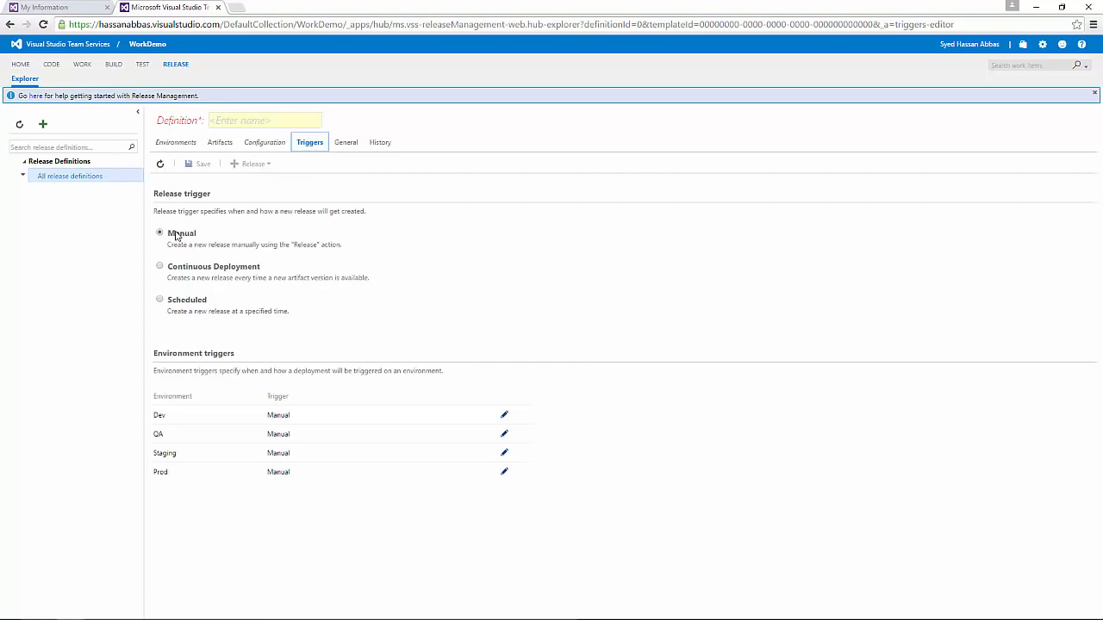
left_click(159, 267)
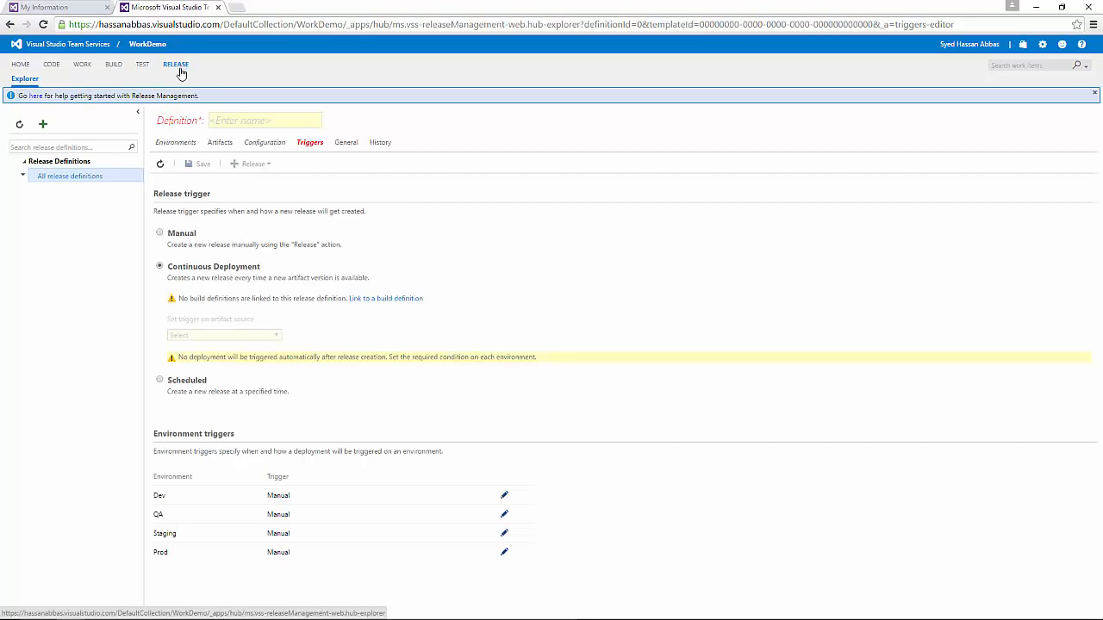
left_click_drag(261, 267, 170, 267)
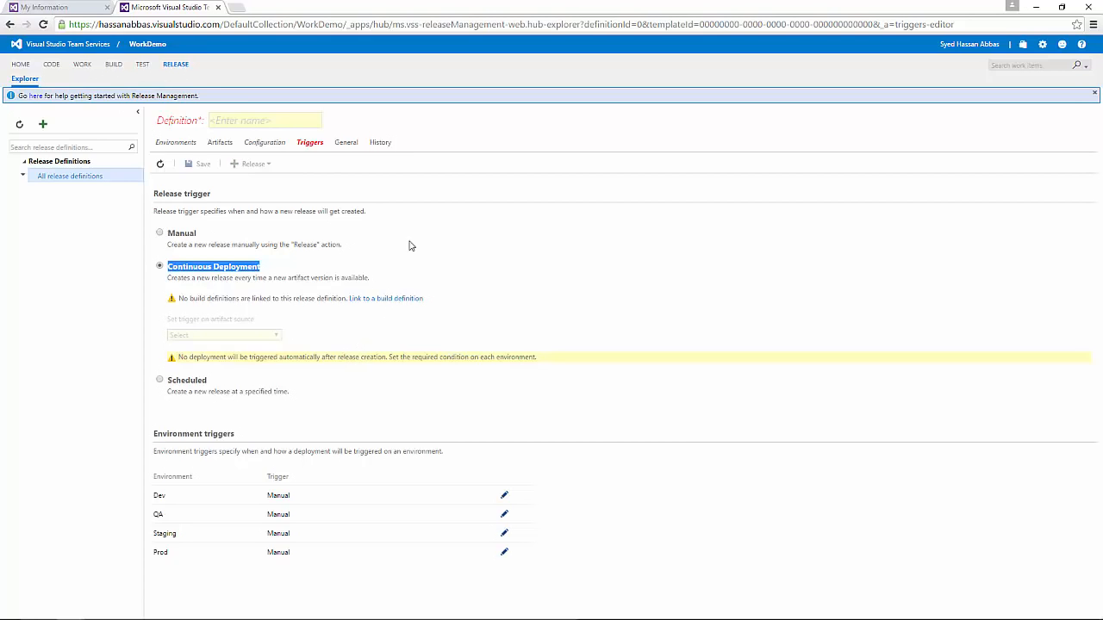
left_click(303, 121)
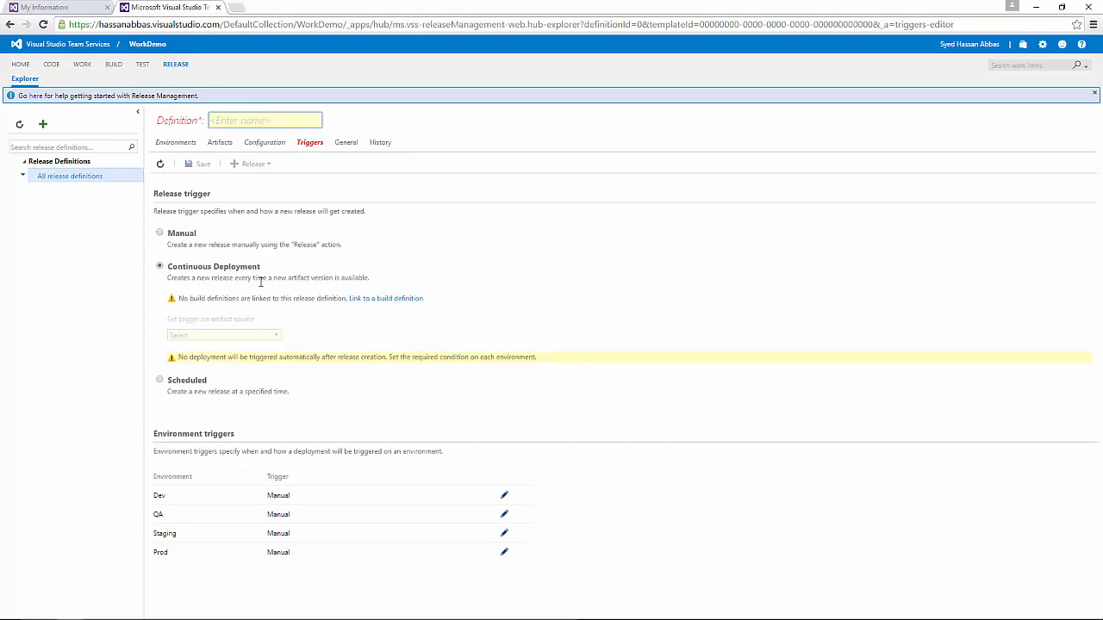
left_click_drag(261, 267, 162, 263)
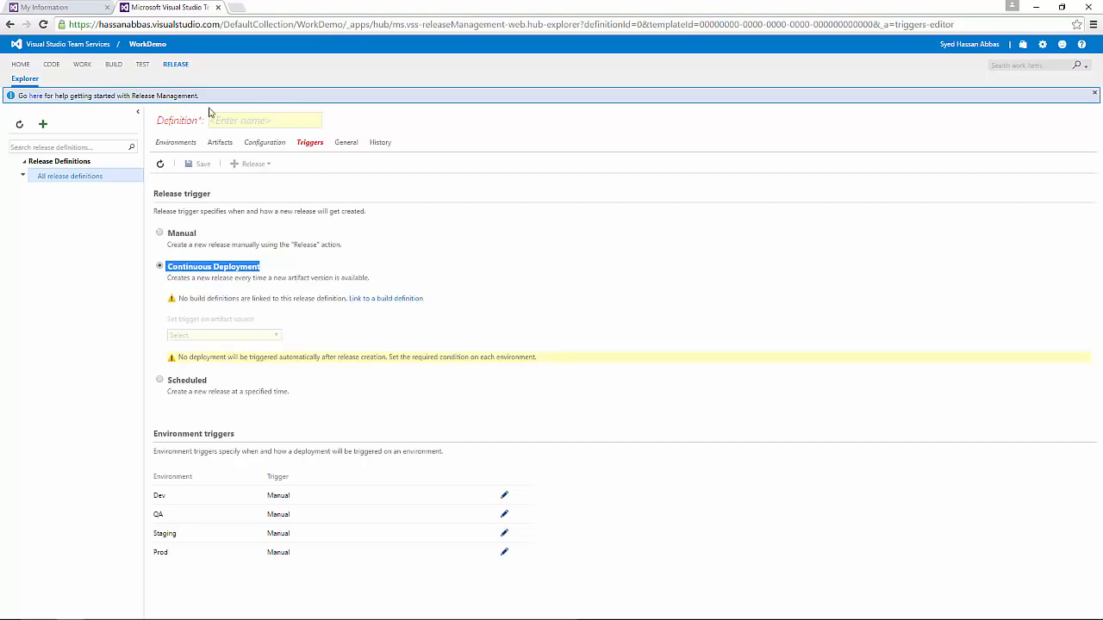
Step: Highlight the hub names, then go to Work, leaving the unsaved release definition
left_click(266, 62)
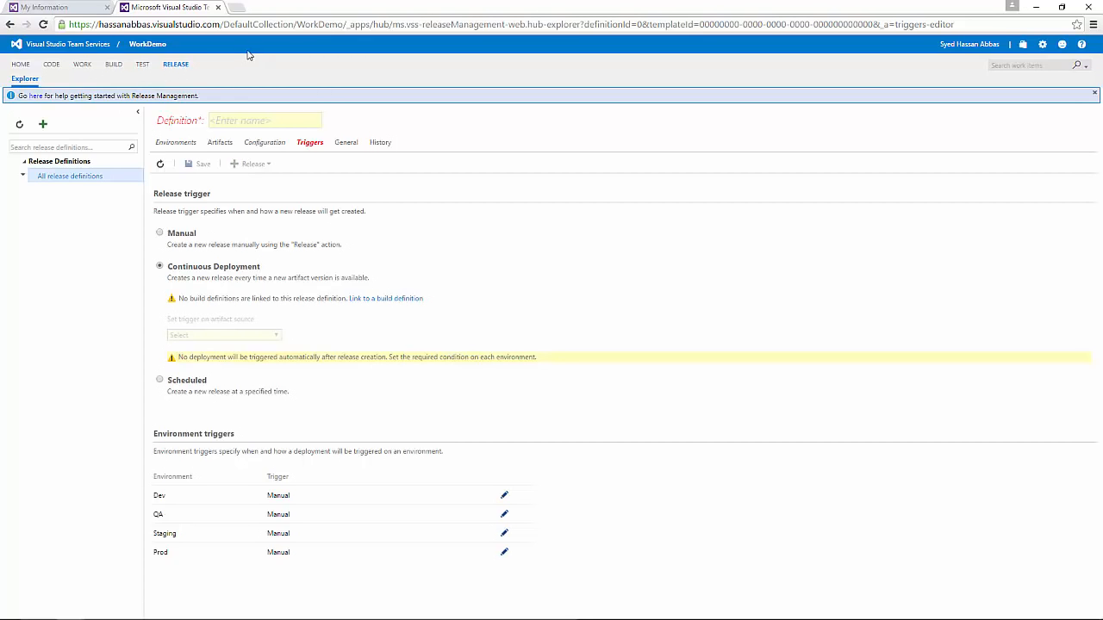
left_click_drag(7, 64, 263, 75)
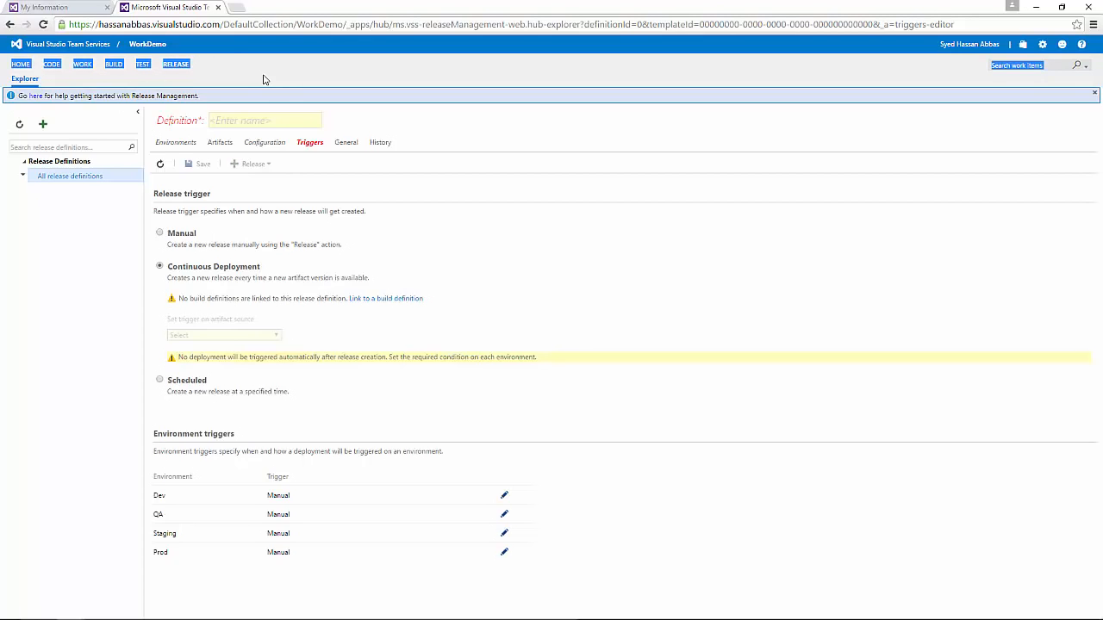
left_click(264, 79)
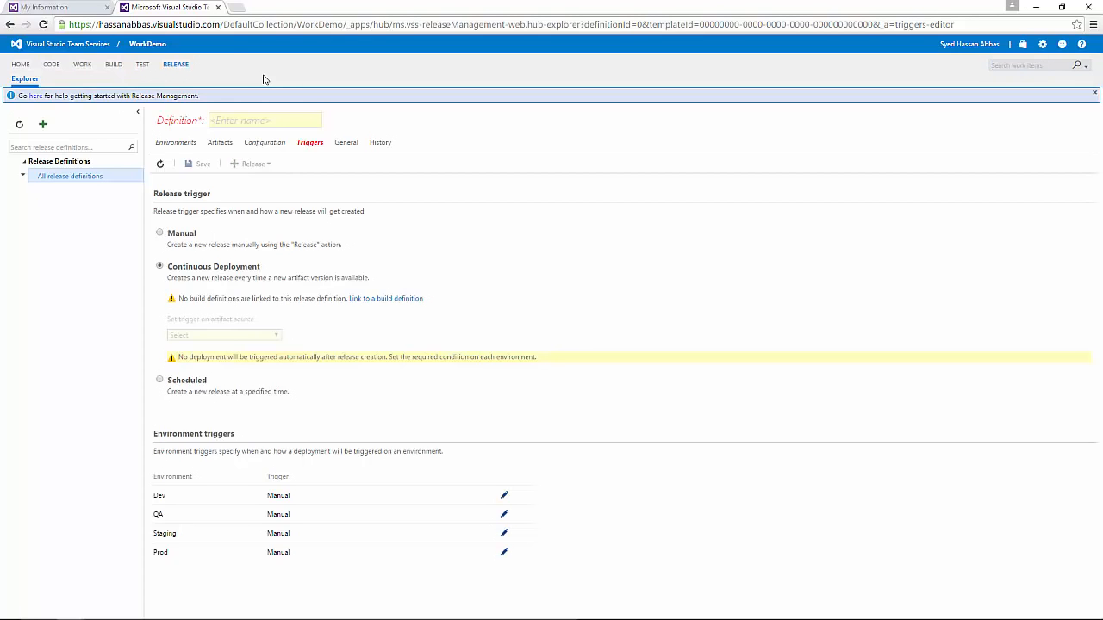
left_click_drag(264, 79, 10, 67)
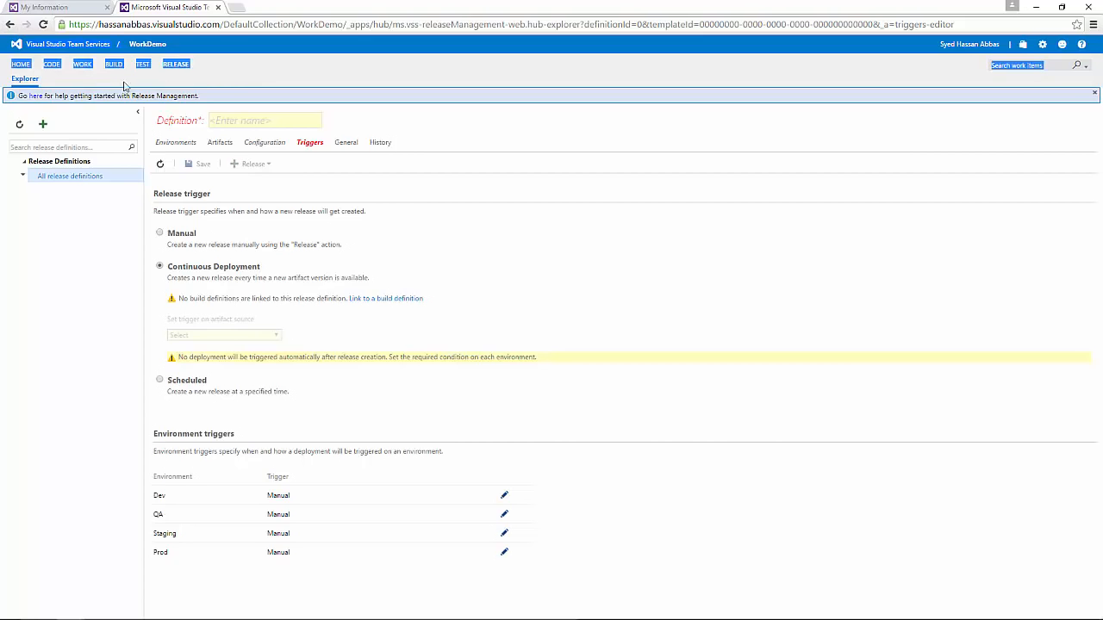
left_click(234, 78)
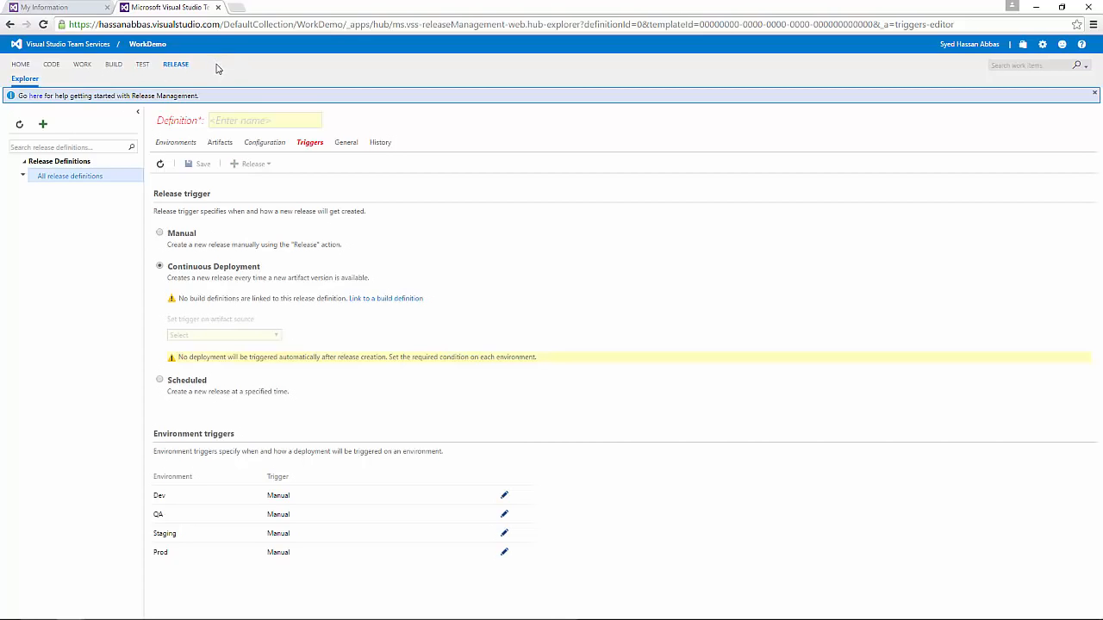
left_click_drag(8, 65, 200, 63)
left_click(201, 65)
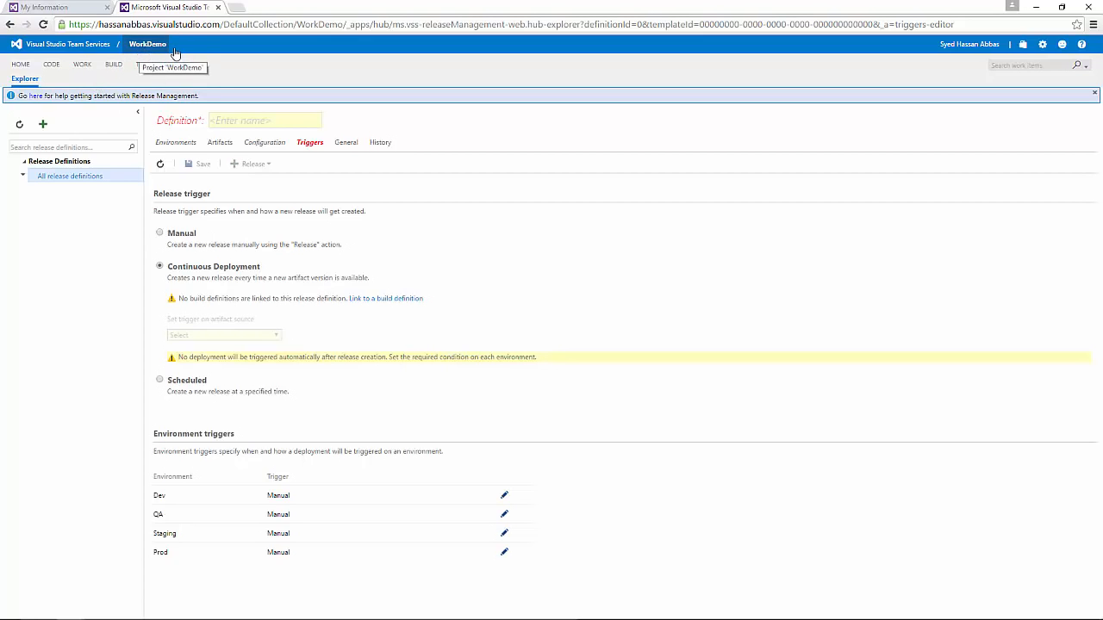
left_click_drag(207, 67, 215, 76)
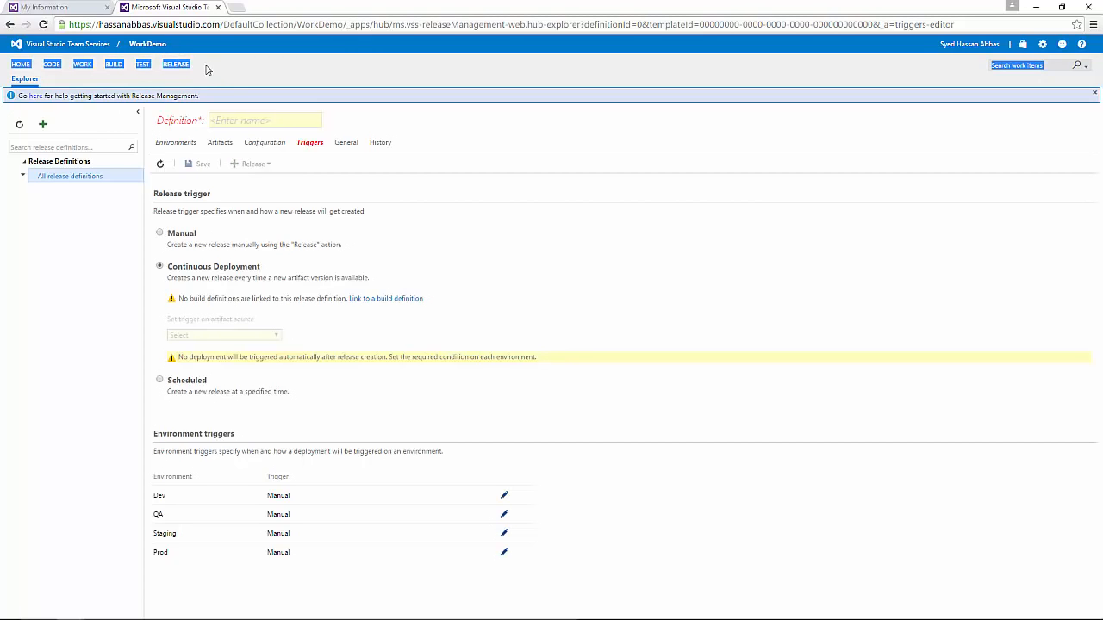
left_click(205, 69)
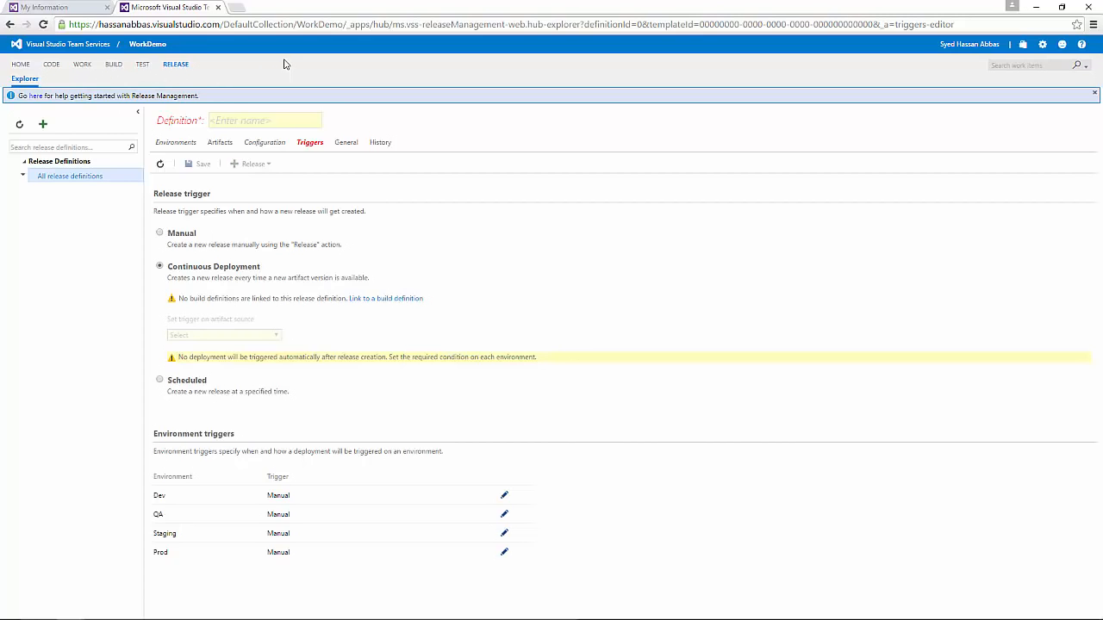
left_click(84, 69)
left_click(556, 116)
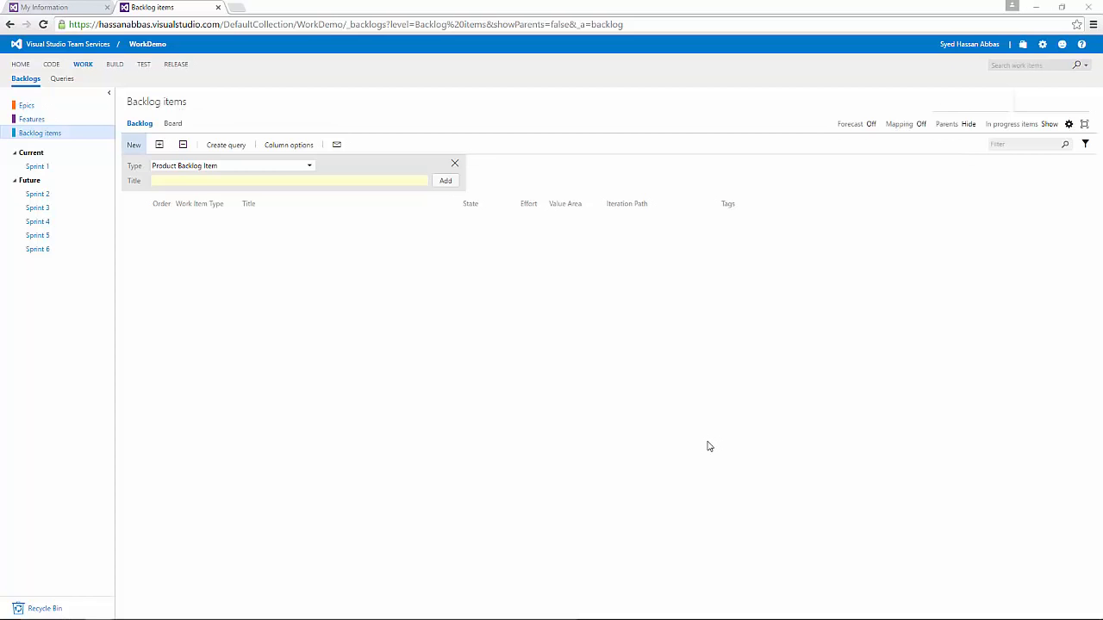
Step: Return to the account overview and open the WorkDemo project's Overview dashboard
left_click(46, 48)
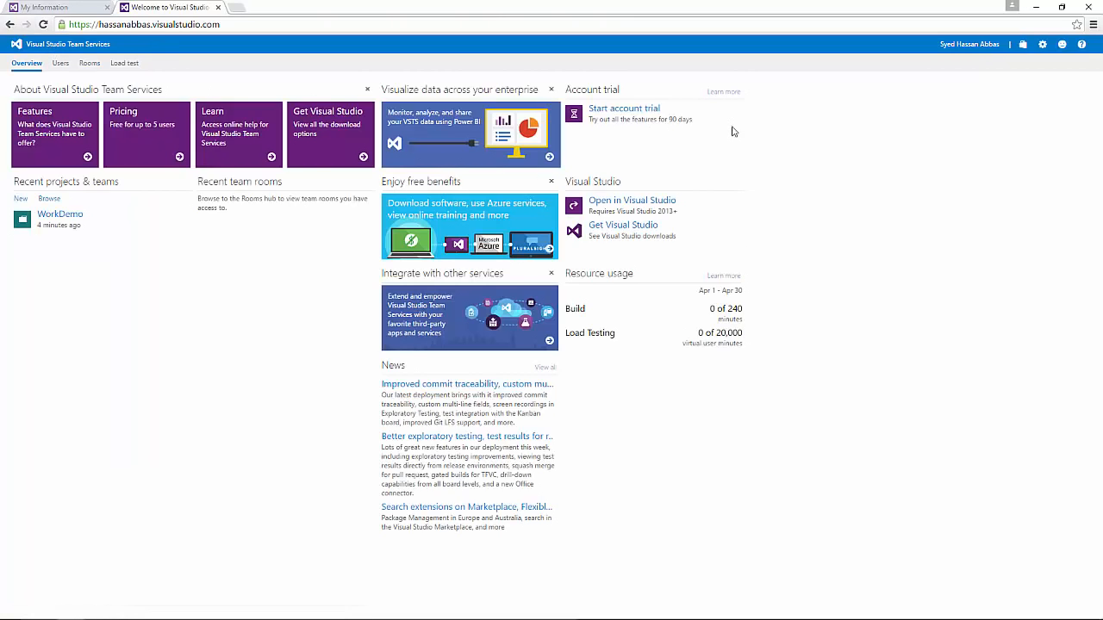
left_click(66, 215)
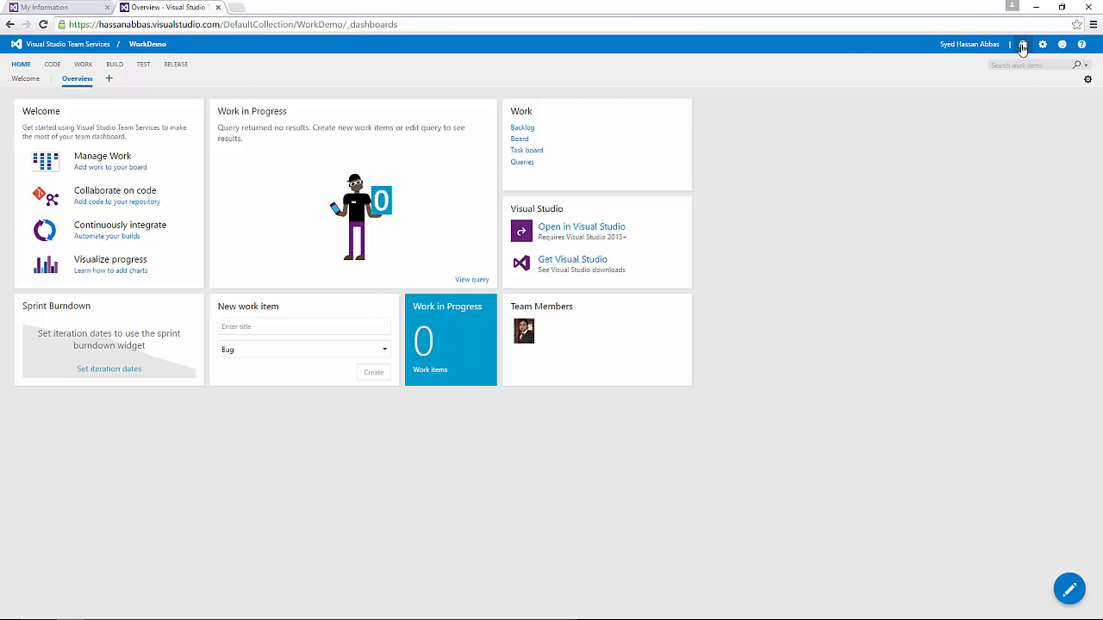
left_click(980, 47)
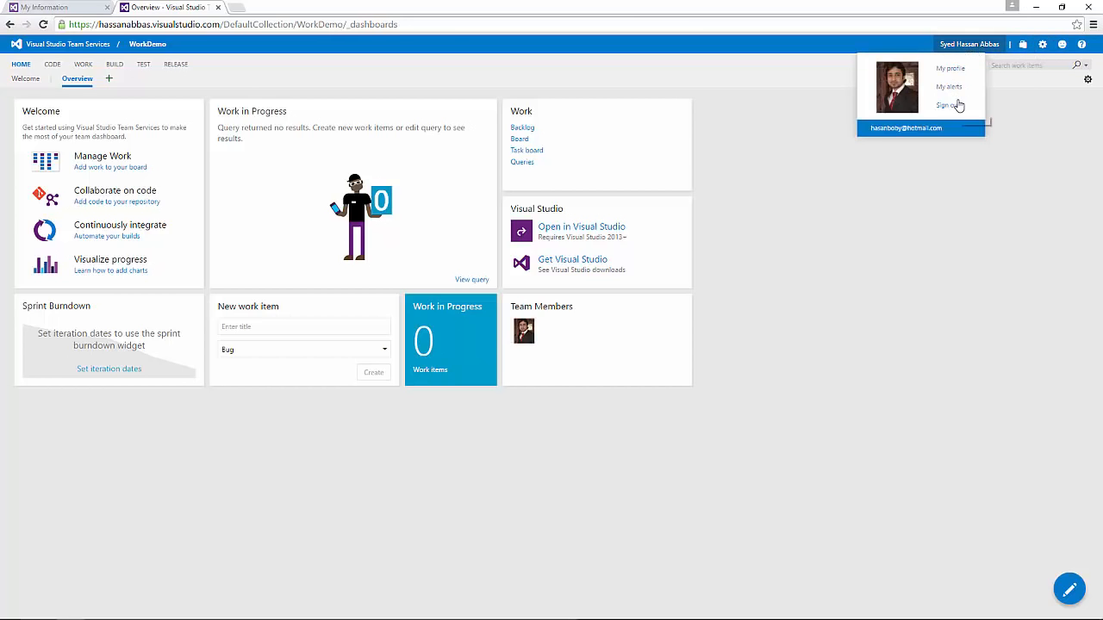
left_click(930, 278)
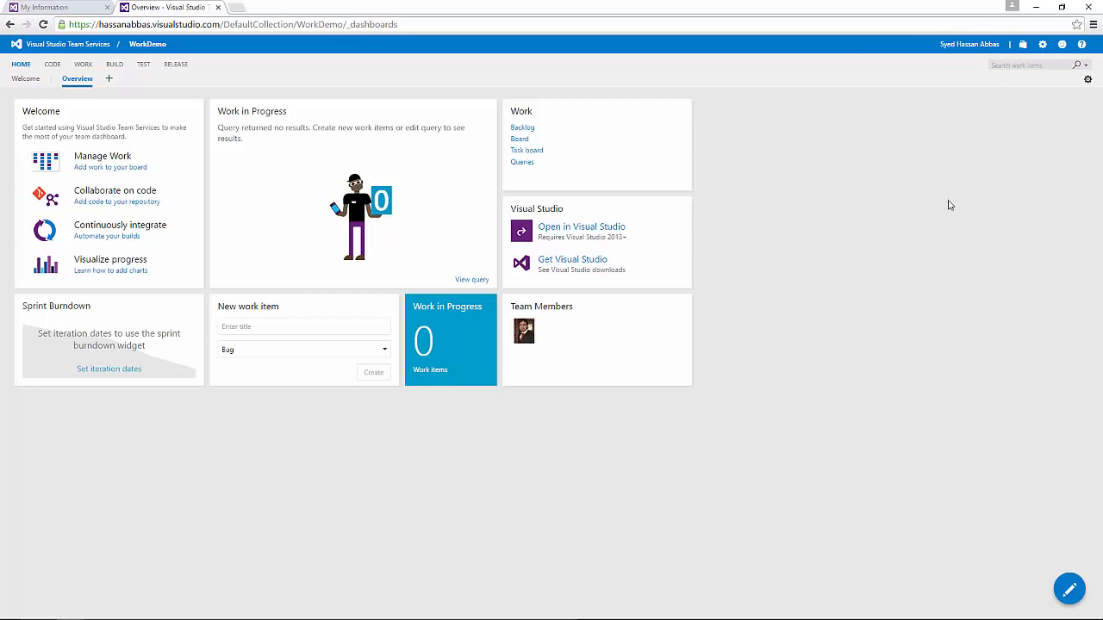
Step: Open My profile, start editing it, and bring up the Profile Image dialog
left_click(989, 50)
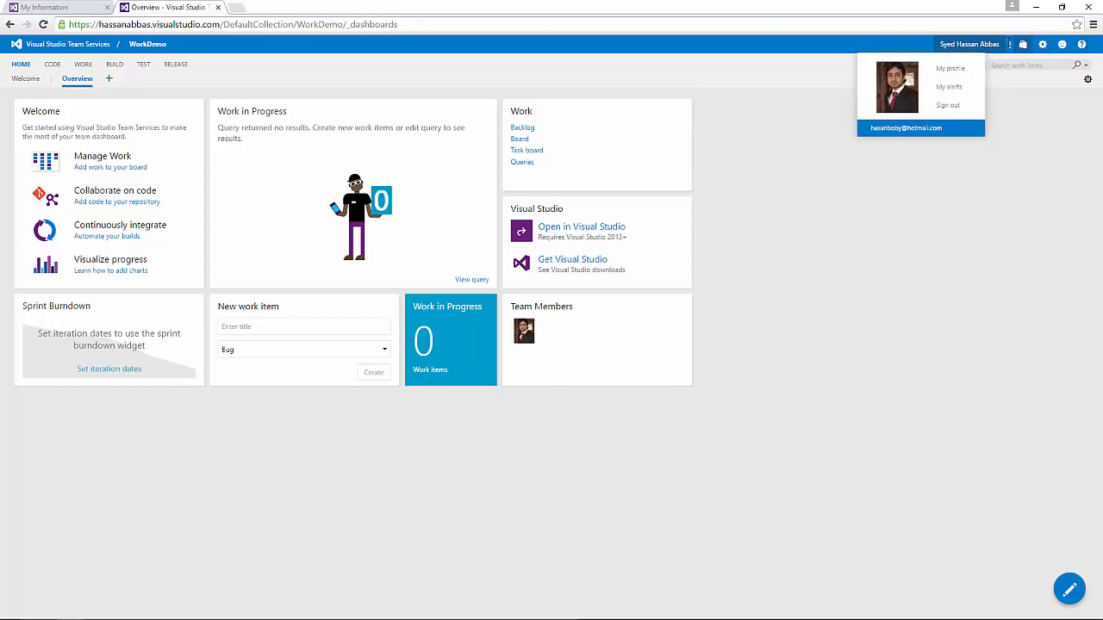
left_click(948, 73)
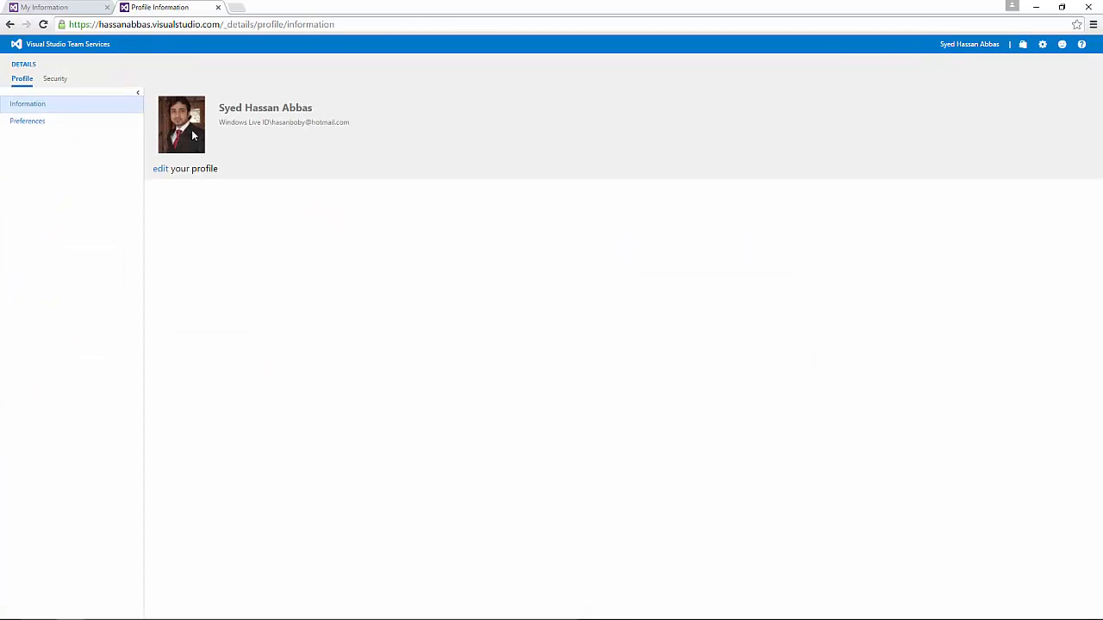
left_click(161, 169)
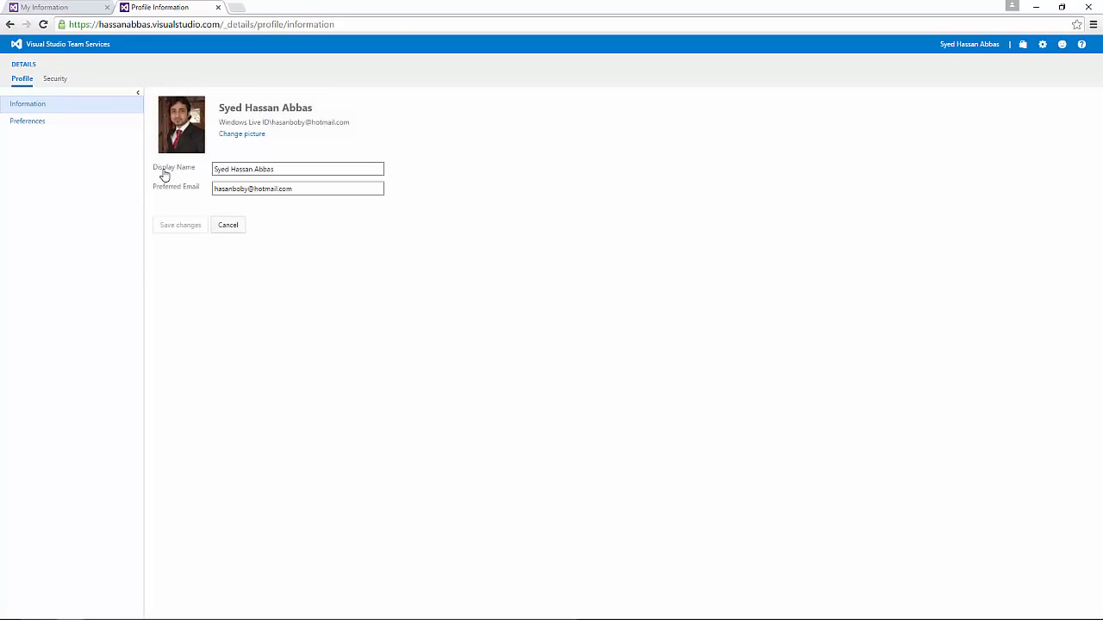
left_click(243, 135)
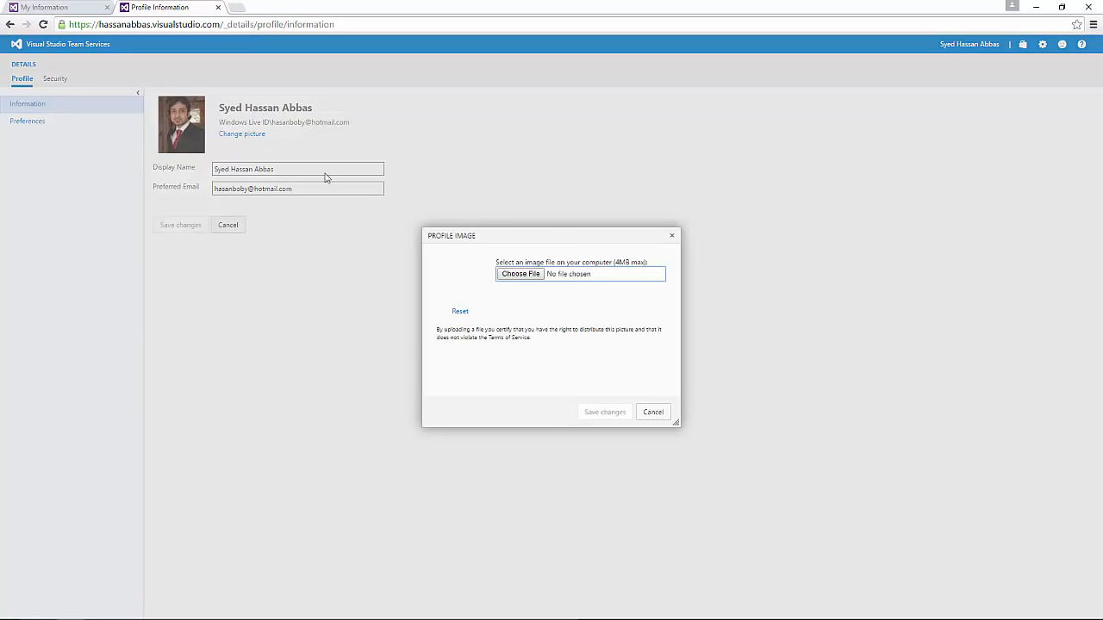
left_click(514, 276)
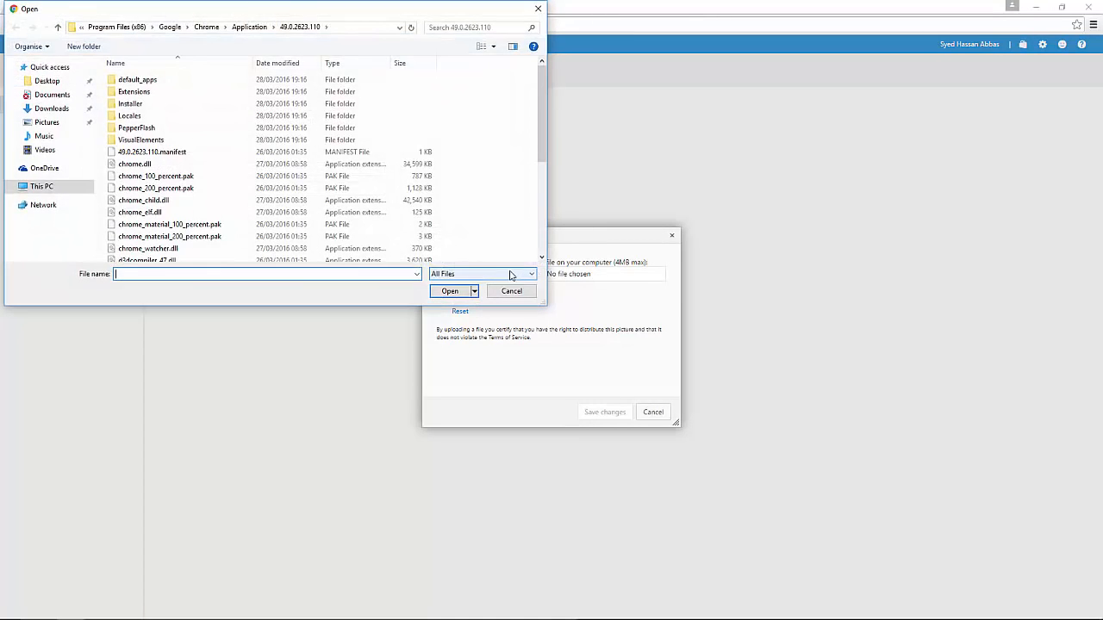
left_click(62, 122)
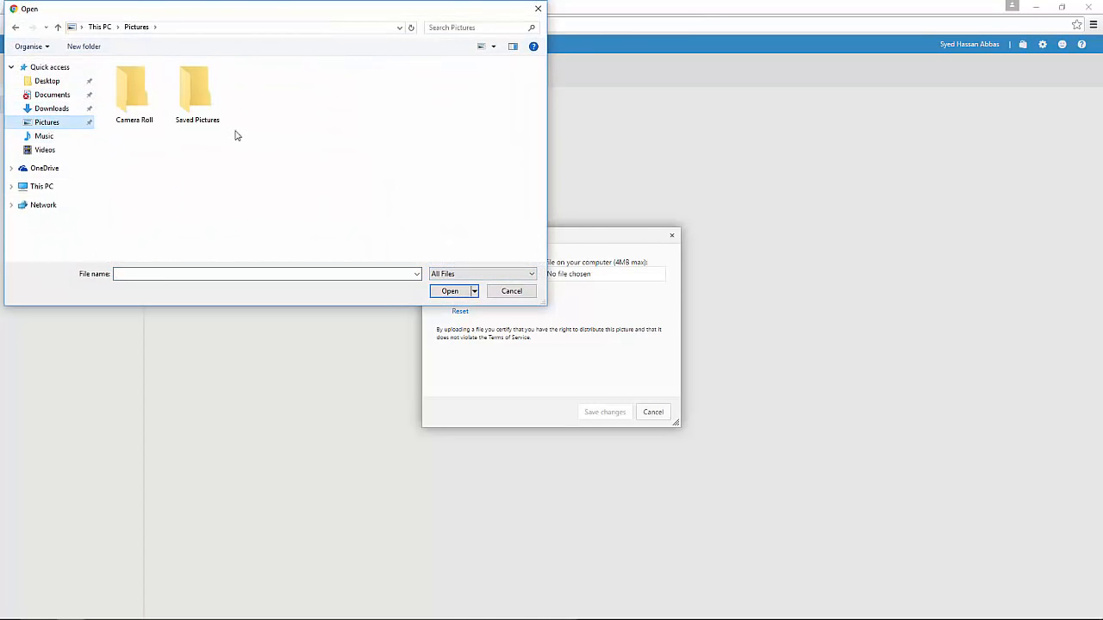
double_click(190, 103)
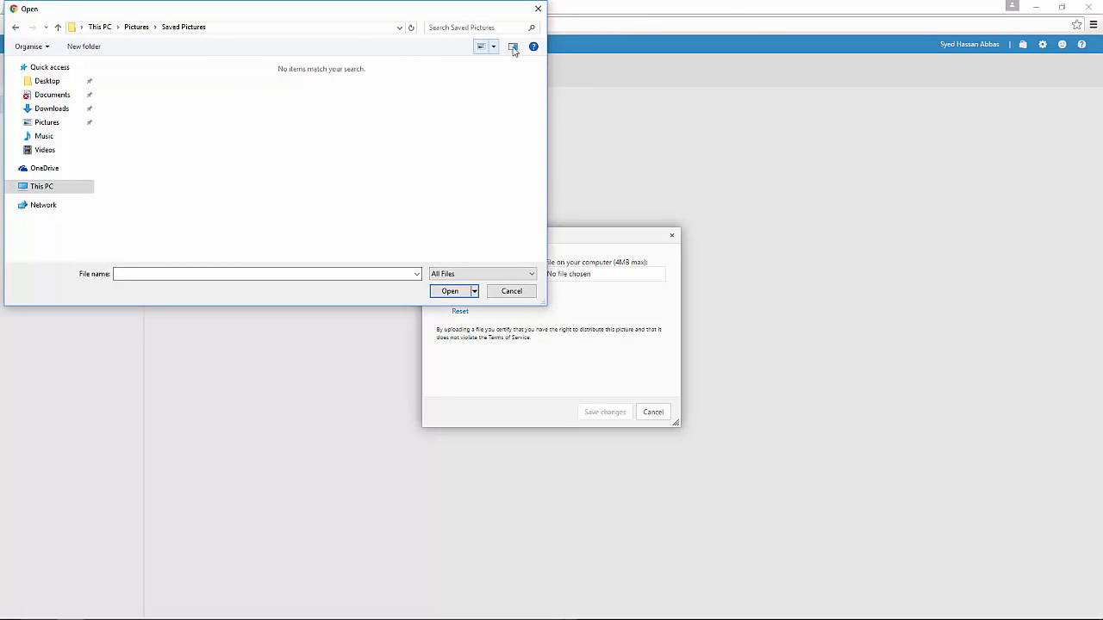
left_click(513, 292)
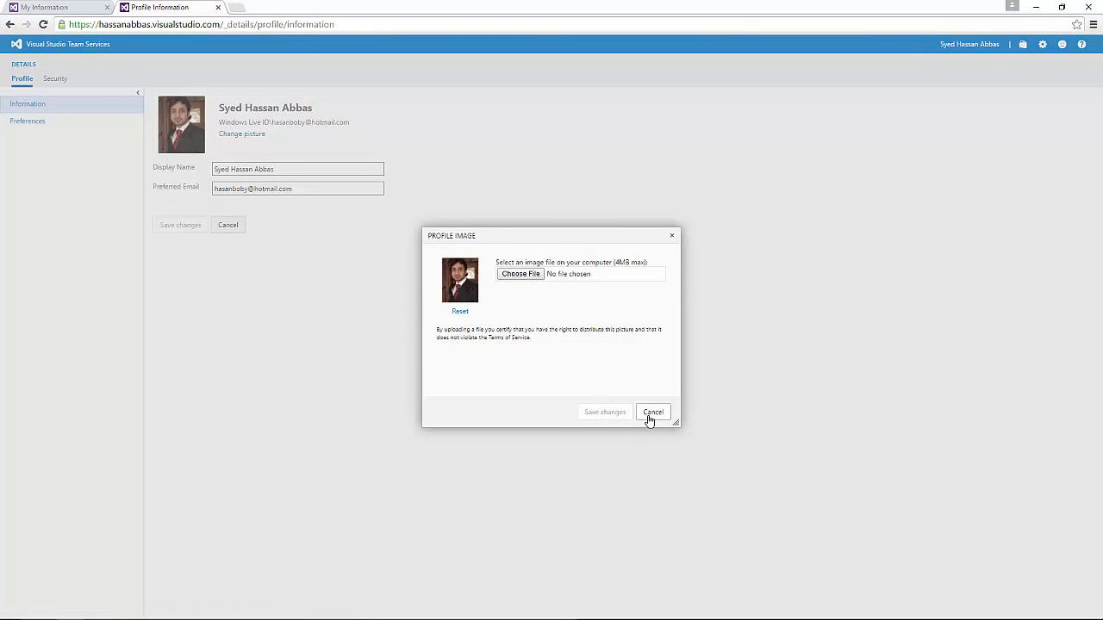
Step: Close the Profile Image dialog, select the Display Name text, then move to Preferred Email
left_click(671, 237)
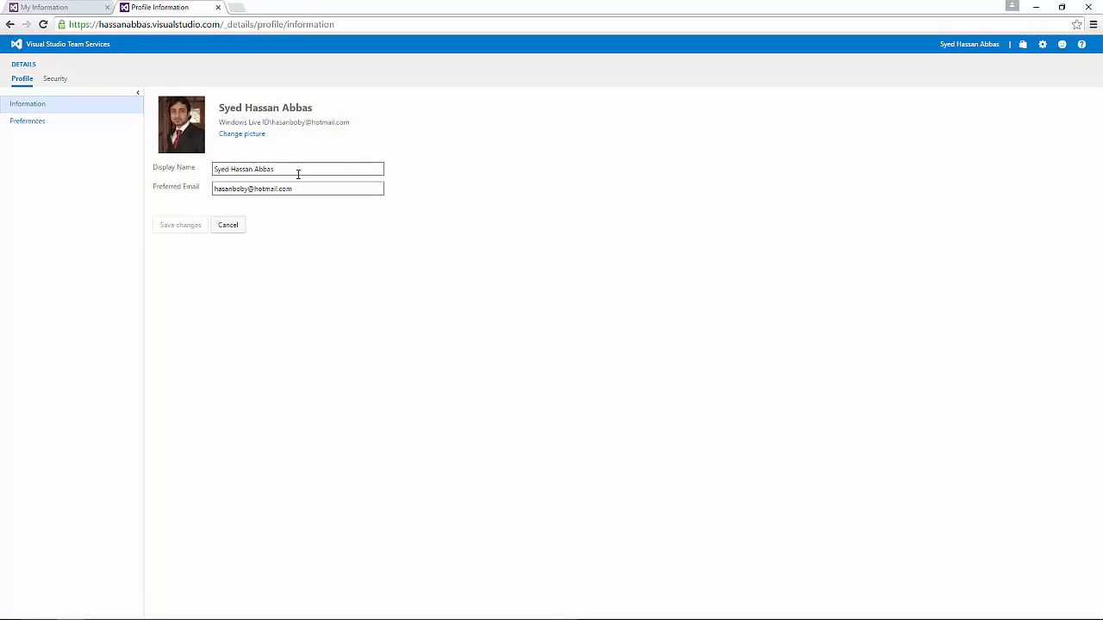
left_click_drag(298, 170, 126, 170)
left_click_drag(318, 172, 20, 172)
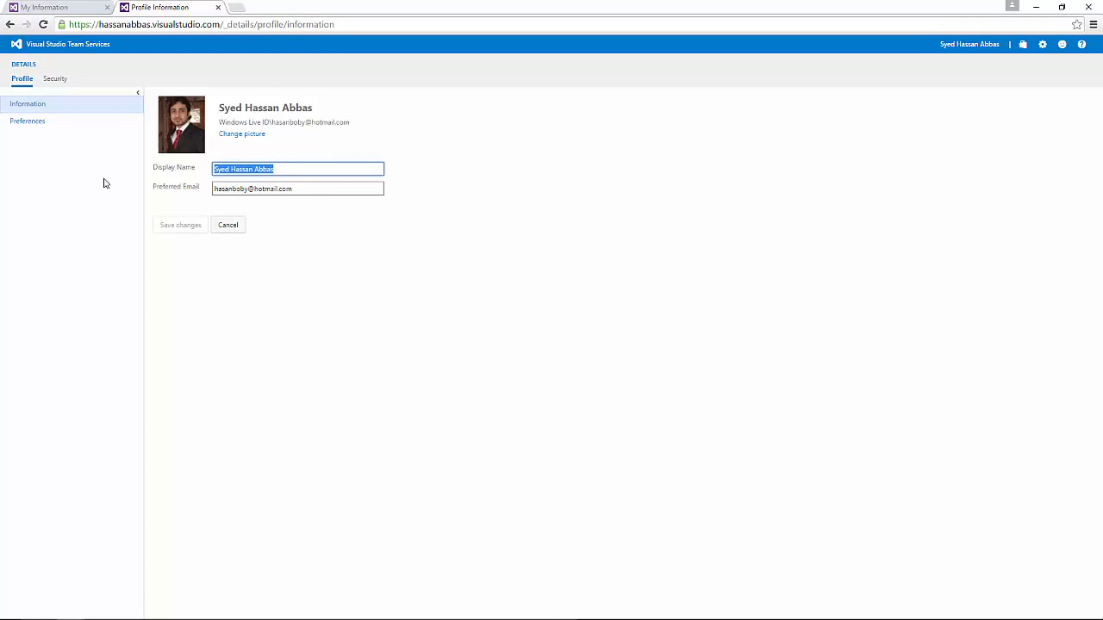
left_click(302, 167)
left_click_drag(296, 169, 50, 162)
left_click_drag(286, 169, 43, 167)
left_click_drag(293, 169, 1, 177)
left_click(313, 171)
left_click_drag(314, 172, 23, 189)
left_click(296, 174)
left_click_drag(308, 167, 74, 177)
left_click(347, 190)
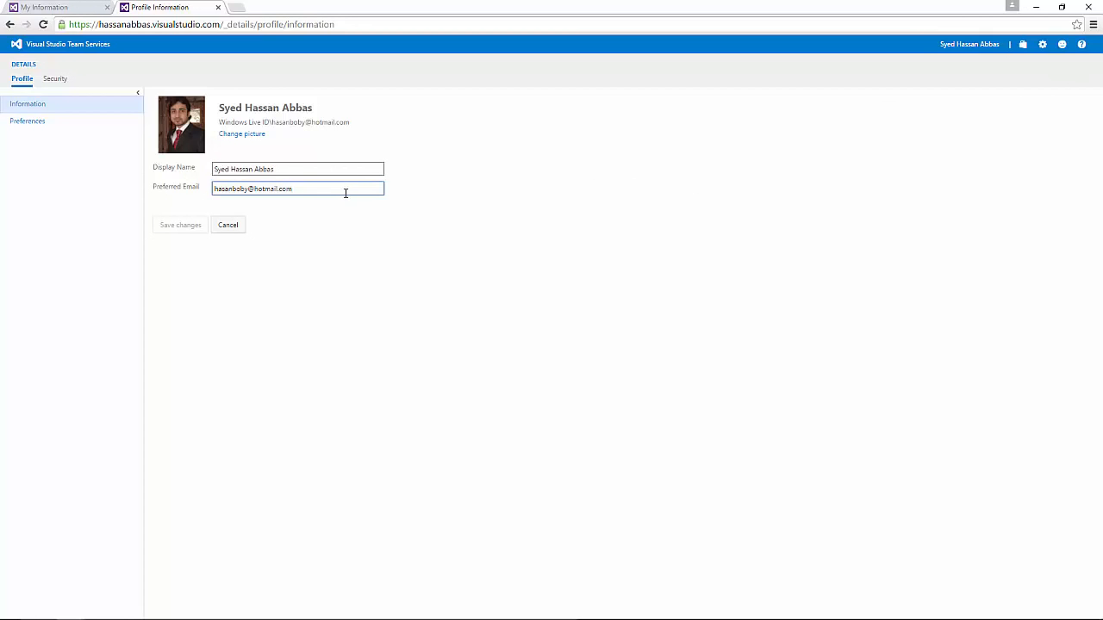
left_click_drag(334, 189, 7, 246)
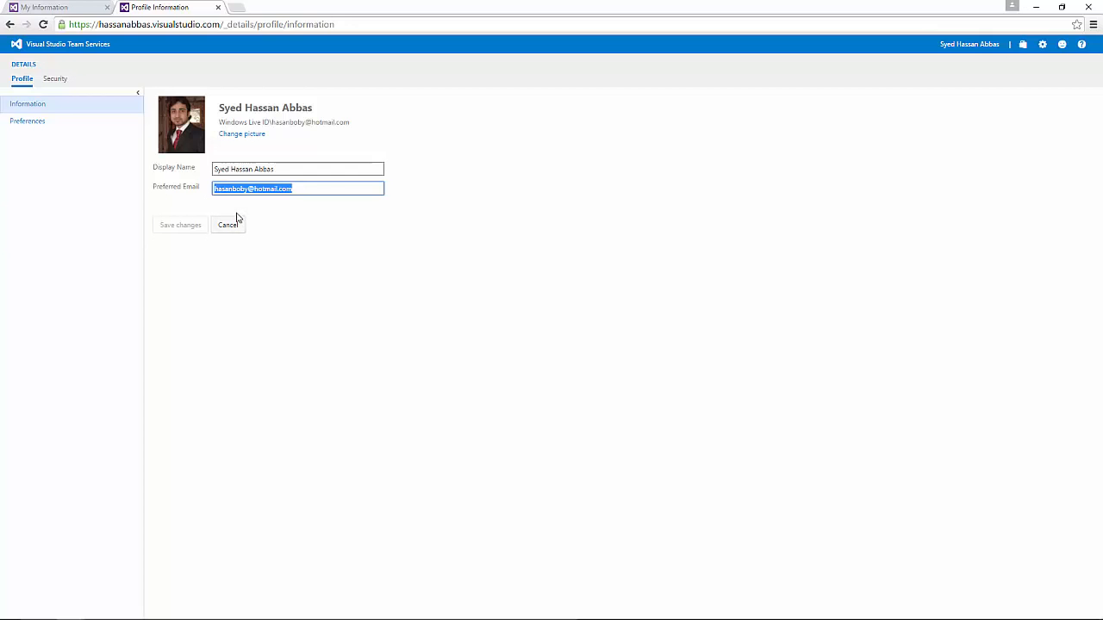
left_click_drag(301, 191, 5, 215)
left_click(307, 188)
Step: View the Profile Preferences page, then switch to the My Information browser tab
left_click(32, 123)
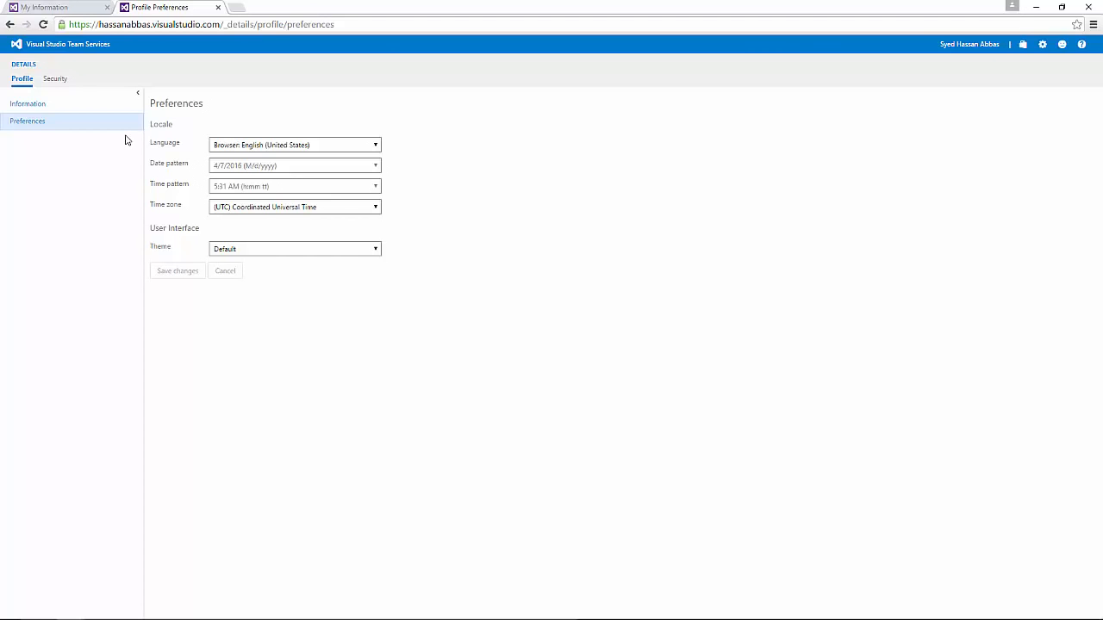
left_click(69, 7)
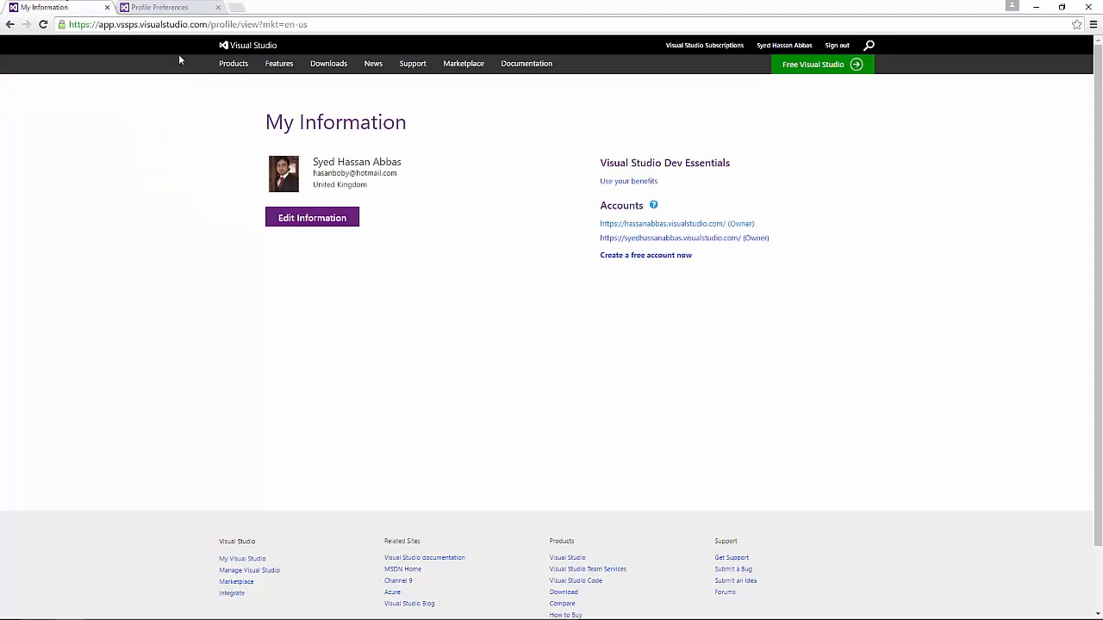
Step: Switch back to the Profile Preferences browser tab showing Theme set to Default
left_click(173, 5)
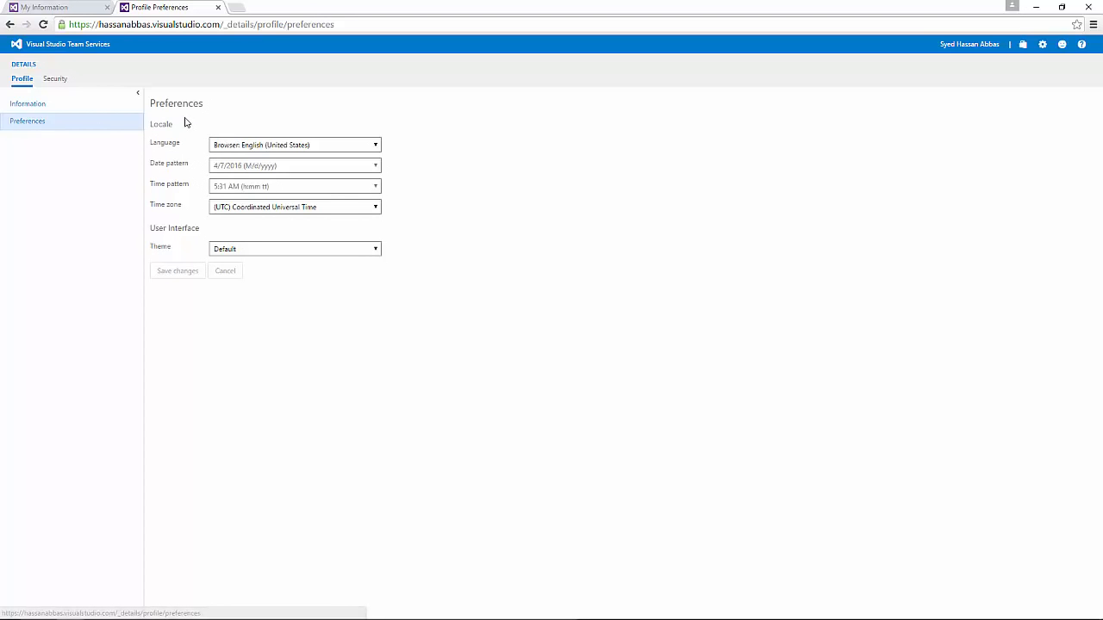
left_click_drag(164, 104, 204, 104)
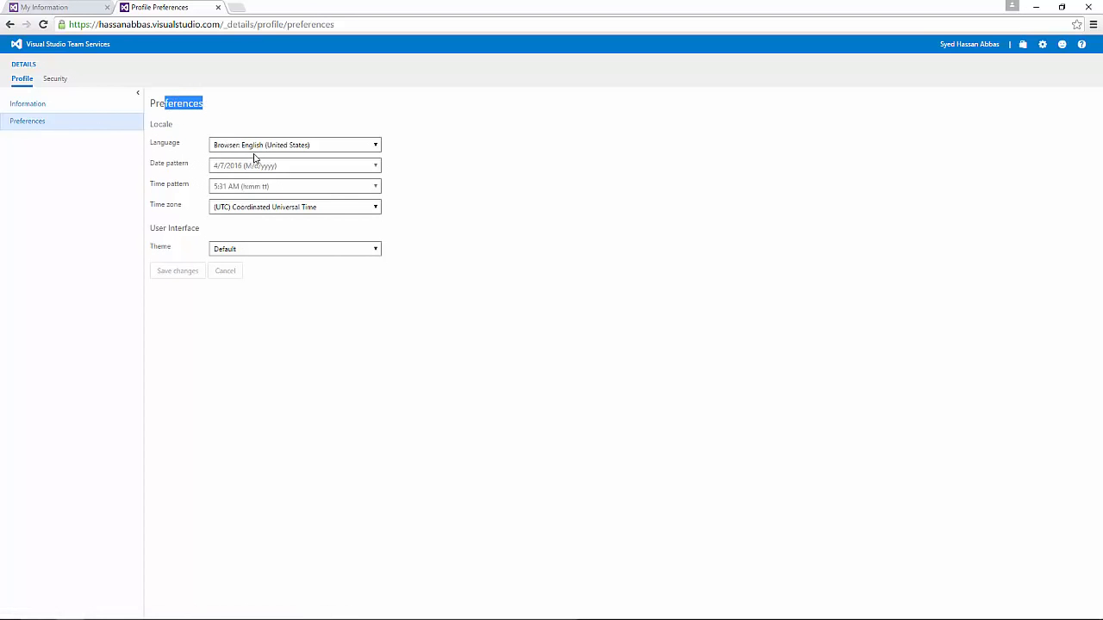
left_click(253, 148)
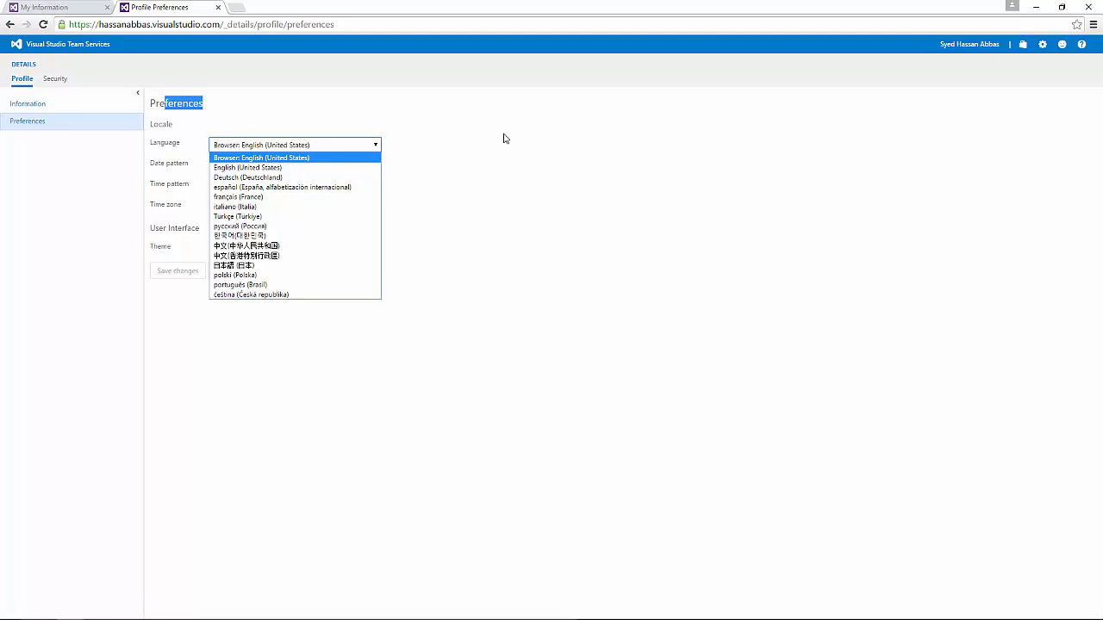
left_click(436, 153)
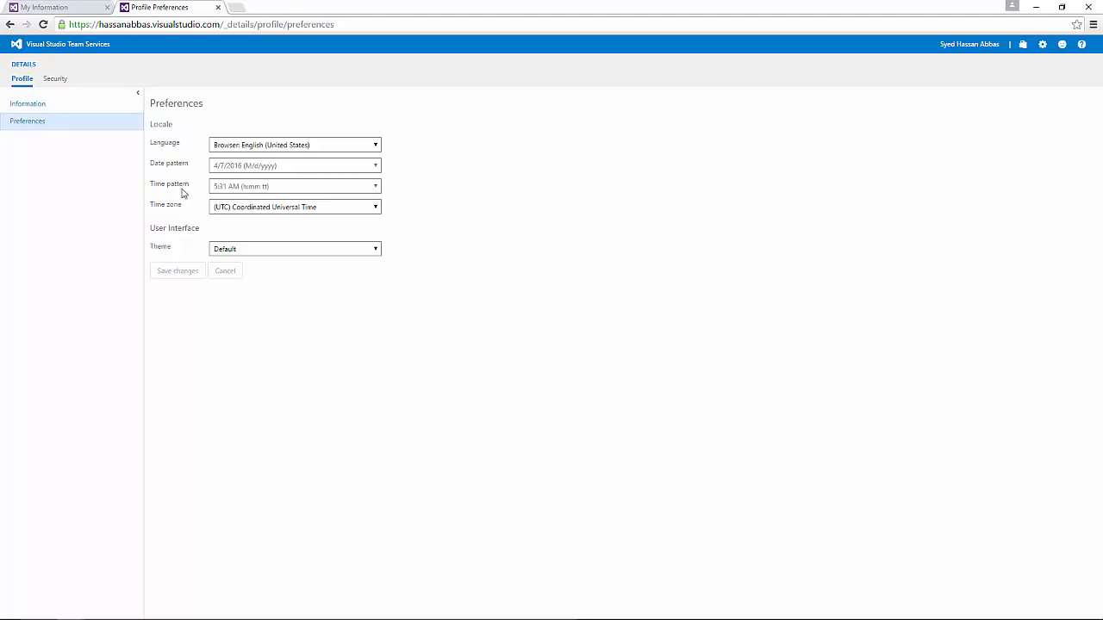
left_click(375, 209)
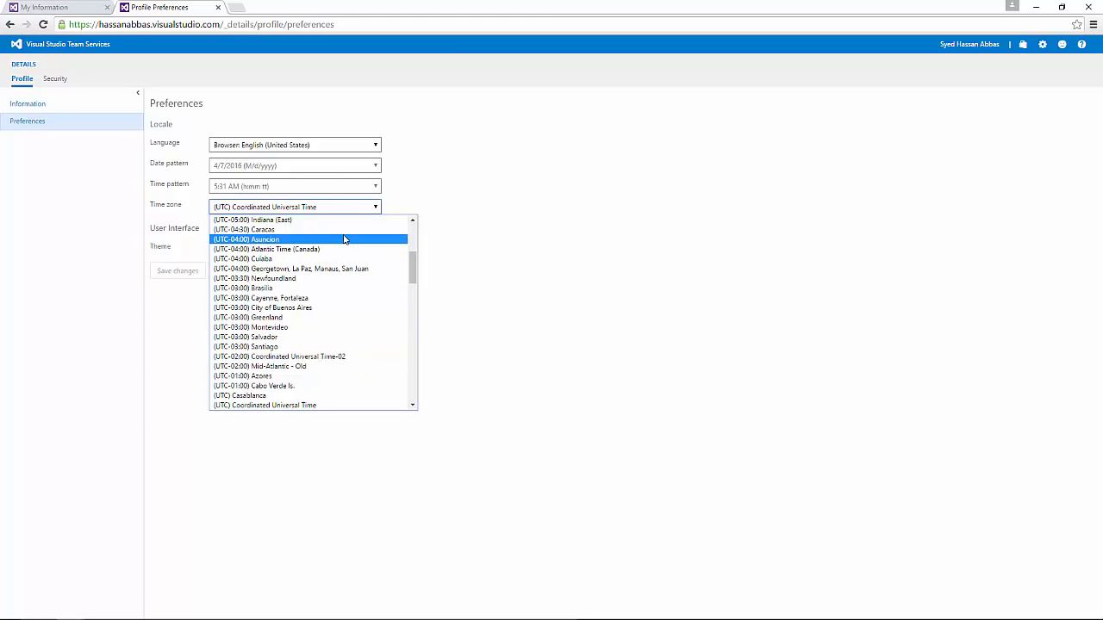
left_click(850, 553)
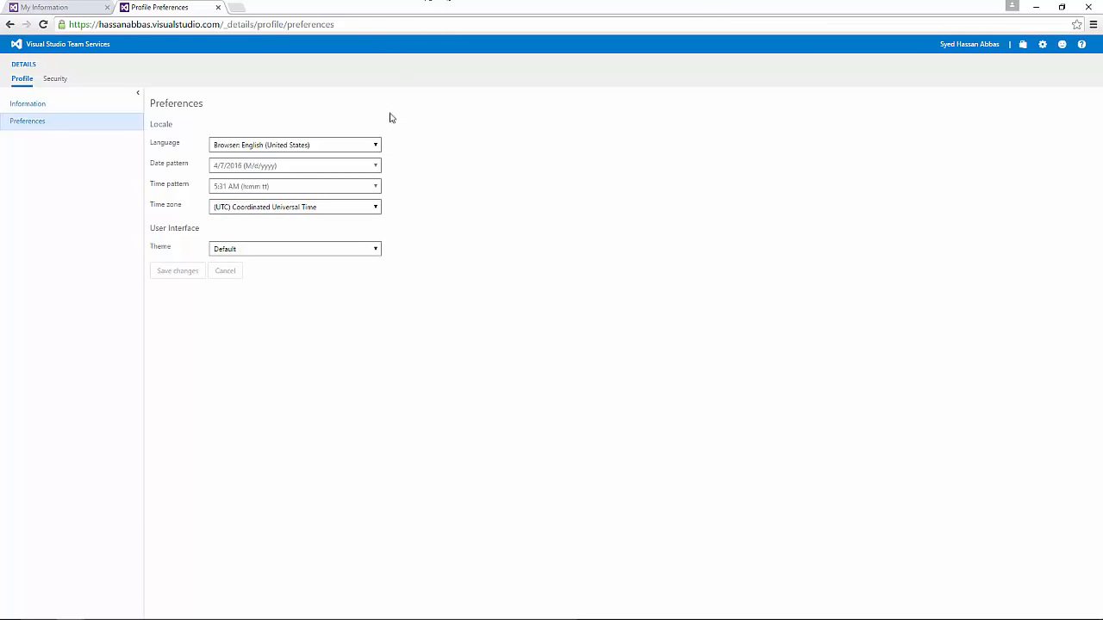
left_click(343, 210)
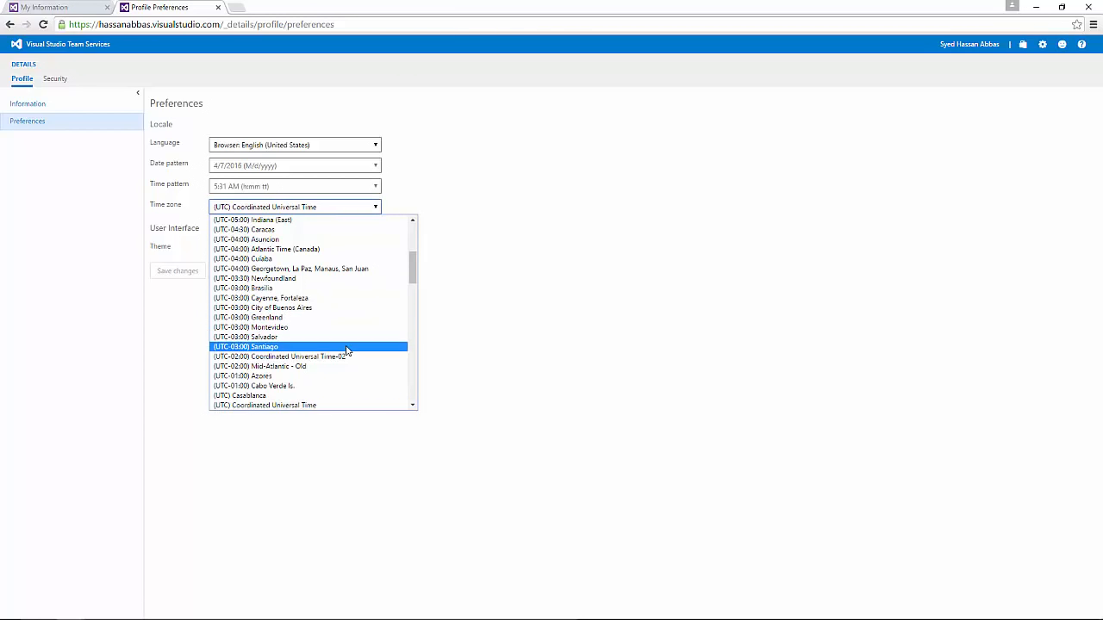
left_click(428, 176)
left_click(329, 211)
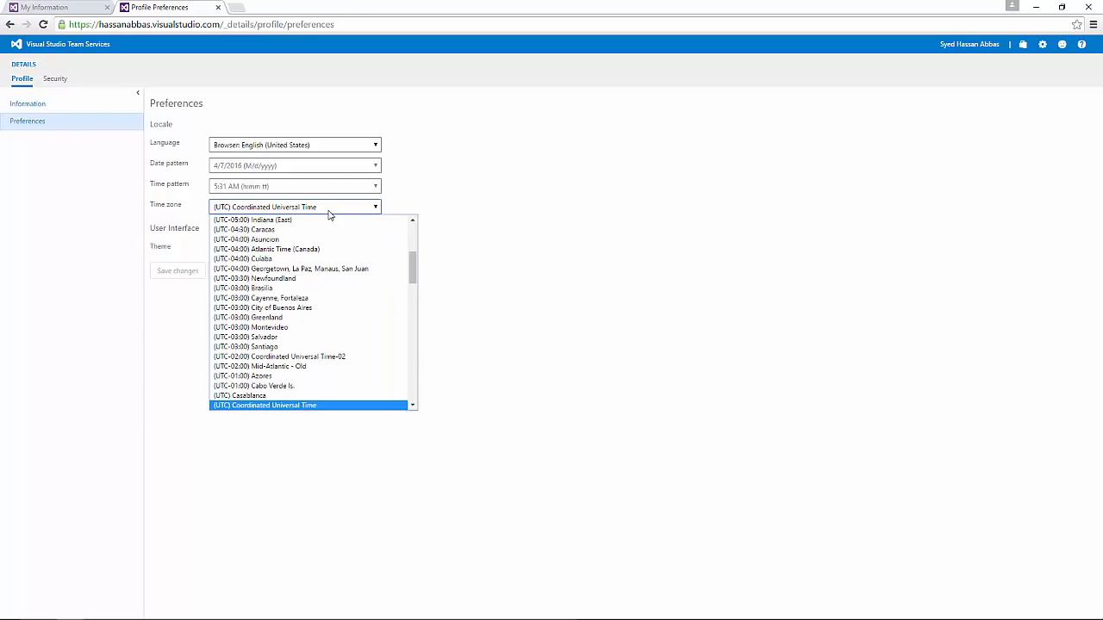
left_click(568, 214)
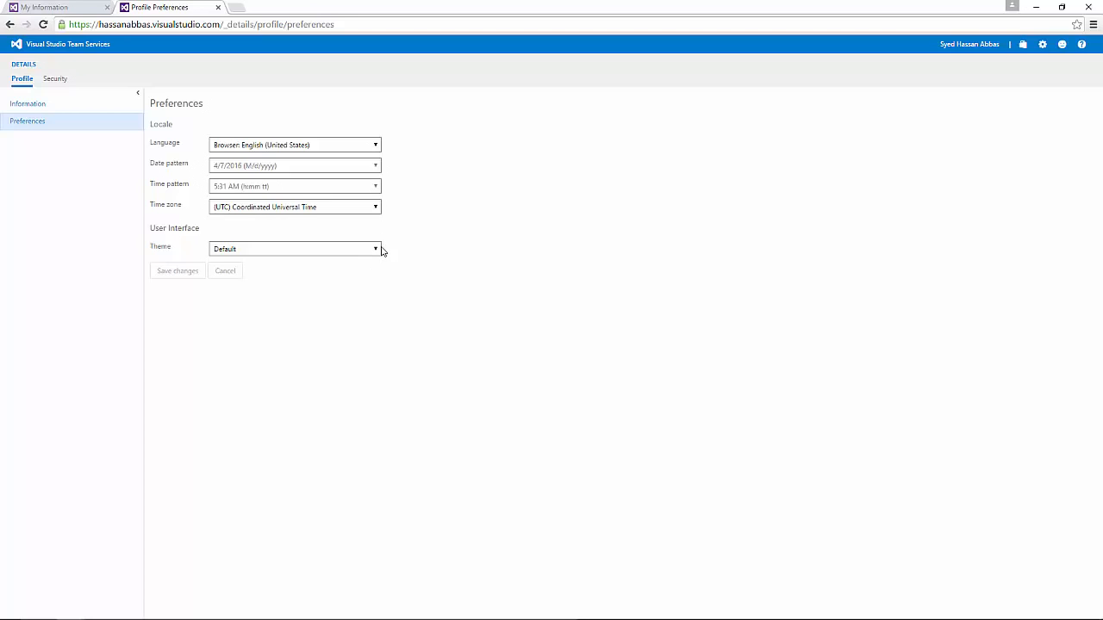
left_click(363, 208)
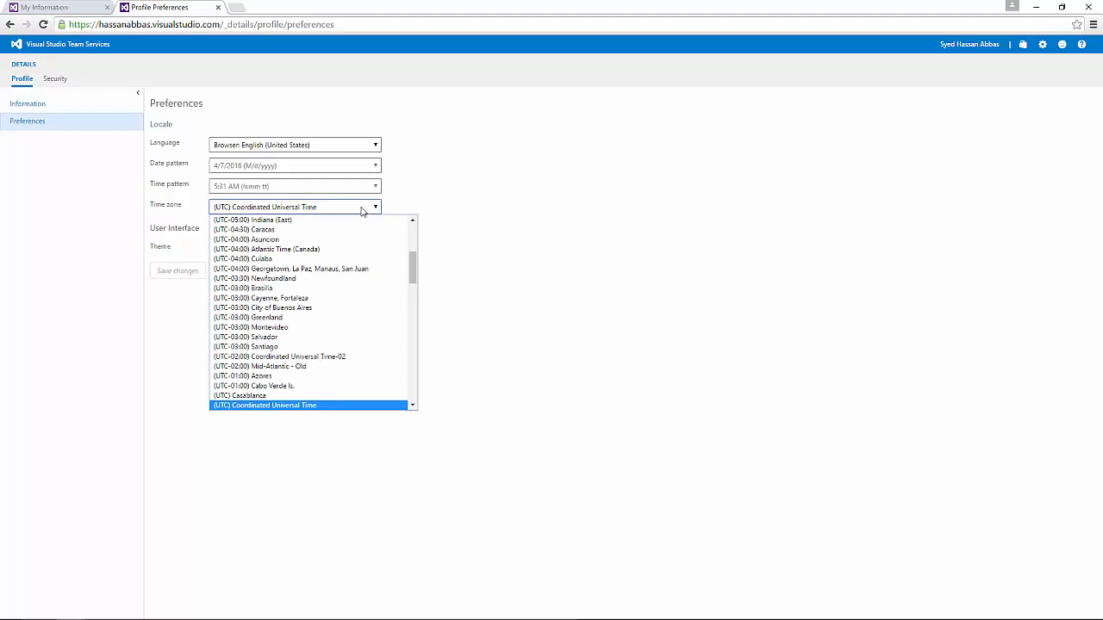
Step: Choose High contrast in the Theme dropdown and save the preferences
left_click(603, 261)
left_click(338, 249)
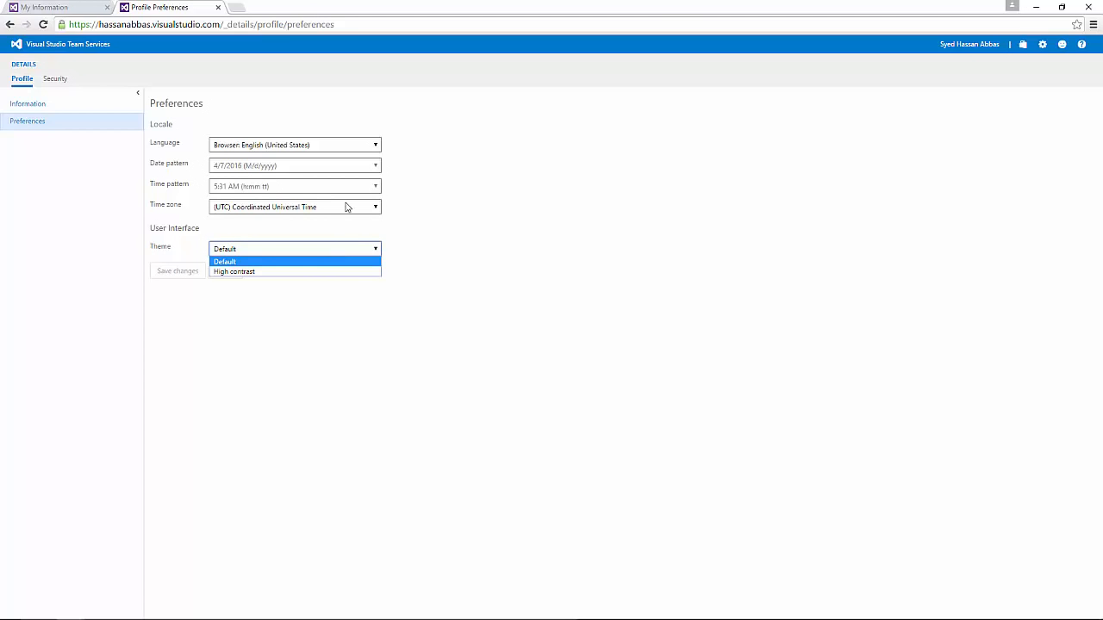
left_click(581, 184)
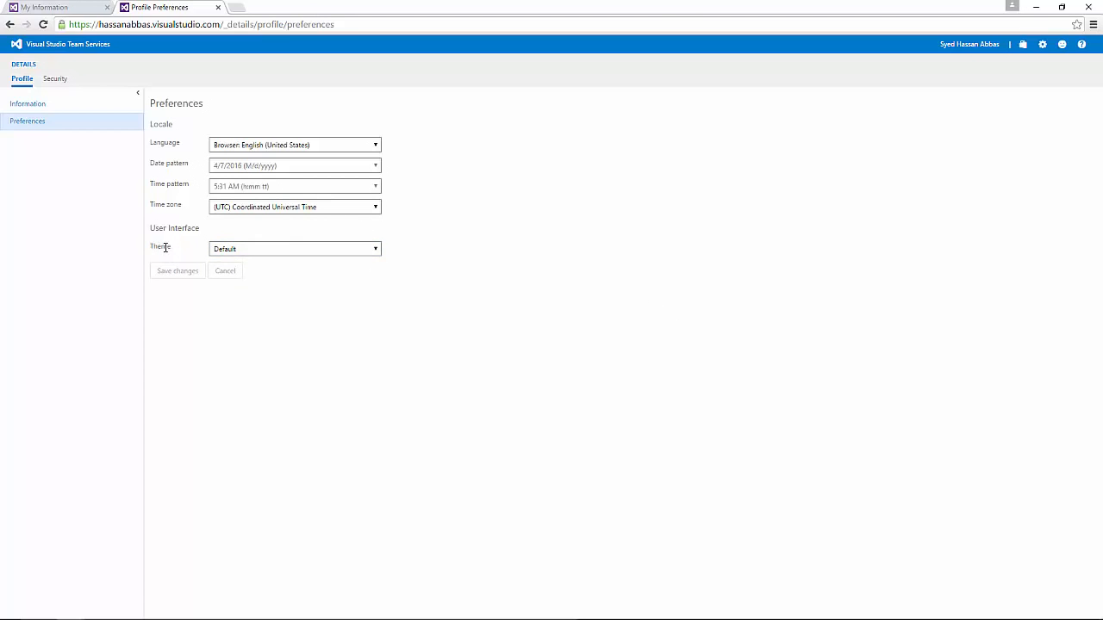
left_click_drag(160, 247, 245, 251)
left_click(247, 249)
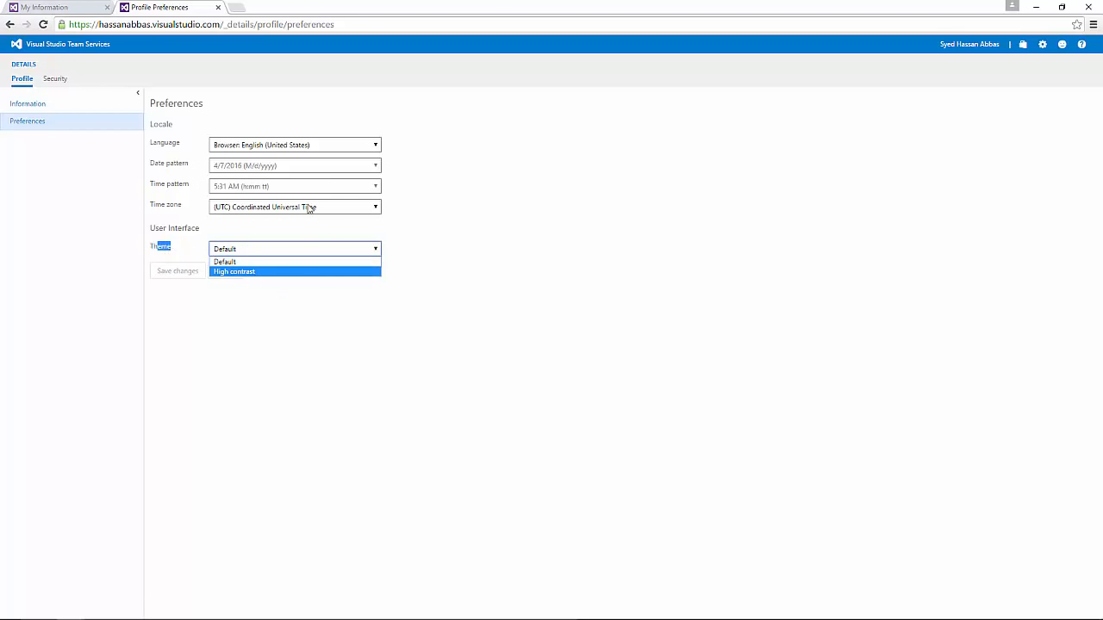
left_click(508, 216)
left_click(254, 254)
left_click(231, 272)
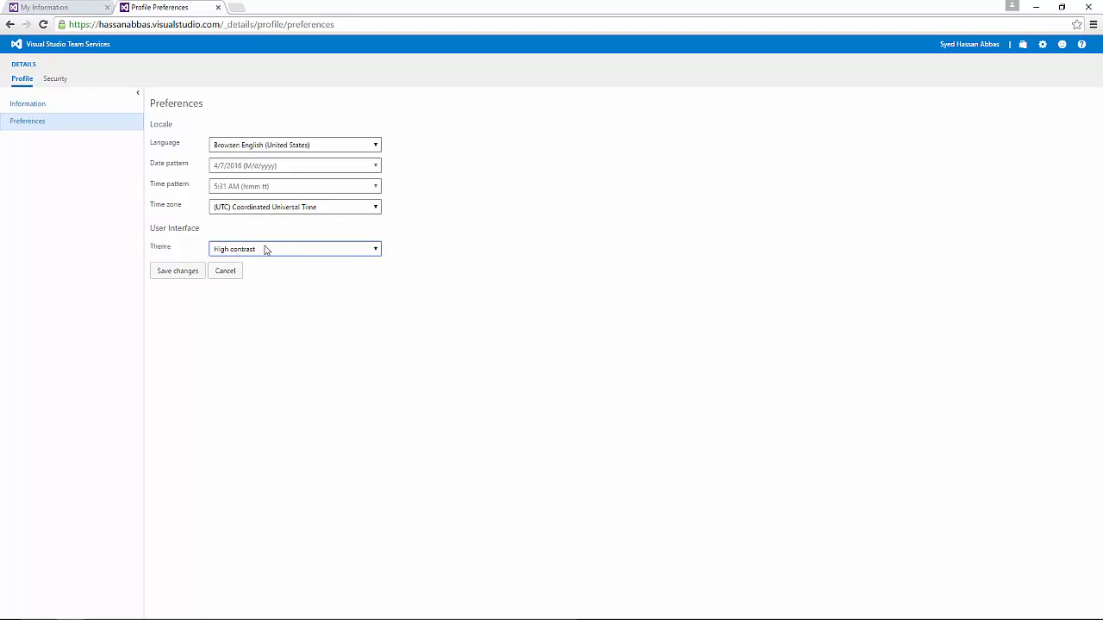
left_click(176, 273)
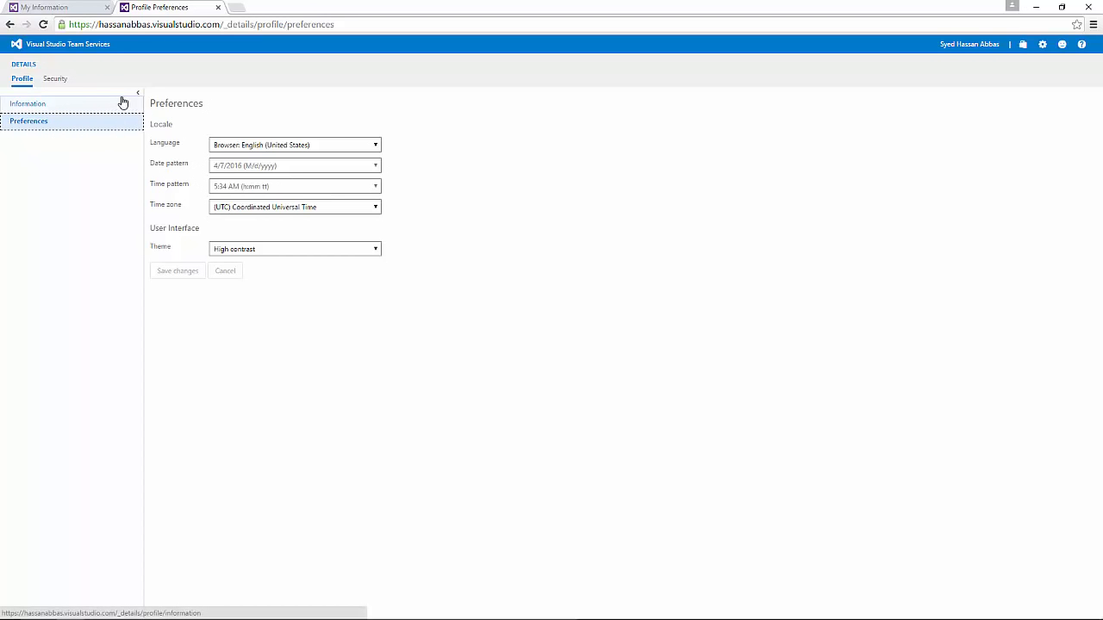
Step: Go to the account home page and open the WorkDemo project
left_click(61, 44)
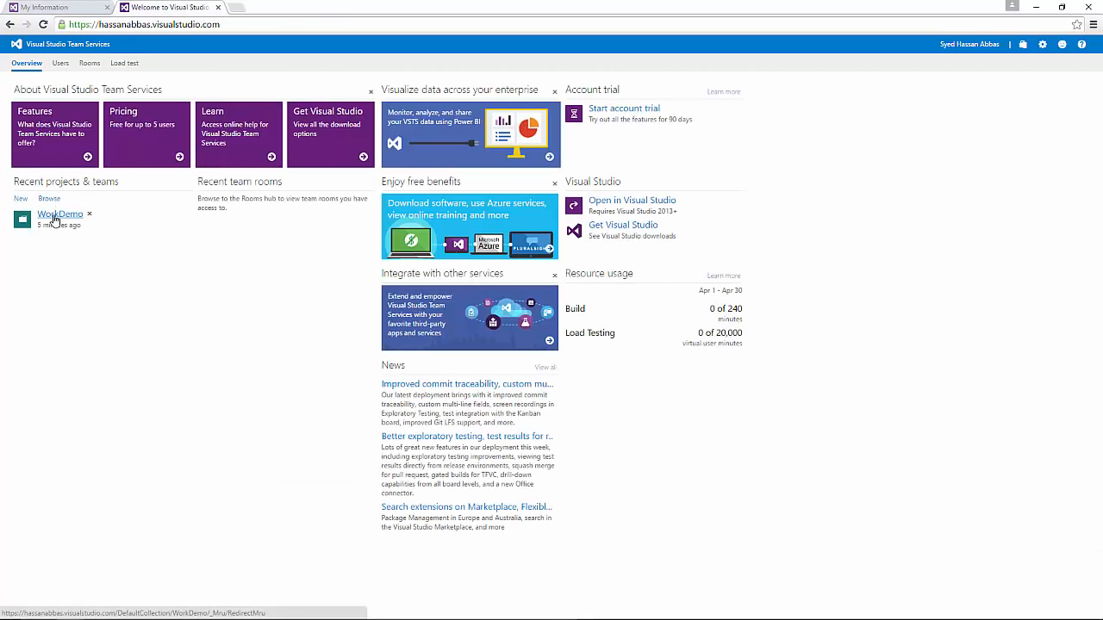
left_click(58, 215)
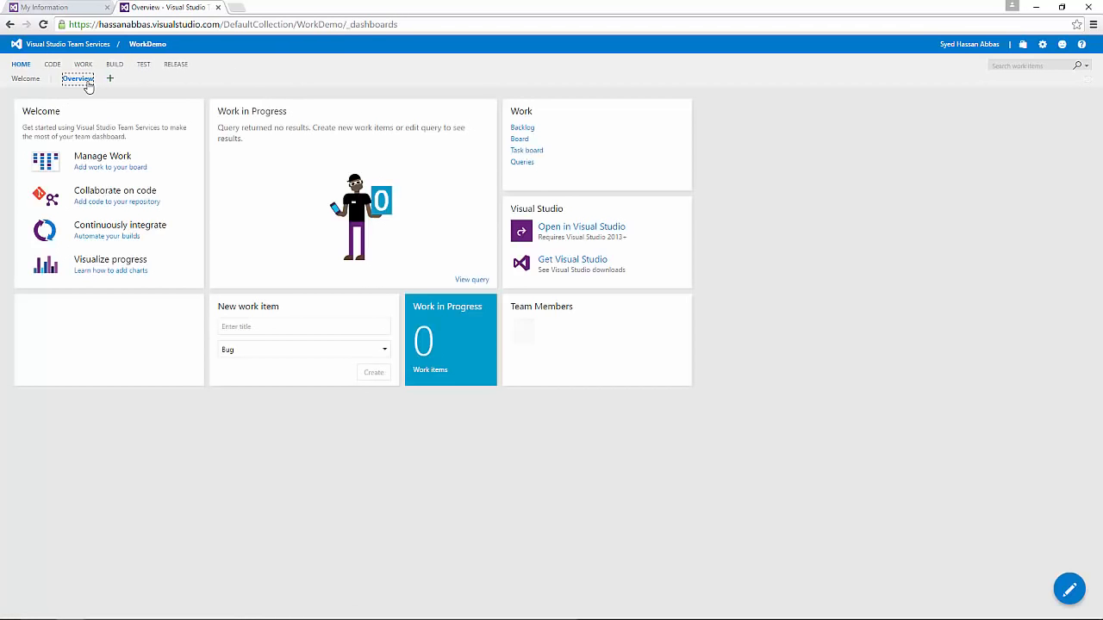
left_click(74, 80)
left_click(27, 79)
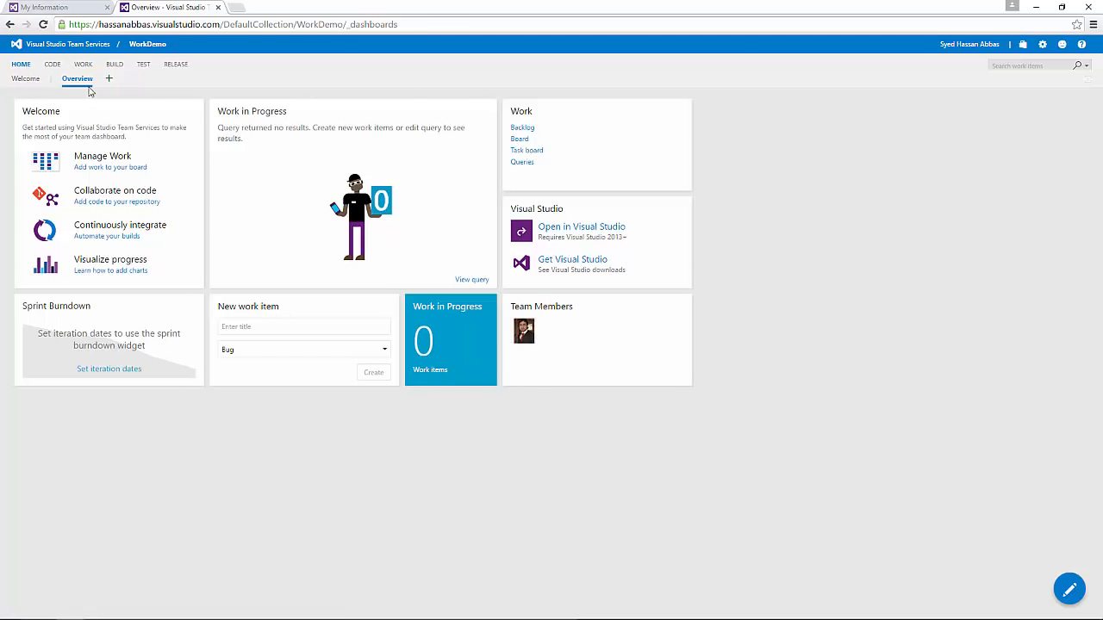
Step: Open WorkDemo's administration settings in a new tab, then return to the account home page
left_click(1042, 45)
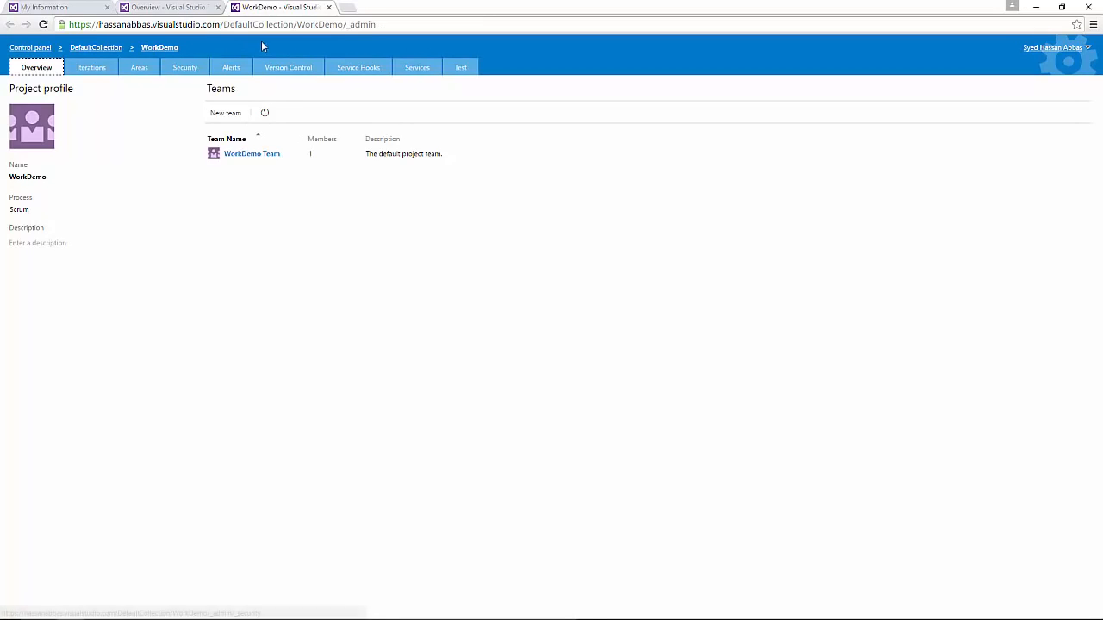
left_click(182, 8)
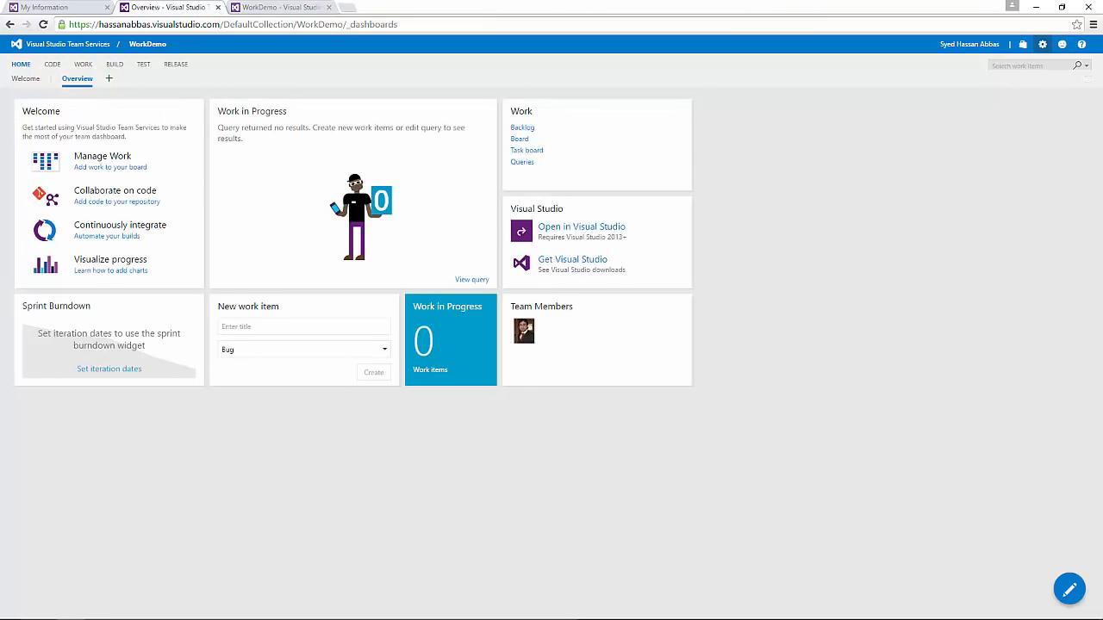
left_click(1004, 45)
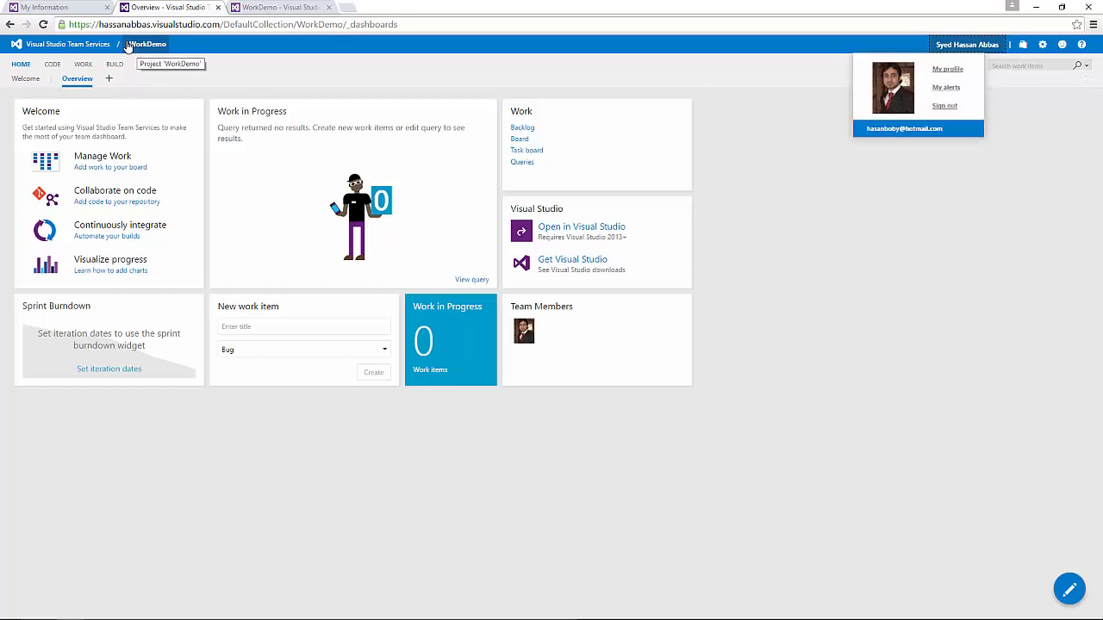
left_click(77, 48)
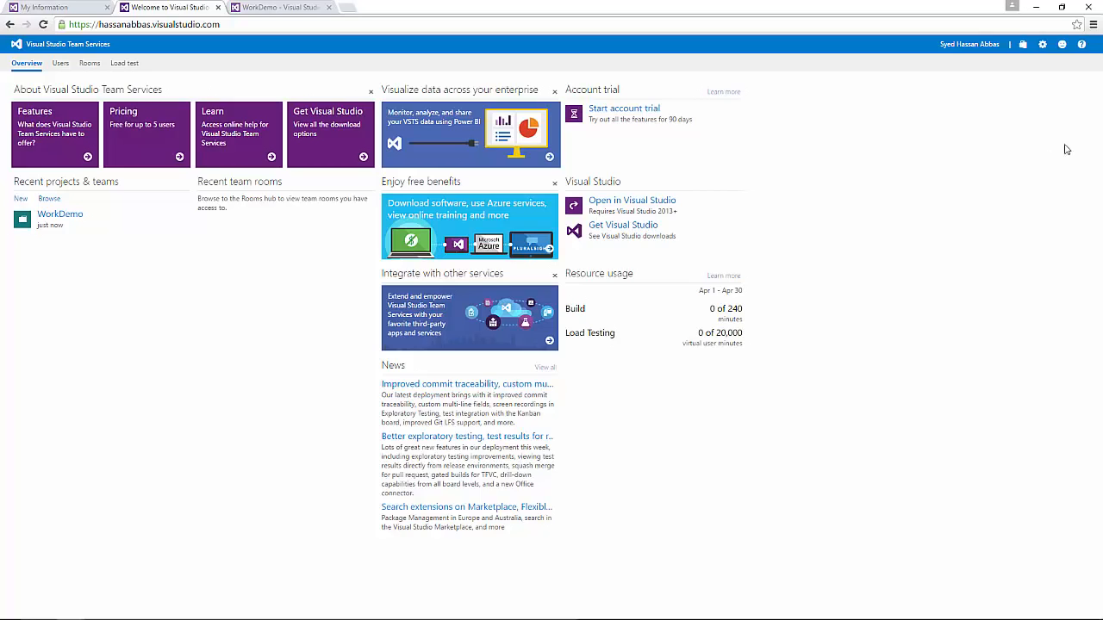
Step: Reopen the WorkDemo project dashboard from the account home page
left_click(981, 46)
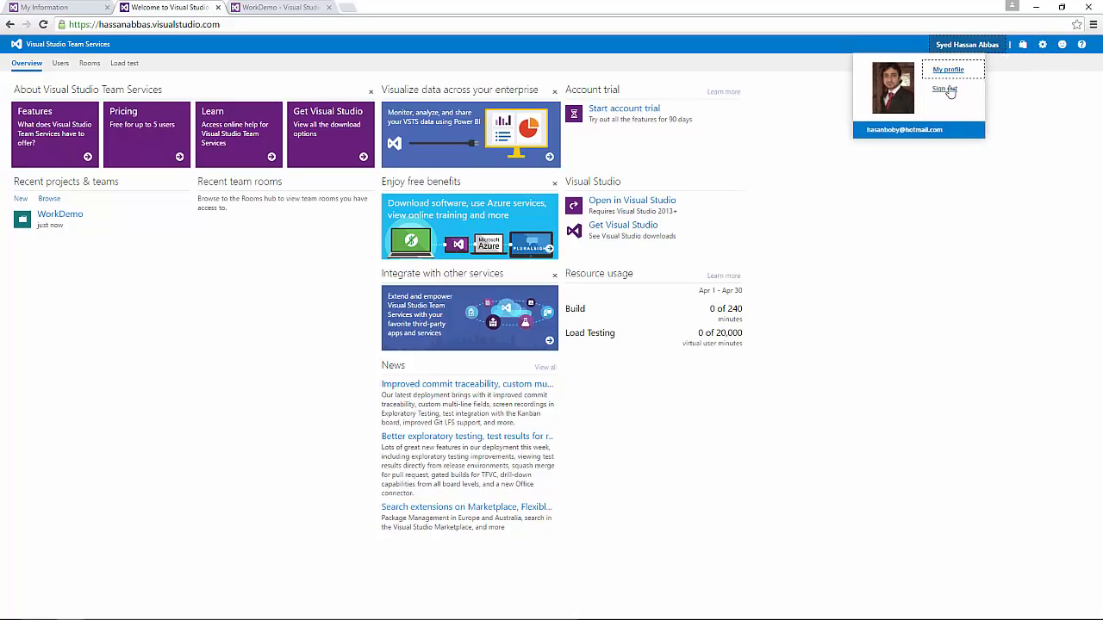
left_click(946, 88)
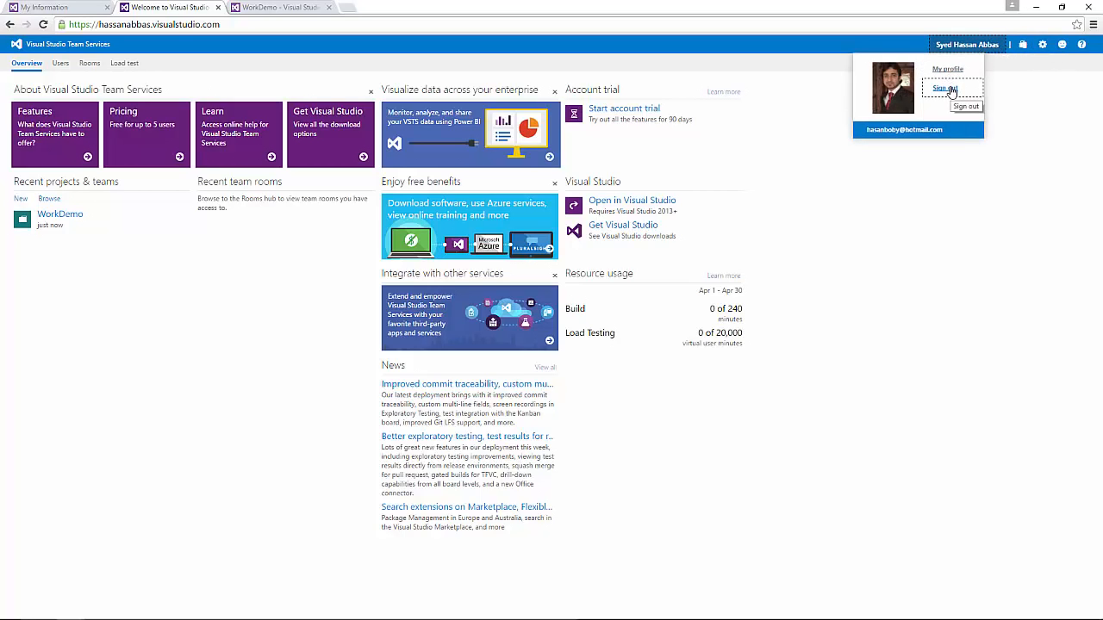
left_click(60, 219)
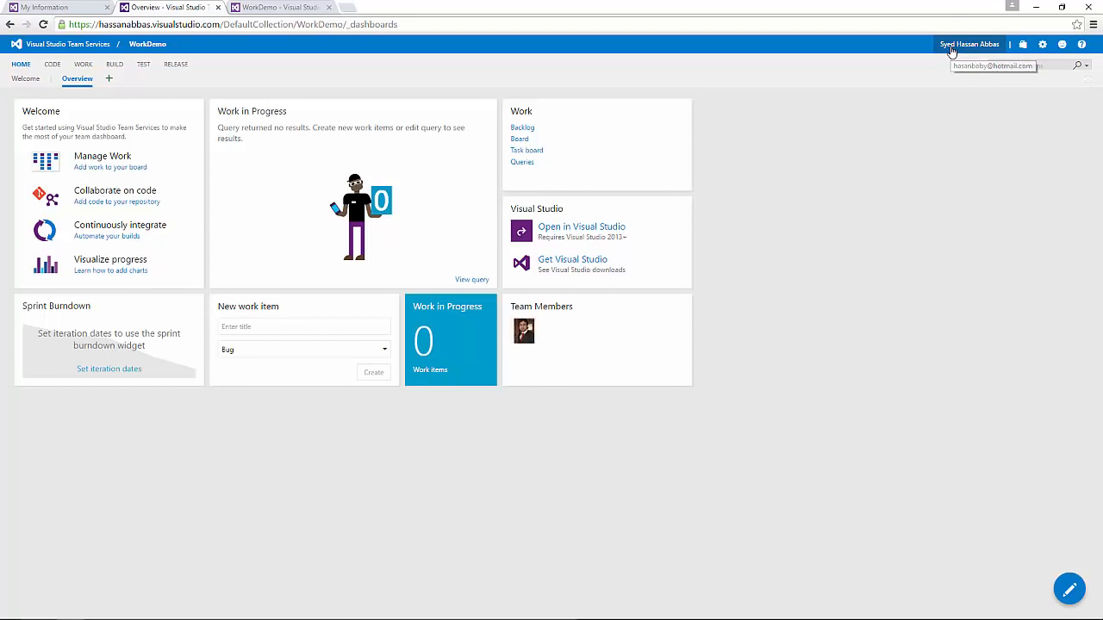
Step: Change the profile Preferences theme from High contrast to Default and save it
left_click(951, 48)
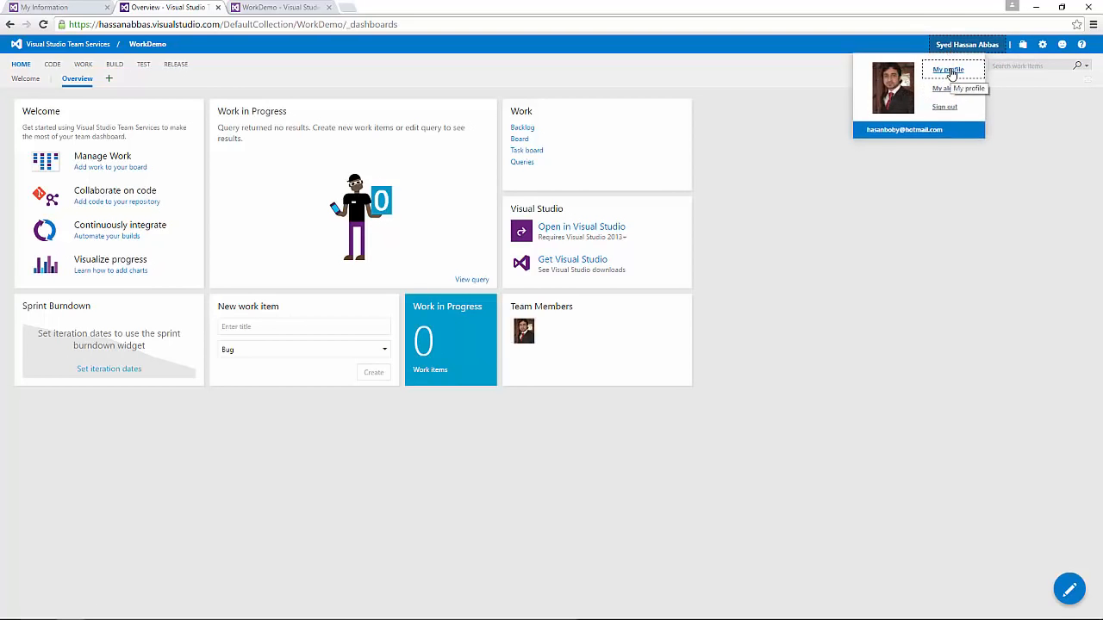
left_click(951, 74)
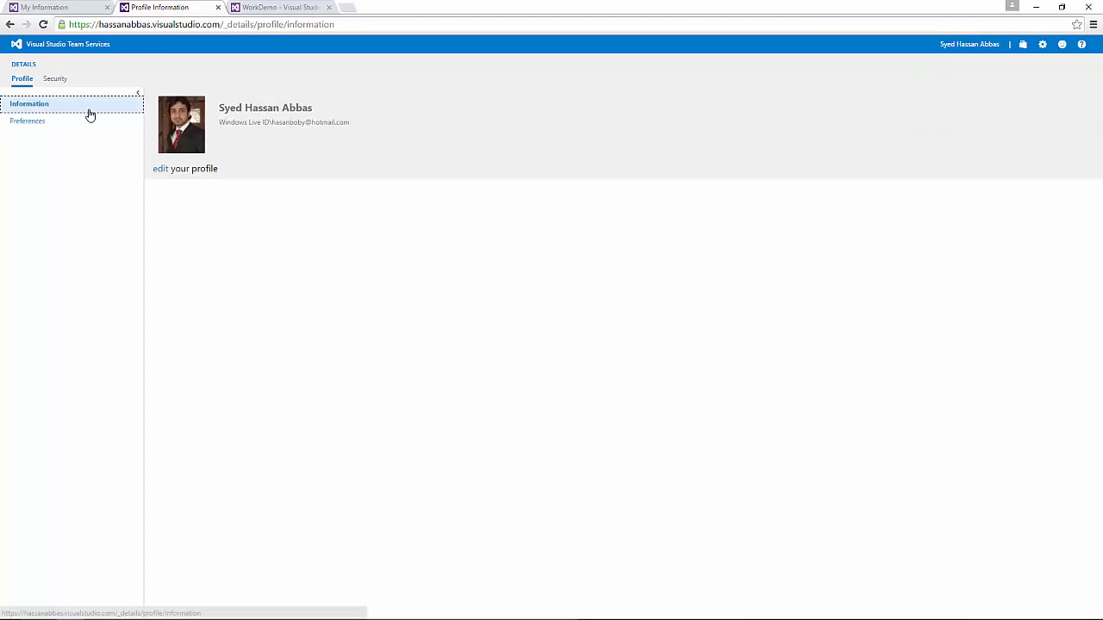
left_click(32, 123)
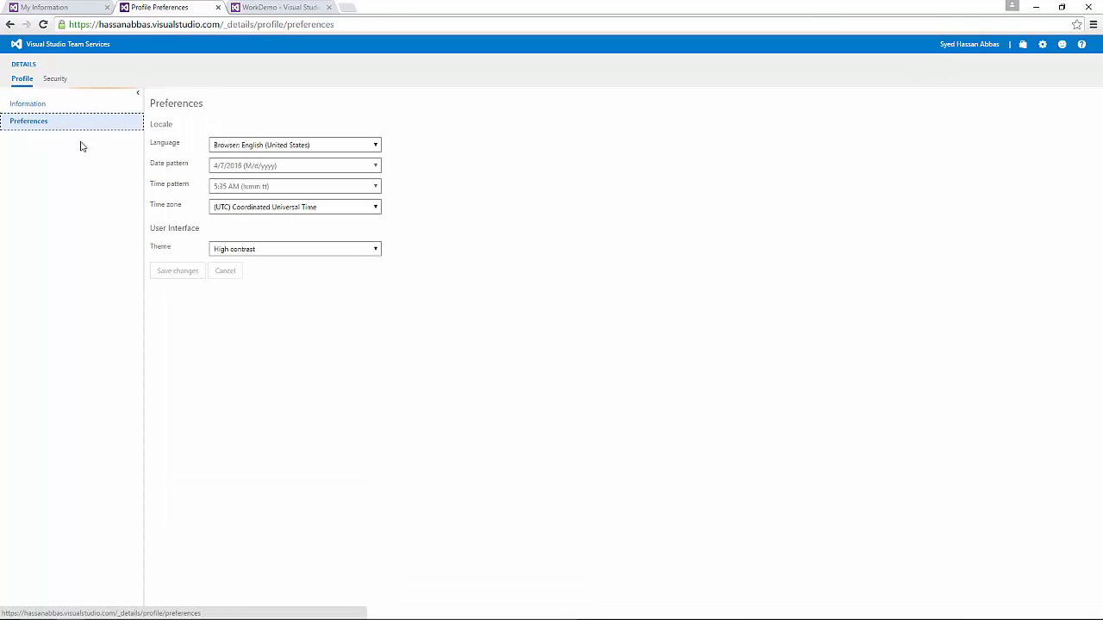
left_click(237, 251)
left_click(237, 259)
left_click(188, 268)
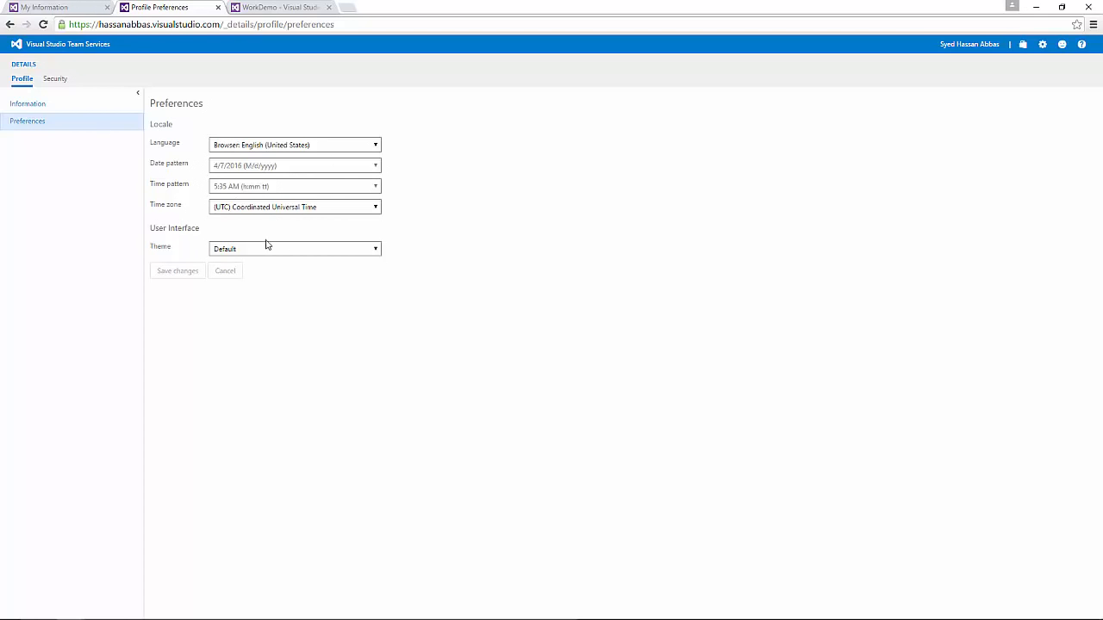
left_click(278, 6)
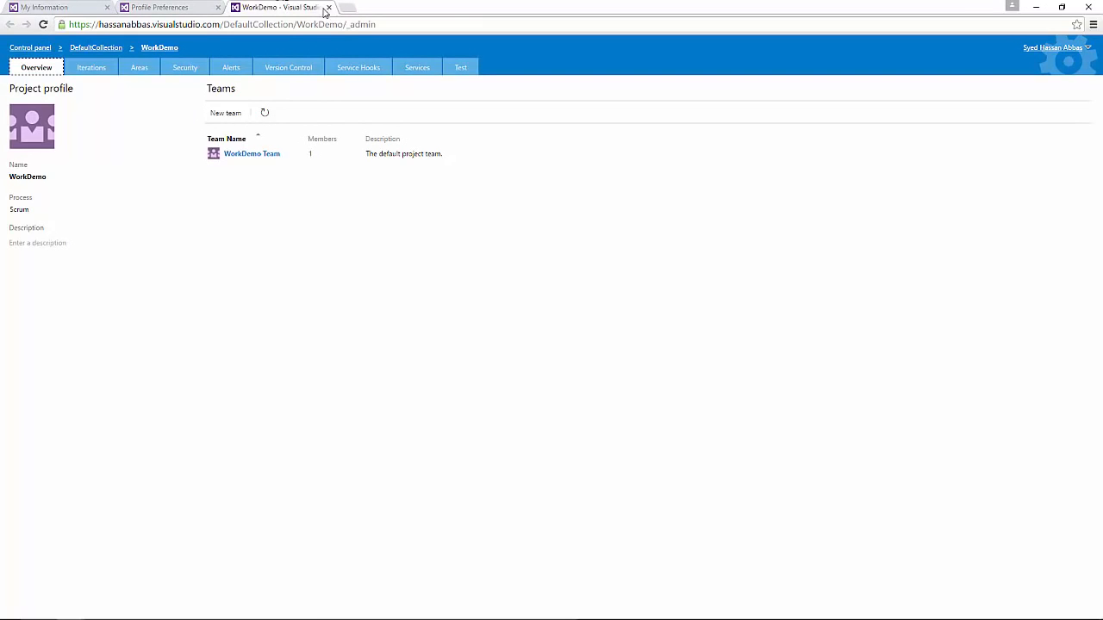
Step: Close the WorkDemo admin and Profile Preferences tabs and reopen WorkDemo's Overview dashboard
left_click(329, 7)
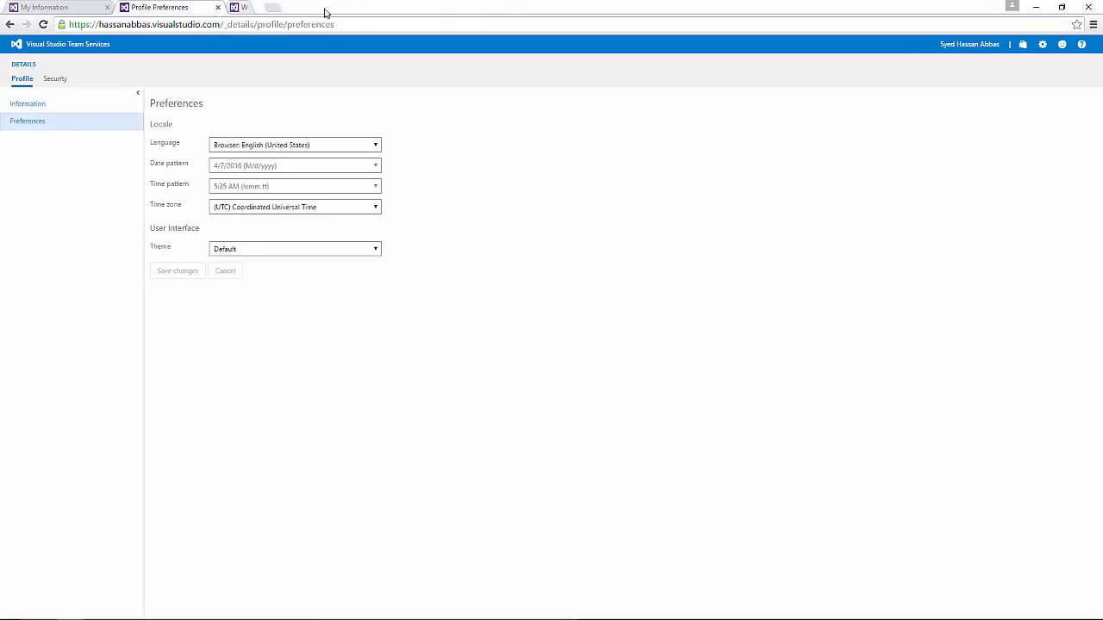
left_click(217, 8)
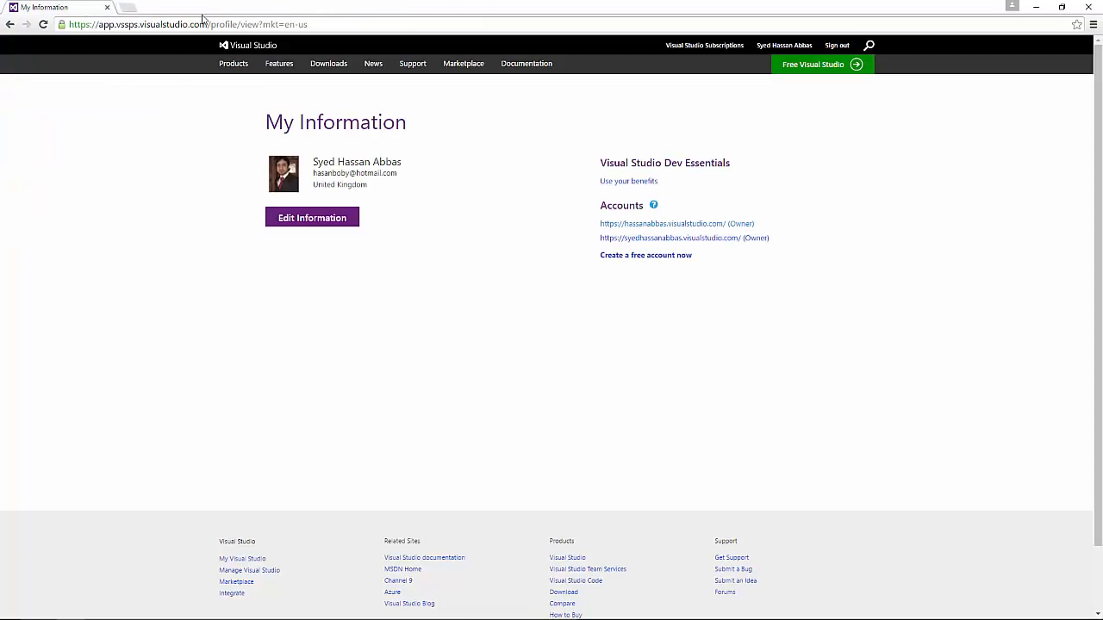
left_click(750, 240)
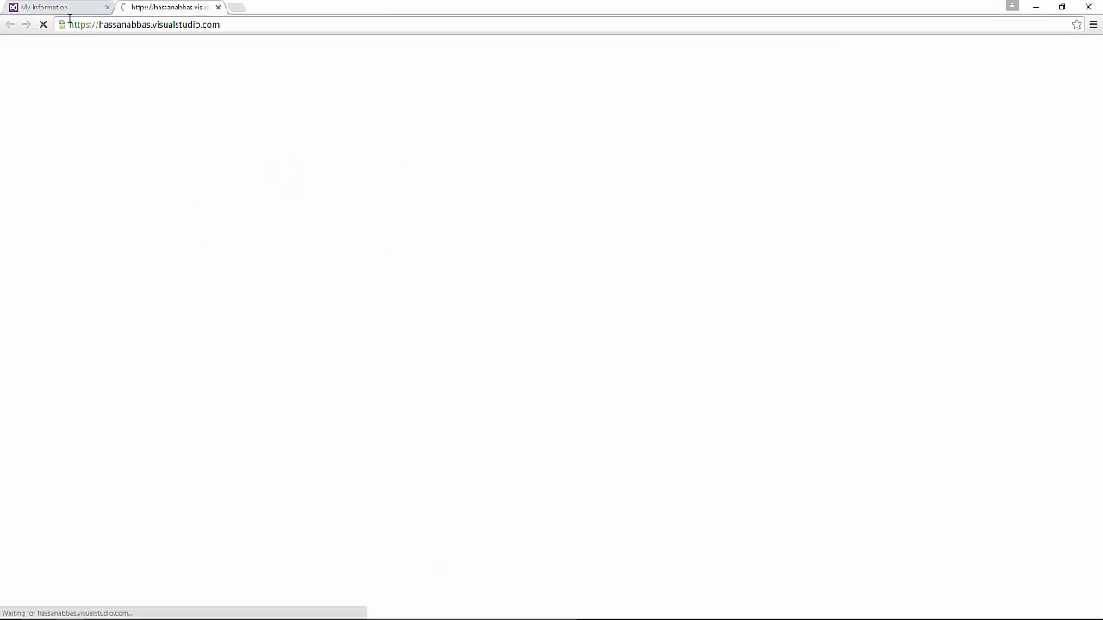
left_click(54, 217)
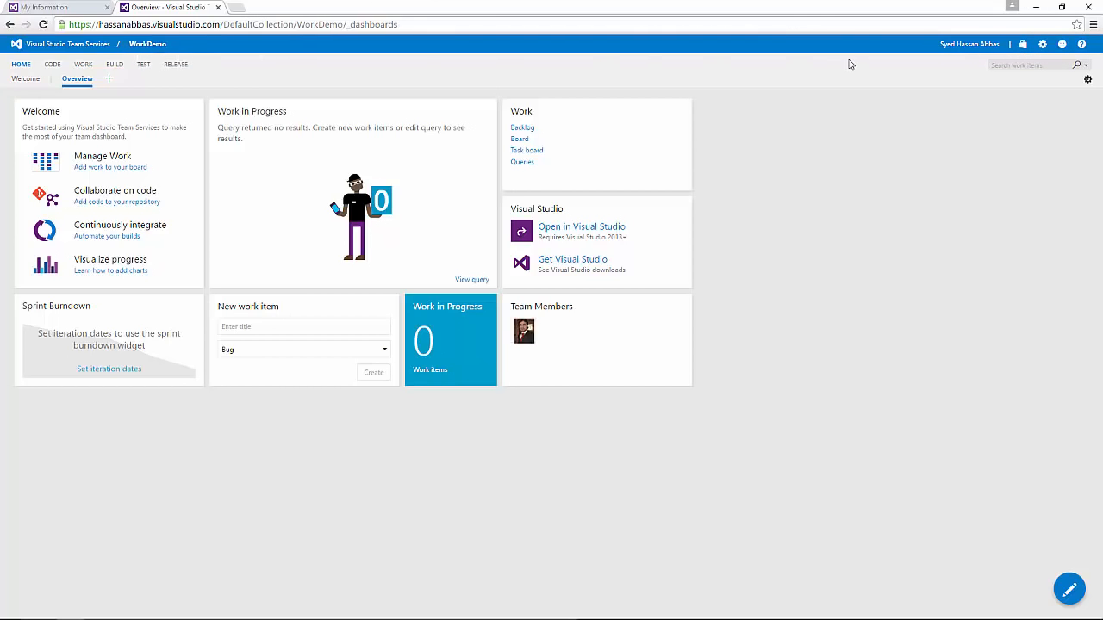
Step: Add a 'My work items are changed by others' email alert under My alerts and view it in Advanced Alerts Management
left_click(978, 47)
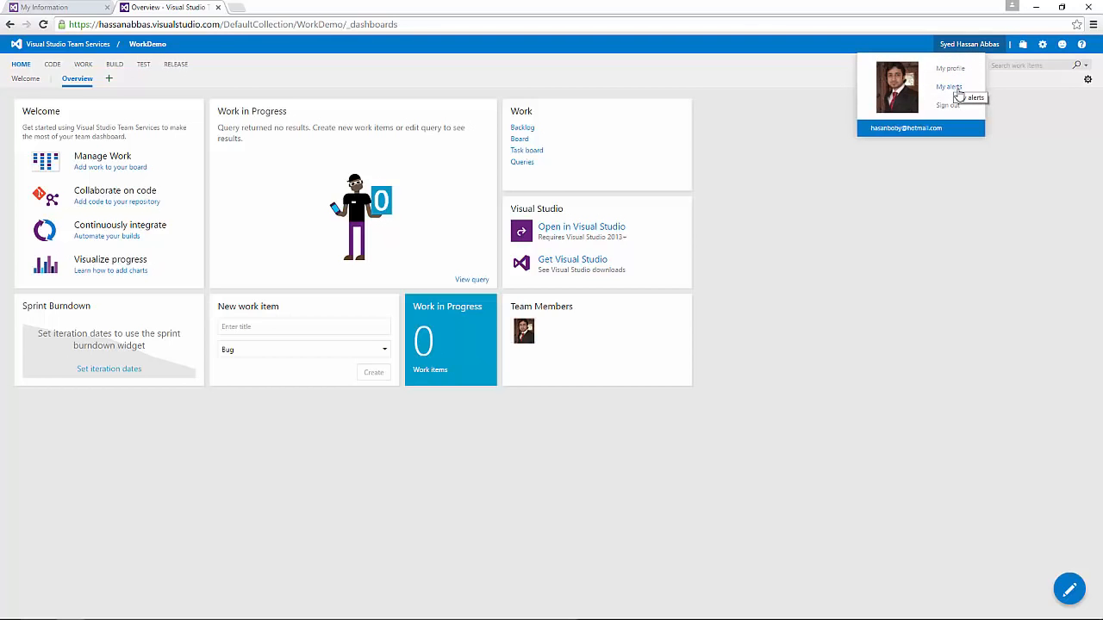
left_click(949, 87)
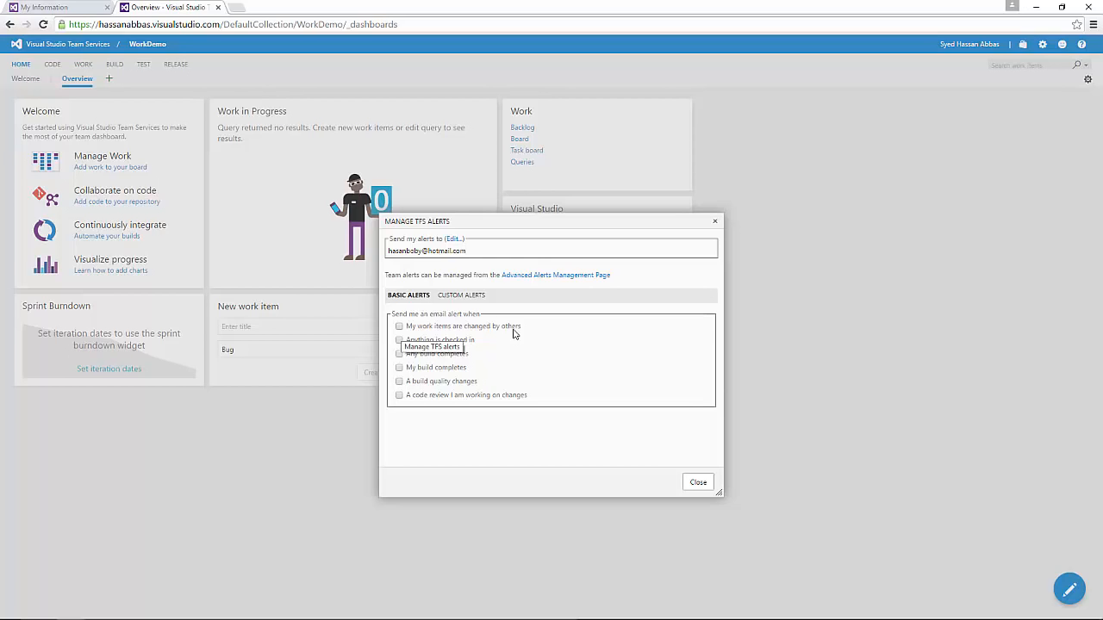
left_click(399, 327)
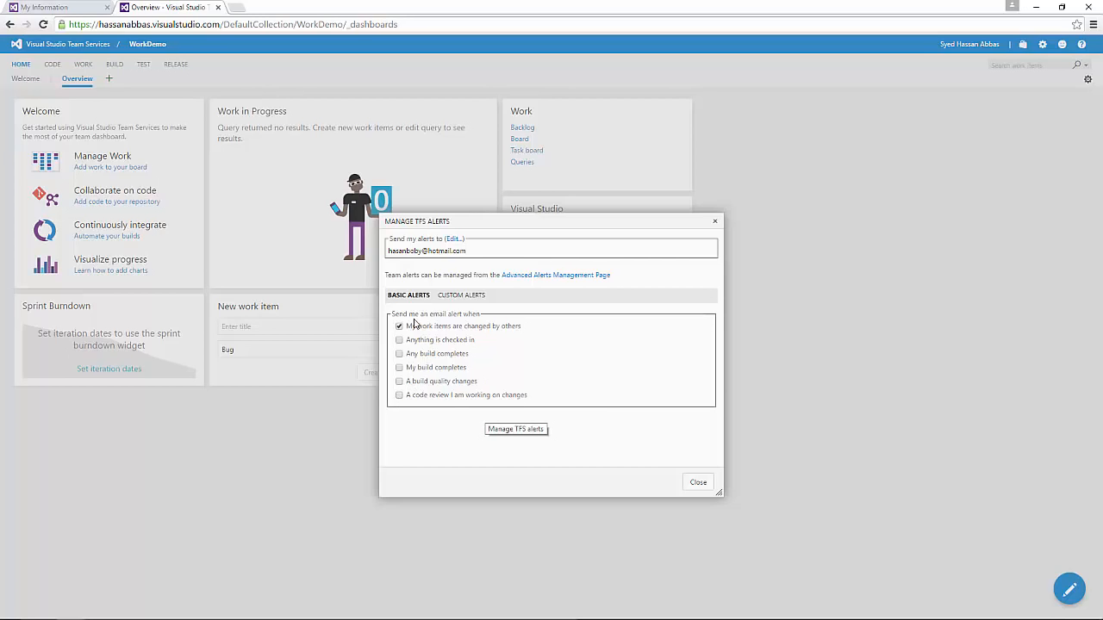
left_click(533, 275)
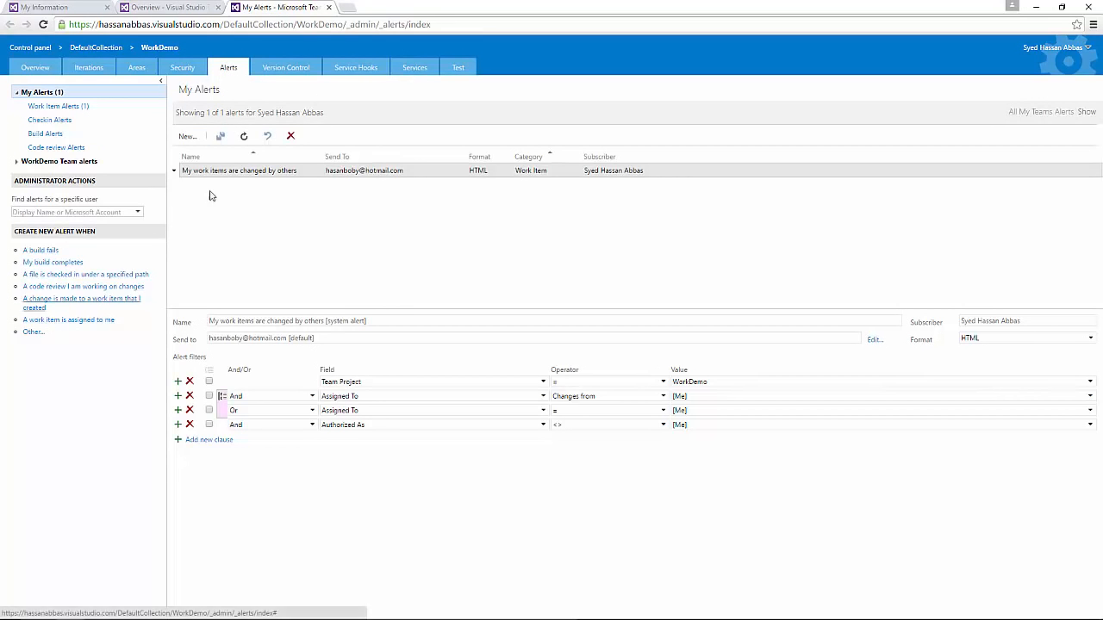
Step: Close the My Alerts tab and the Manage TFS Alerts dialog with the alert unticked
left_click(328, 7)
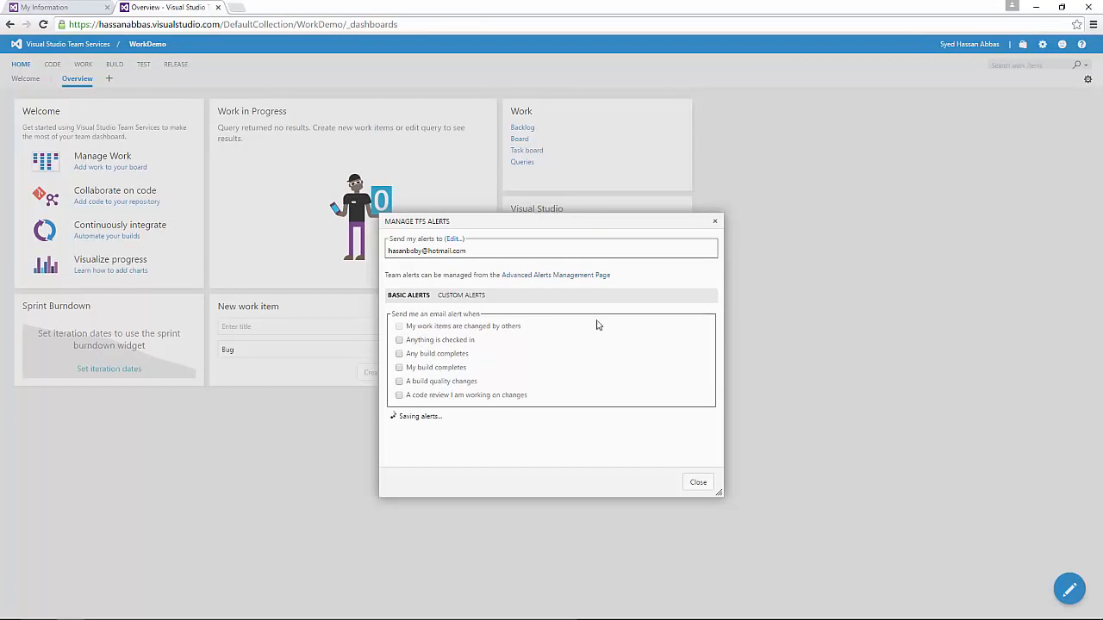
left_click(700, 483)
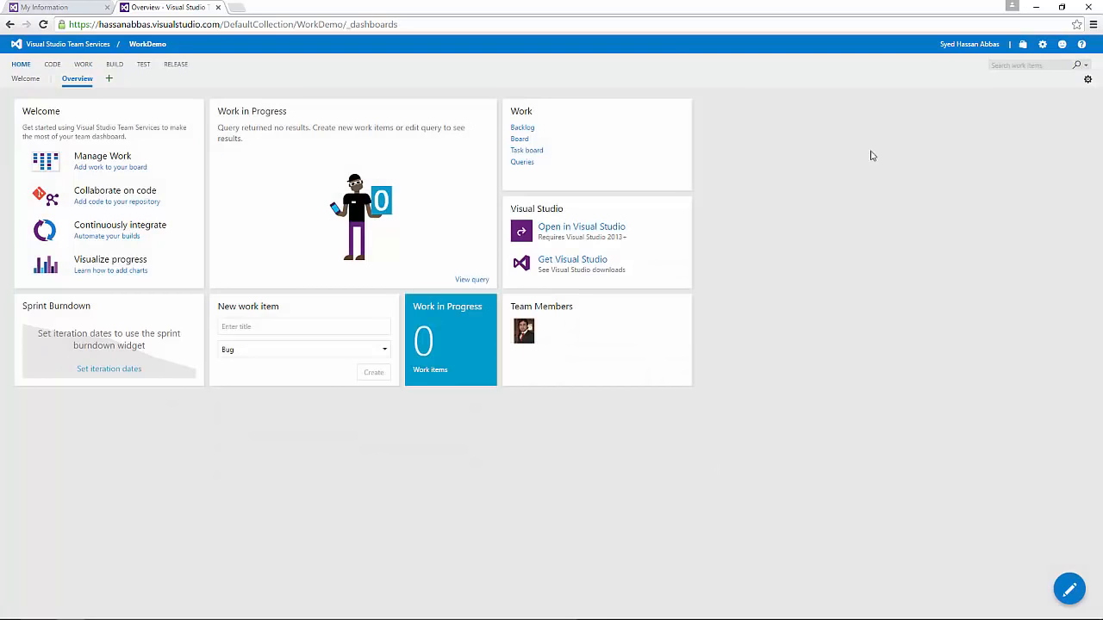
Step: Open the Alerts tab on WorkDemo's project administration page
left_click(1043, 45)
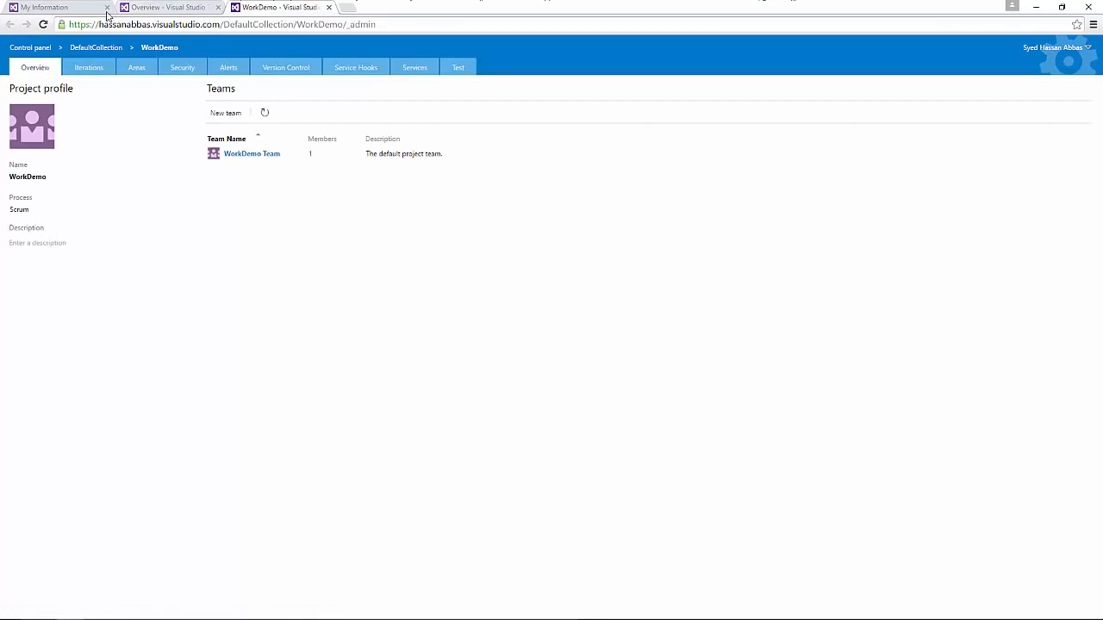
left_click(229, 71)
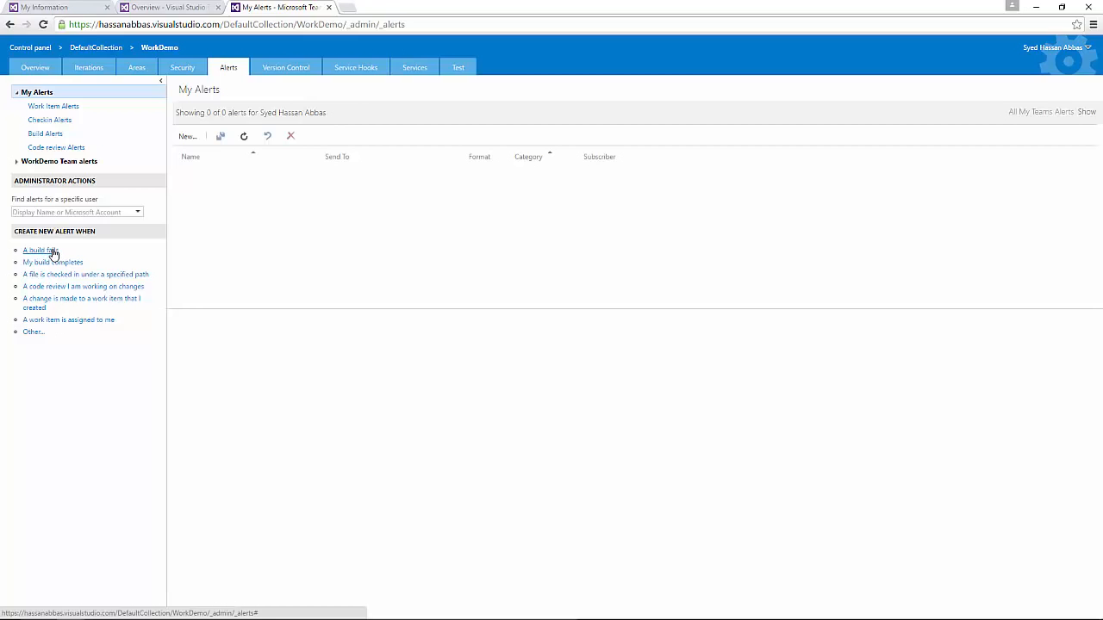
left_click(53, 250)
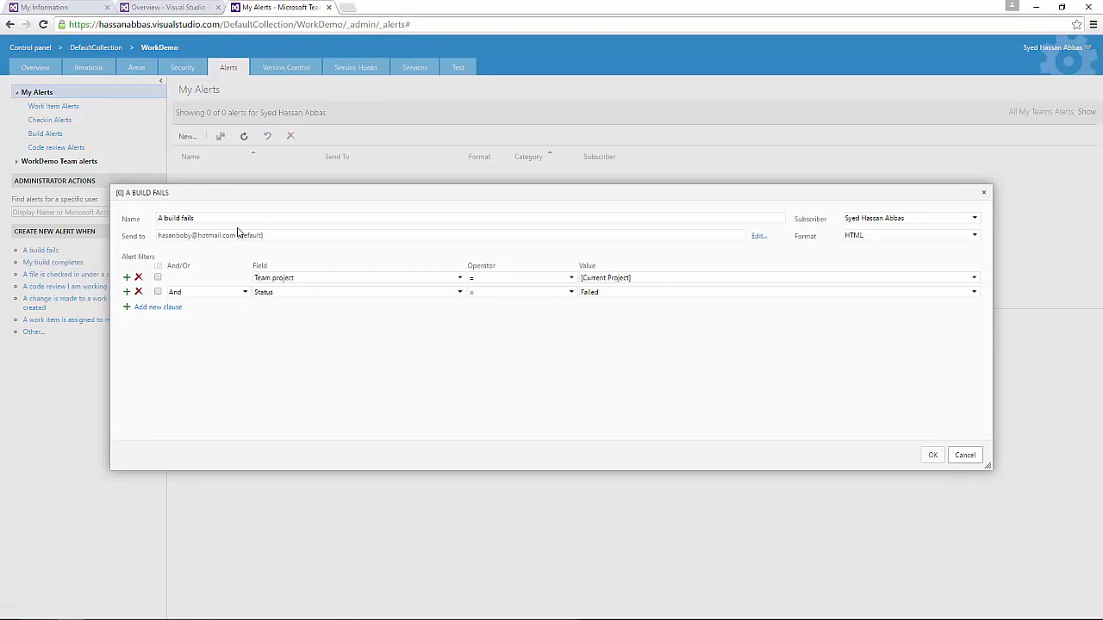
left_click_drag(282, 240, 152, 234)
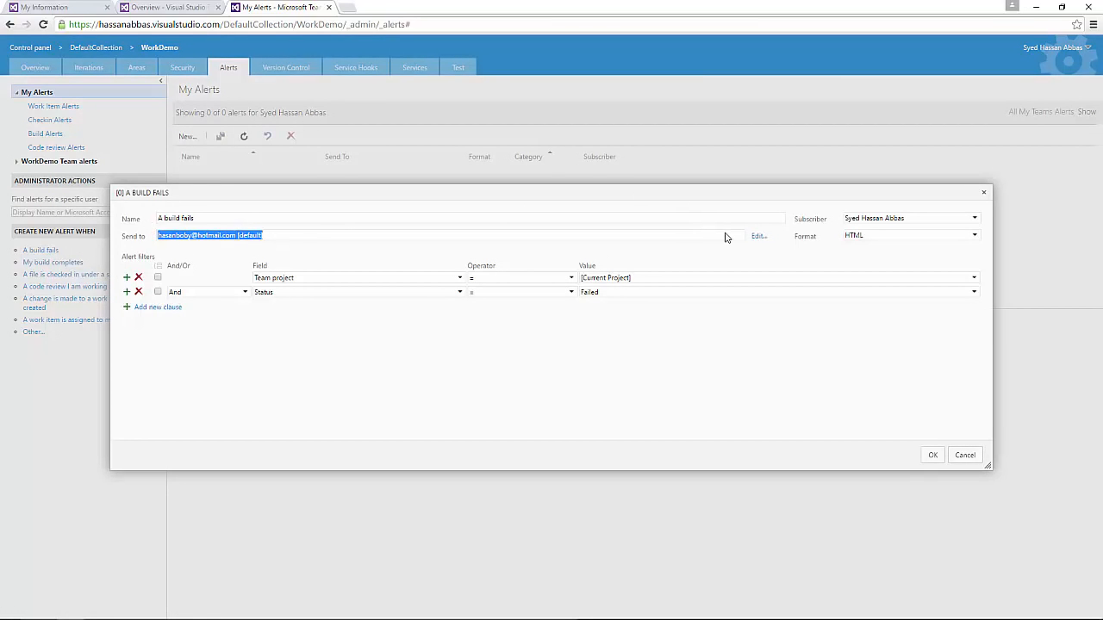
left_click(756, 237)
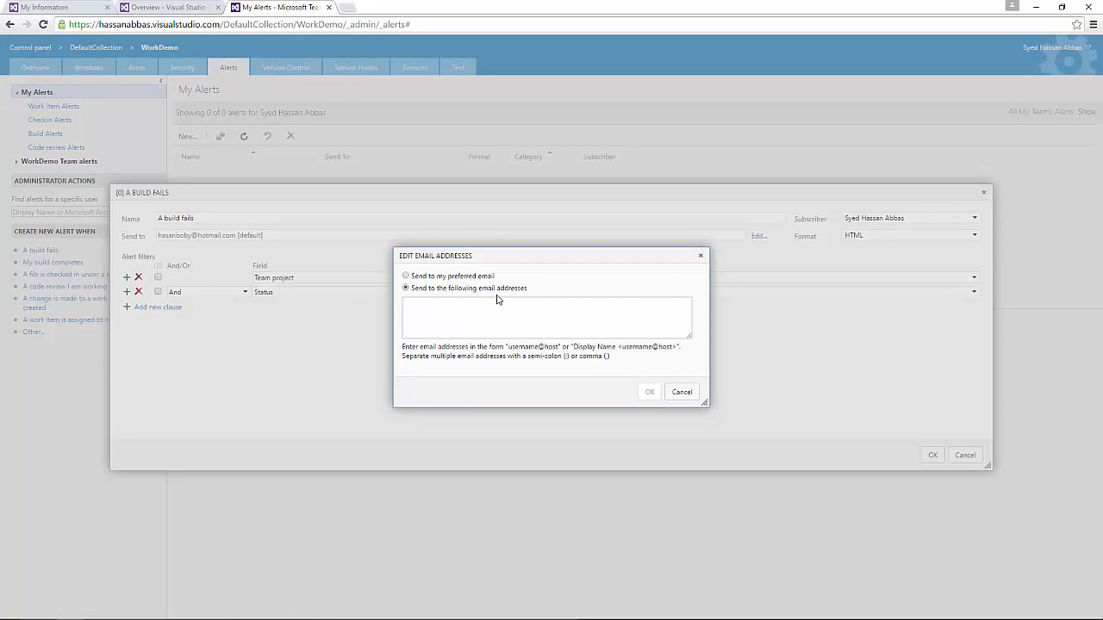
left_click(525, 325)
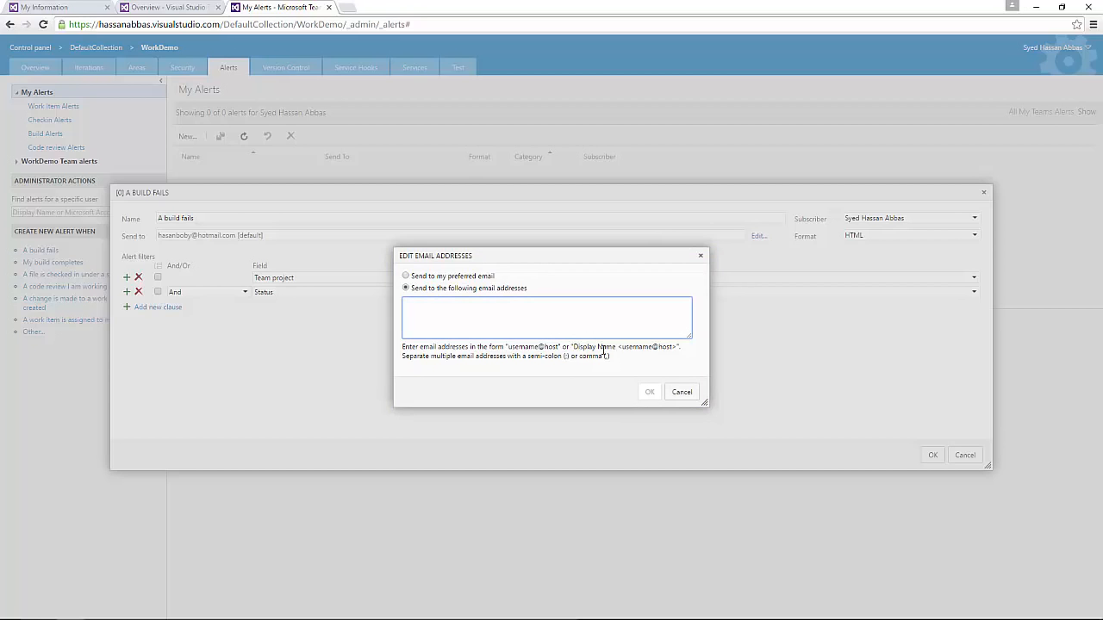
double_click(685, 389)
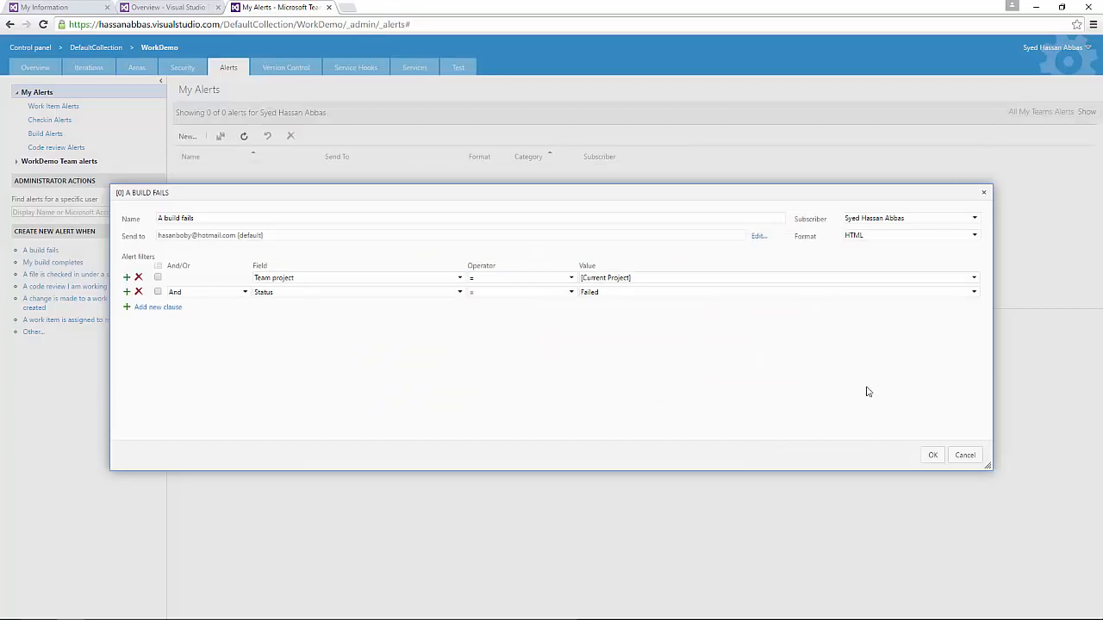
left_click(965, 455)
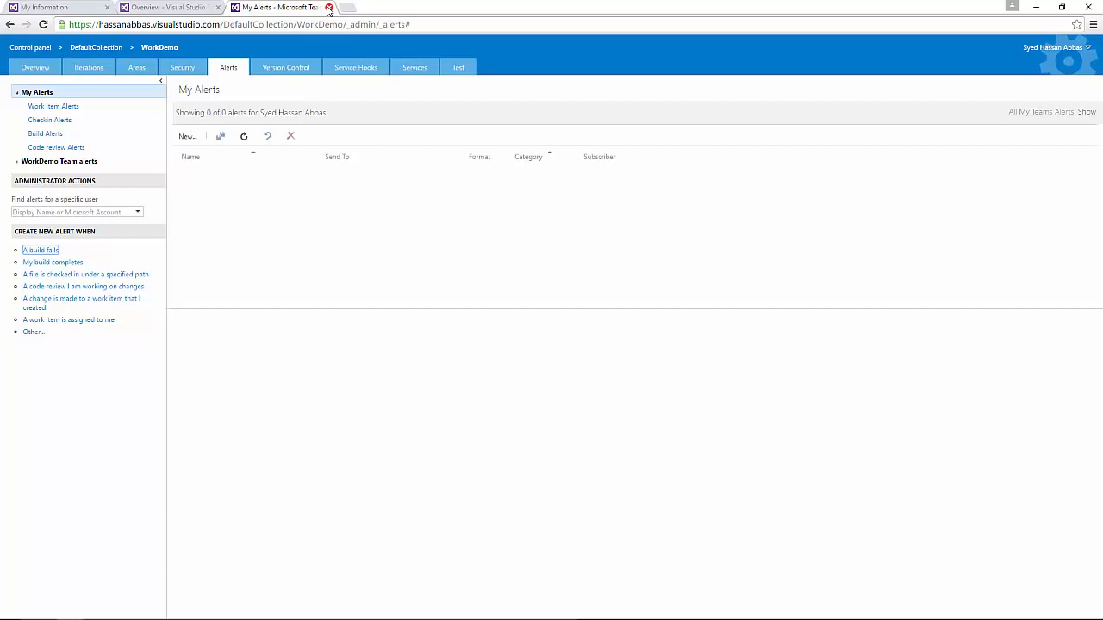
Step: Close the My Alerts tab and dismiss the account menu on WorkDemo's Overview dashboard
left_click(328, 8)
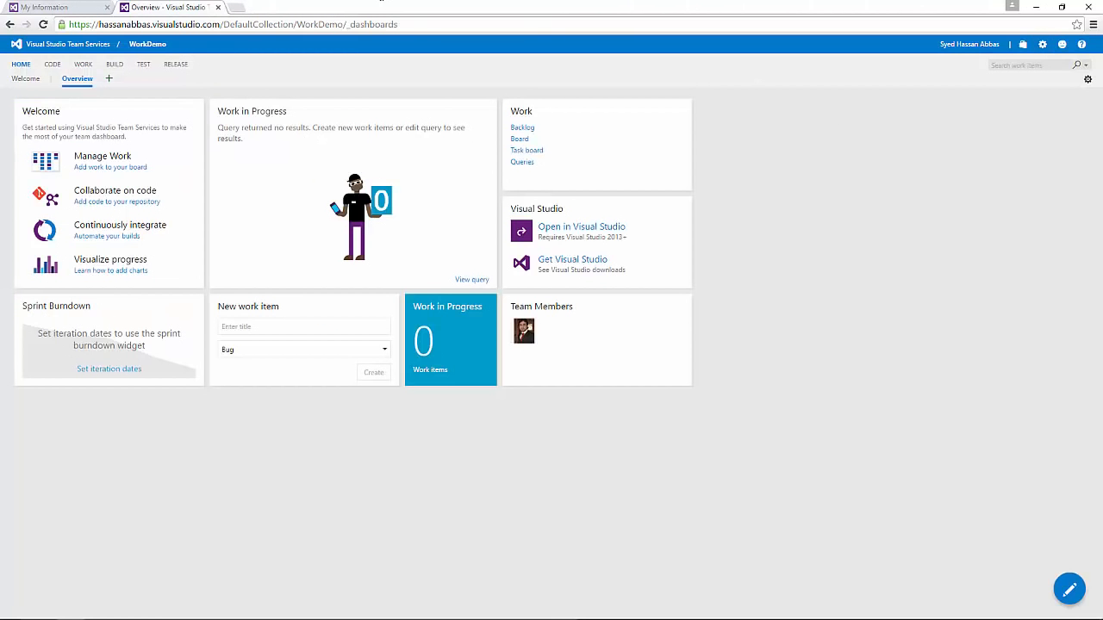
left_click(972, 45)
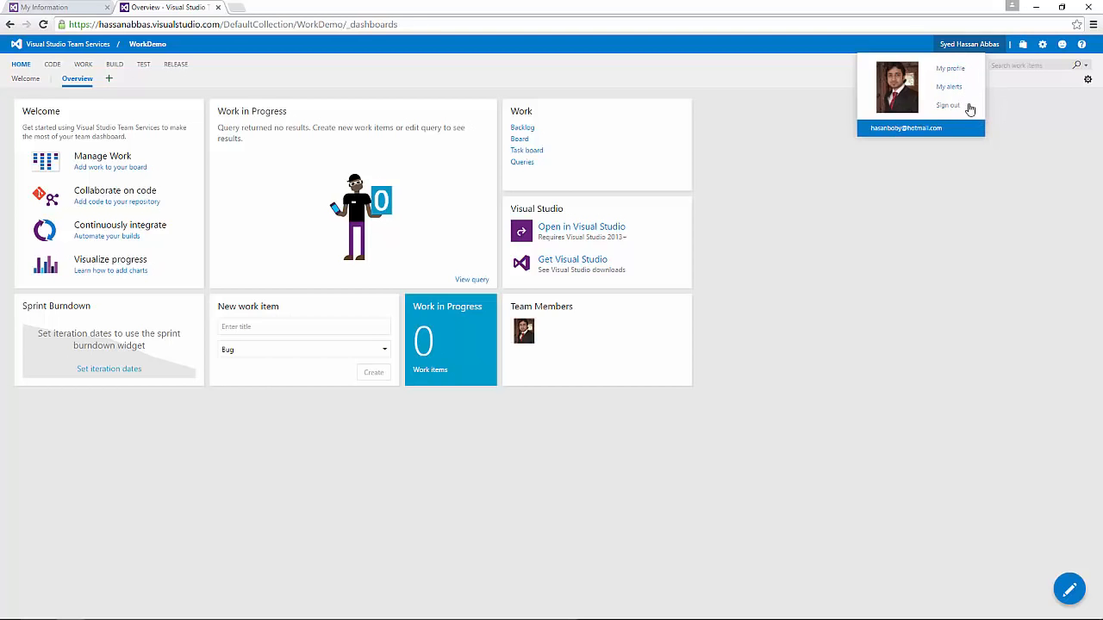
left_click(891, 169)
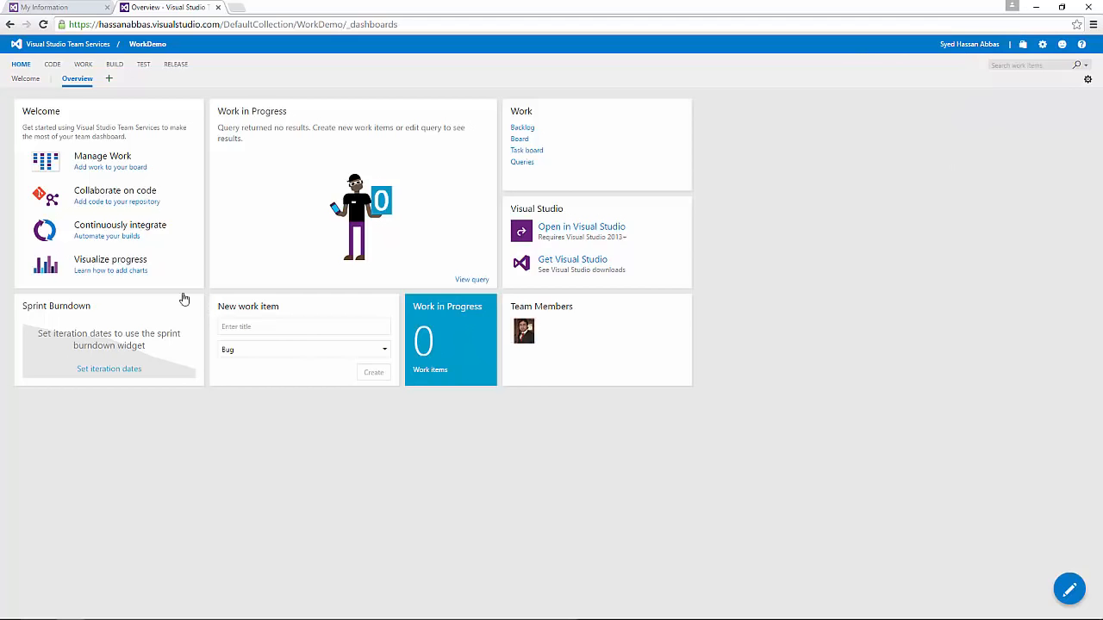
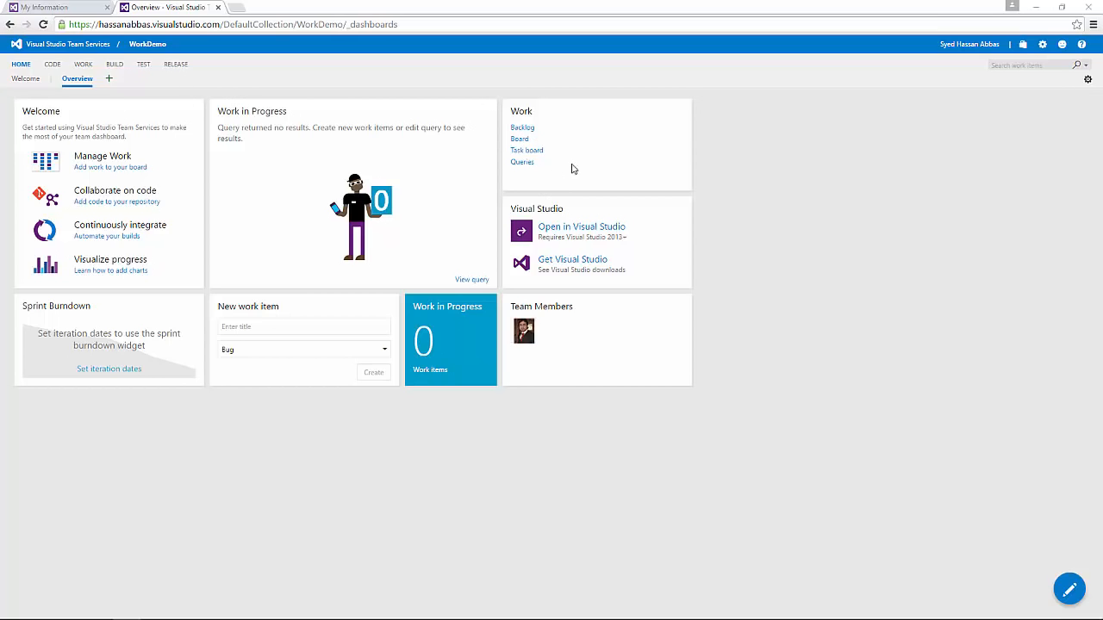
Step: Clear the stray text highlight on the Work widget and glance at the dashboard list without changes
left_click_drag(596, 126, 586, 158)
left_click(630, 153)
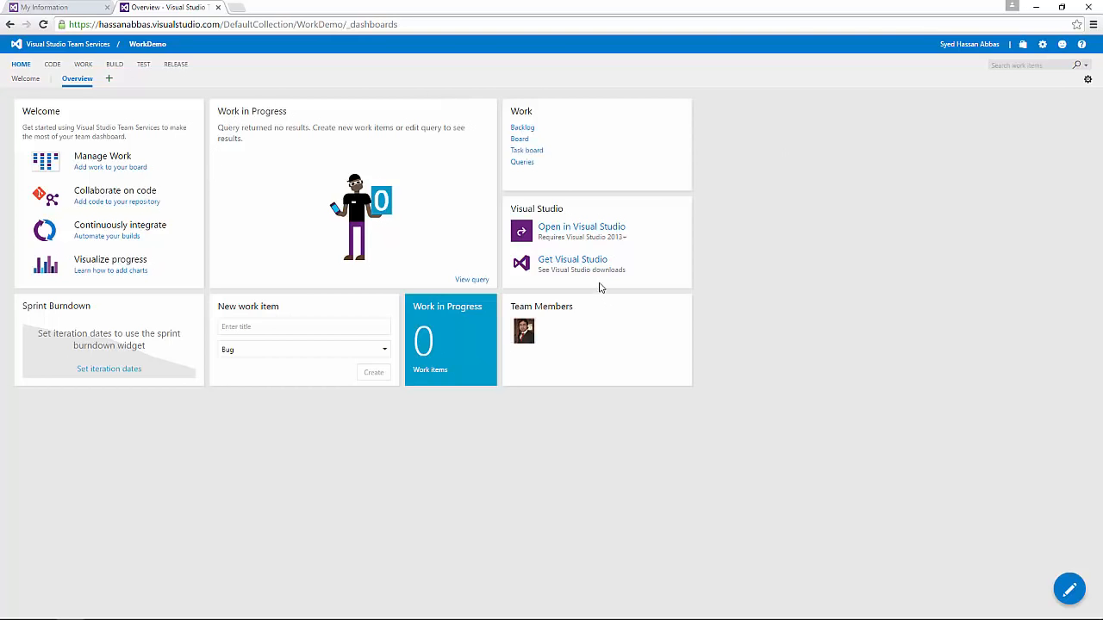
left_click(1088, 80)
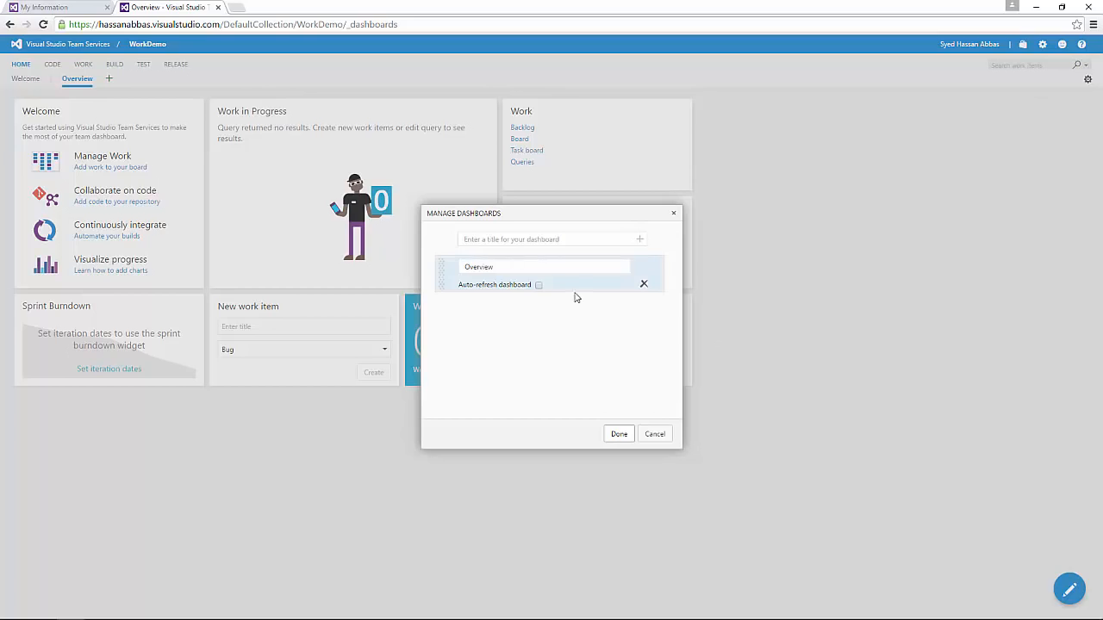
left_click(657, 438)
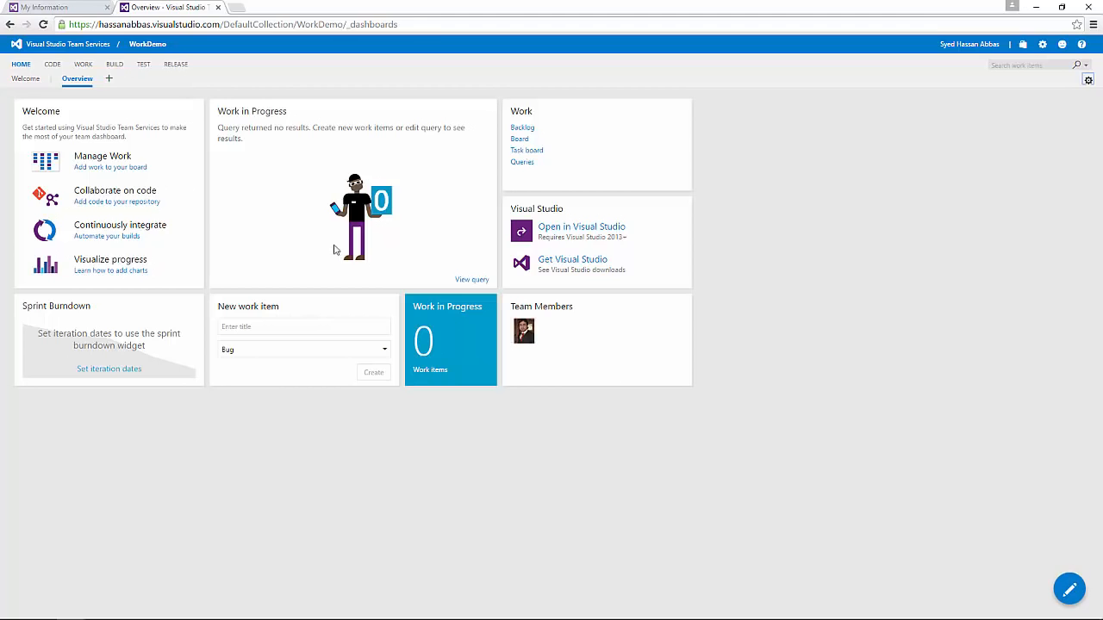
Step: Inspect the Overview layout and the Work in Progress widget settings, leaving everything unchanged
left_click(1070, 591)
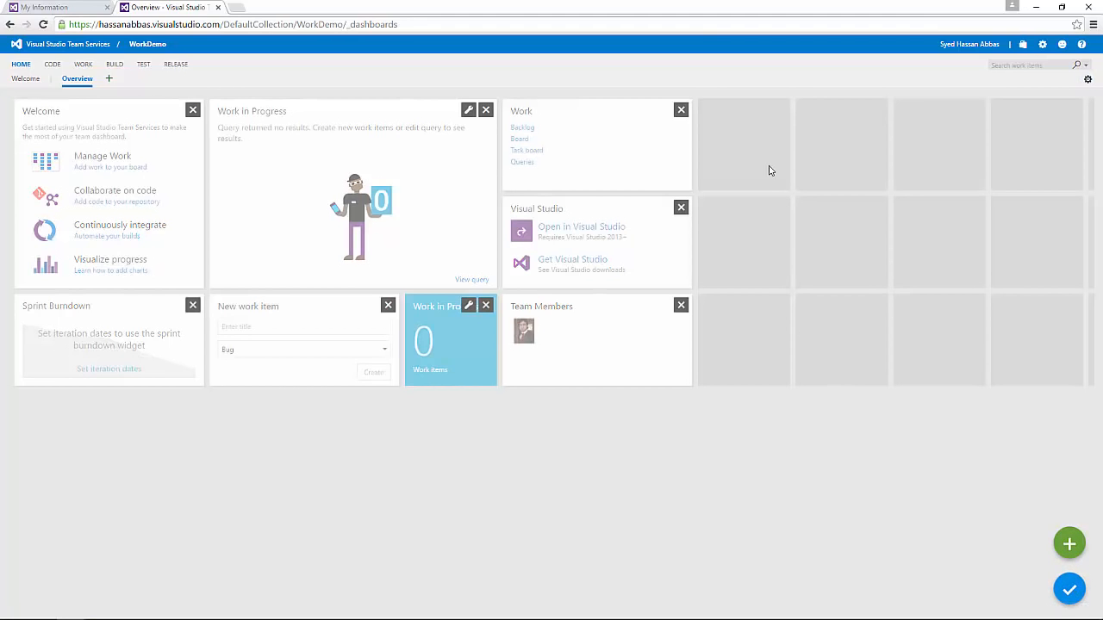
mouse_move(440, 140)
left_mouse_down()
mouse_move(635, 148)
mouse_move(373, 153)
mouse_move(427, 145)
mouse_move(445, 128)
left_mouse_up()
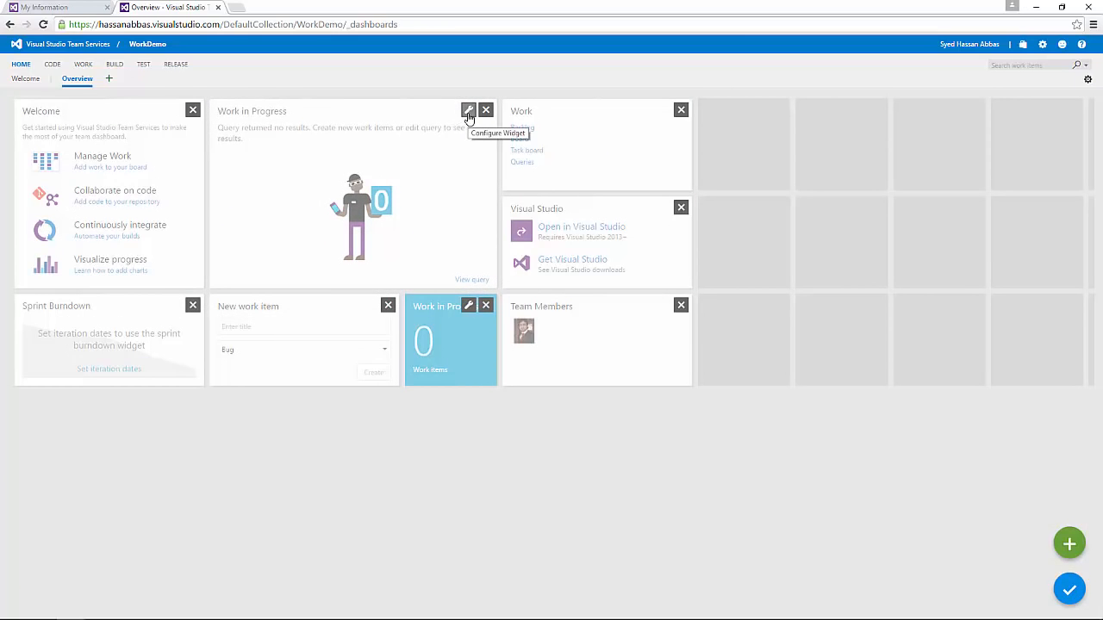
left_click(467, 114)
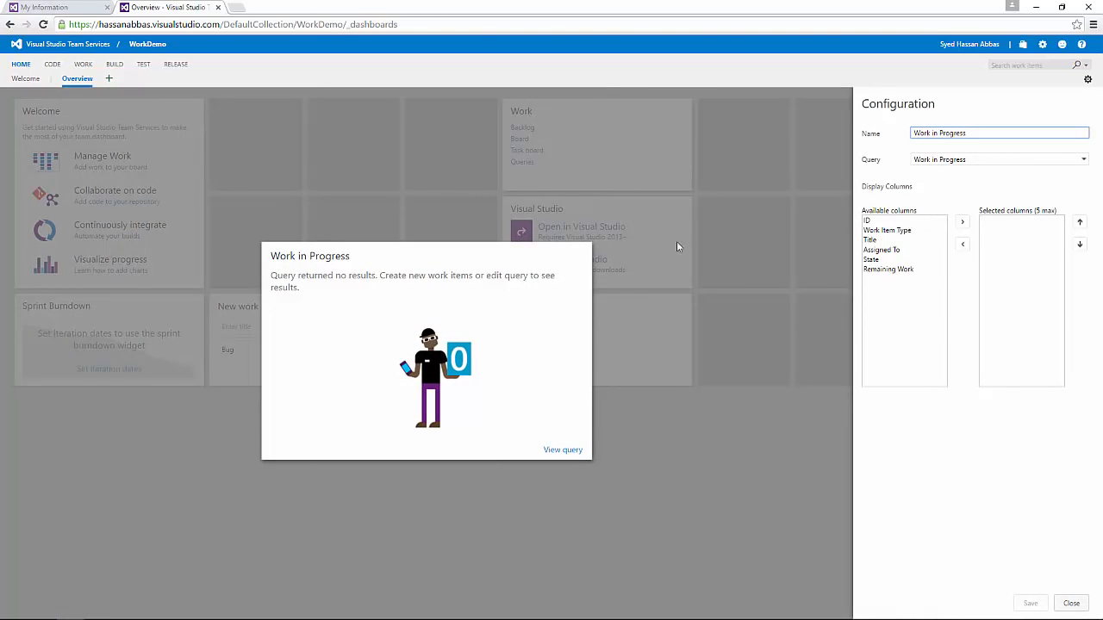
left_click_drag(896, 104, 937, 115)
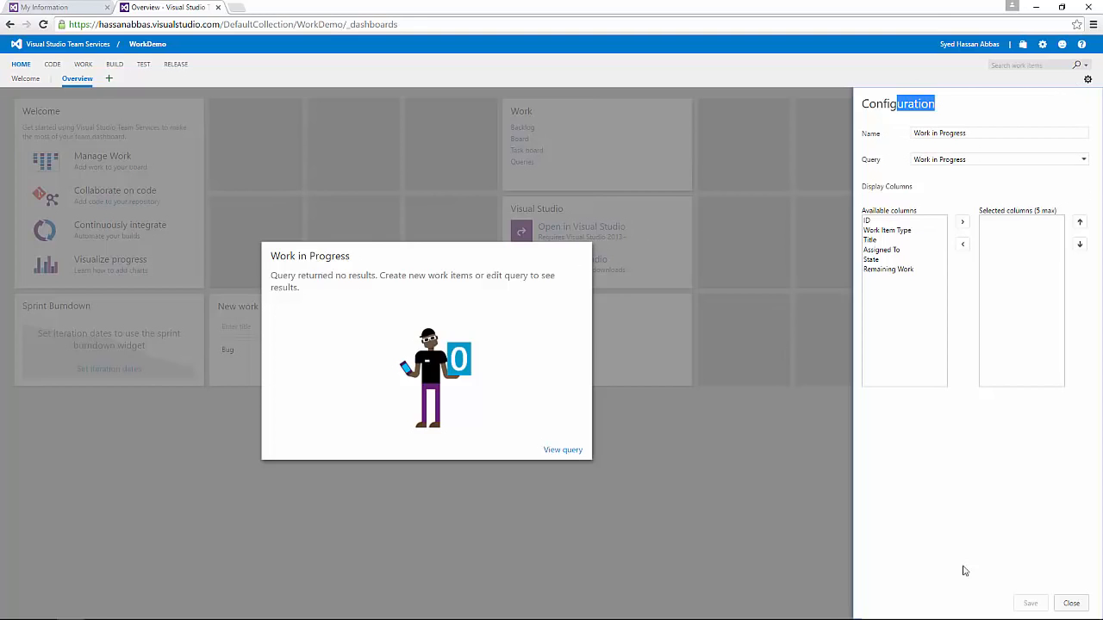
left_click(1070, 604)
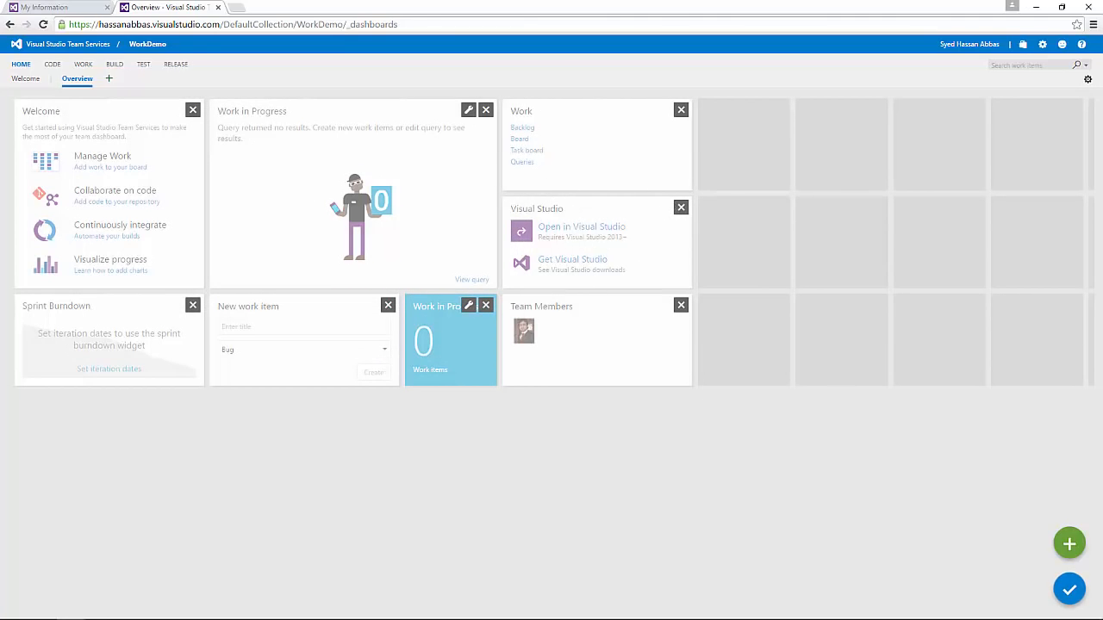
left_click(1071, 591)
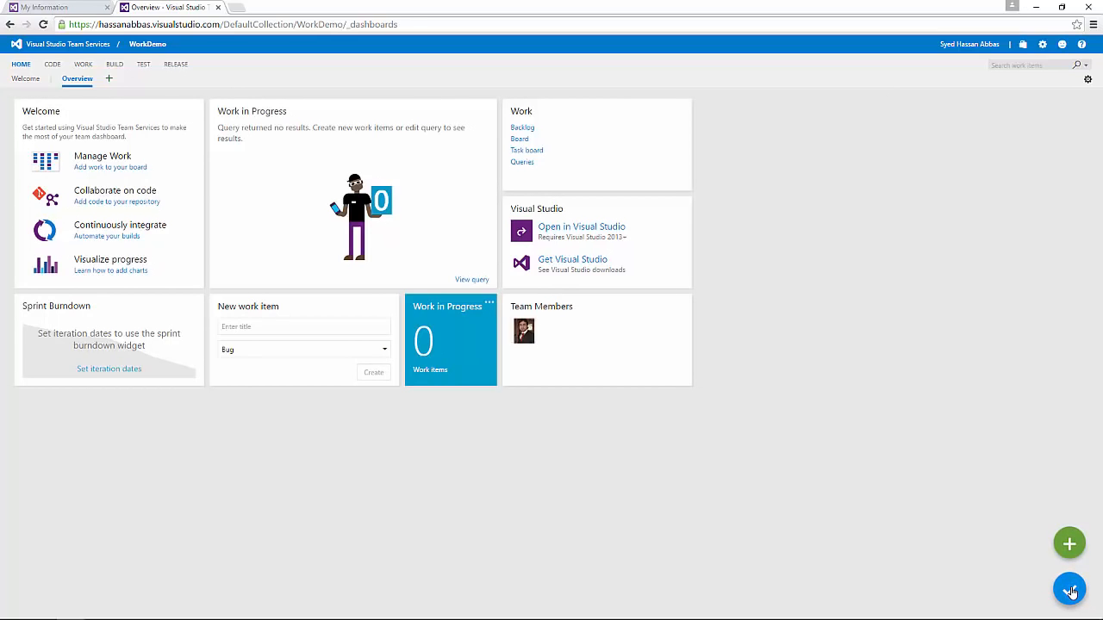
Step: Create a new dashboard titled DemoTesting
left_click(111, 79)
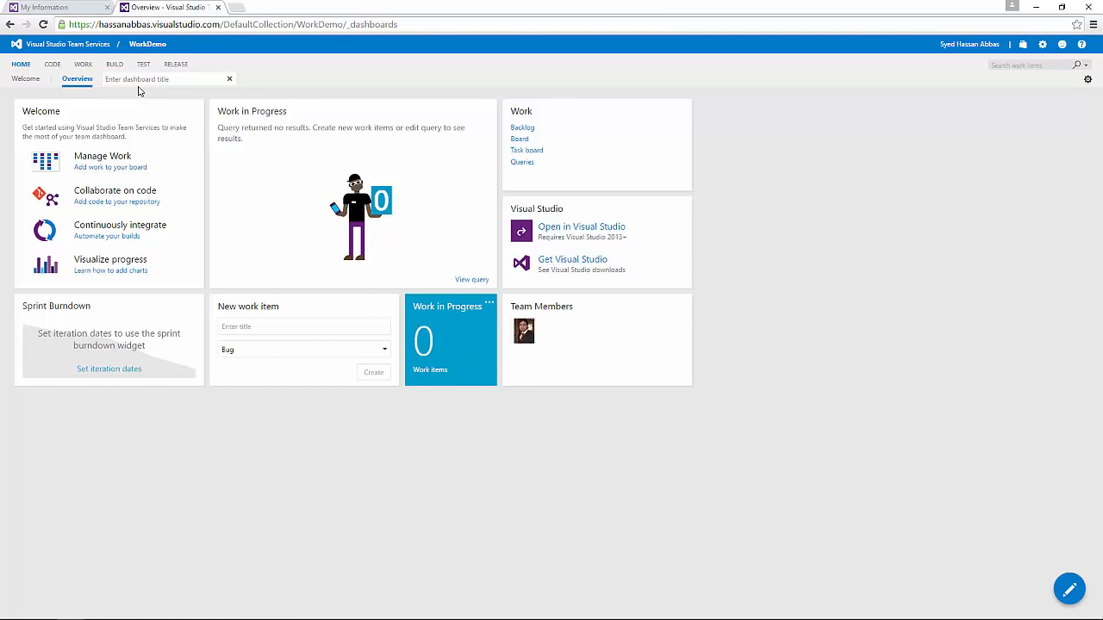
type("DemoTesting")
key("Return")
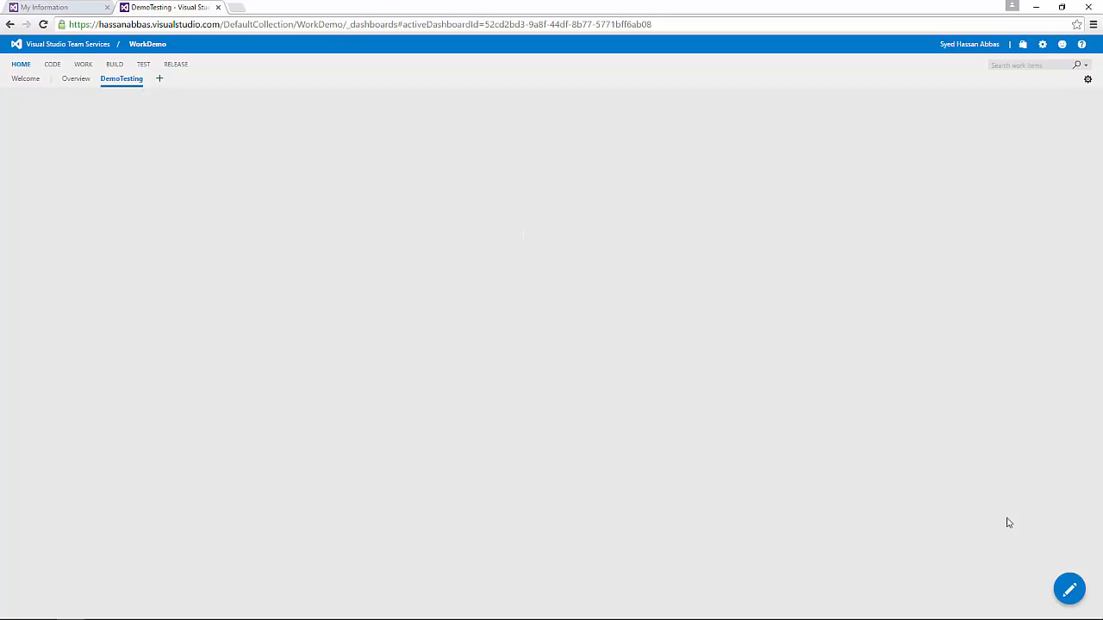
mouse_move(1061, 583)
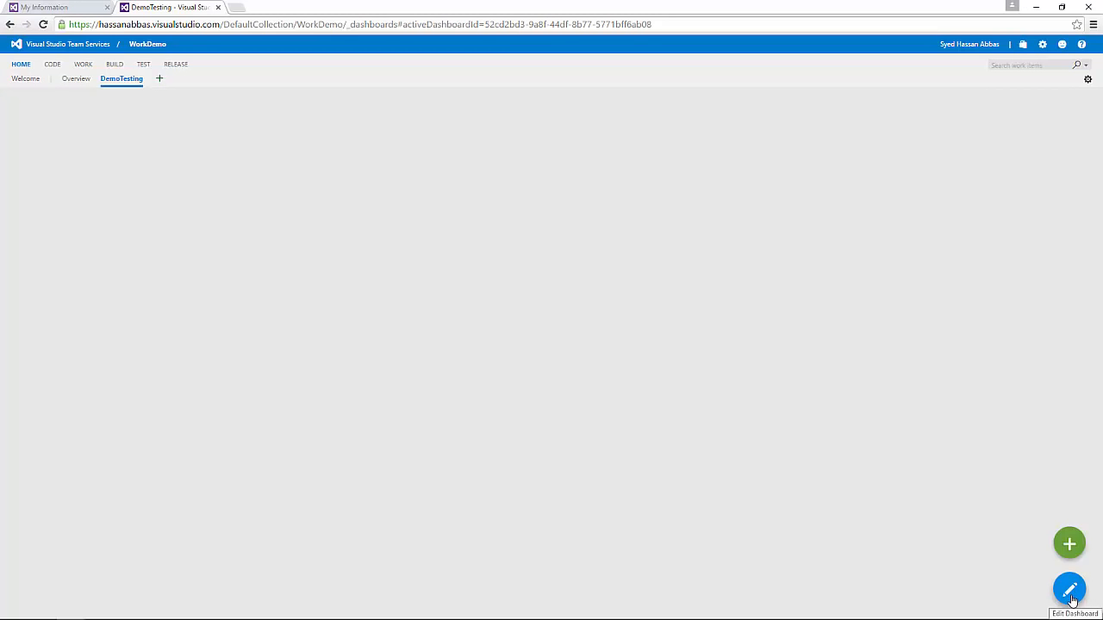
Step: Browse the Add Widget gallery for DemoTesting and pick the Code Tile widget
left_click(1070, 551)
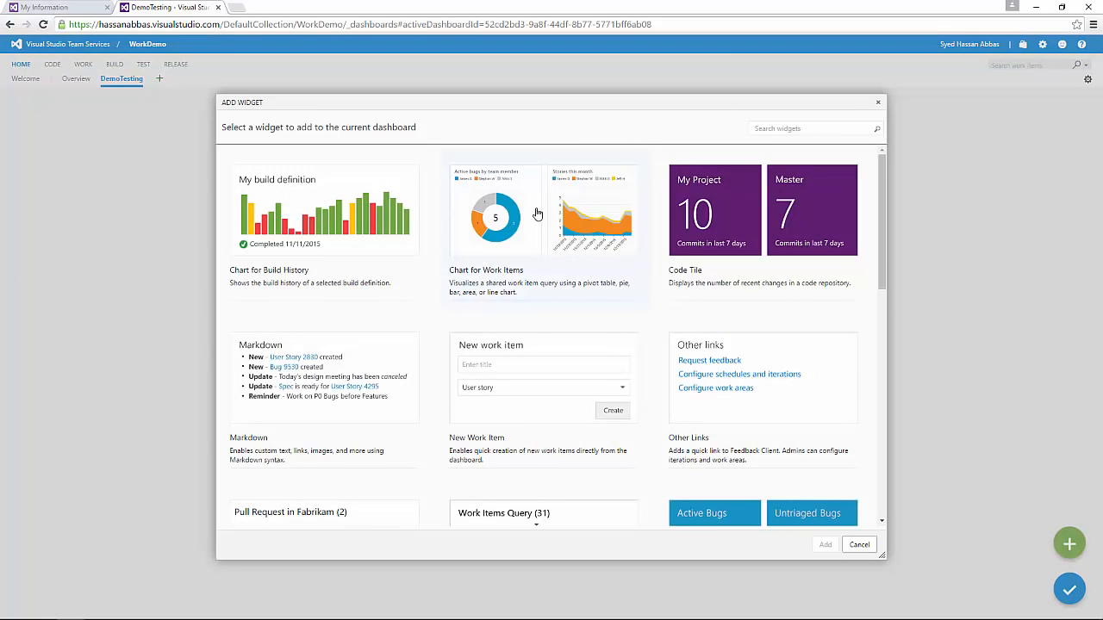
left_click(765, 128)
mouse_move(881, 174)
left_mouse_down()
mouse_move(911, 405)
mouse_move(882, 163)
left_mouse_up()
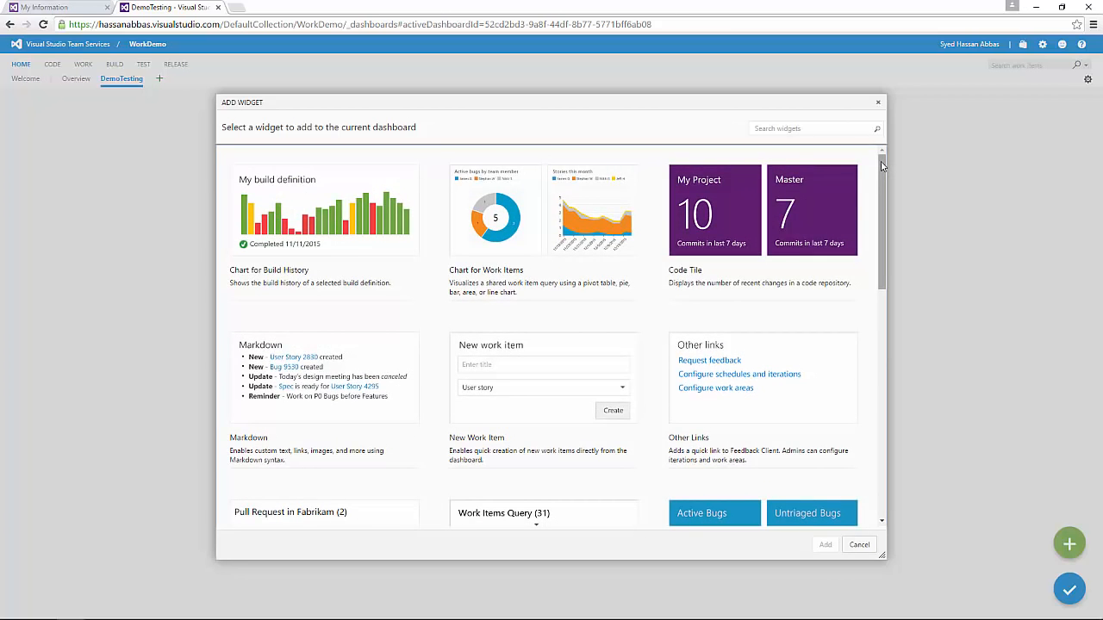
left_click_drag(882, 168, 878, 137)
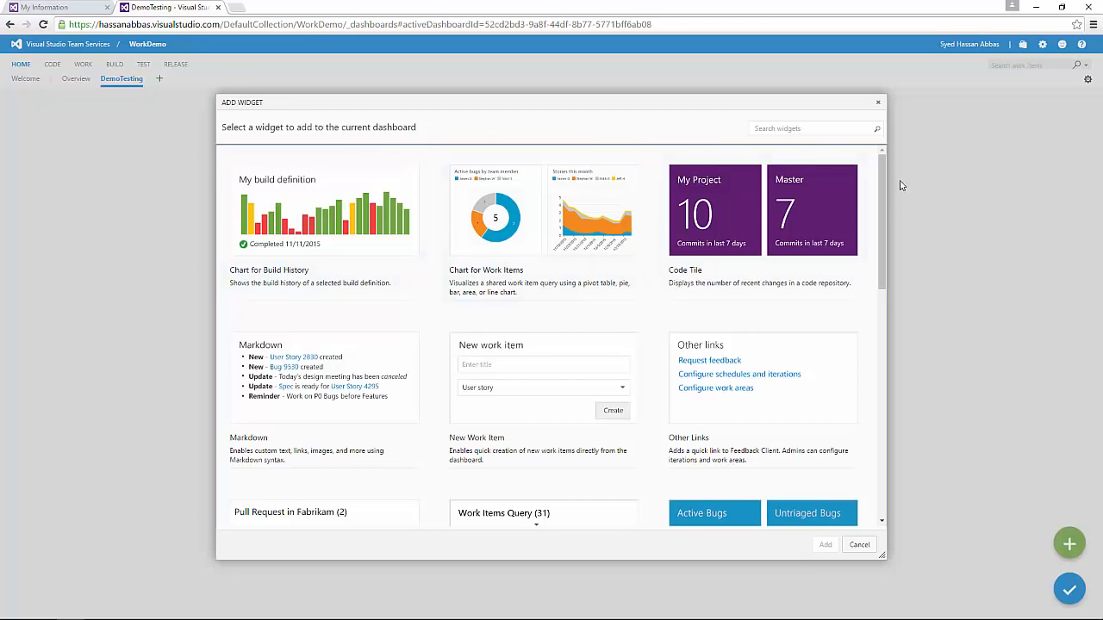
left_click_drag(881, 167, 885, 140)
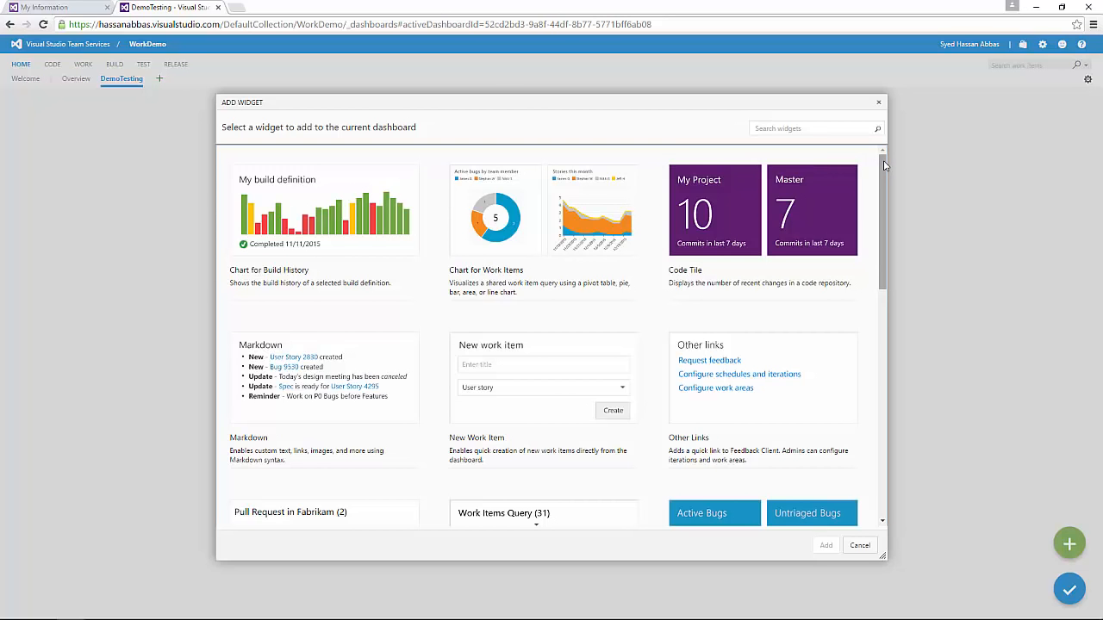
left_click_drag(885, 176, 854, 98)
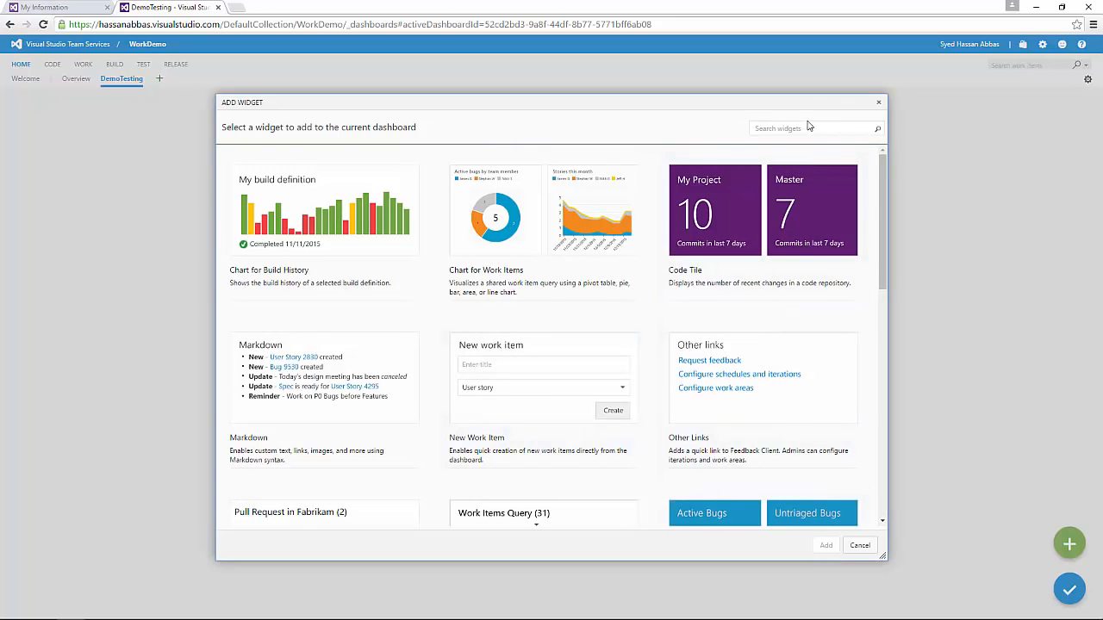
scroll(881, 195, "down", 3)
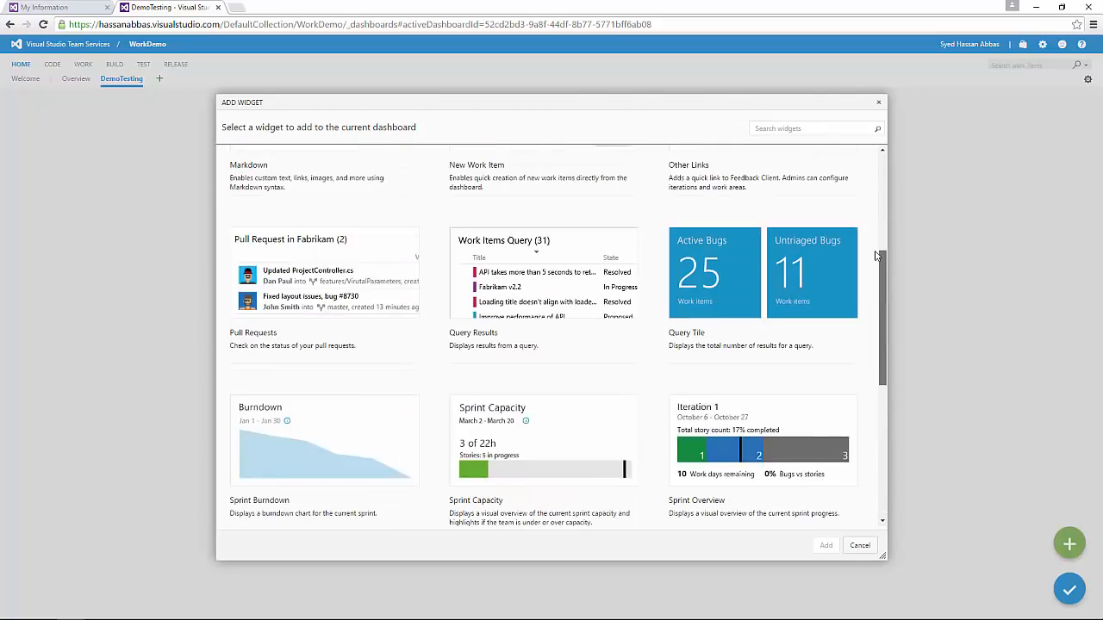
scroll(874, 190, "up", 3)
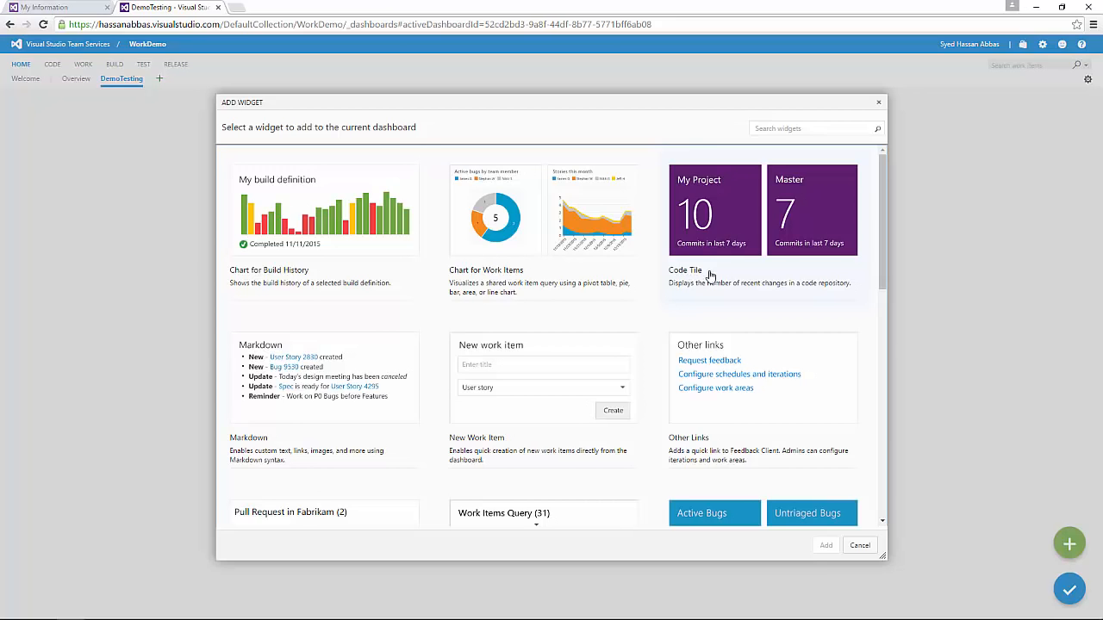
left_click(735, 216)
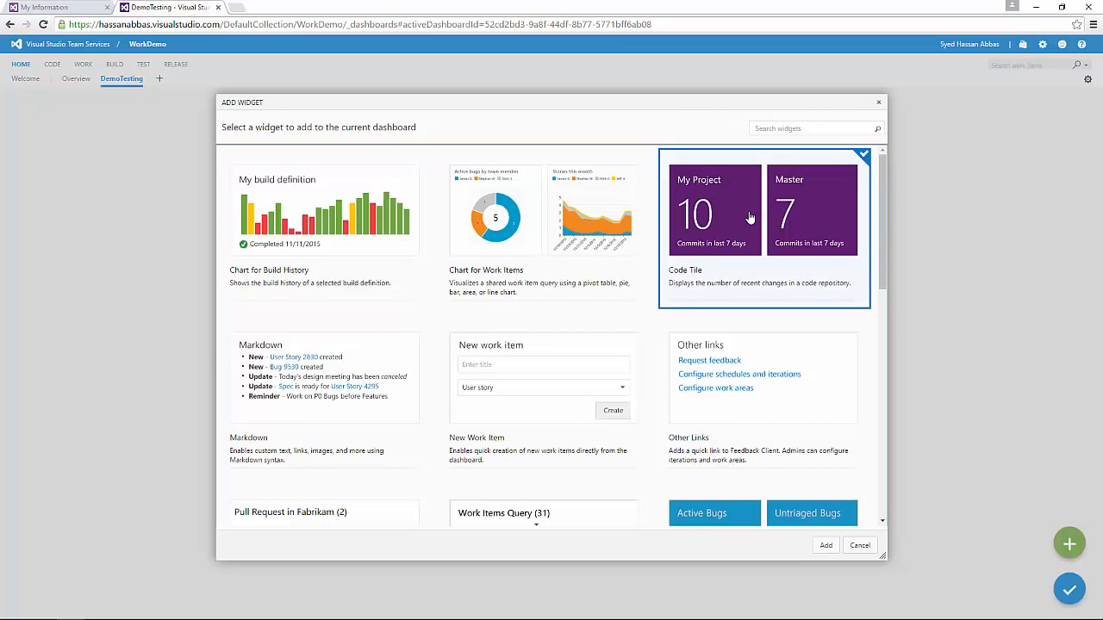
Step: Add the Code Tile, point its path at $/WorkDemo/BuildProcessTemplates, and save it
left_click(826, 545)
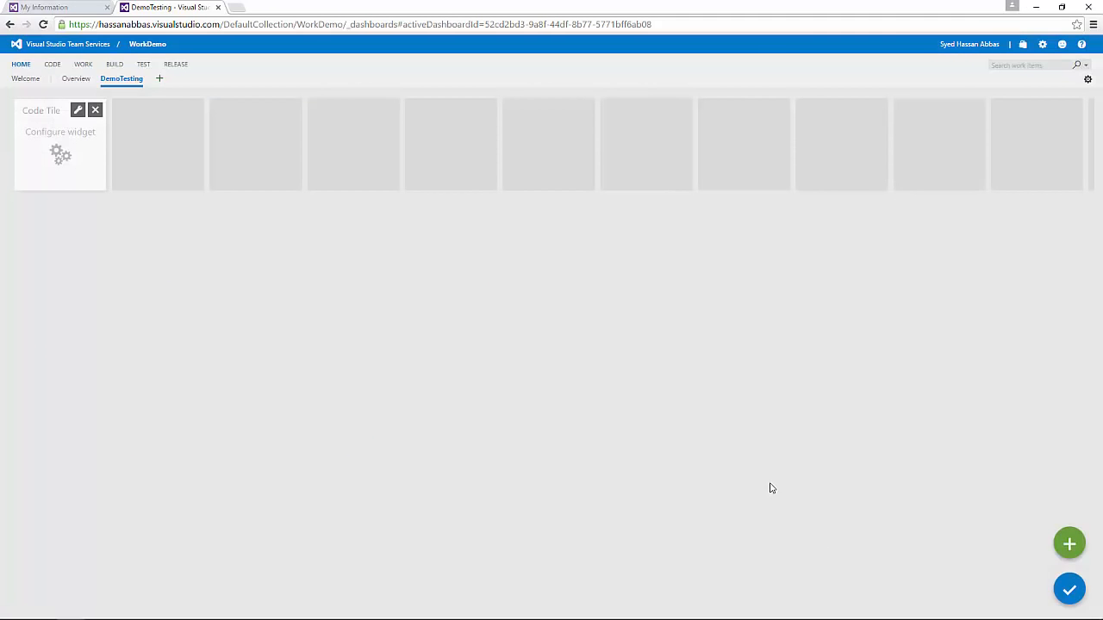
left_click(77, 112)
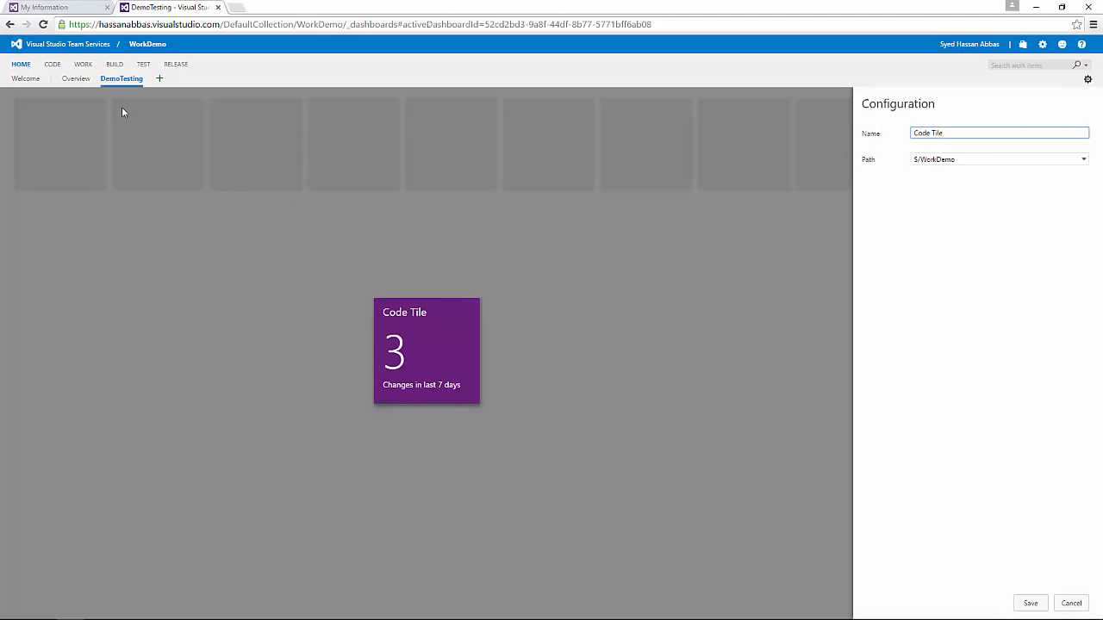
left_click(1082, 159)
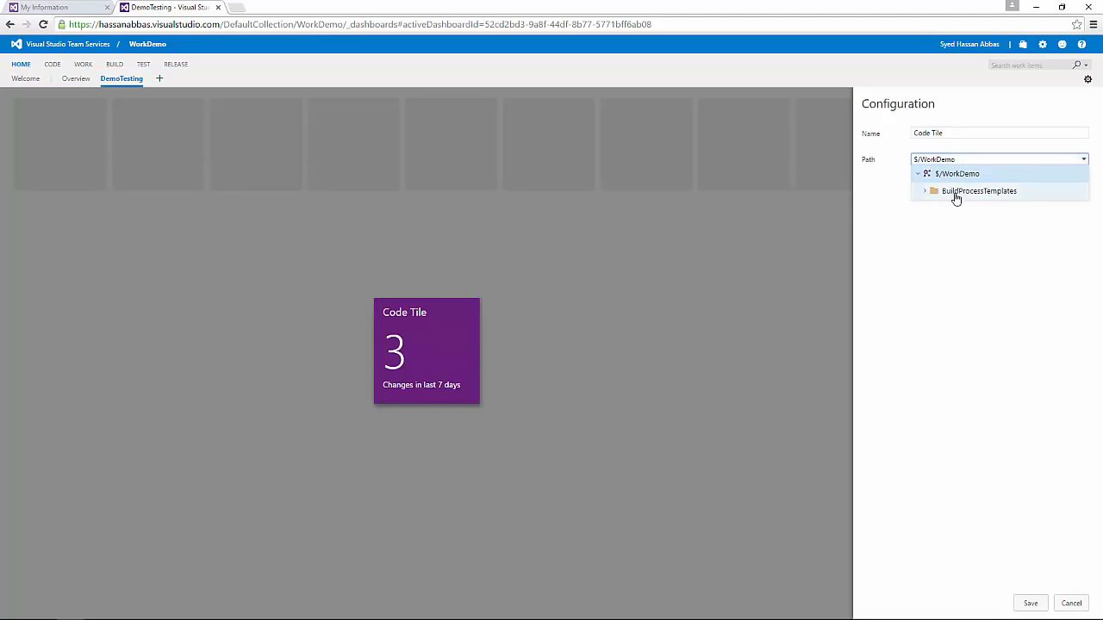
left_click(927, 192)
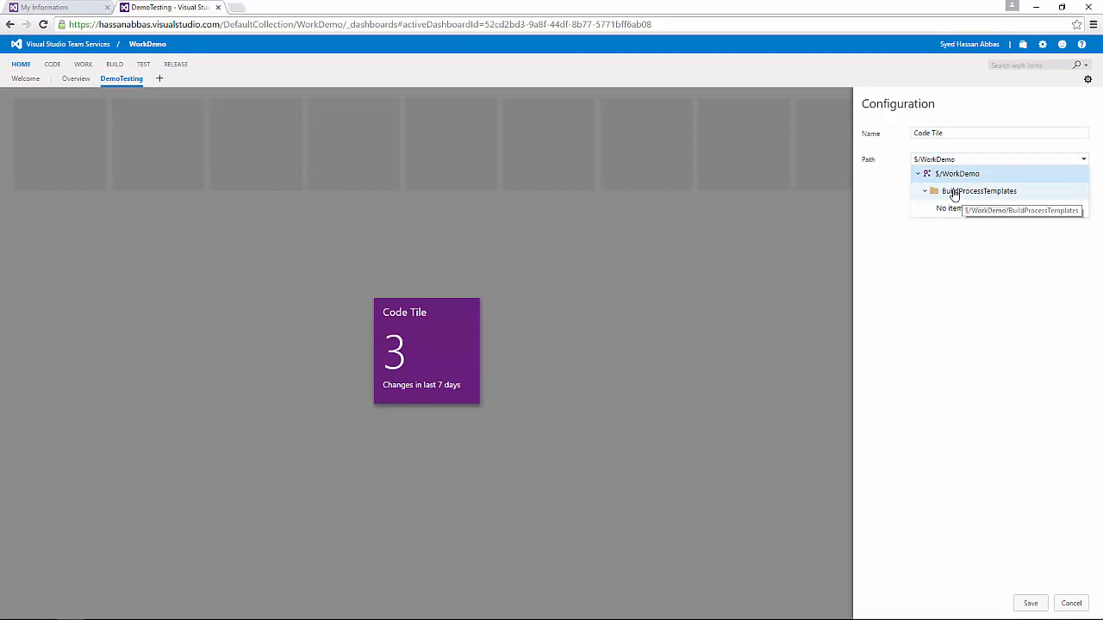
left_click(952, 193)
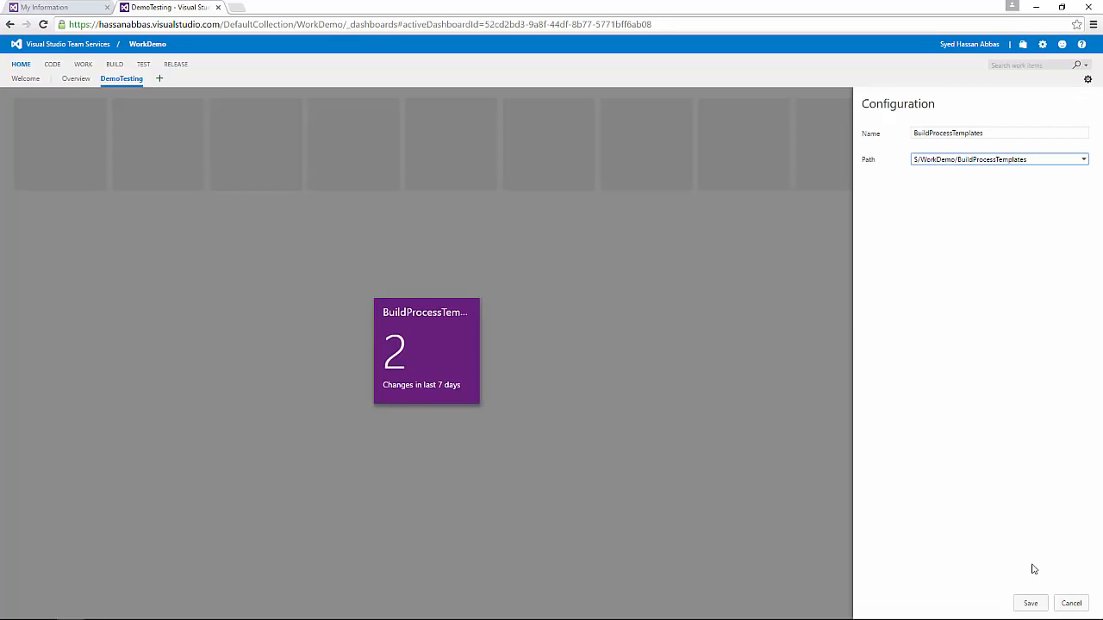
left_click(1030, 603)
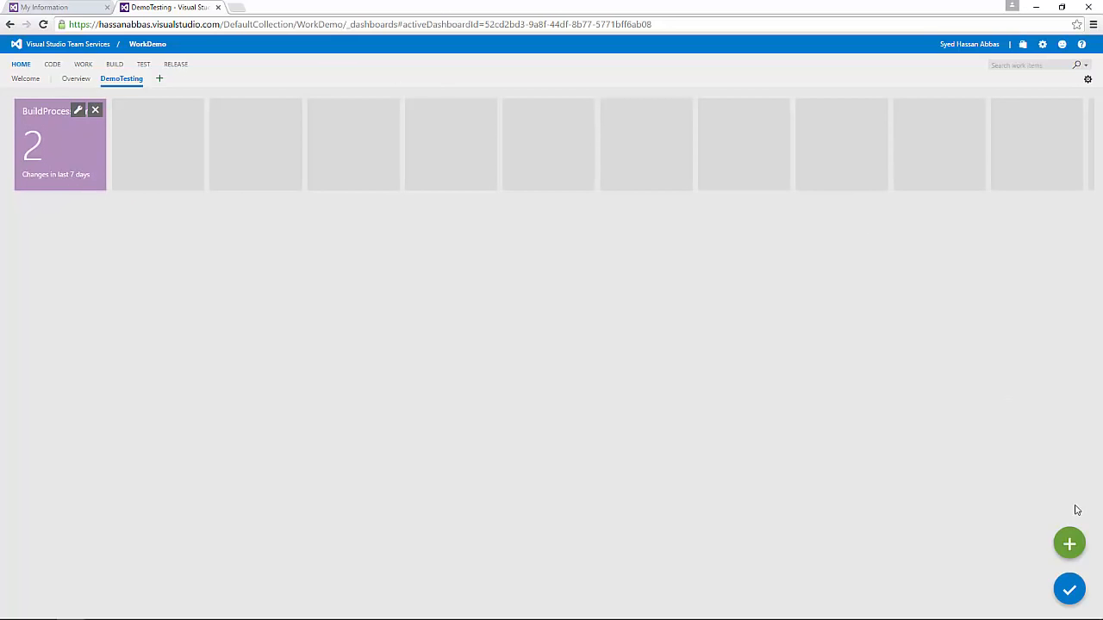
Step: Add a Query Tile widget from the gallery to DemoTesting
left_click(1069, 544)
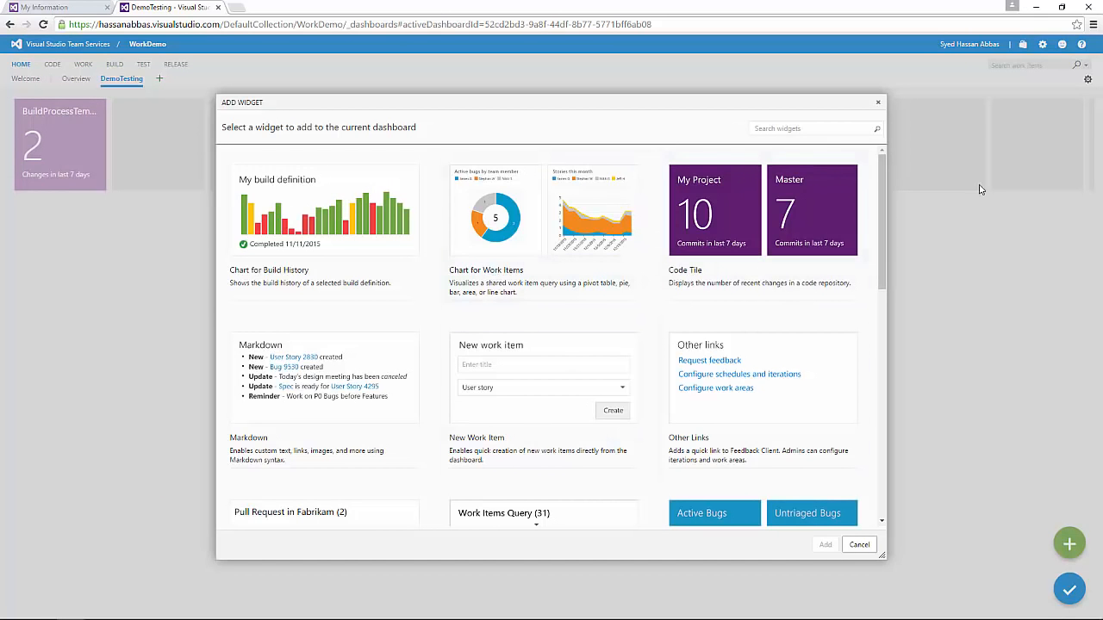
left_click_drag(881, 188, 882, 276)
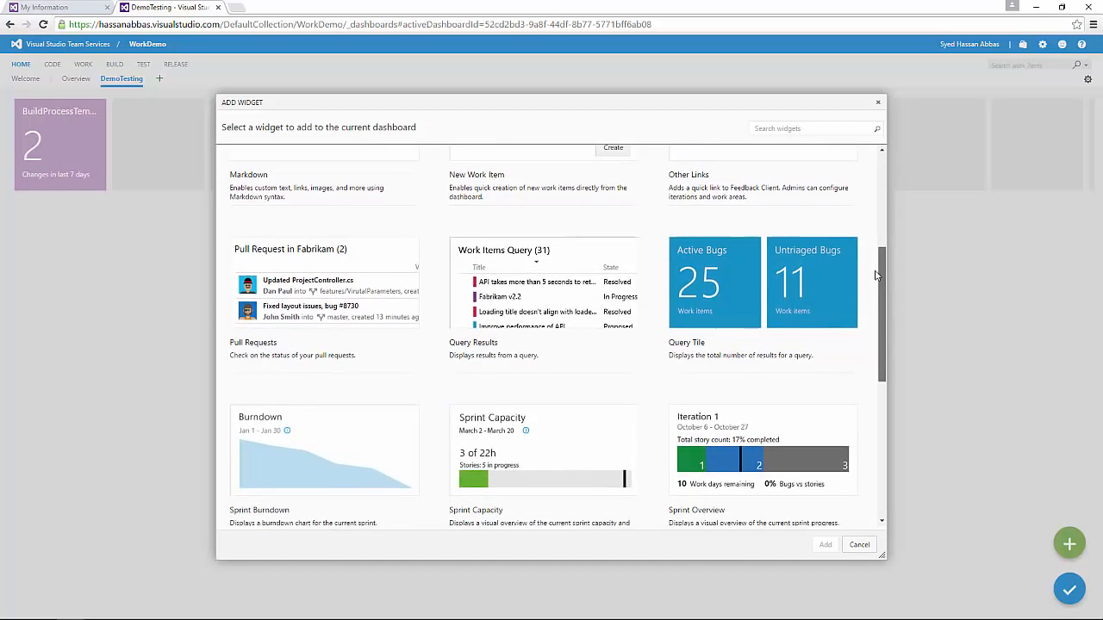
left_click(728, 298)
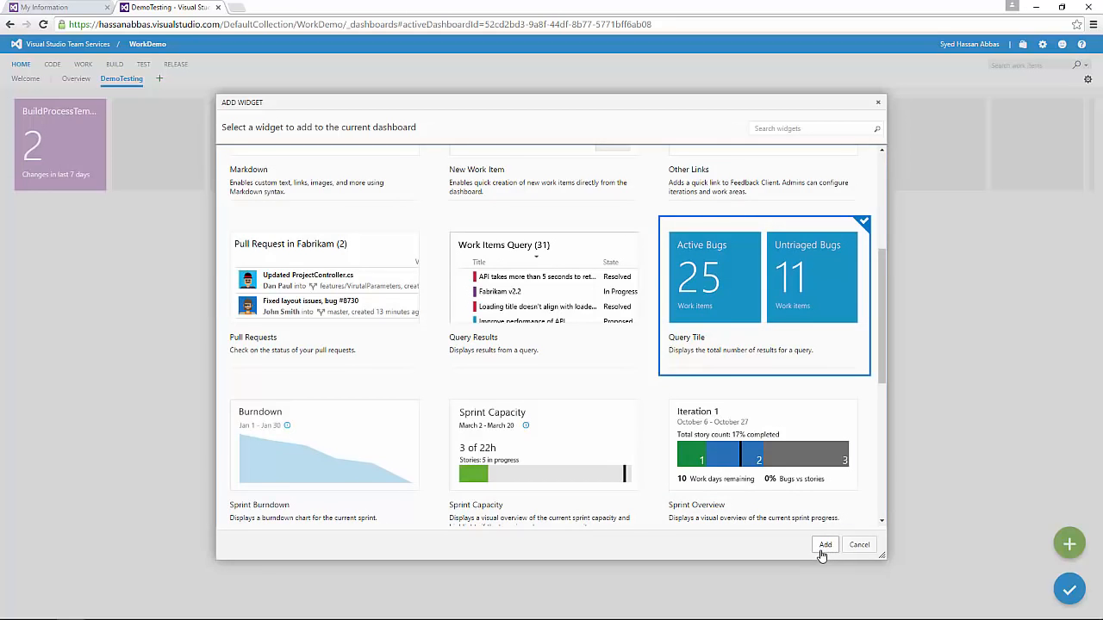
left_click(821, 550)
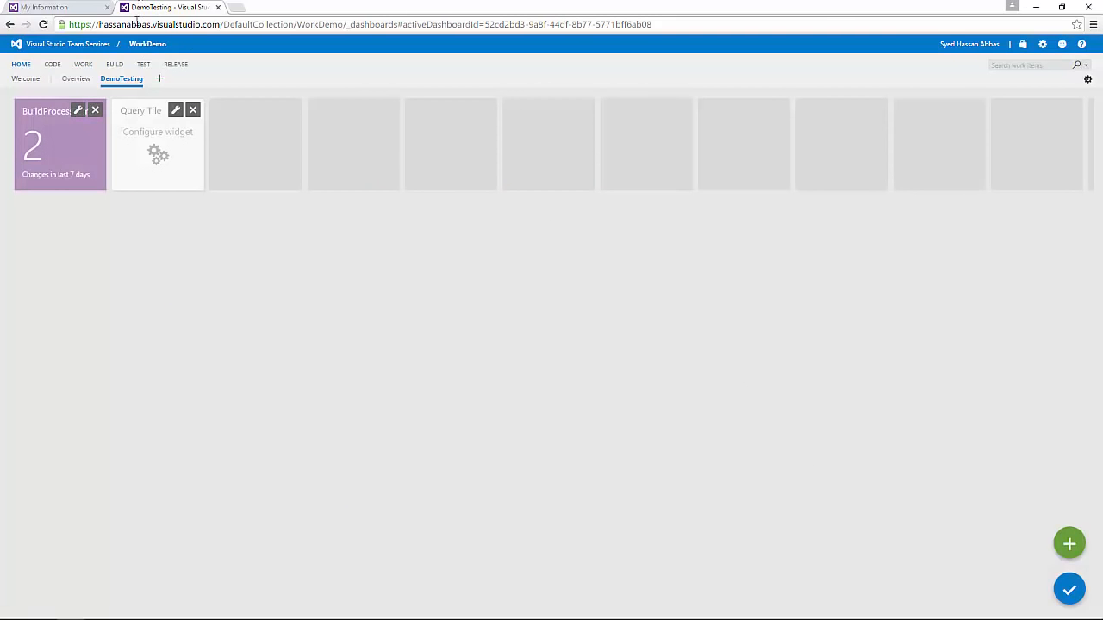
Step: Base the query tile on Shared Queries > Current Sprint > Blocked Tasks
left_click(175, 110)
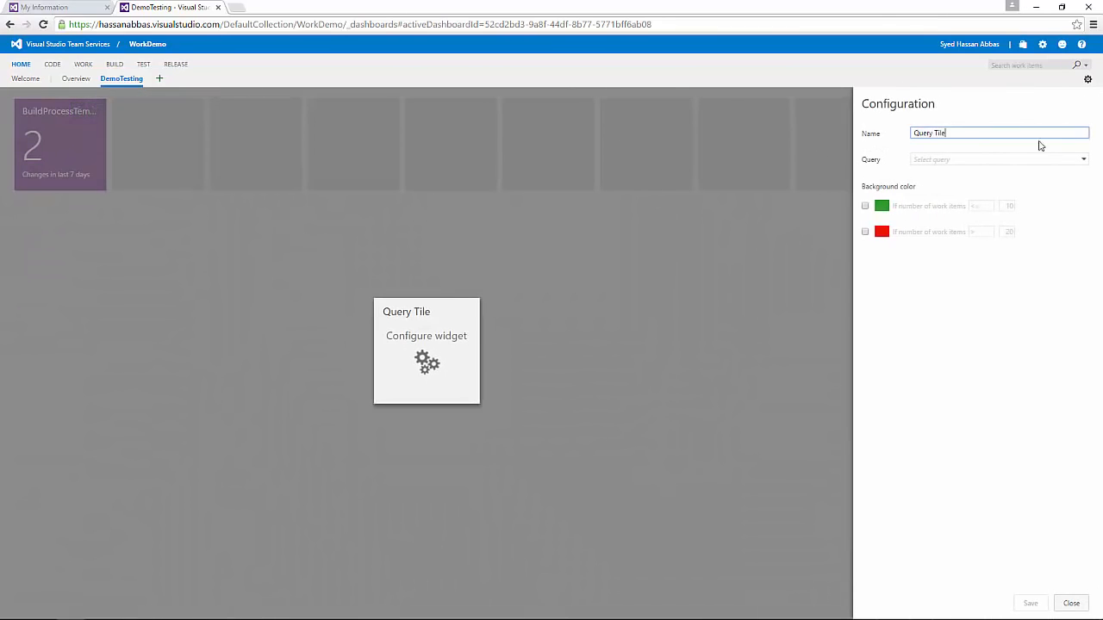
key("ctrl+a")
left_click(963, 163)
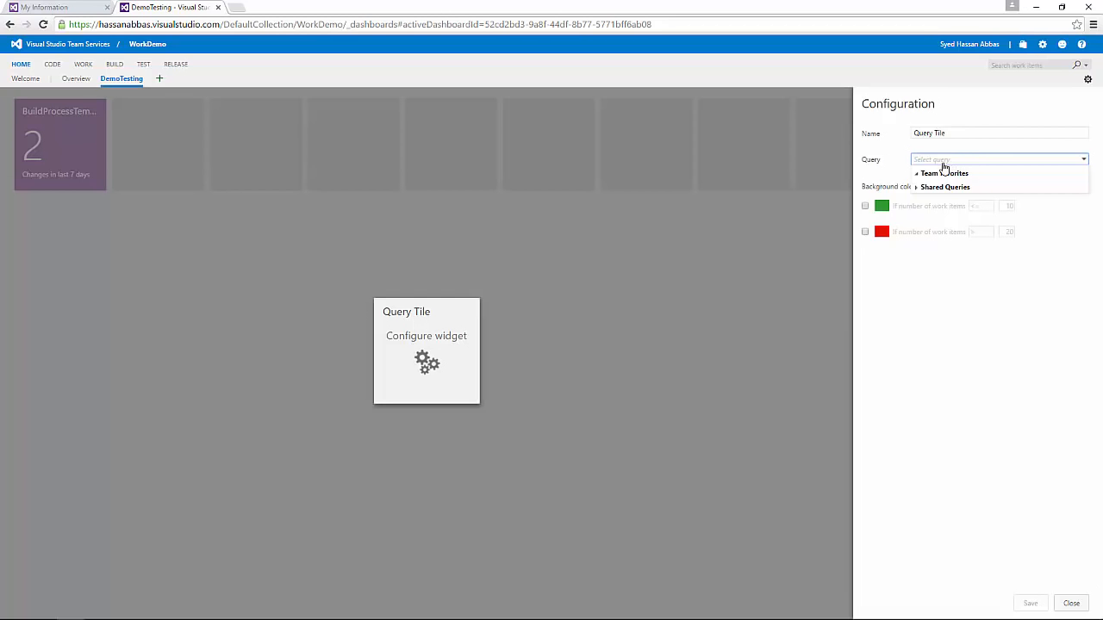
left_click(917, 188)
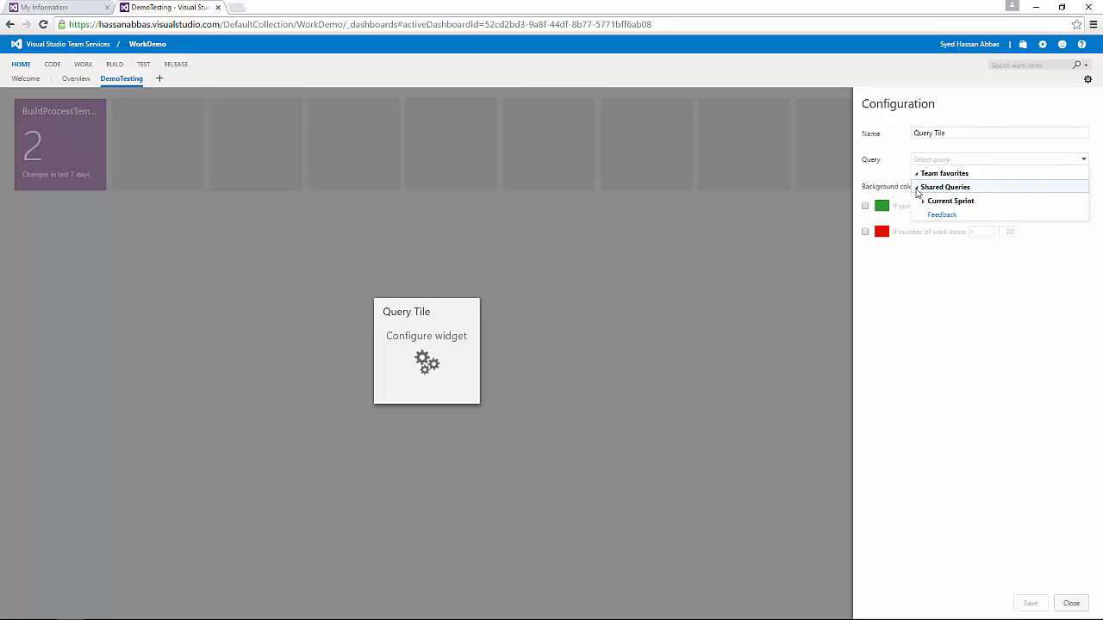
left_click(925, 201)
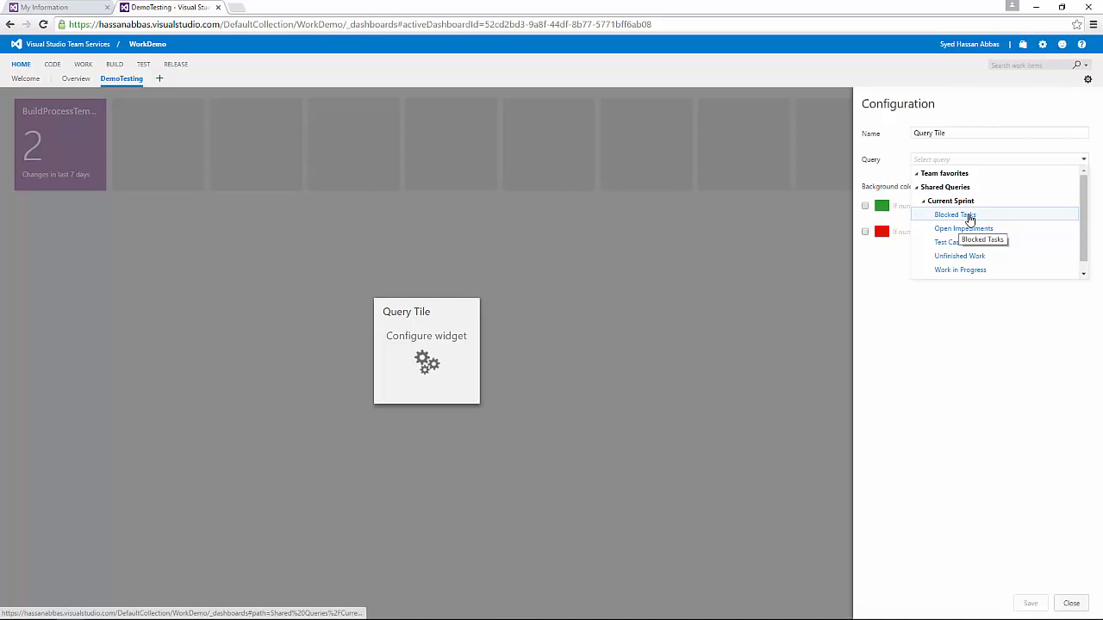
left_click(969, 217)
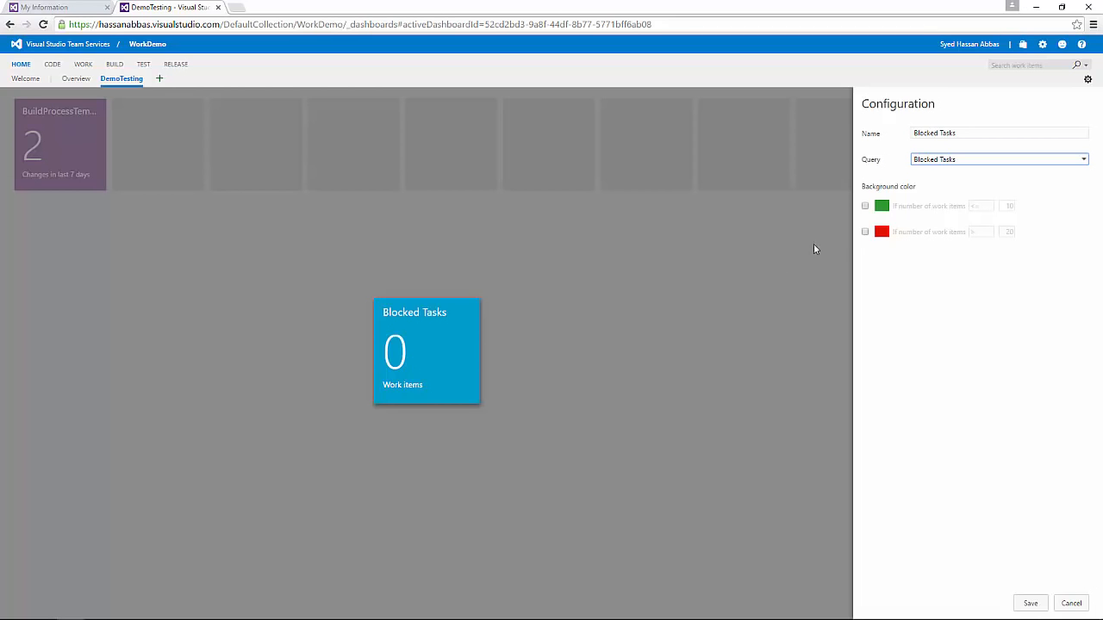
Step: Turn the tile red above 1 and green at exactly 0, then save the settings
left_click(865, 232)
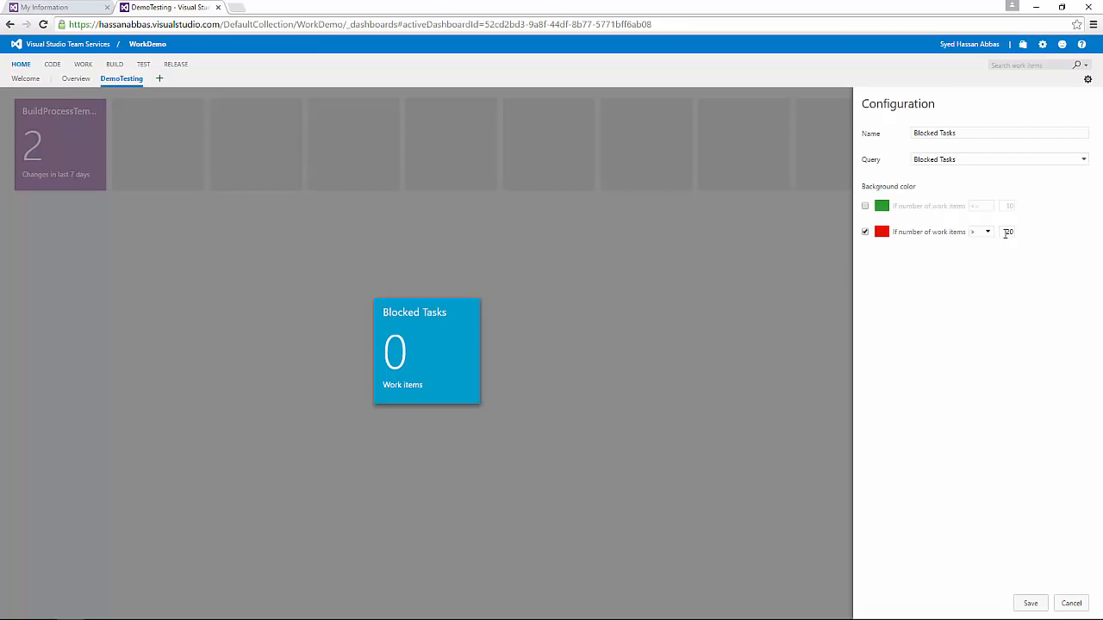
key("BackSpace")
left_click(865, 206)
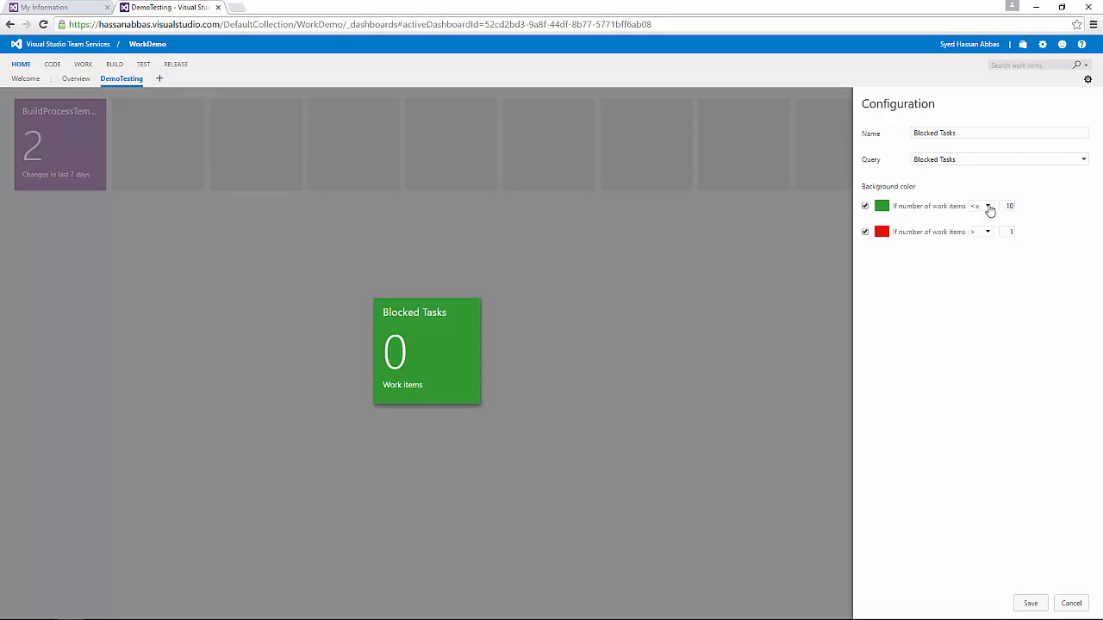
left_click(989, 208)
left_click(982, 283)
left_click_drag(1003, 207, 1048, 204)
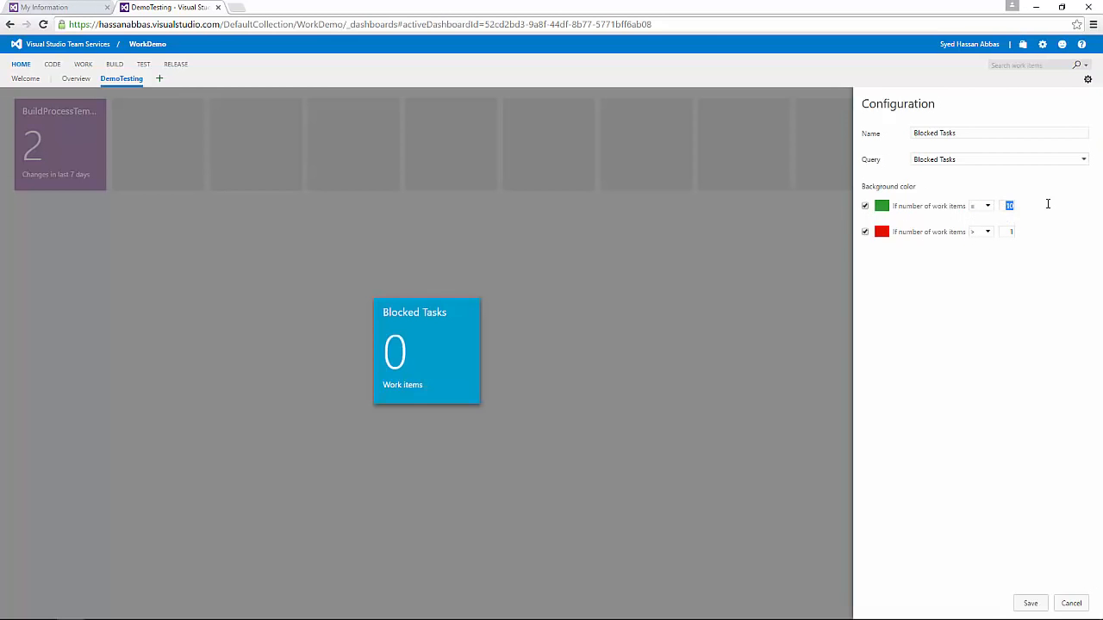
type("0")
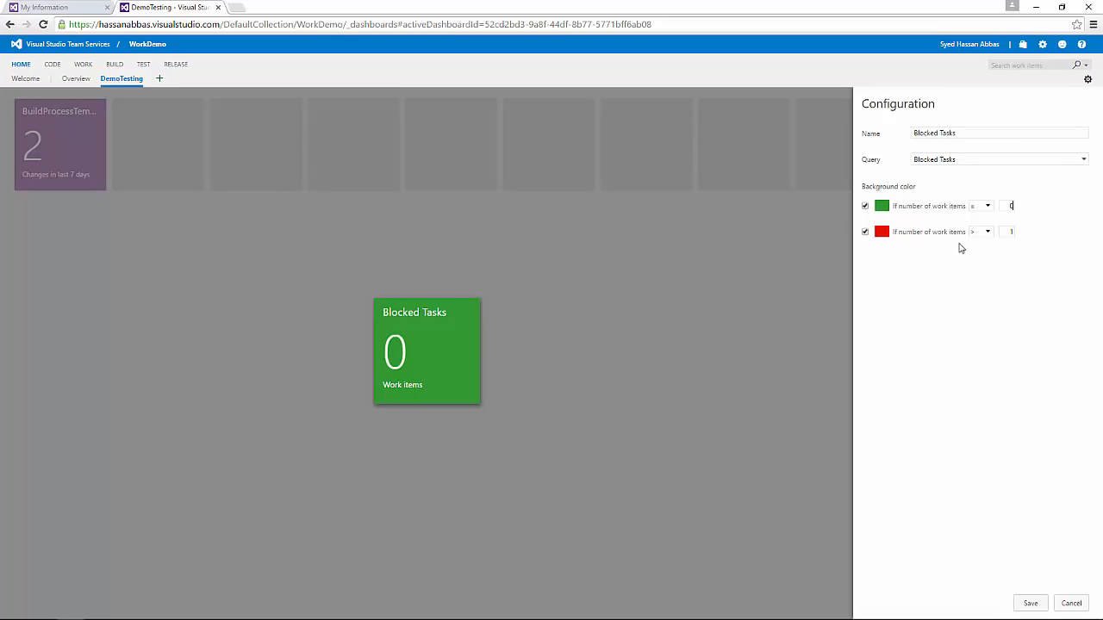
left_click(1029, 605)
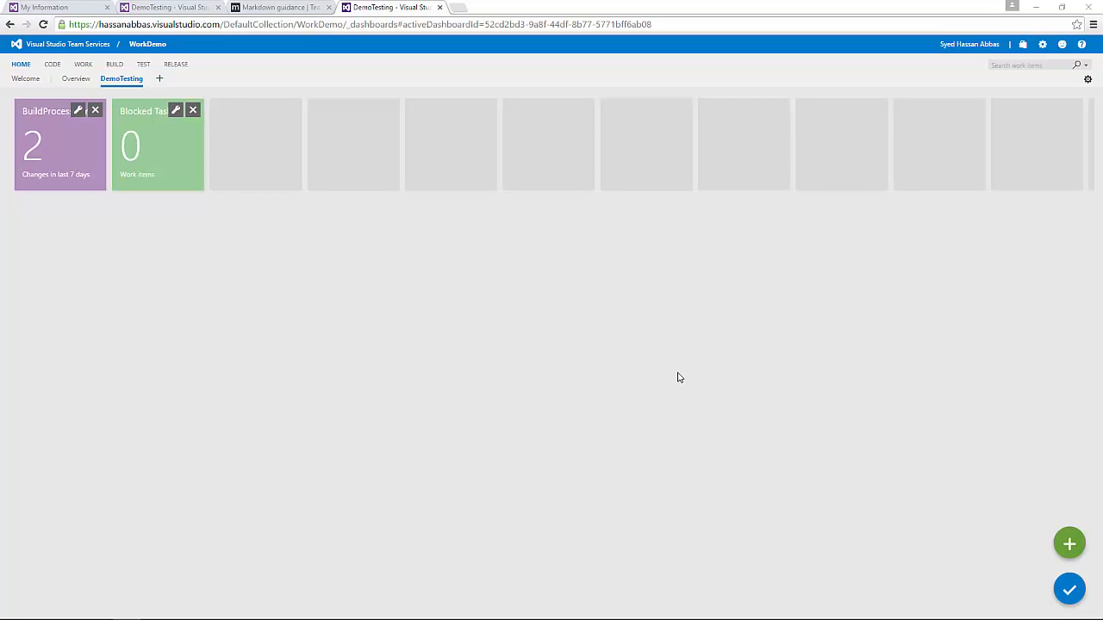
Step: Reopen the widget gallery and pick Chart for Work Items
left_click(1068, 542)
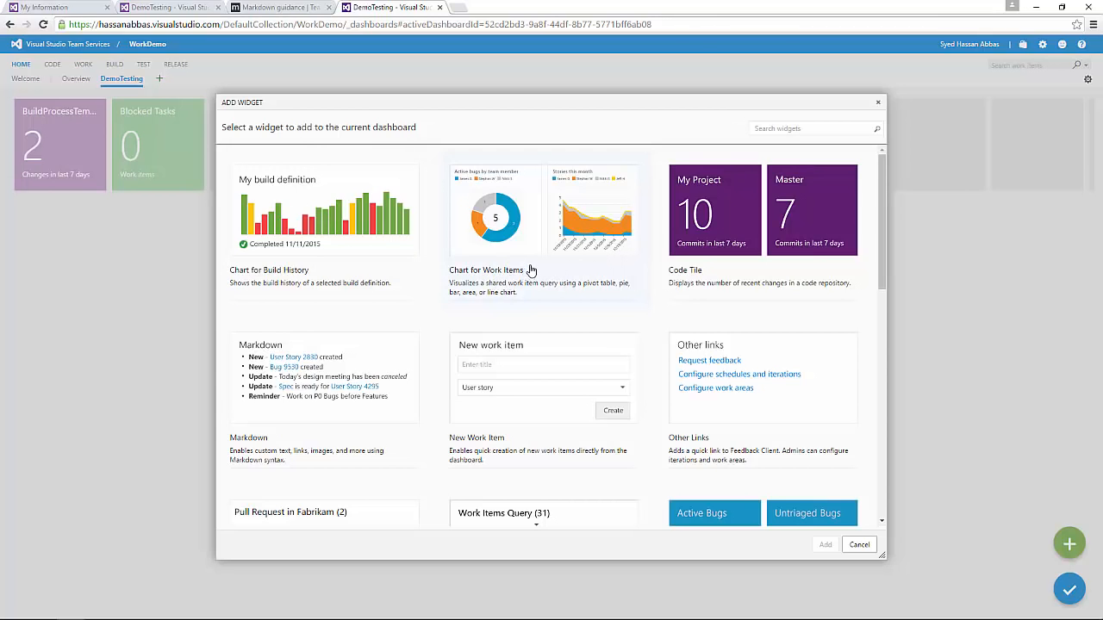
left_click(577, 225)
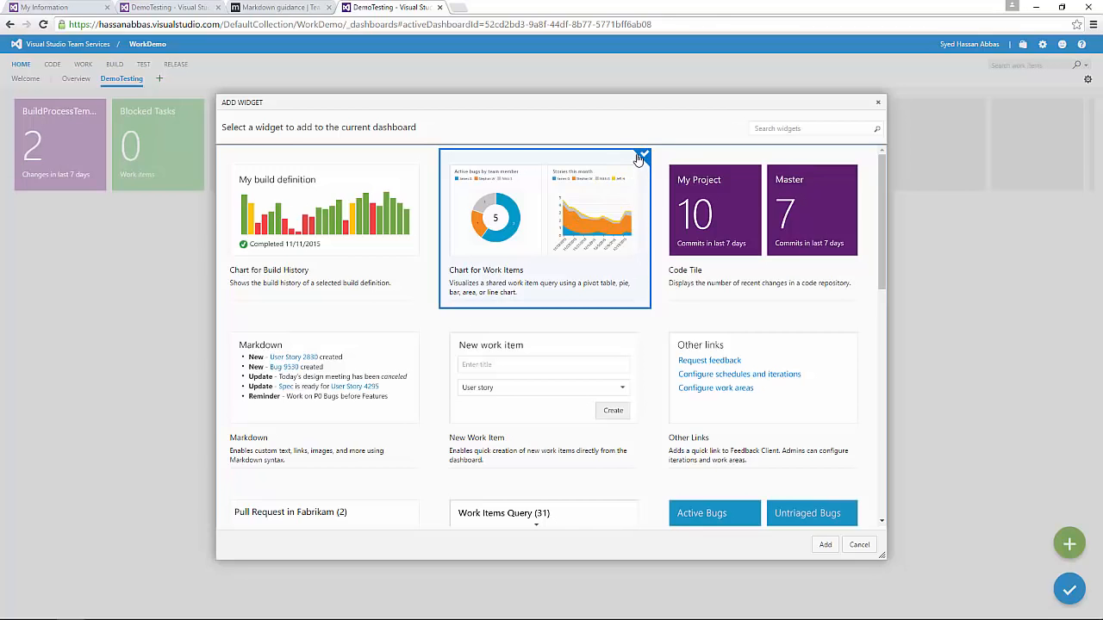
Step: Add the work items chart and base it on the Current Sprint Work in Progress query
left_click(824, 545)
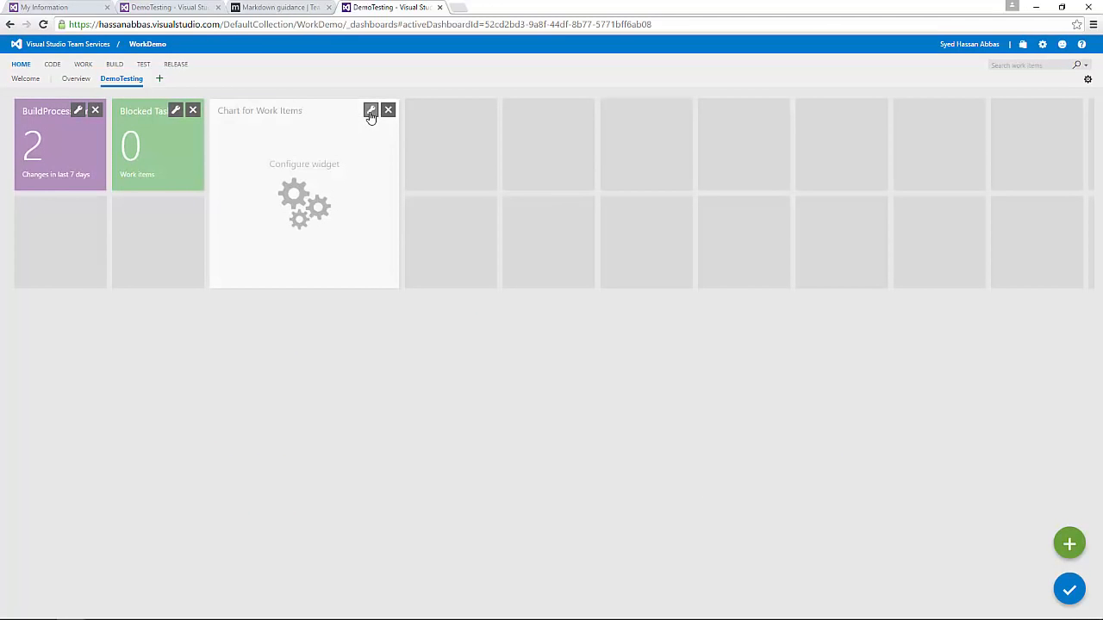
left_click(370, 113)
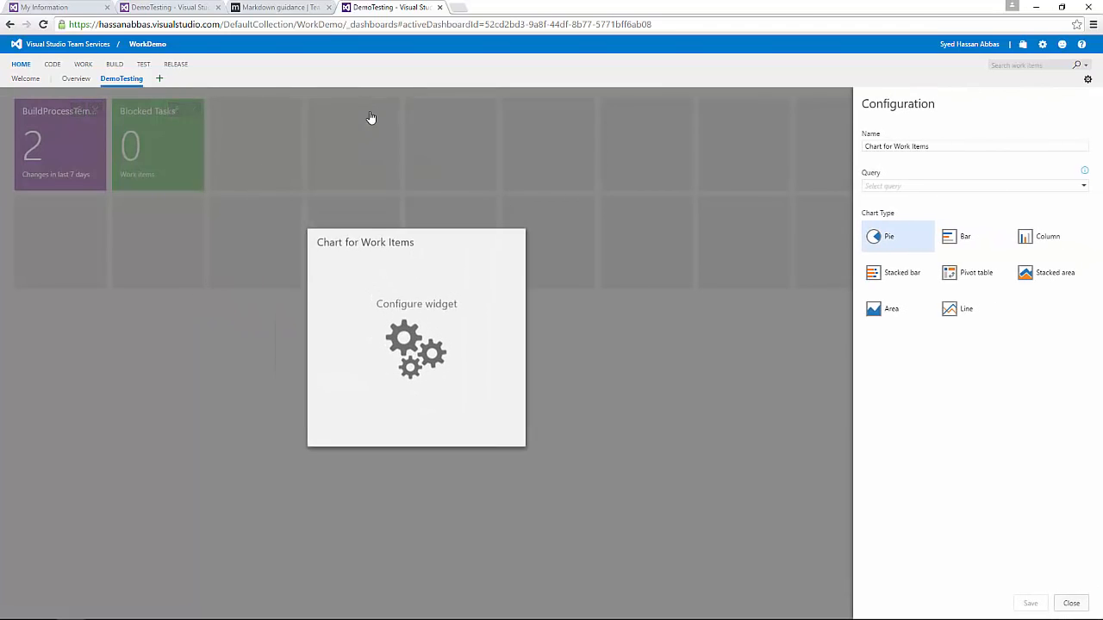
left_click(953, 187)
left_click(868, 214)
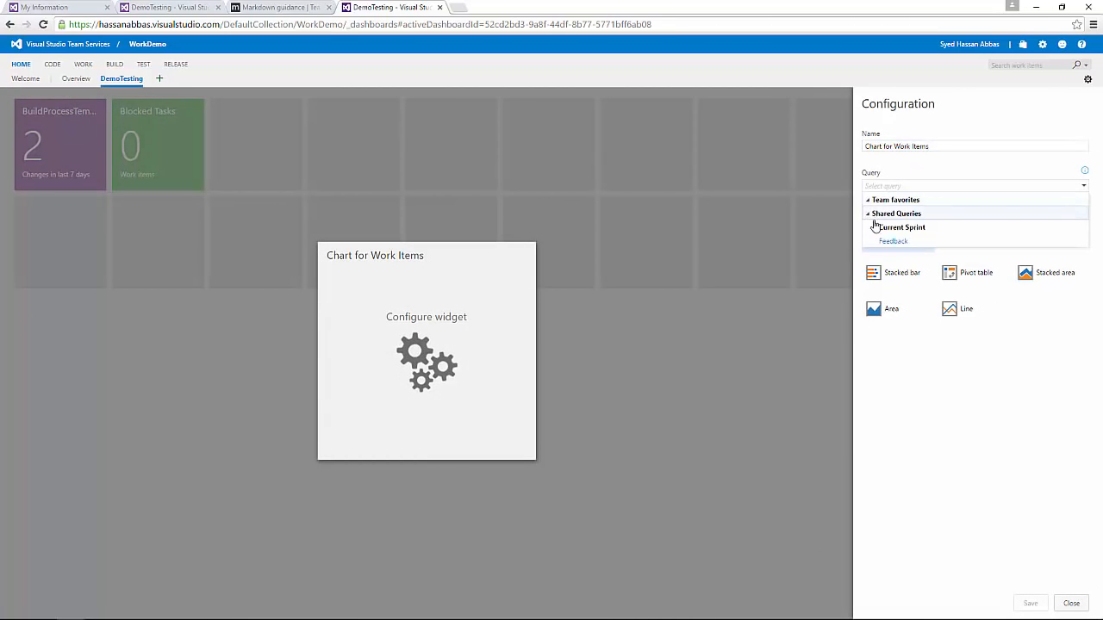
left_click(874, 227)
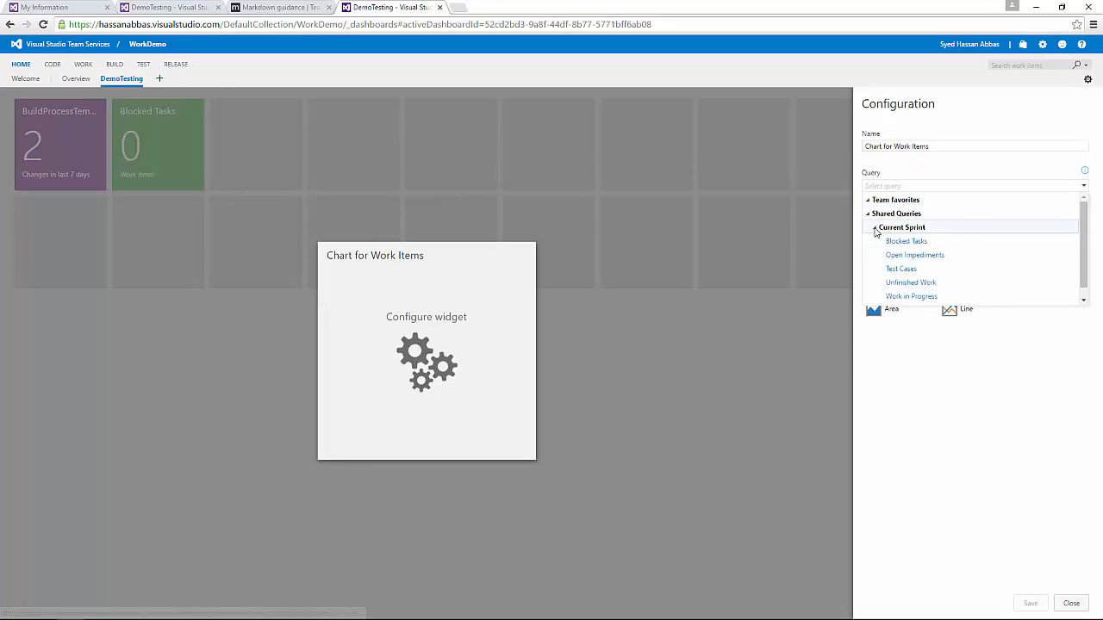
left_click(915, 297)
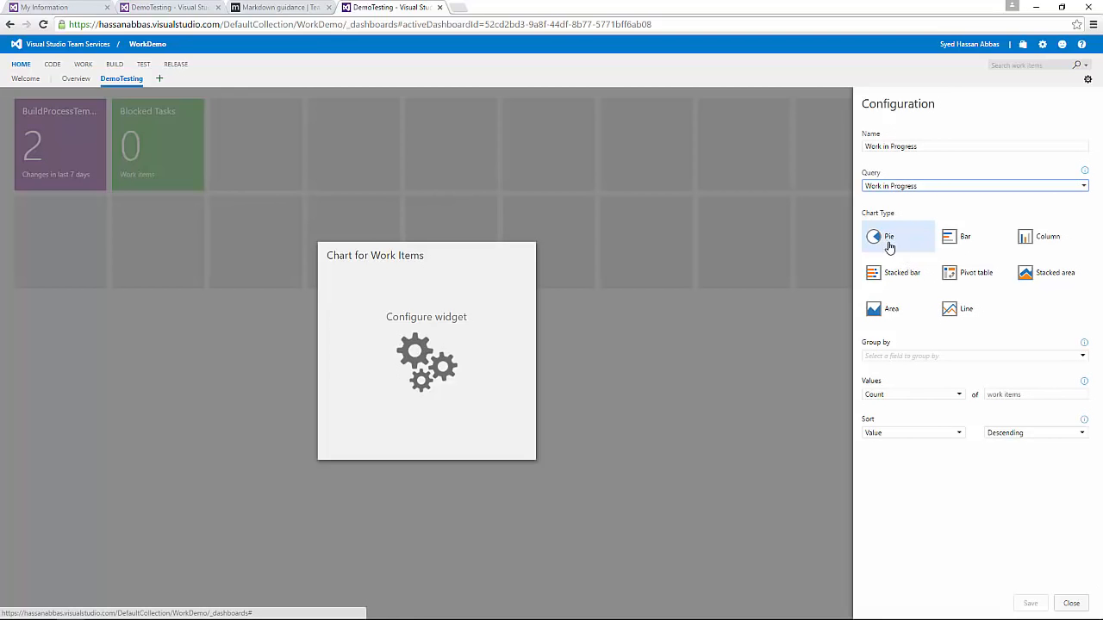
Step: Group the chart by State with Count values, keep it a pie, and save
left_click(955, 357)
left_click(917, 397)
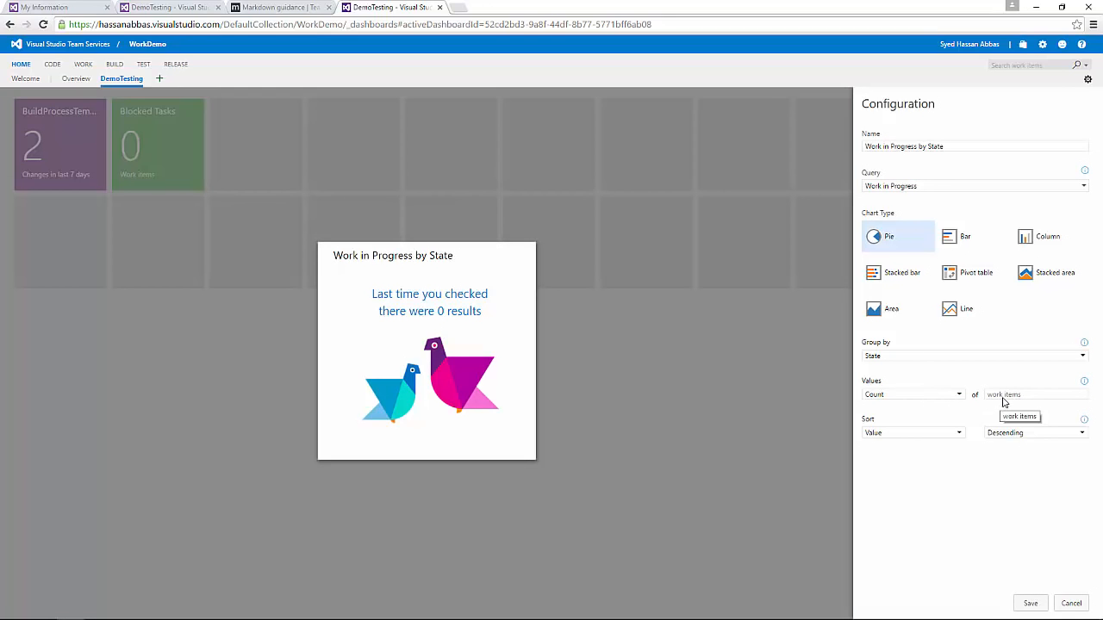
left_click(960, 395)
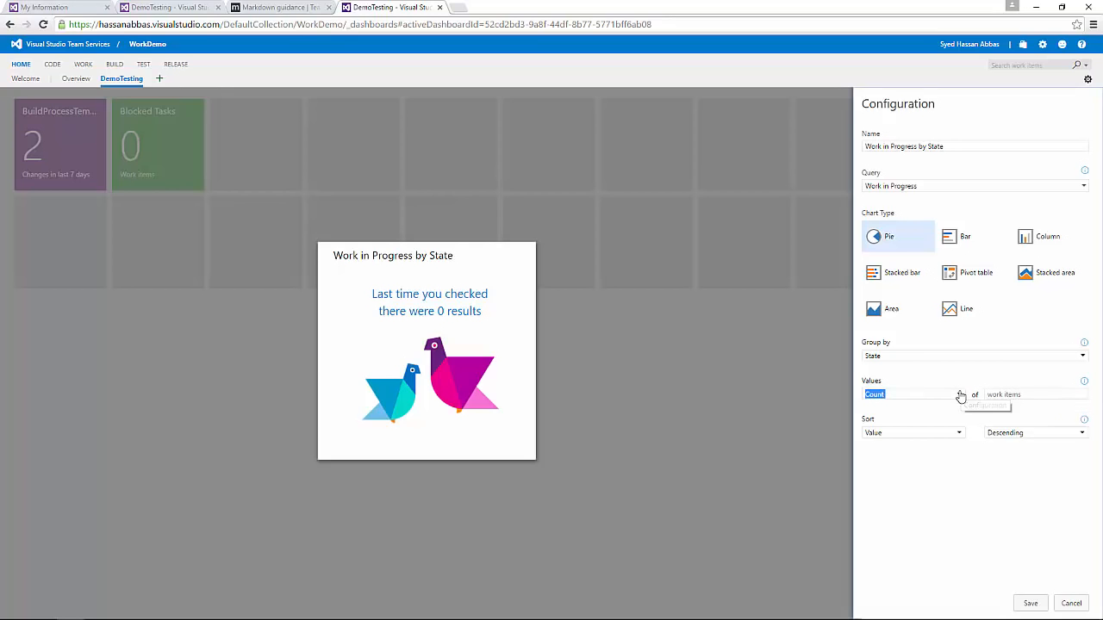
left_click(961, 397)
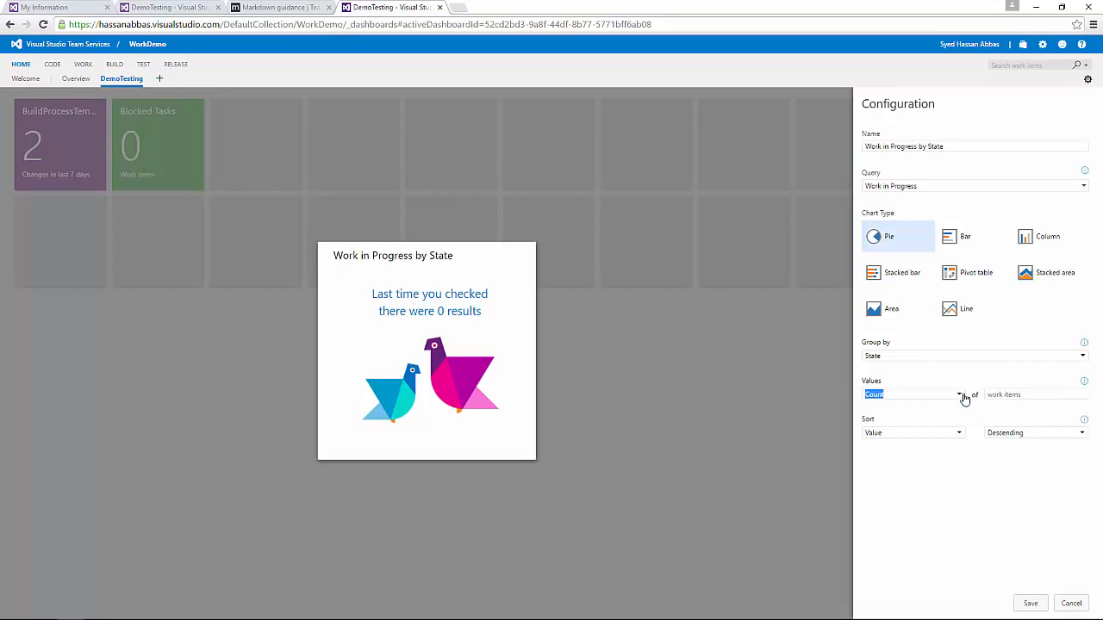
left_click(1045, 399)
left_click(968, 243)
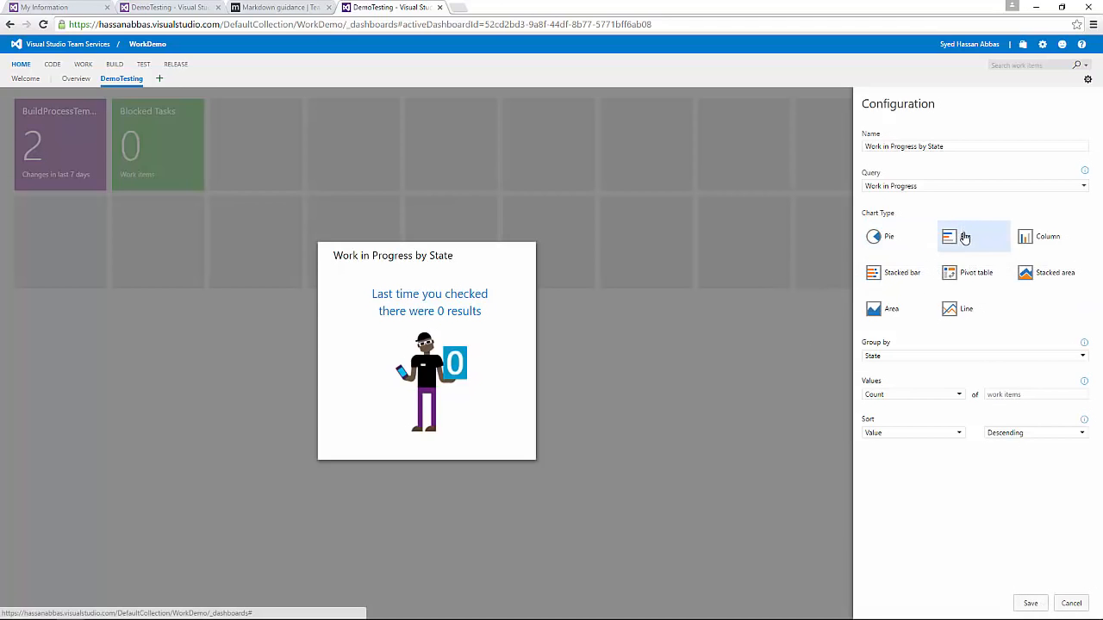
left_click(878, 239)
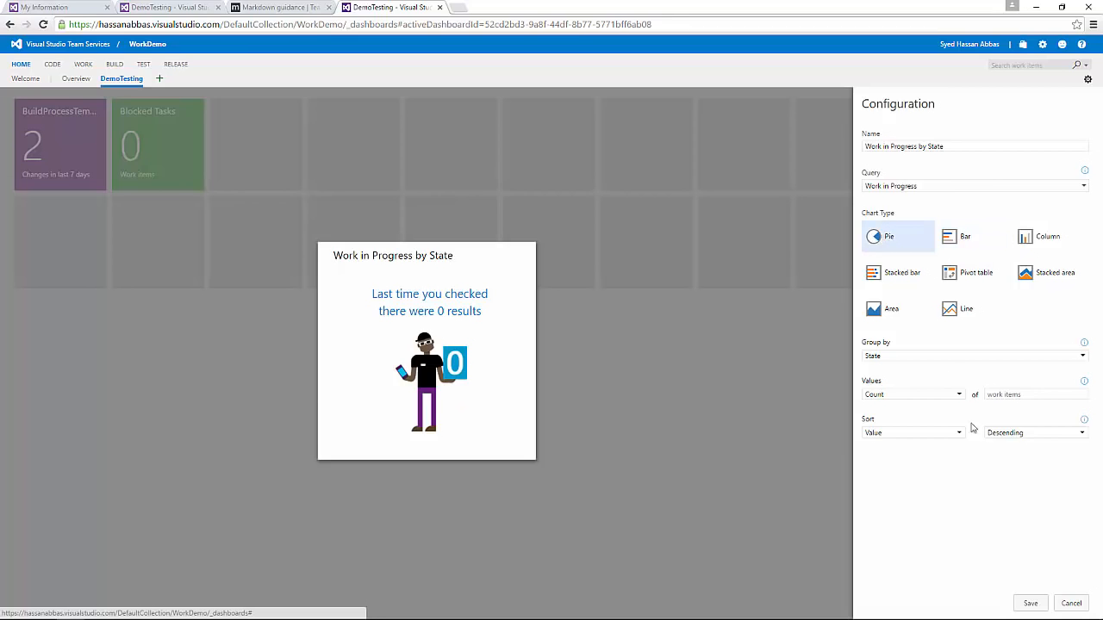
left_click(1029, 605)
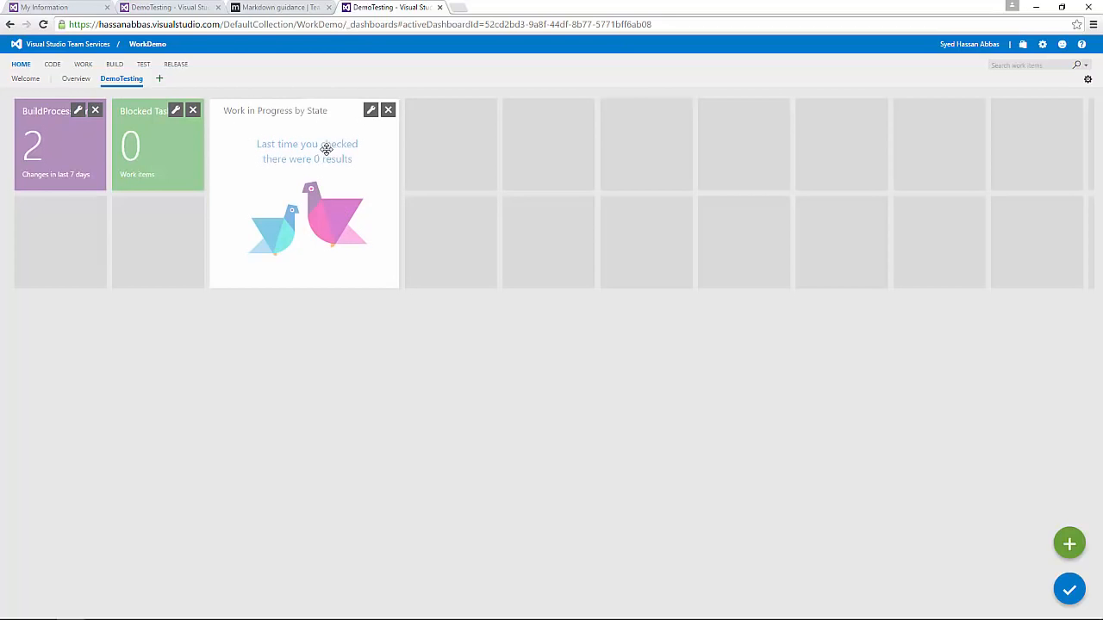
Step: Open the Add Widget gallery over DemoTesting once more
left_click(1070, 543)
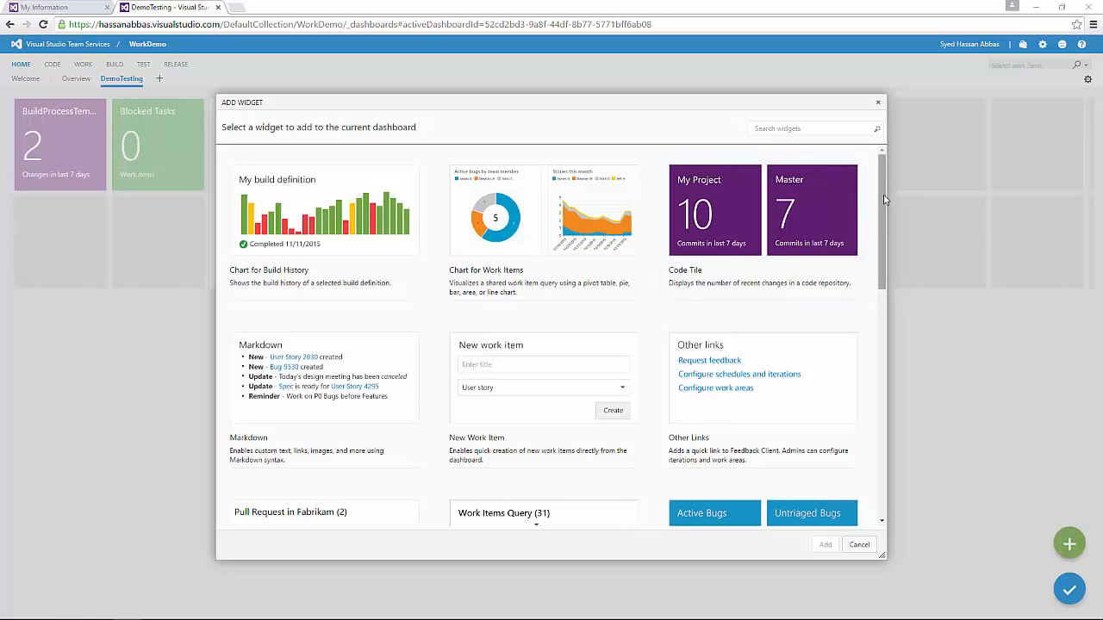
Step: Scroll through the gallery and select the New Work Item widget card
left_click_drag(883, 195, 862, 164)
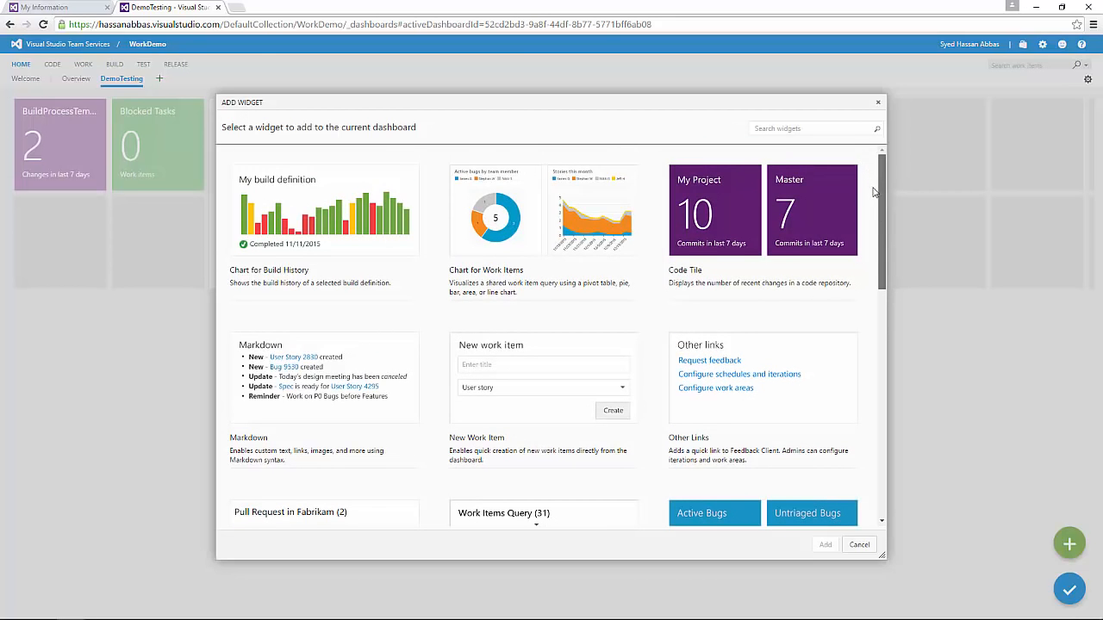
scroll(875, 212, "down", 2)
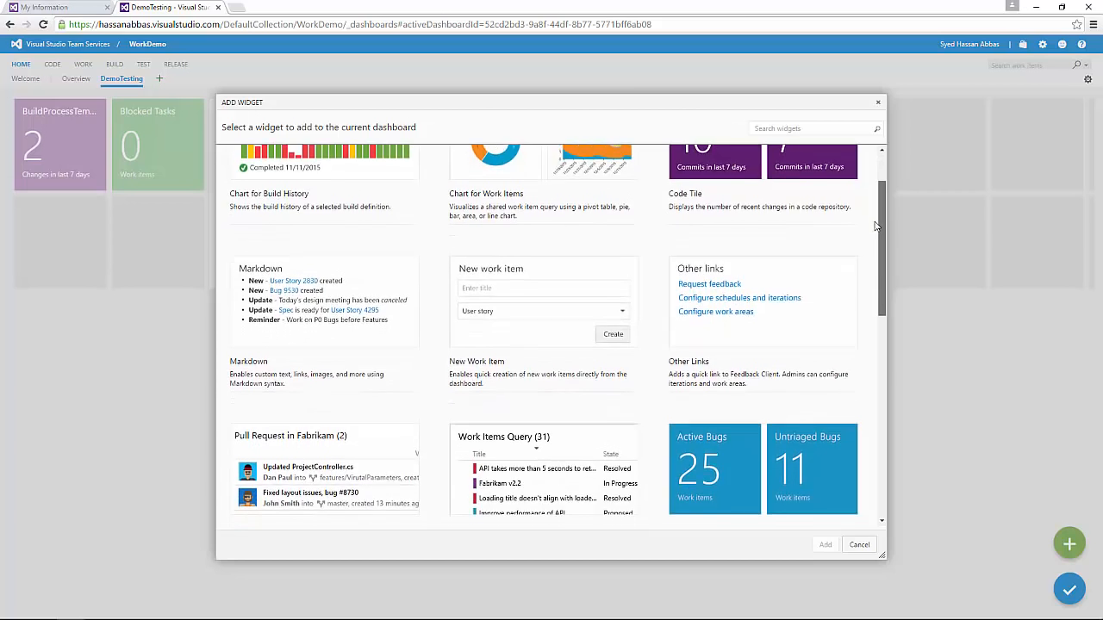
scroll(876, 228, "down", 2)
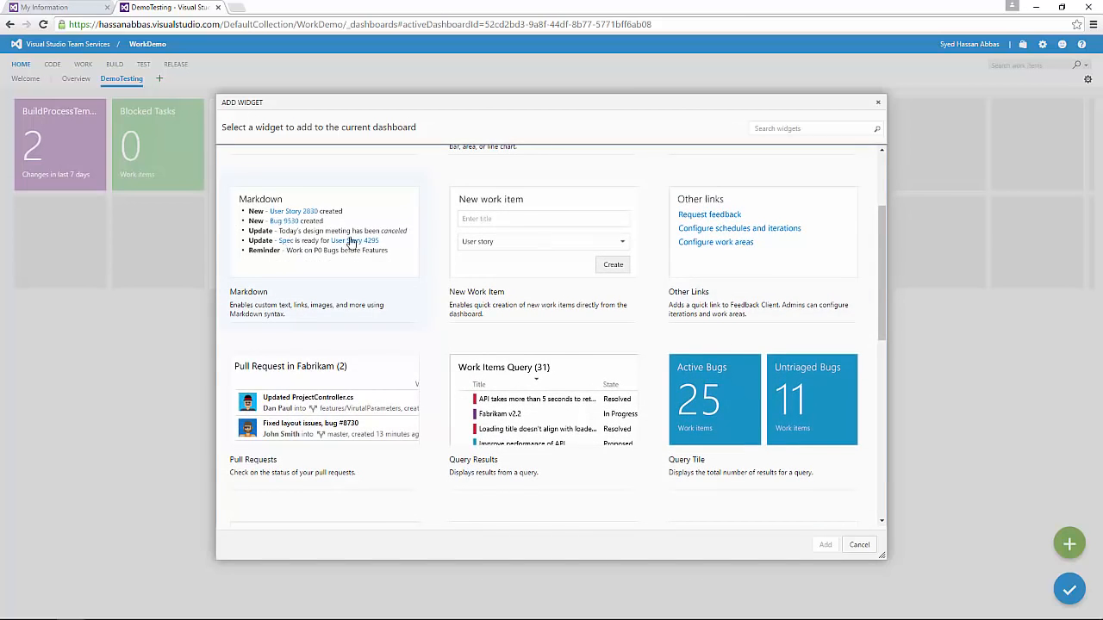
mouse_move(883, 237)
left_mouse_down()
mouse_move(882, 170)
mouse_move(892, 243)
left_mouse_up()
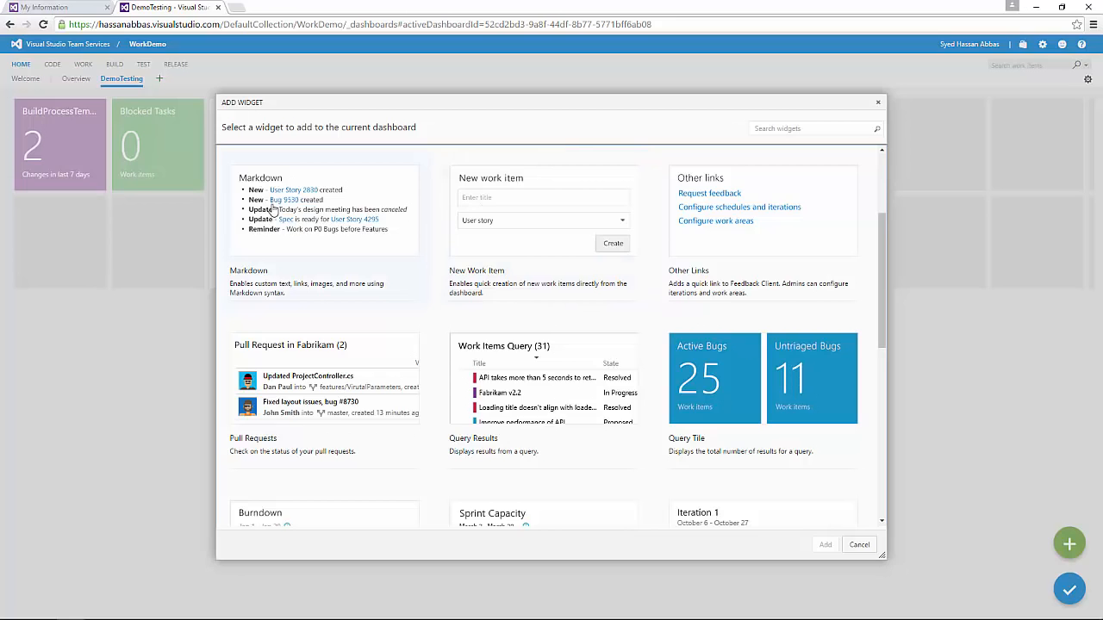
left_click(550, 213)
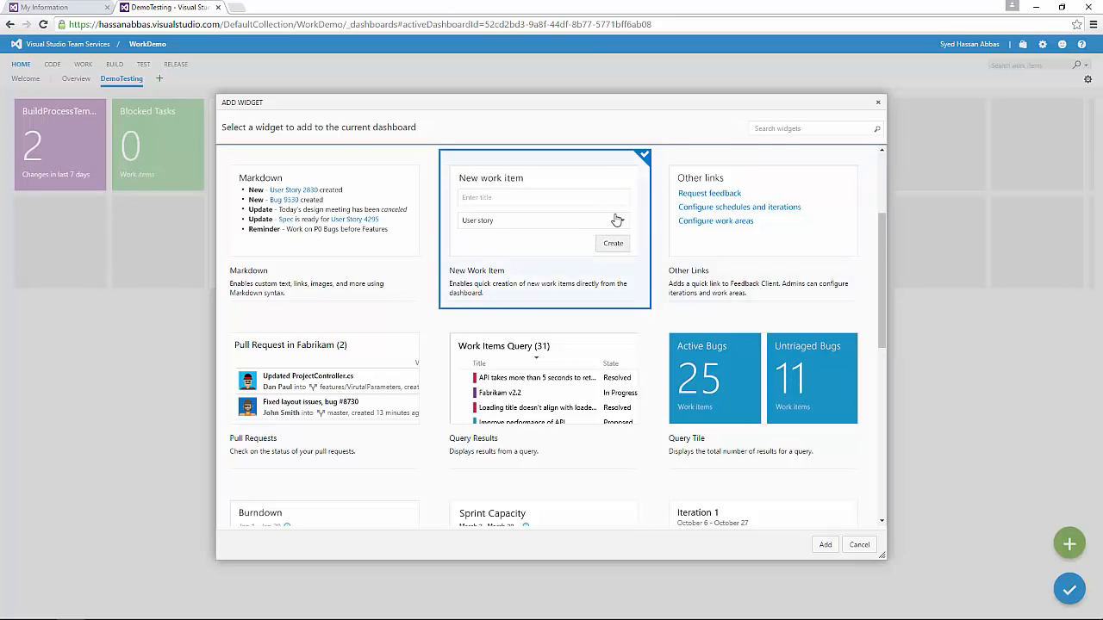
Step: Also select the Other Links, Query Results, Query Tile and Sprint Burndown widget cards
left_click(751, 225)
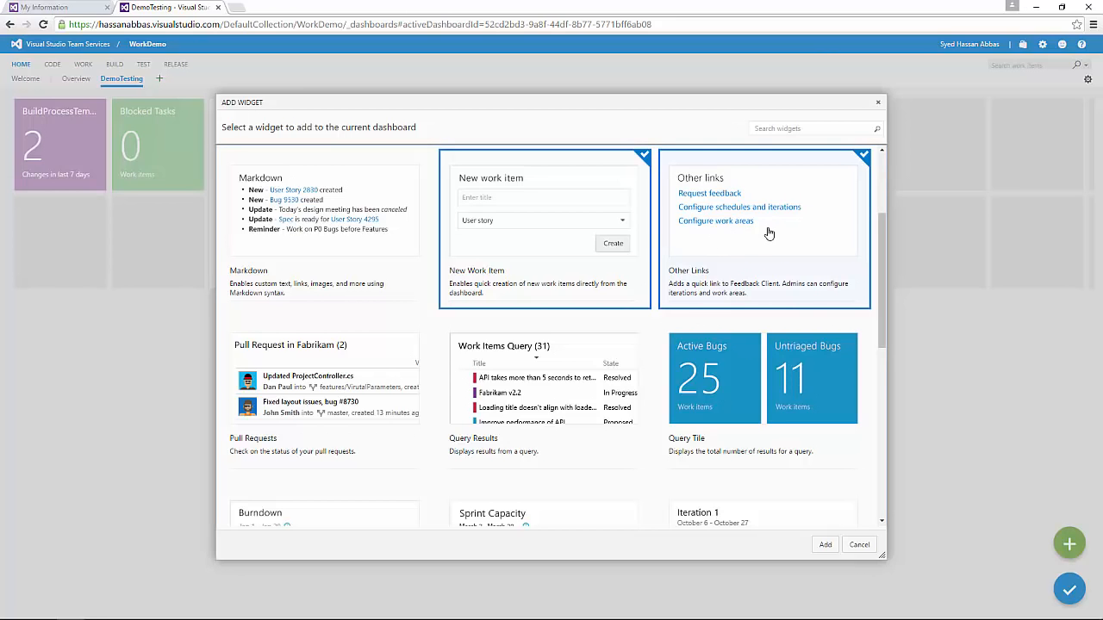
scroll(883, 218, "down", 1)
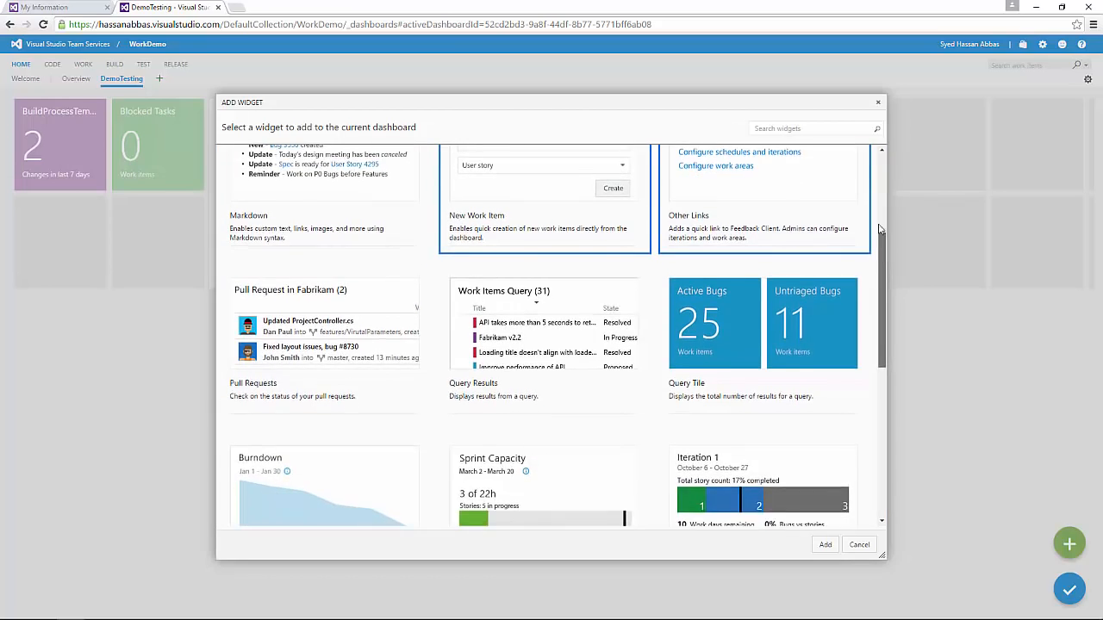
scroll(880, 228, "up", 3)
scroll(875, 250, "down", 4)
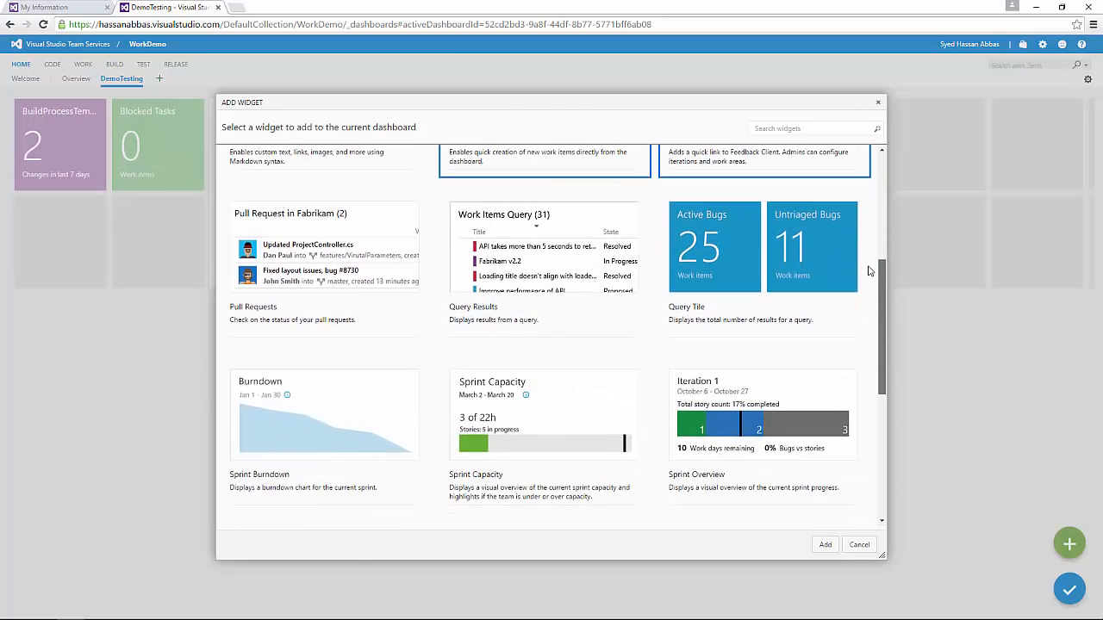
scroll(862, 241, "up", 3)
scroll(862, 249, "down", 3)
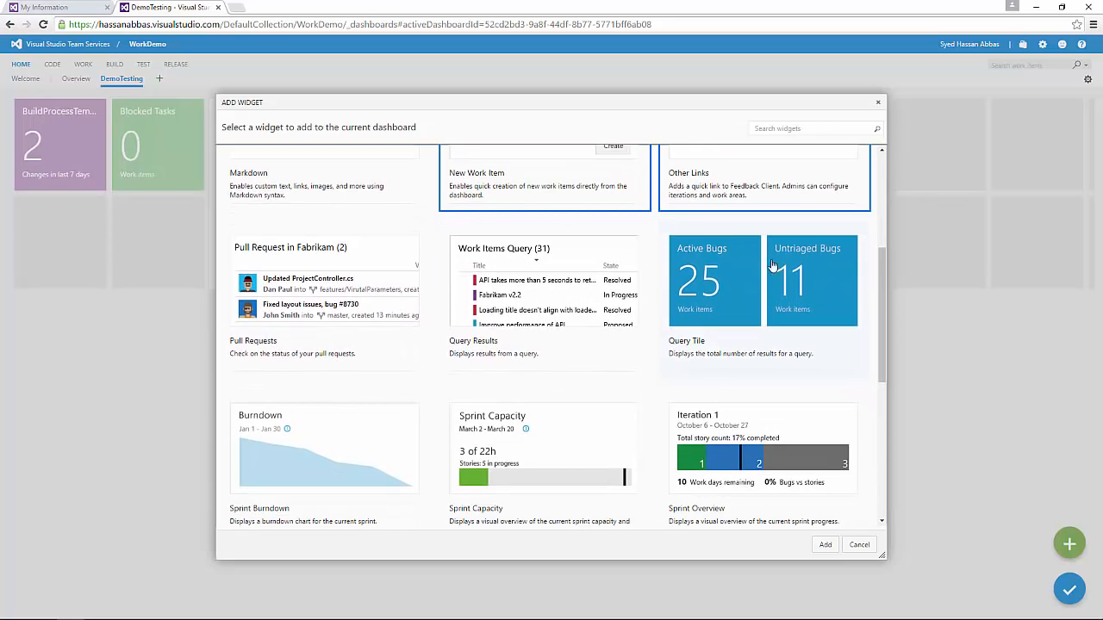
left_click(594, 300)
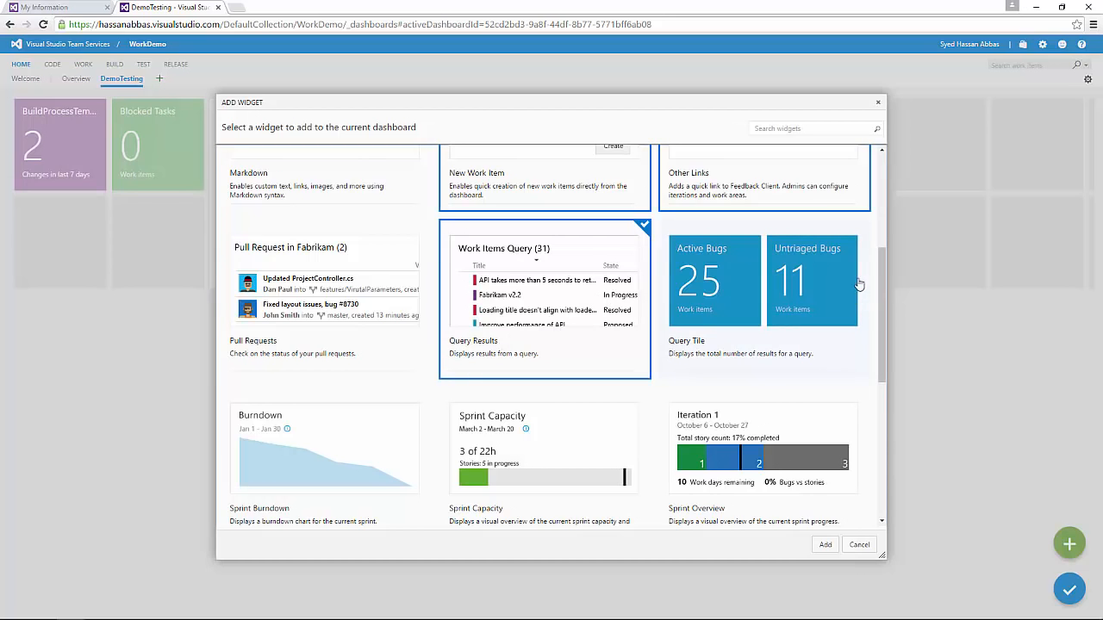
left_click_drag(883, 273, 873, 304)
left_click(712, 272)
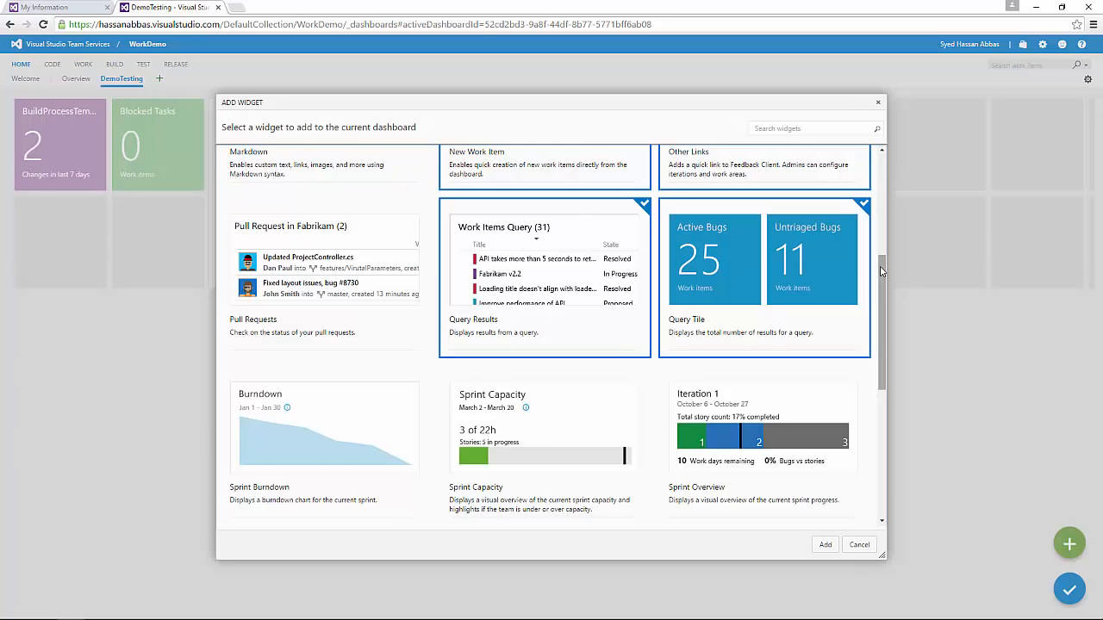
left_click_drag(878, 261, 894, 310)
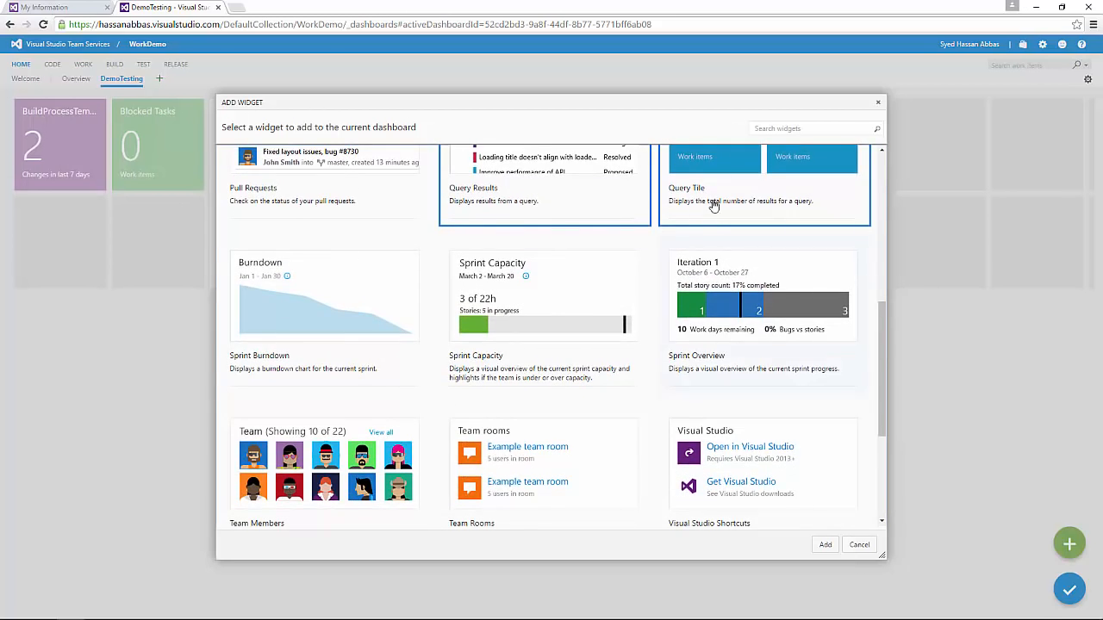
left_click(358, 308)
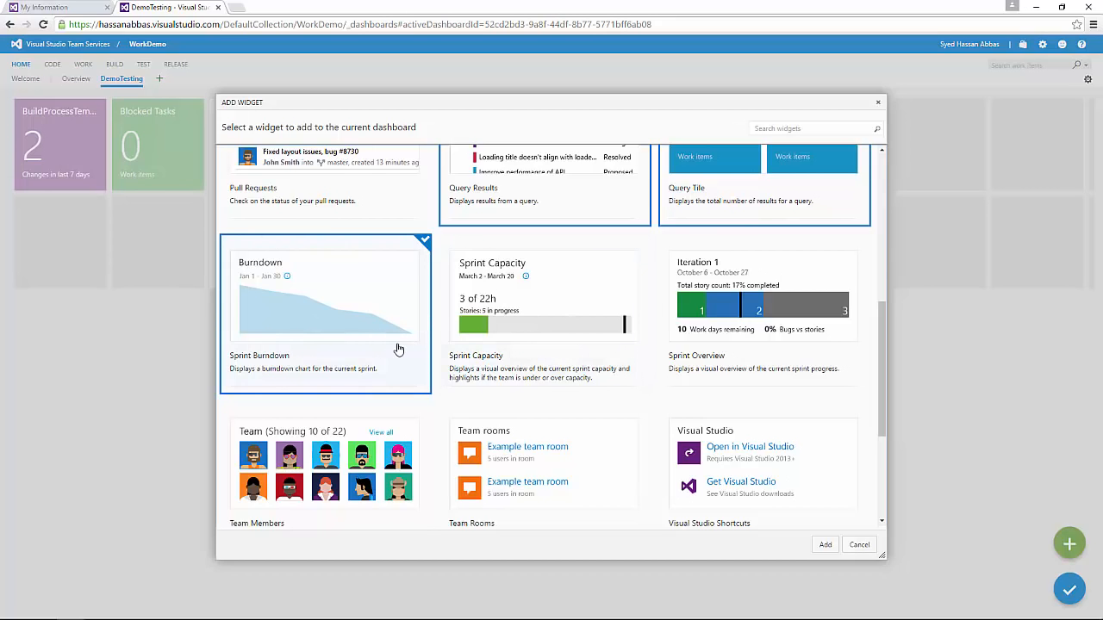
Step: Add the Sprint Capacity, Sprint Overview and Work Links widgets to the DemoTesting dashboard
left_click(528, 317)
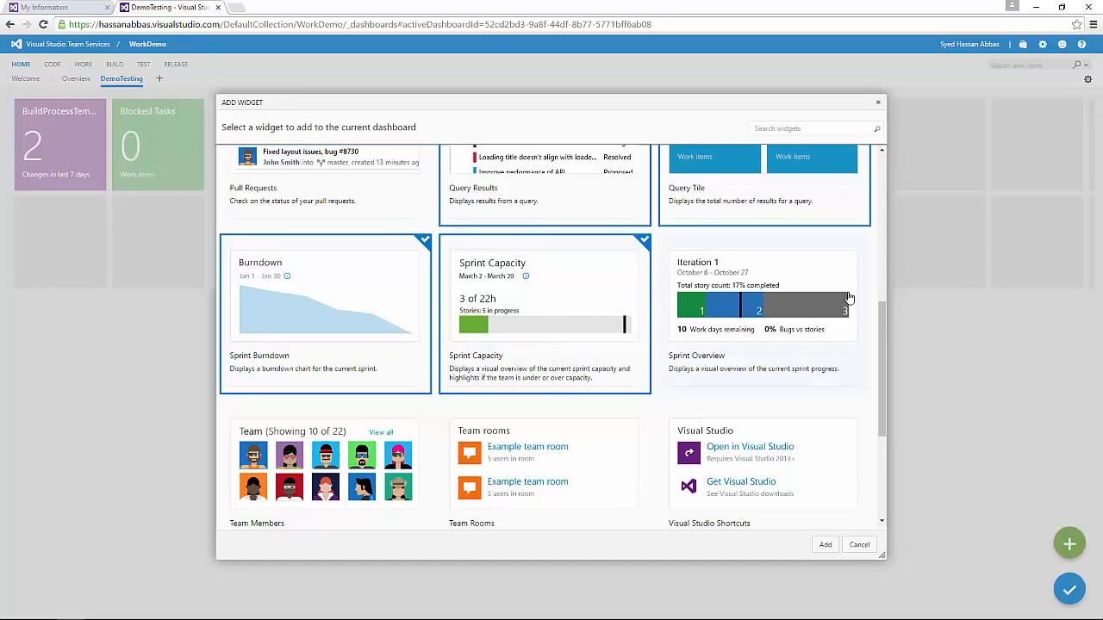
left_click(757, 282)
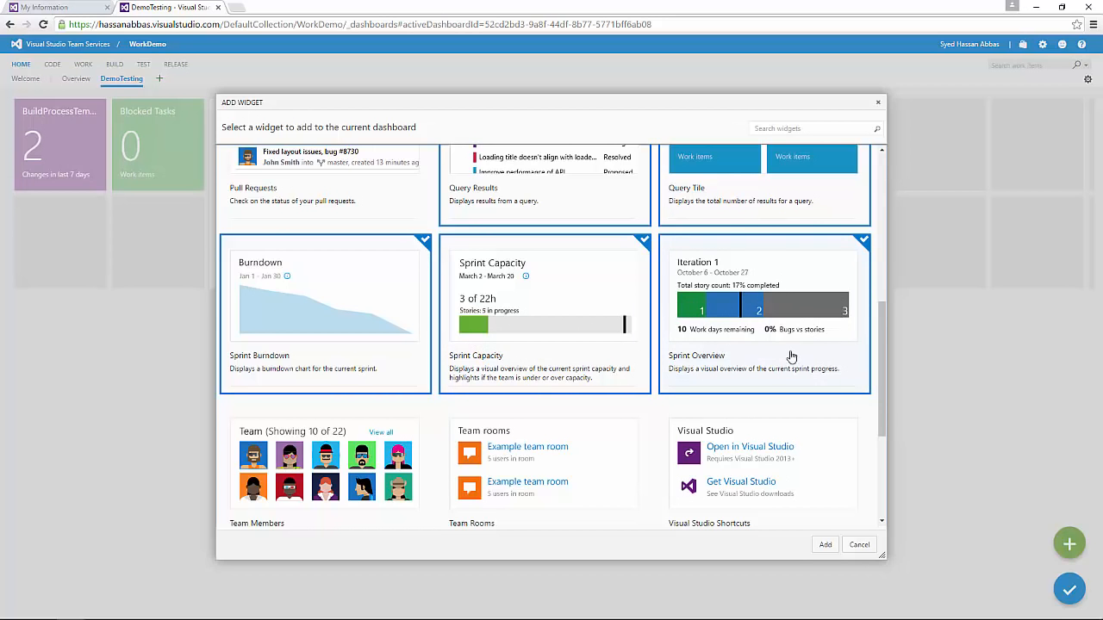
left_click_drag(882, 320, 884, 397)
left_click(531, 401)
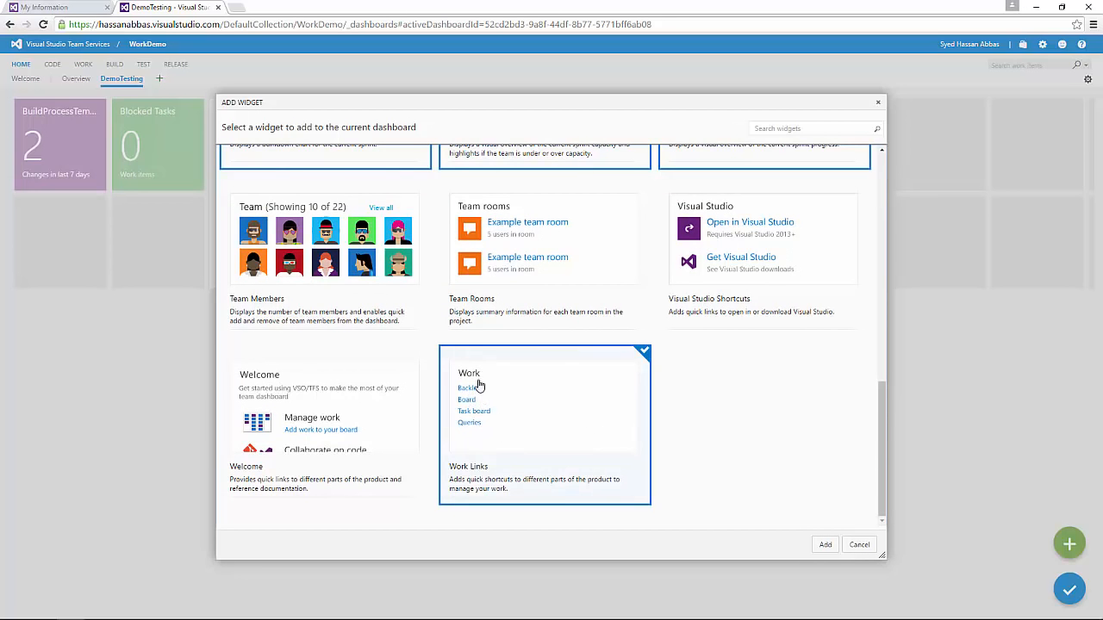
left_click(824, 545)
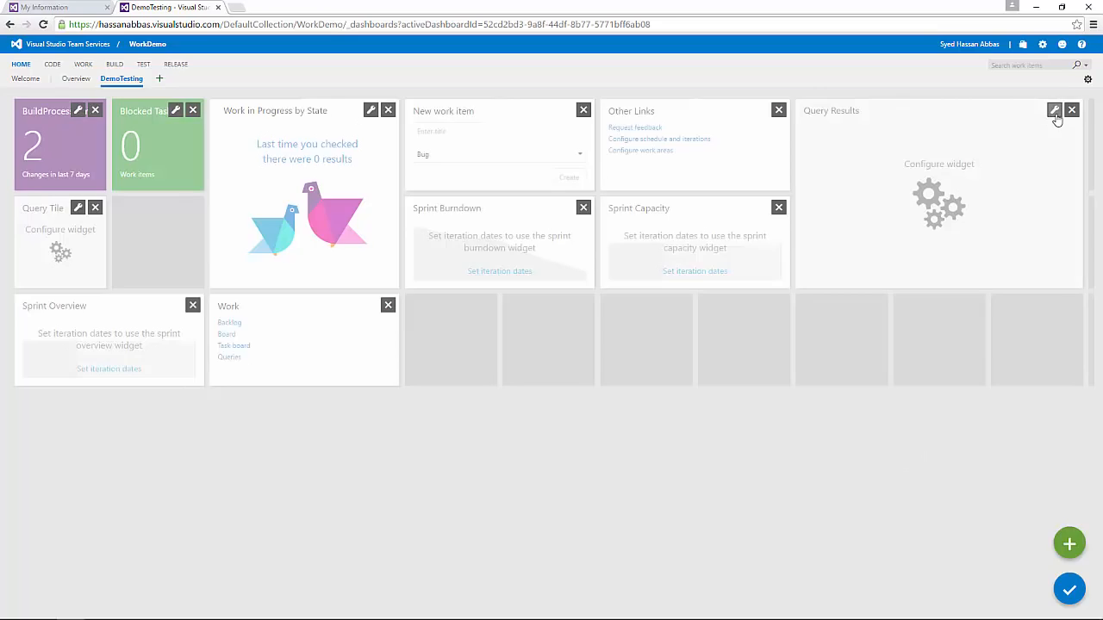
Step: Point the Query Results widget at Shared Queries > Current Sprint > Work in Progress, then finish editing
left_click(1055, 111)
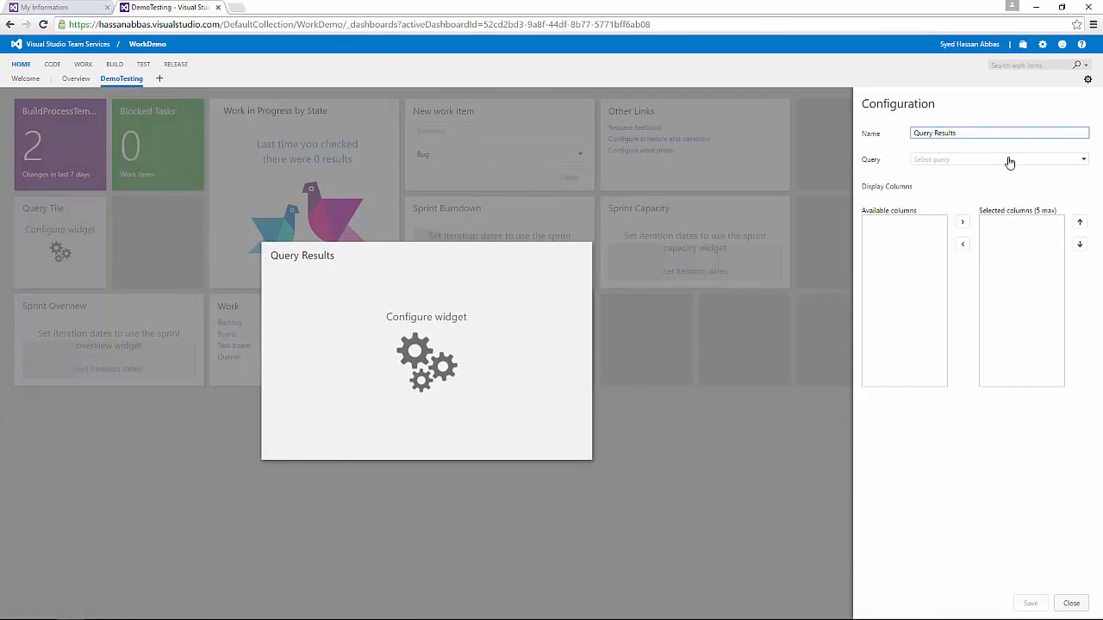
left_click(1054, 162)
left_click(915, 189)
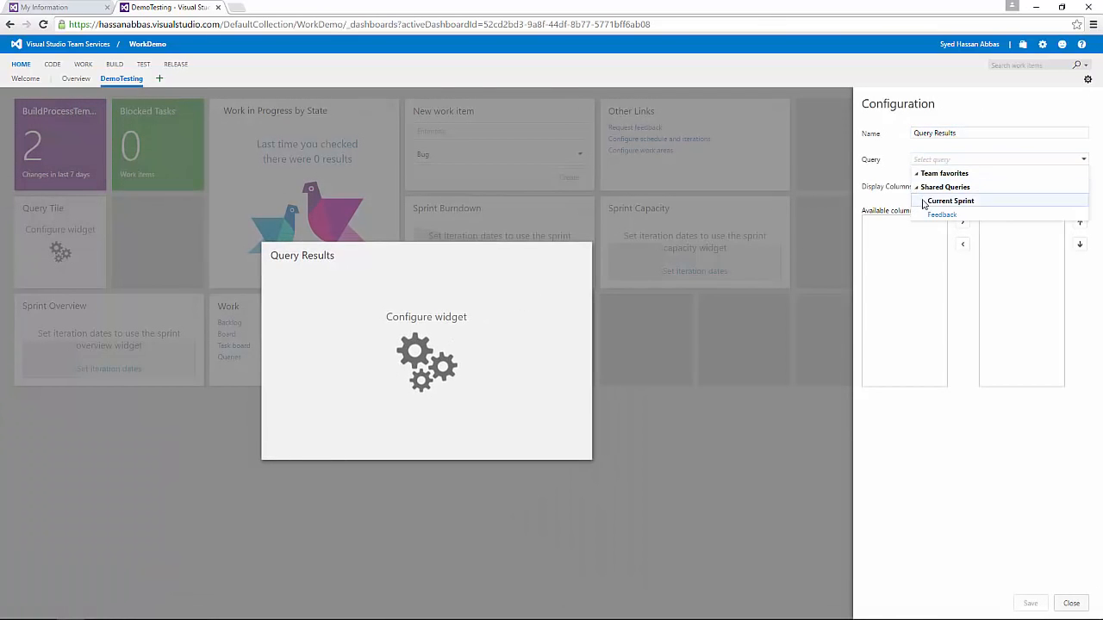
left_click(923, 203)
left_click(962, 270)
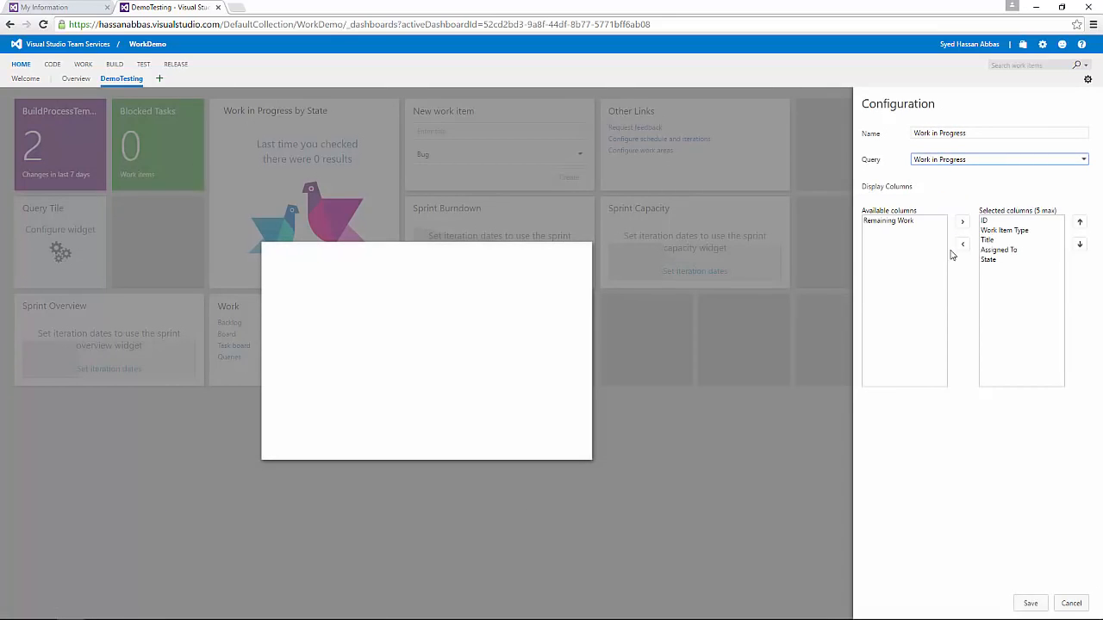
left_click(997, 250)
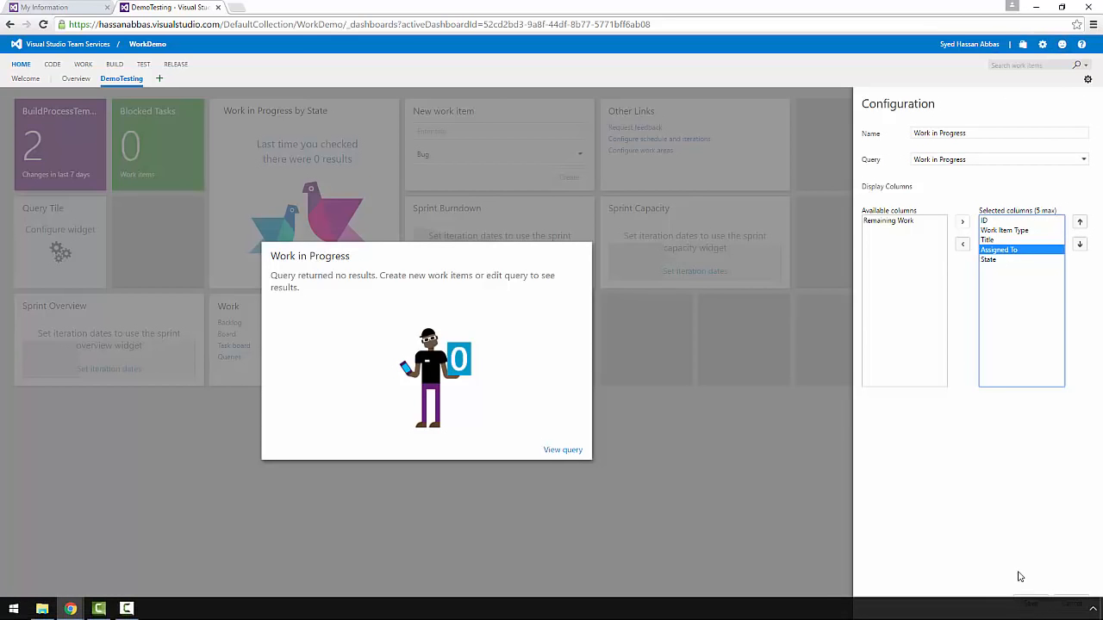
left_click(1029, 602)
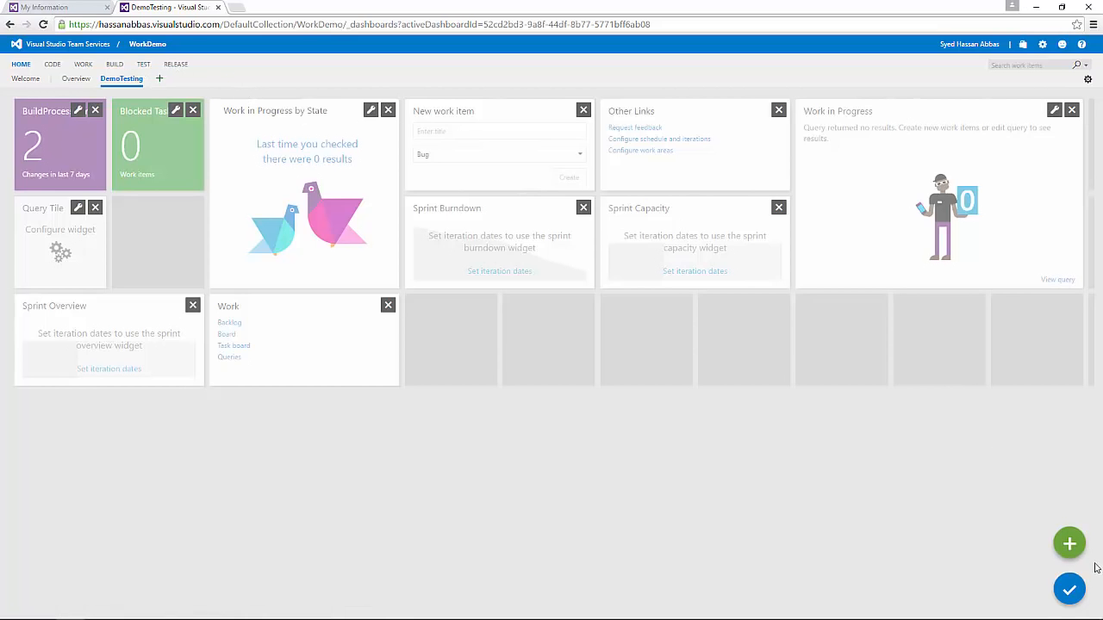
left_click(1081, 590)
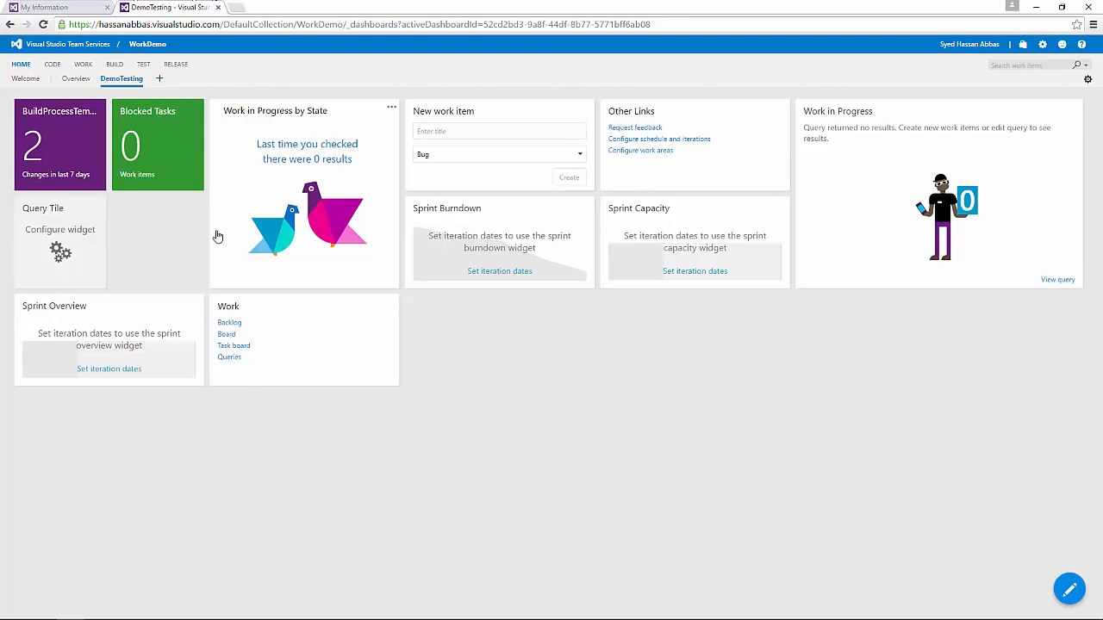
Step: Make the Query Tile count the Shared Queries > Current Sprint > Blocked Tasks query
left_click(61, 255)
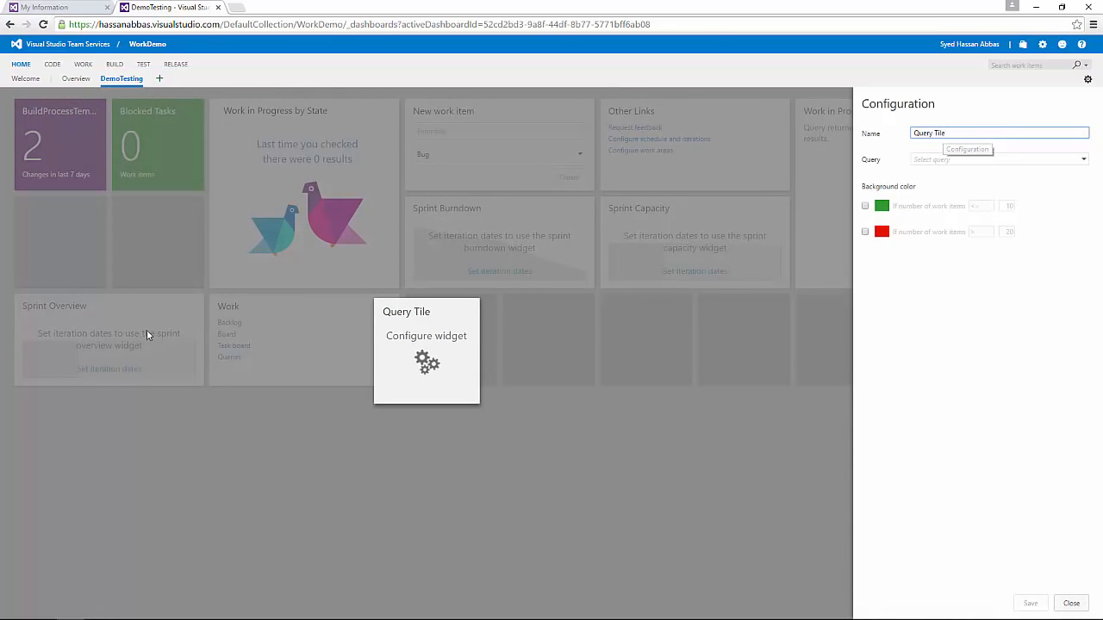
left_click(937, 160)
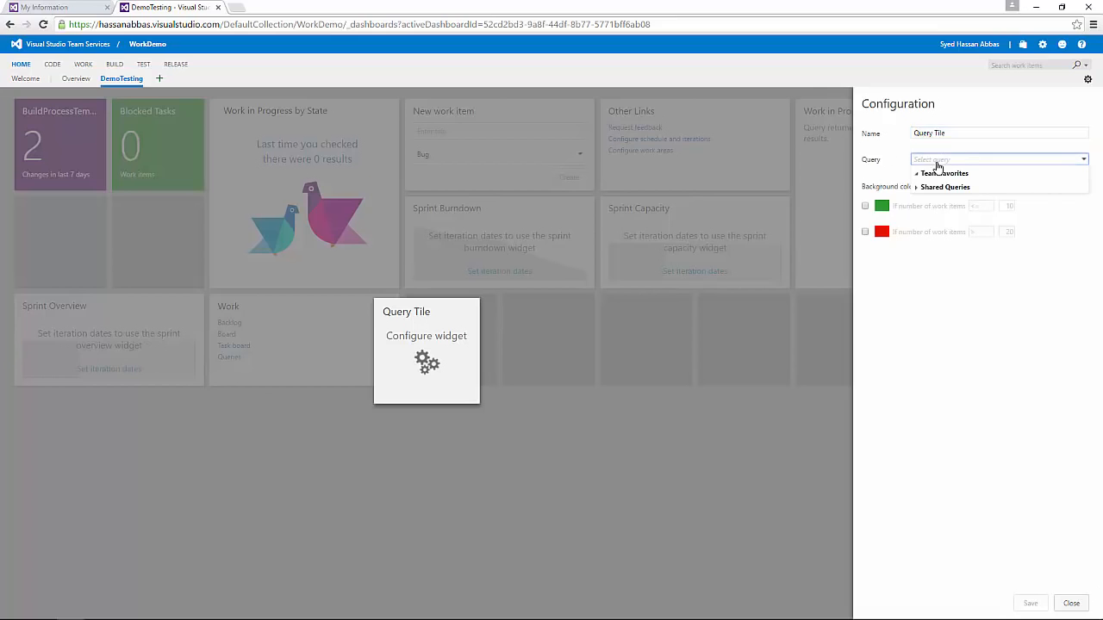
left_click(943, 186)
left_click(922, 202)
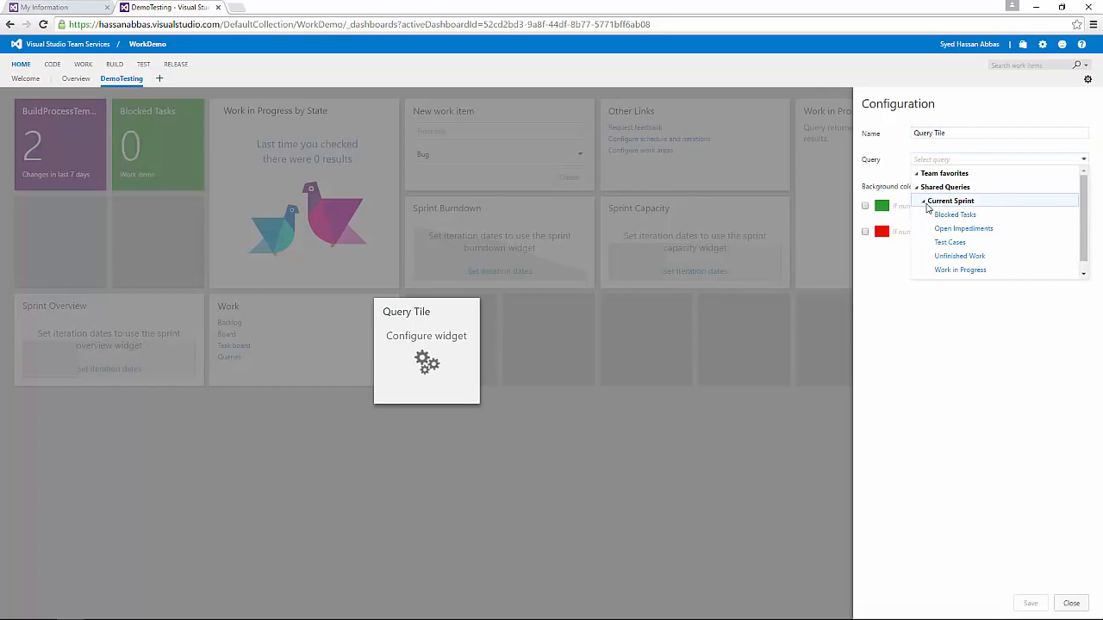
left_click(947, 215)
Step: Colour the tile red when above 1 and green when equal to 0, then save and finish editing
left_click(865, 232)
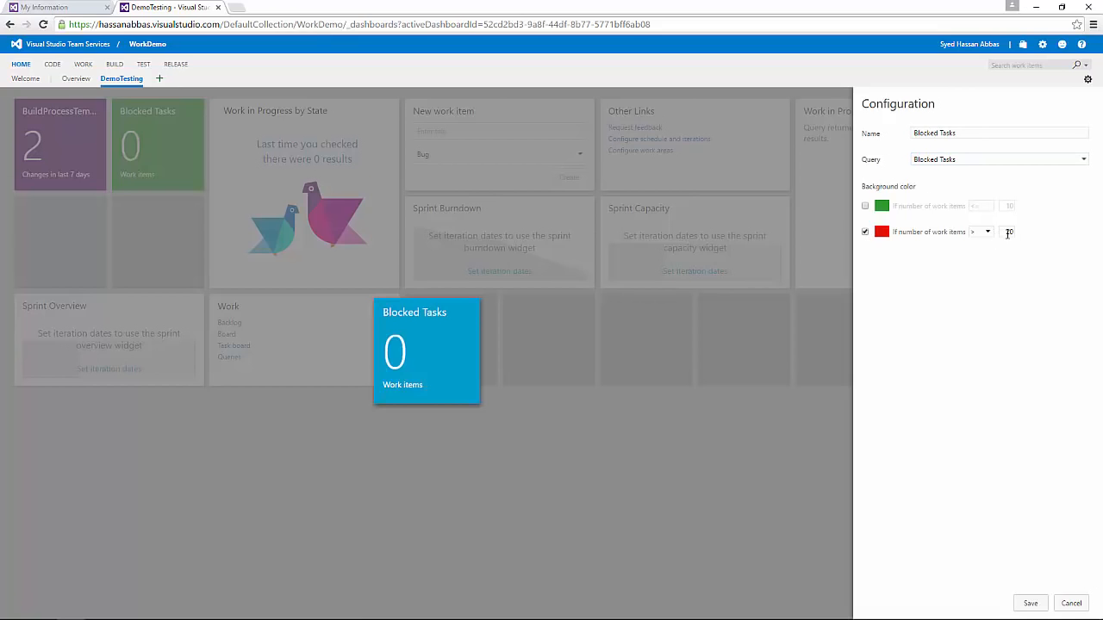
type("1")
left_click(865, 205)
left_click(982, 206)
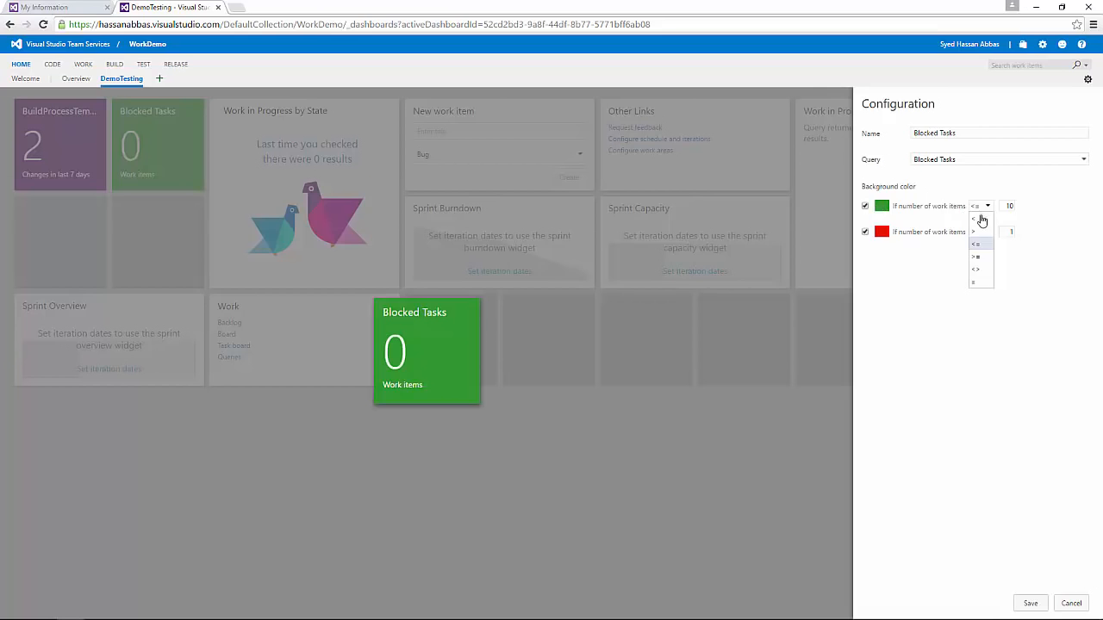
left_click(980, 281)
left_click(987, 206)
left_click(982, 285)
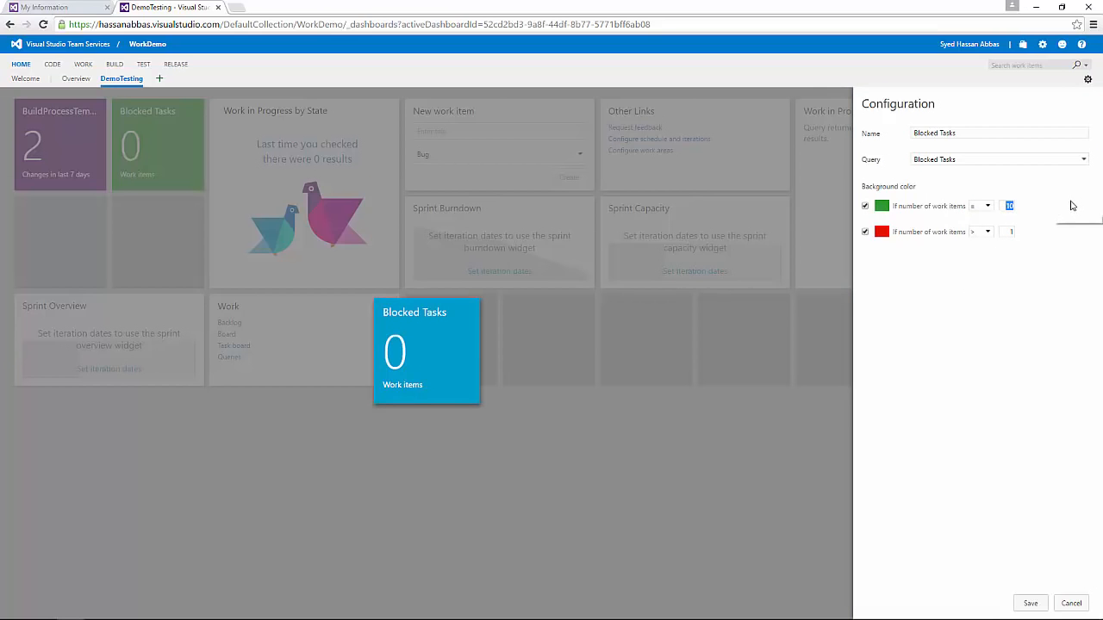
type("0")
left_click(1039, 605)
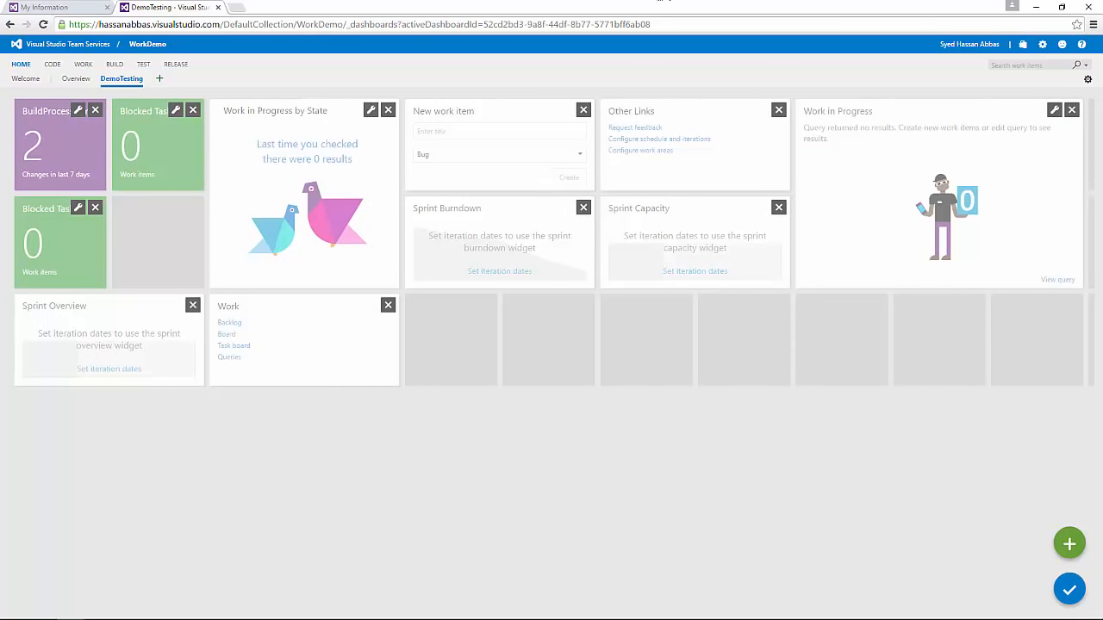
left_click(1082, 586)
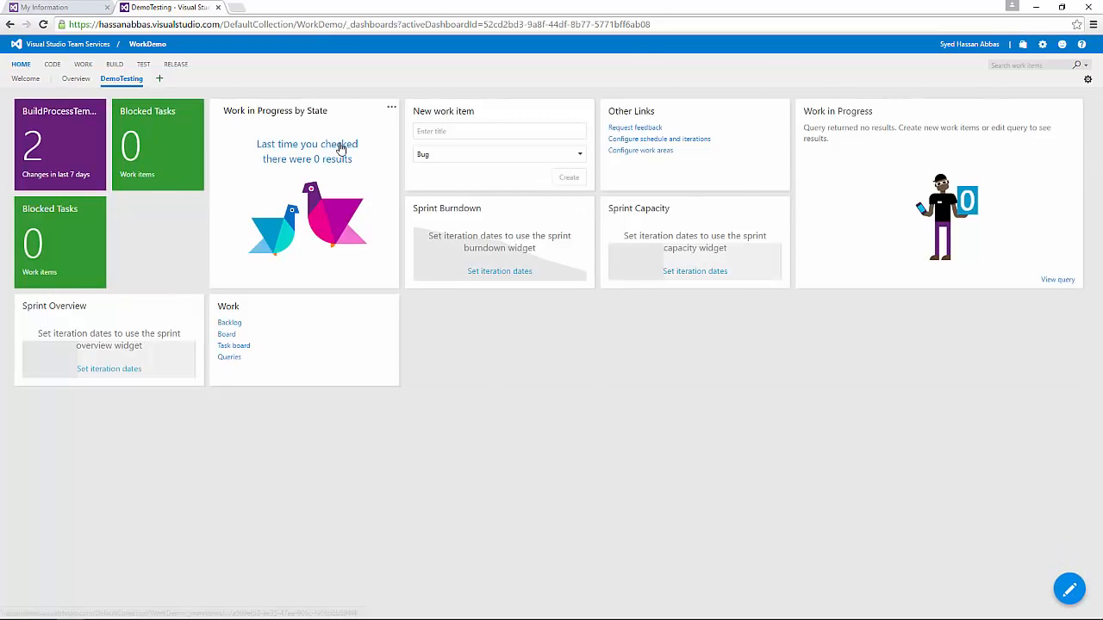